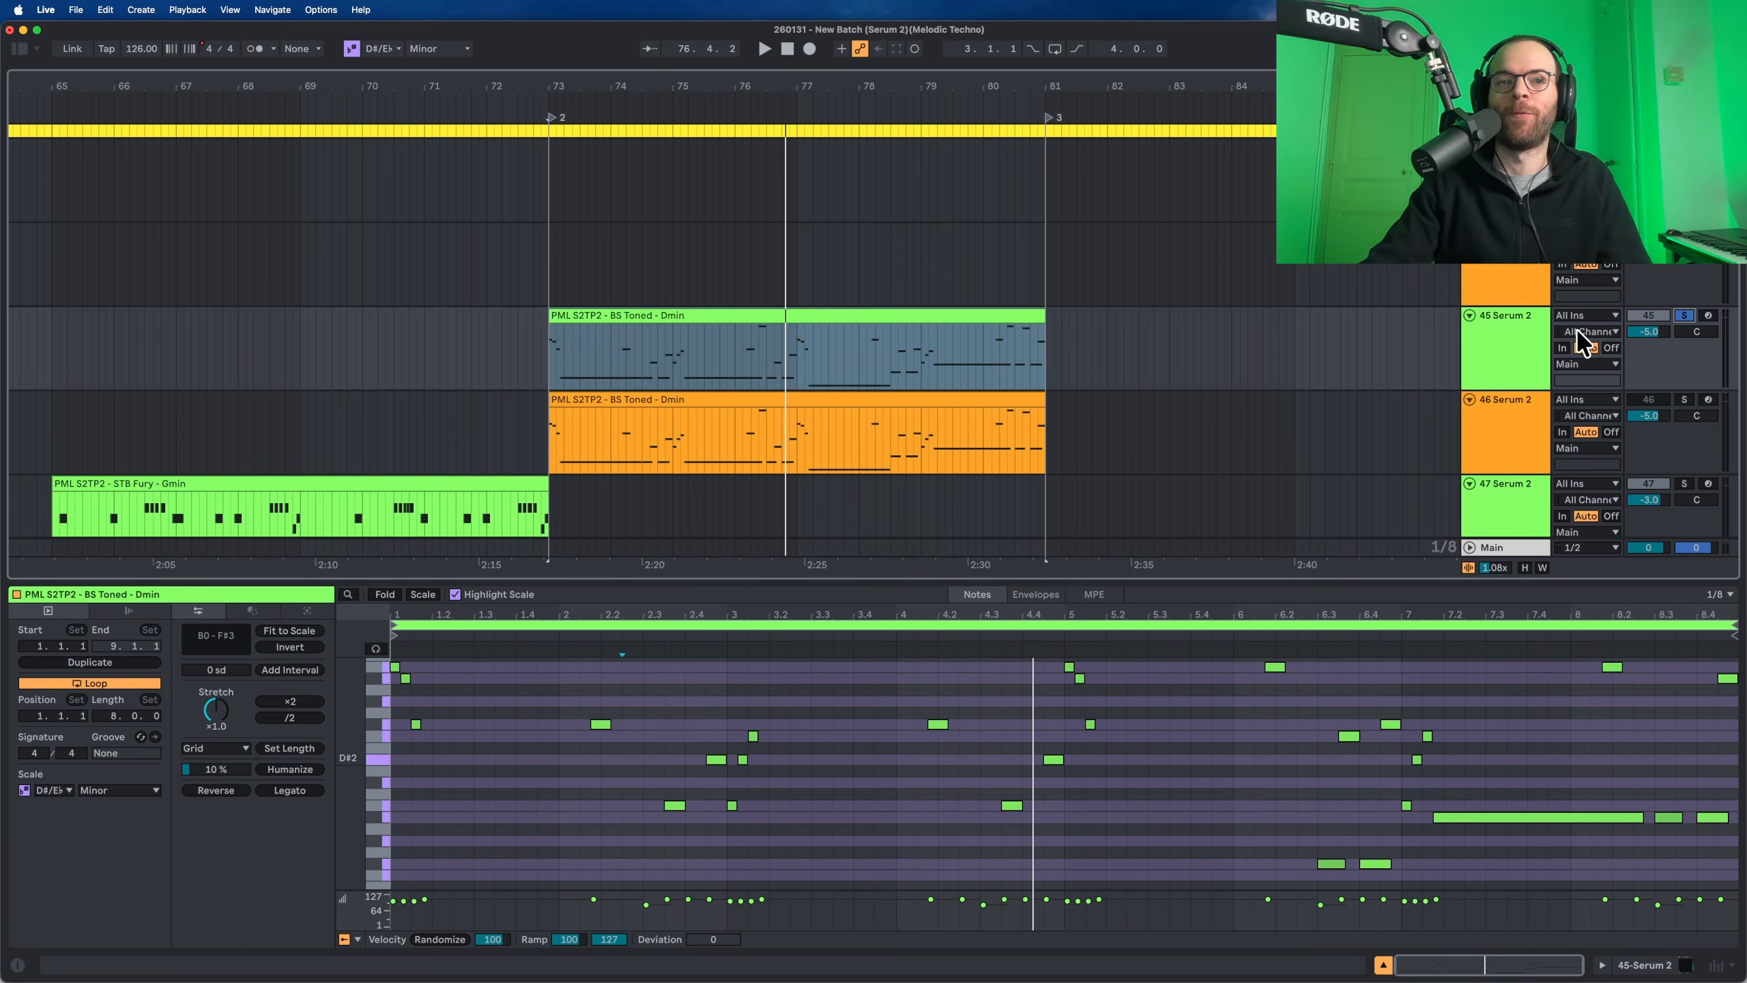
Step: Audition the BS Toned clip on track 45 with its clip scale turned off, and unsolo the track
left_click_drag(355, 759, 364, 752)
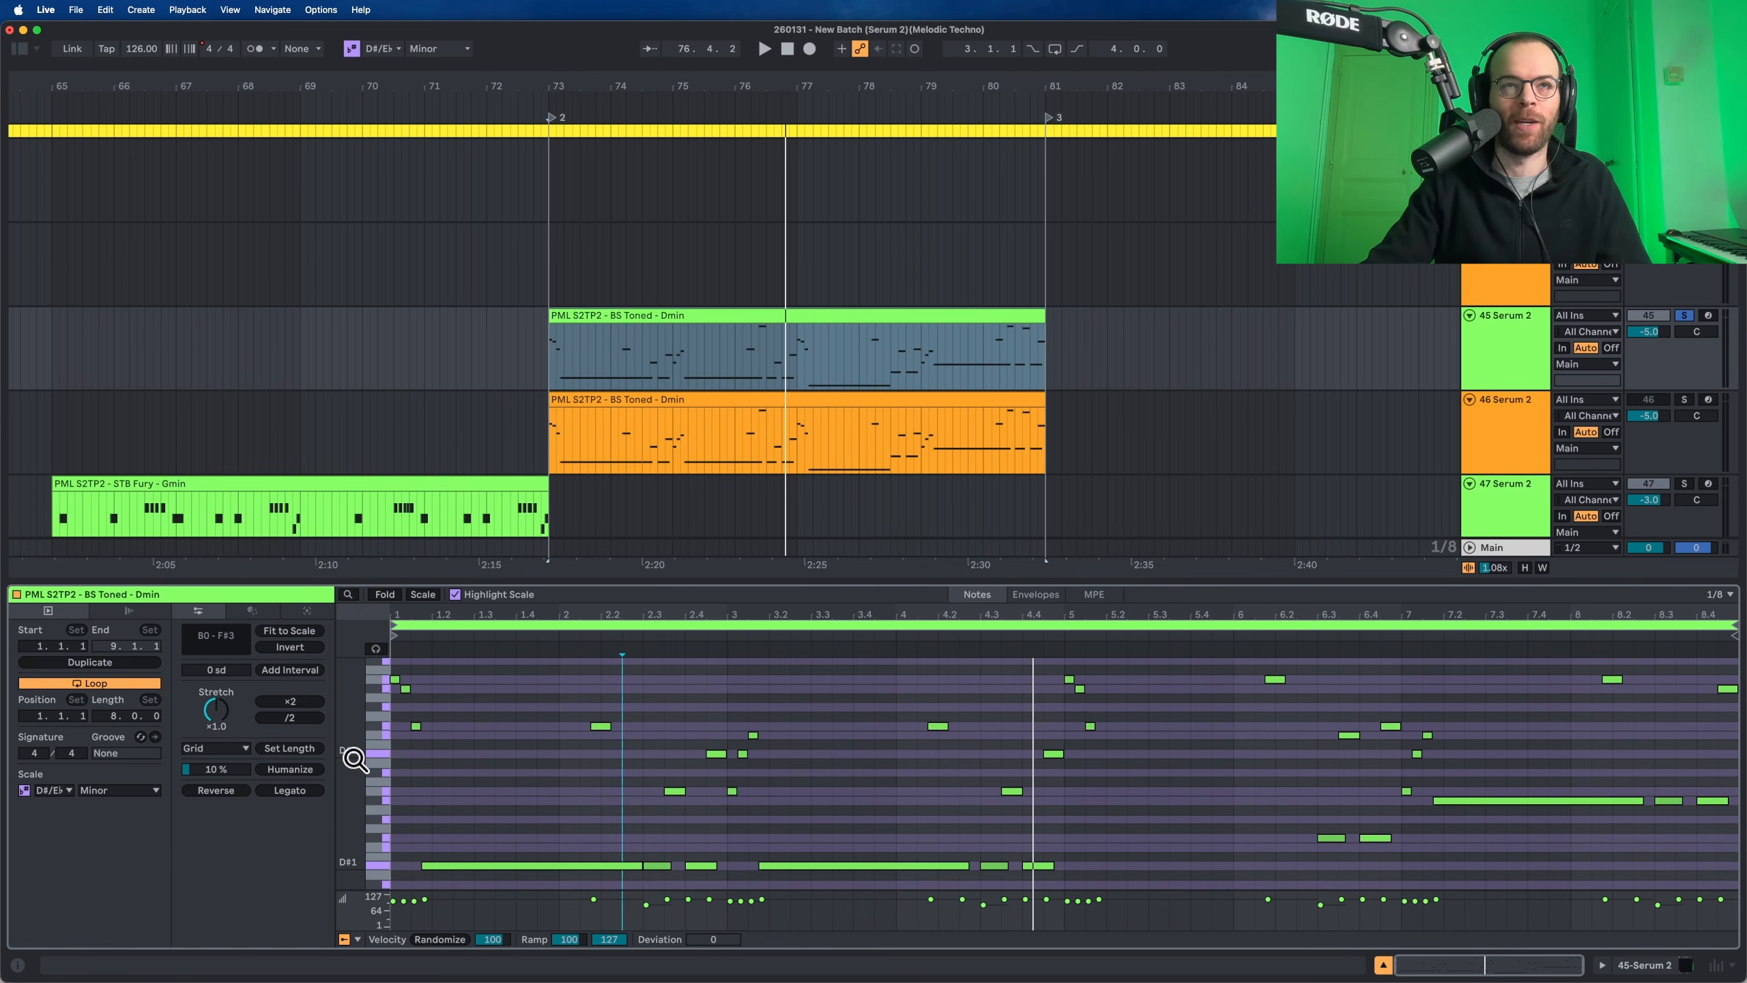
key("space")
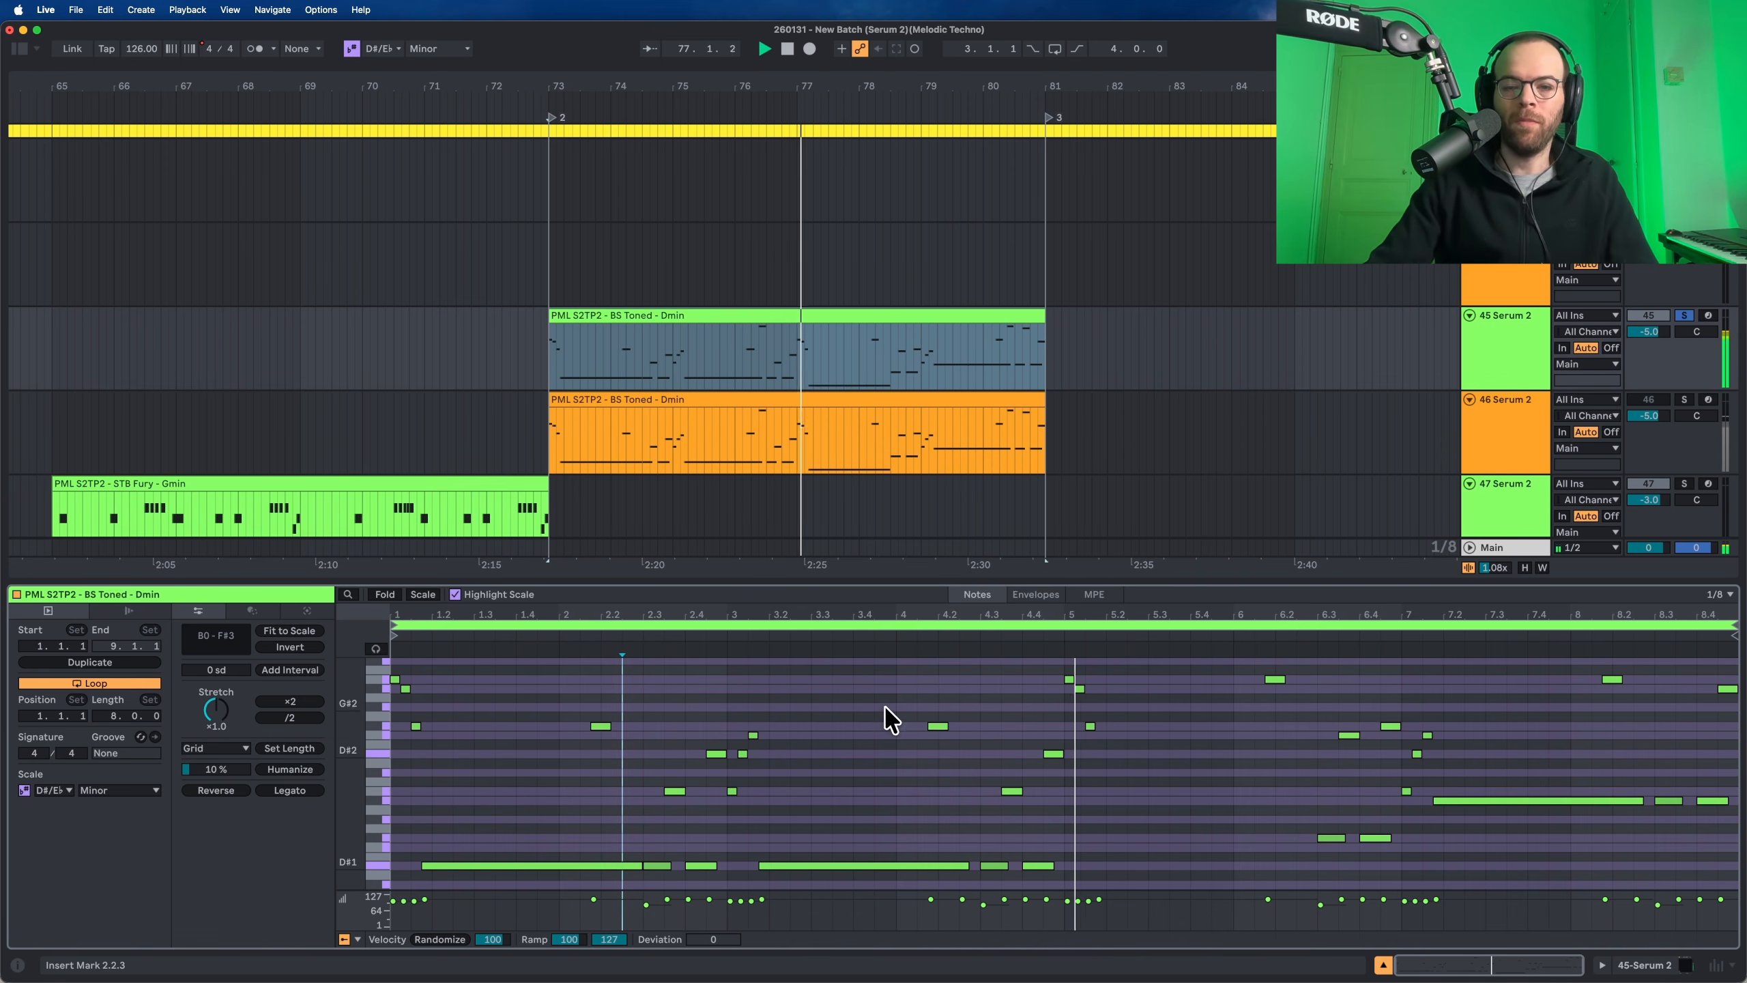
left_click(24, 790)
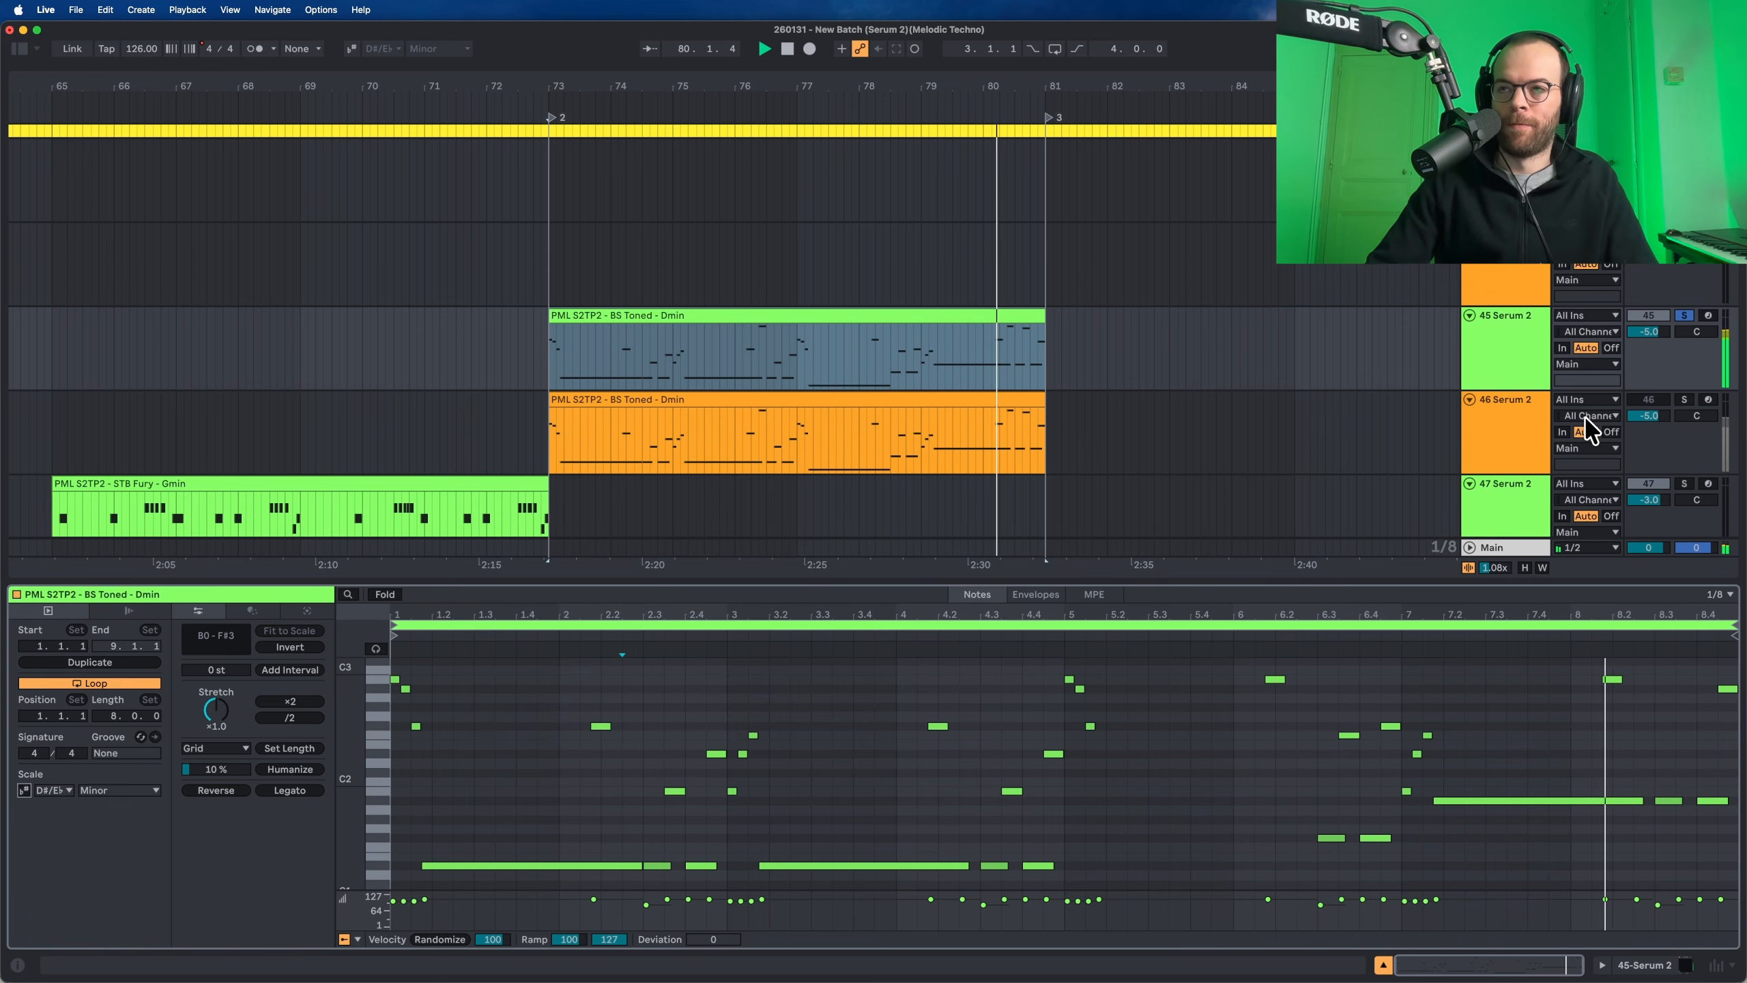
left_click(1685, 316)
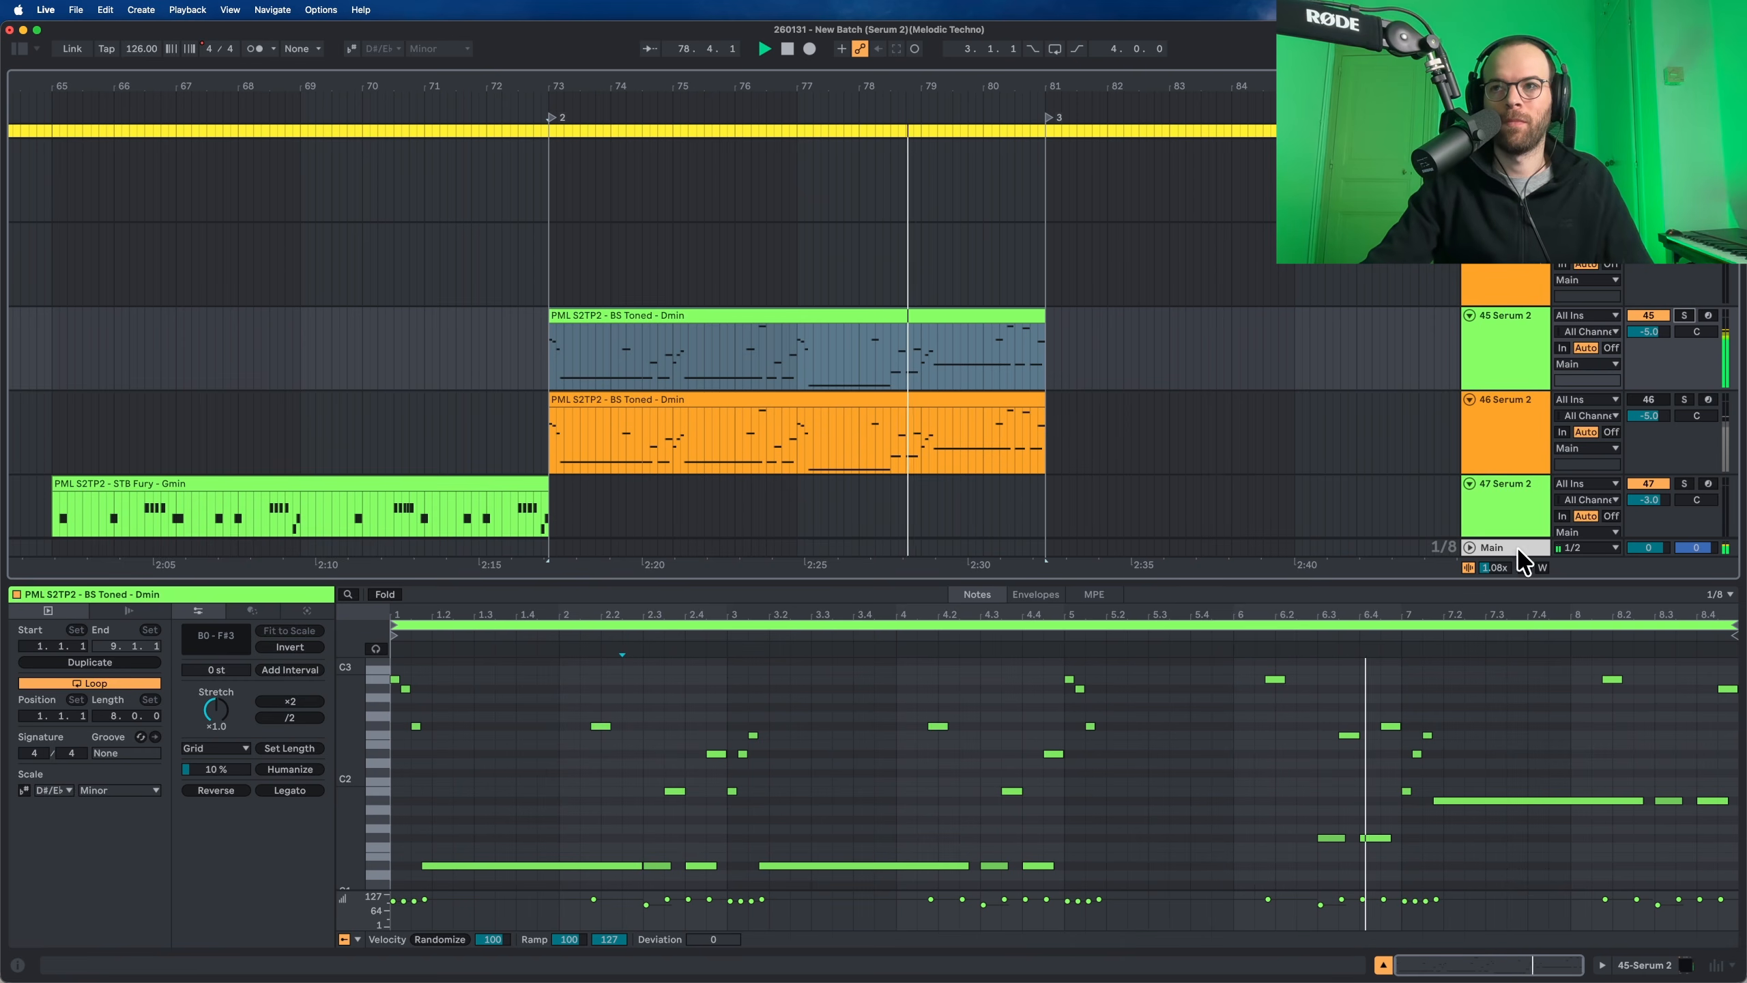
Step: Solo track 46 and open its Serum 2 instrument window
left_click(1518, 452)
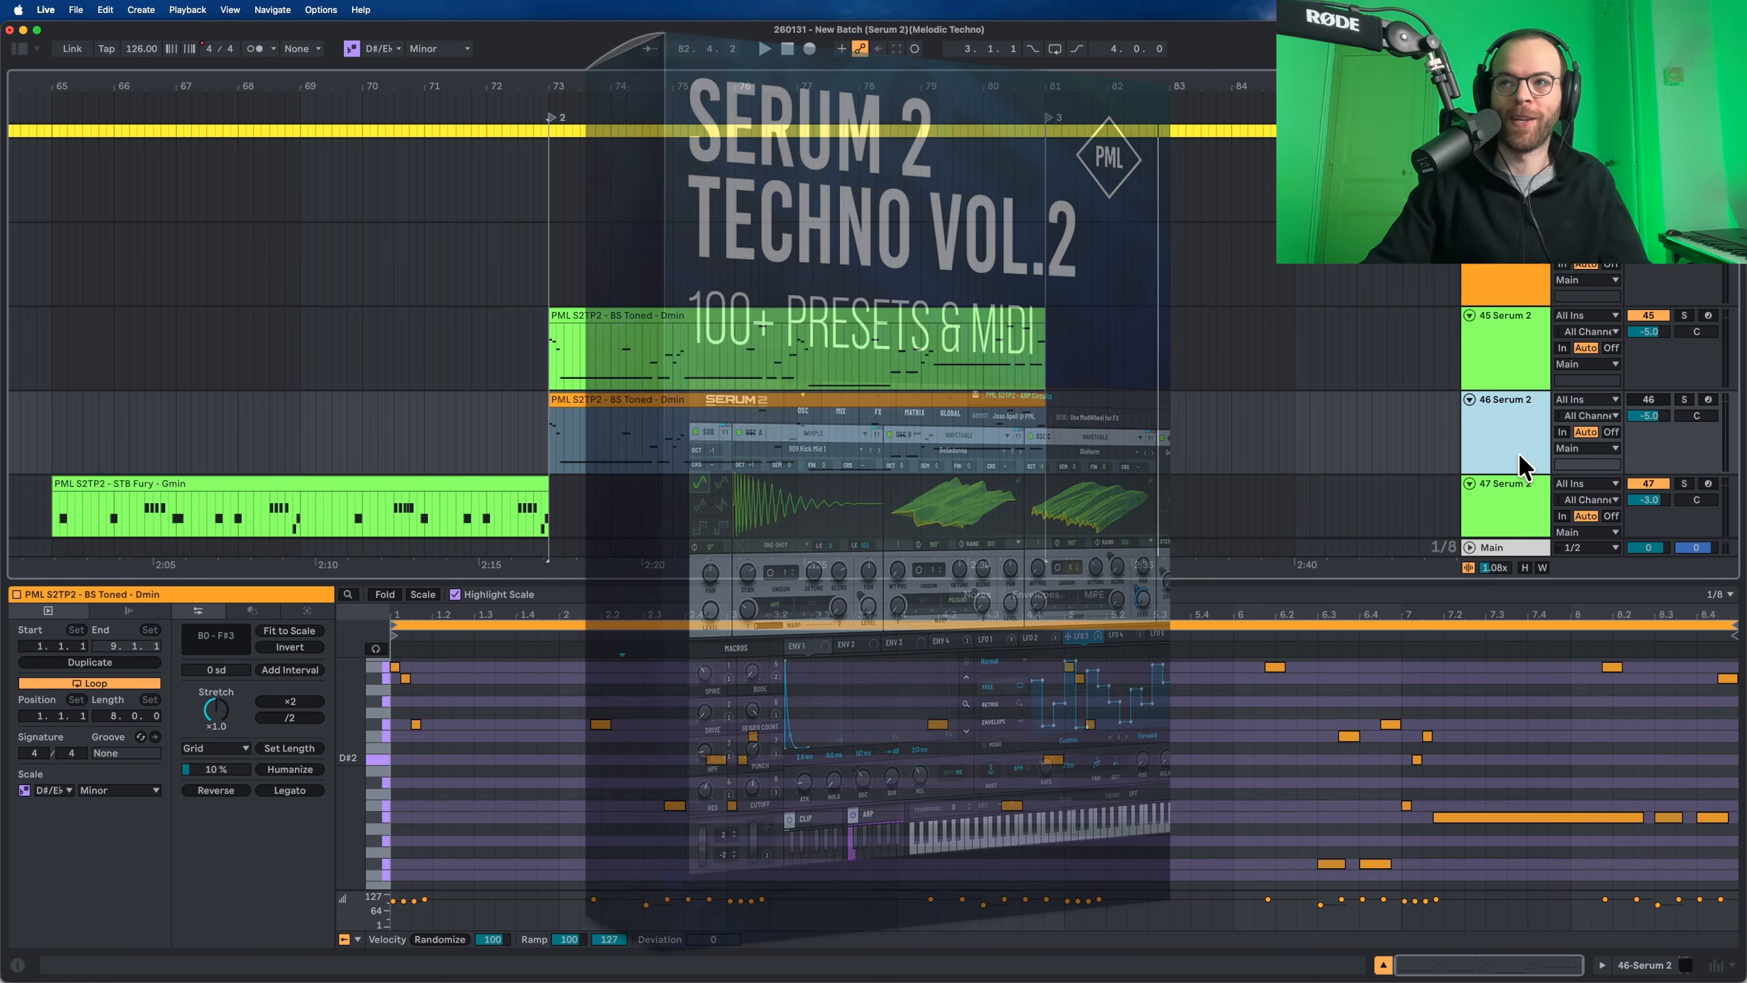
key("1")
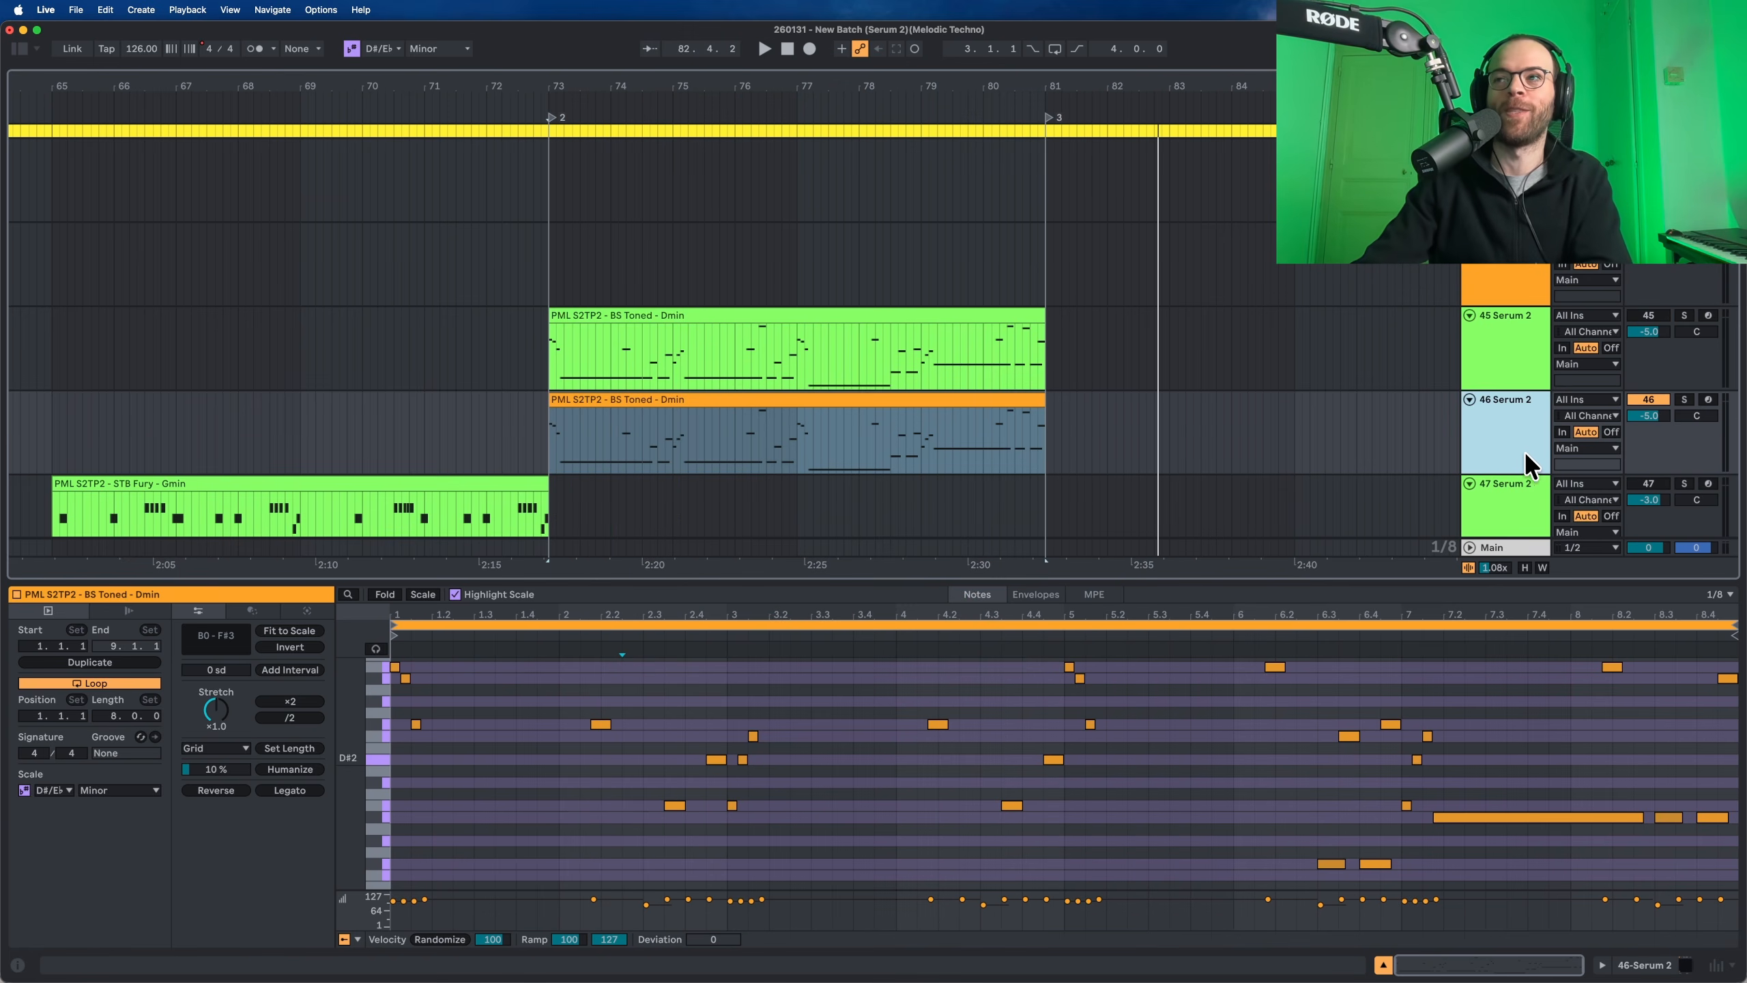
left_click(1683, 400)
double_click(1542, 412)
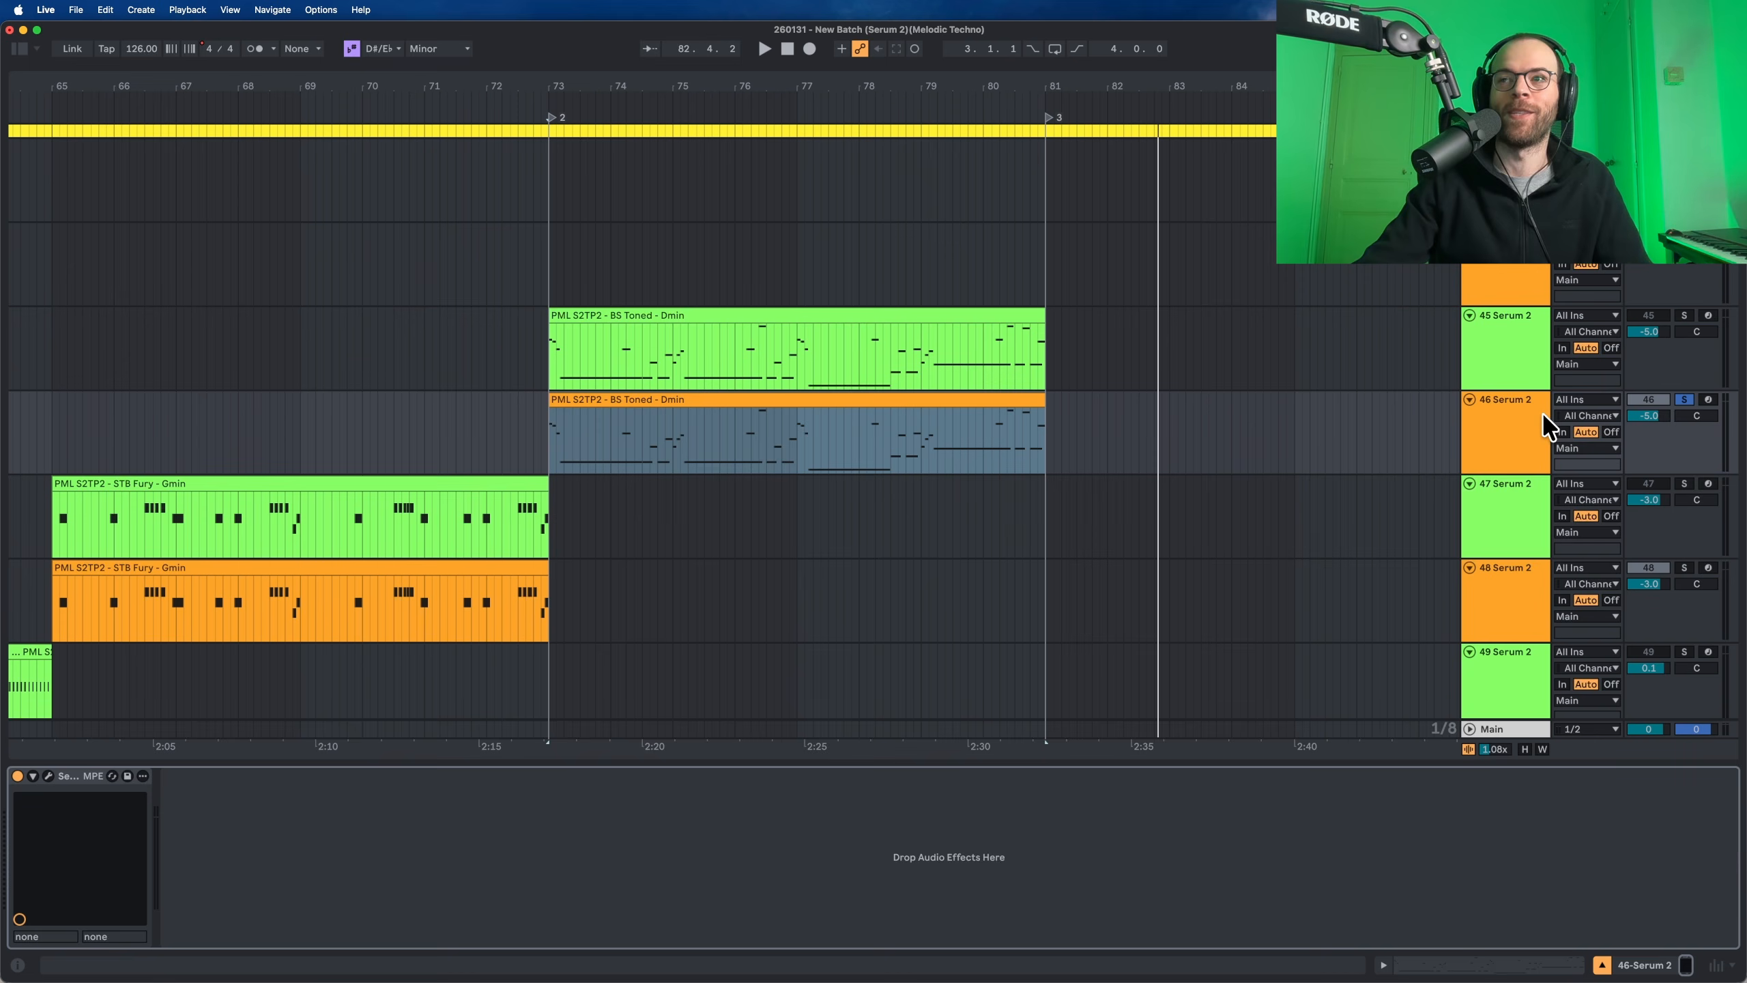
left_click(48, 776)
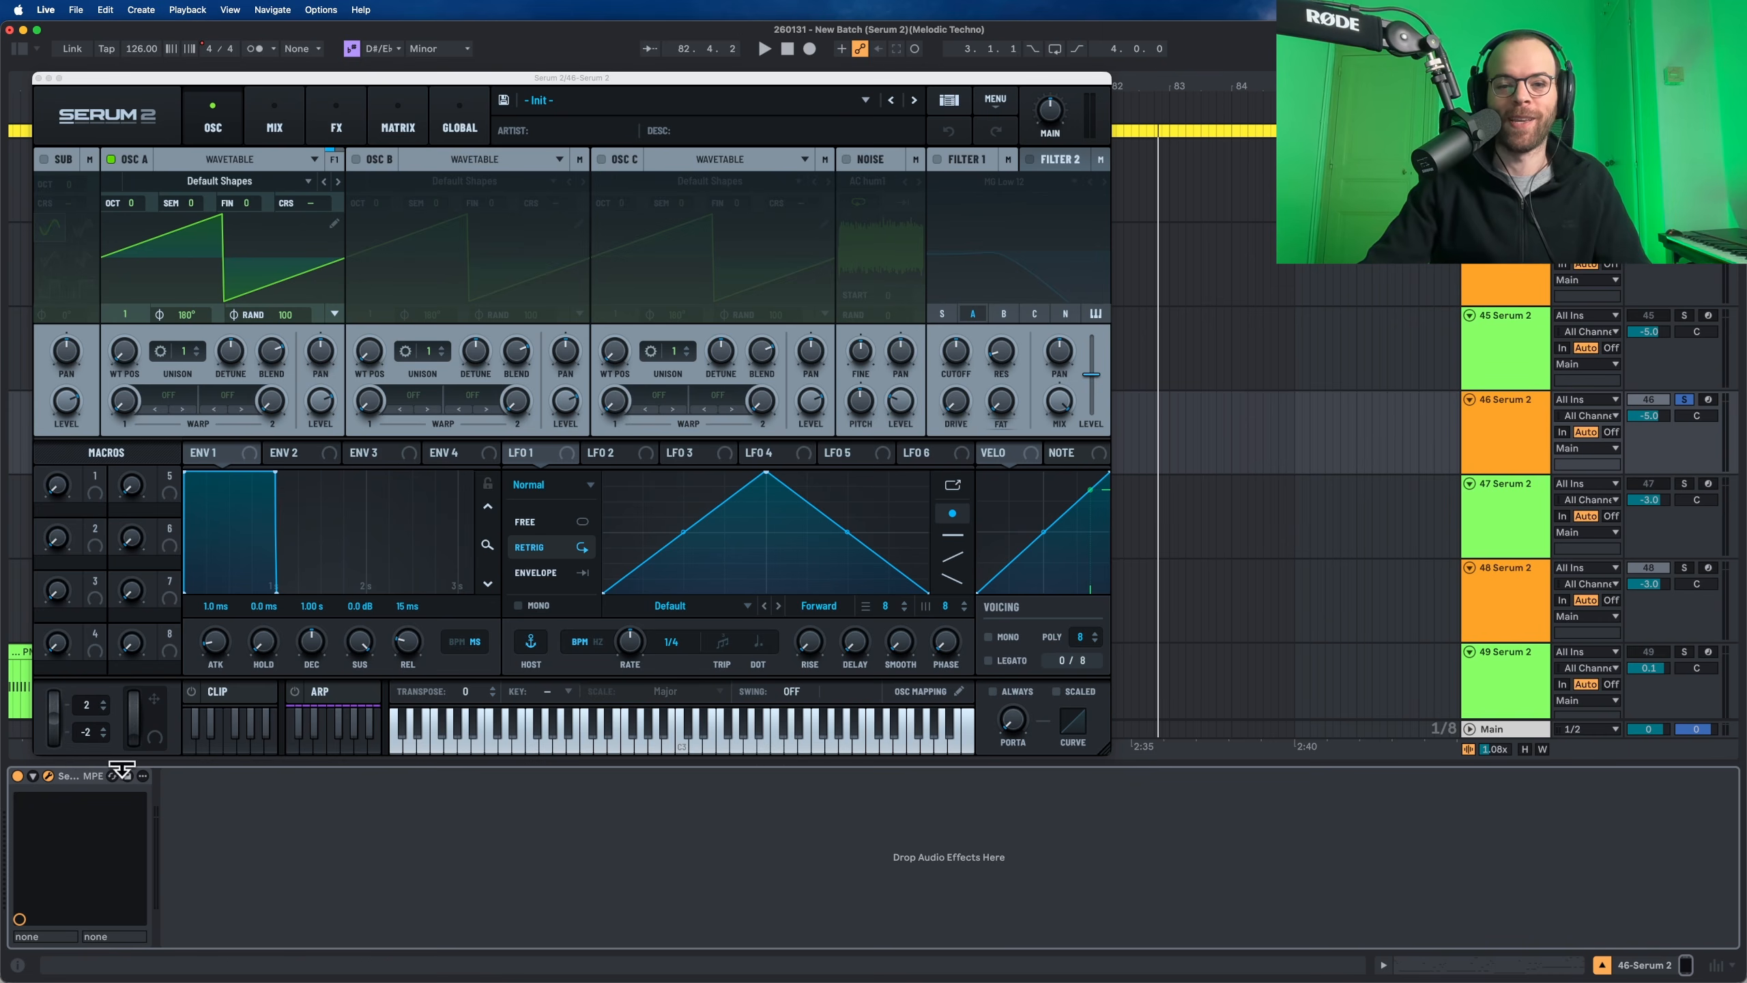
Step: Switch the synth voicing to mono and set the portamento time to about 90 ms while auditioning the bassline
key("space")
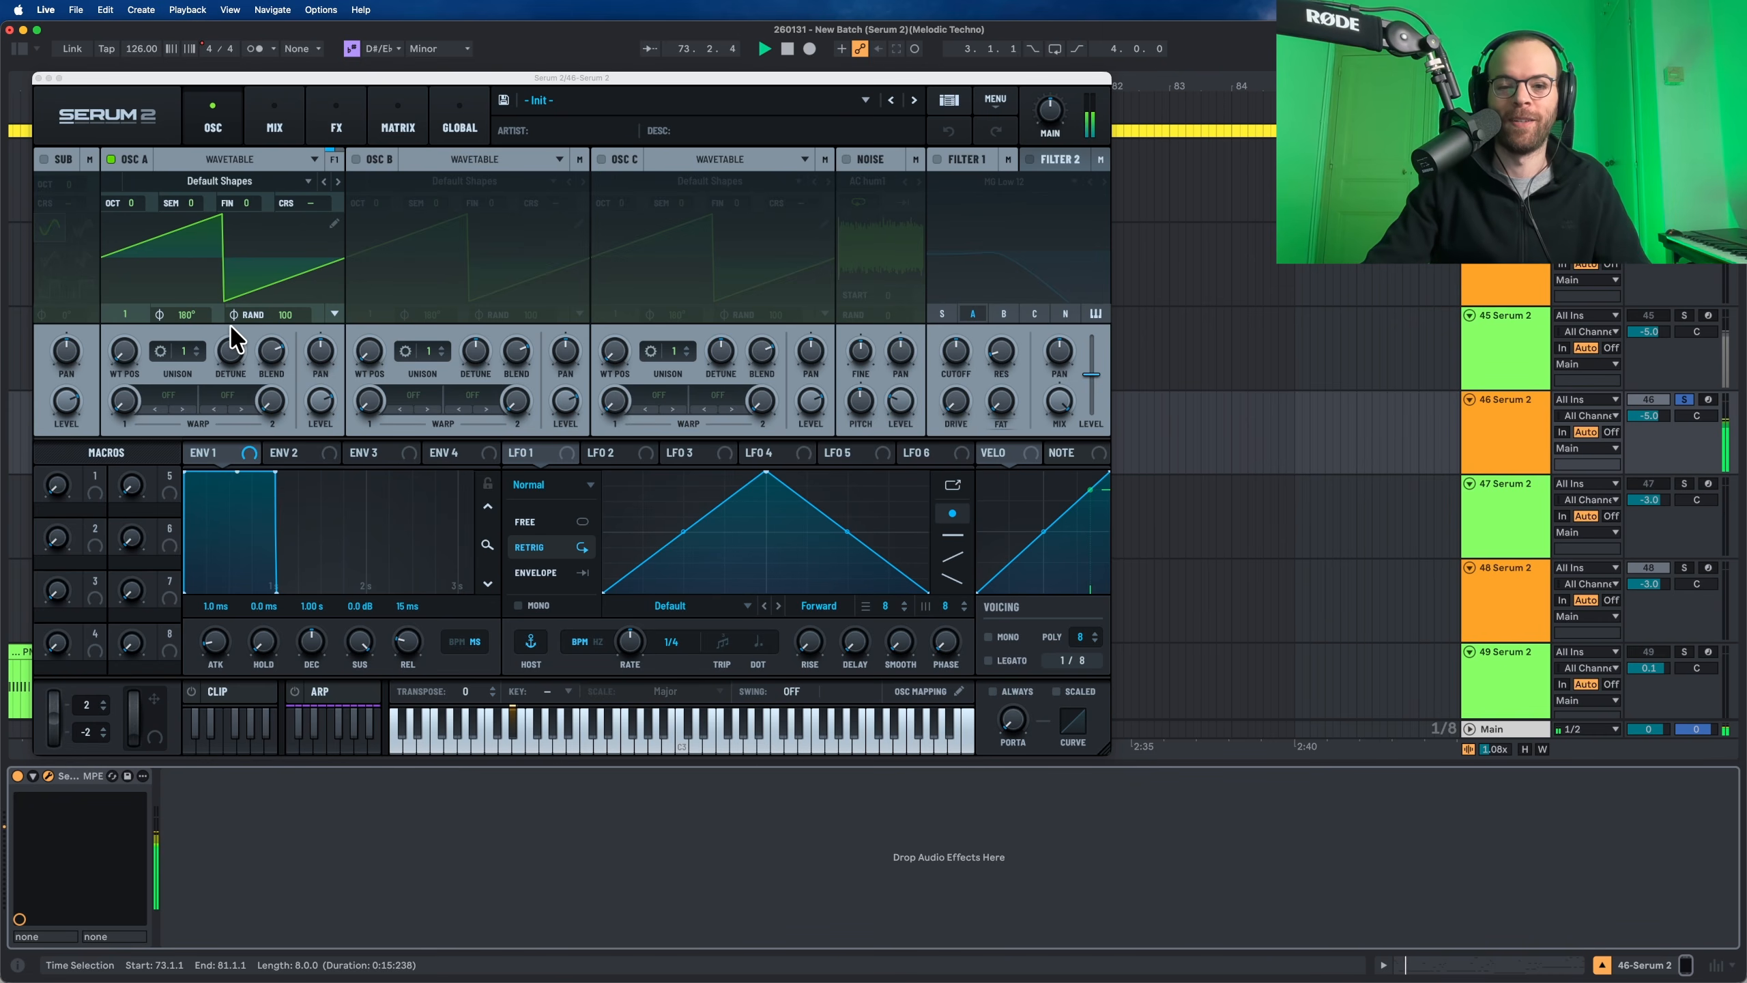
left_click(987, 637)
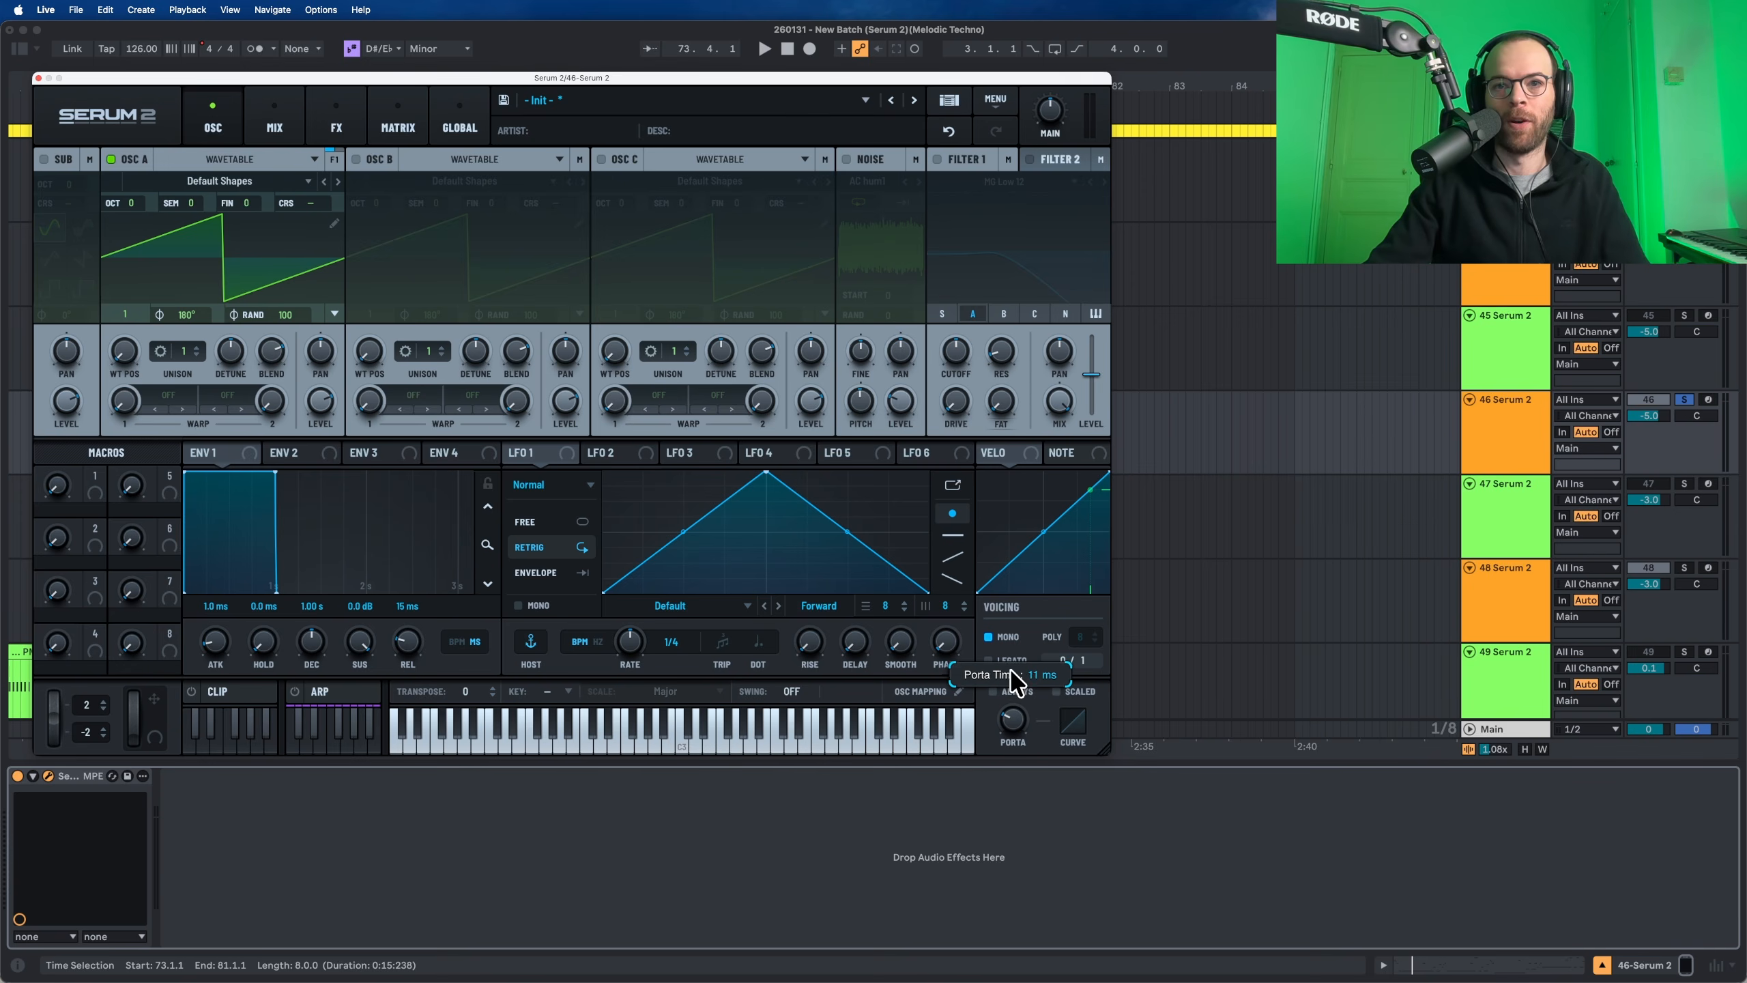
key("space")
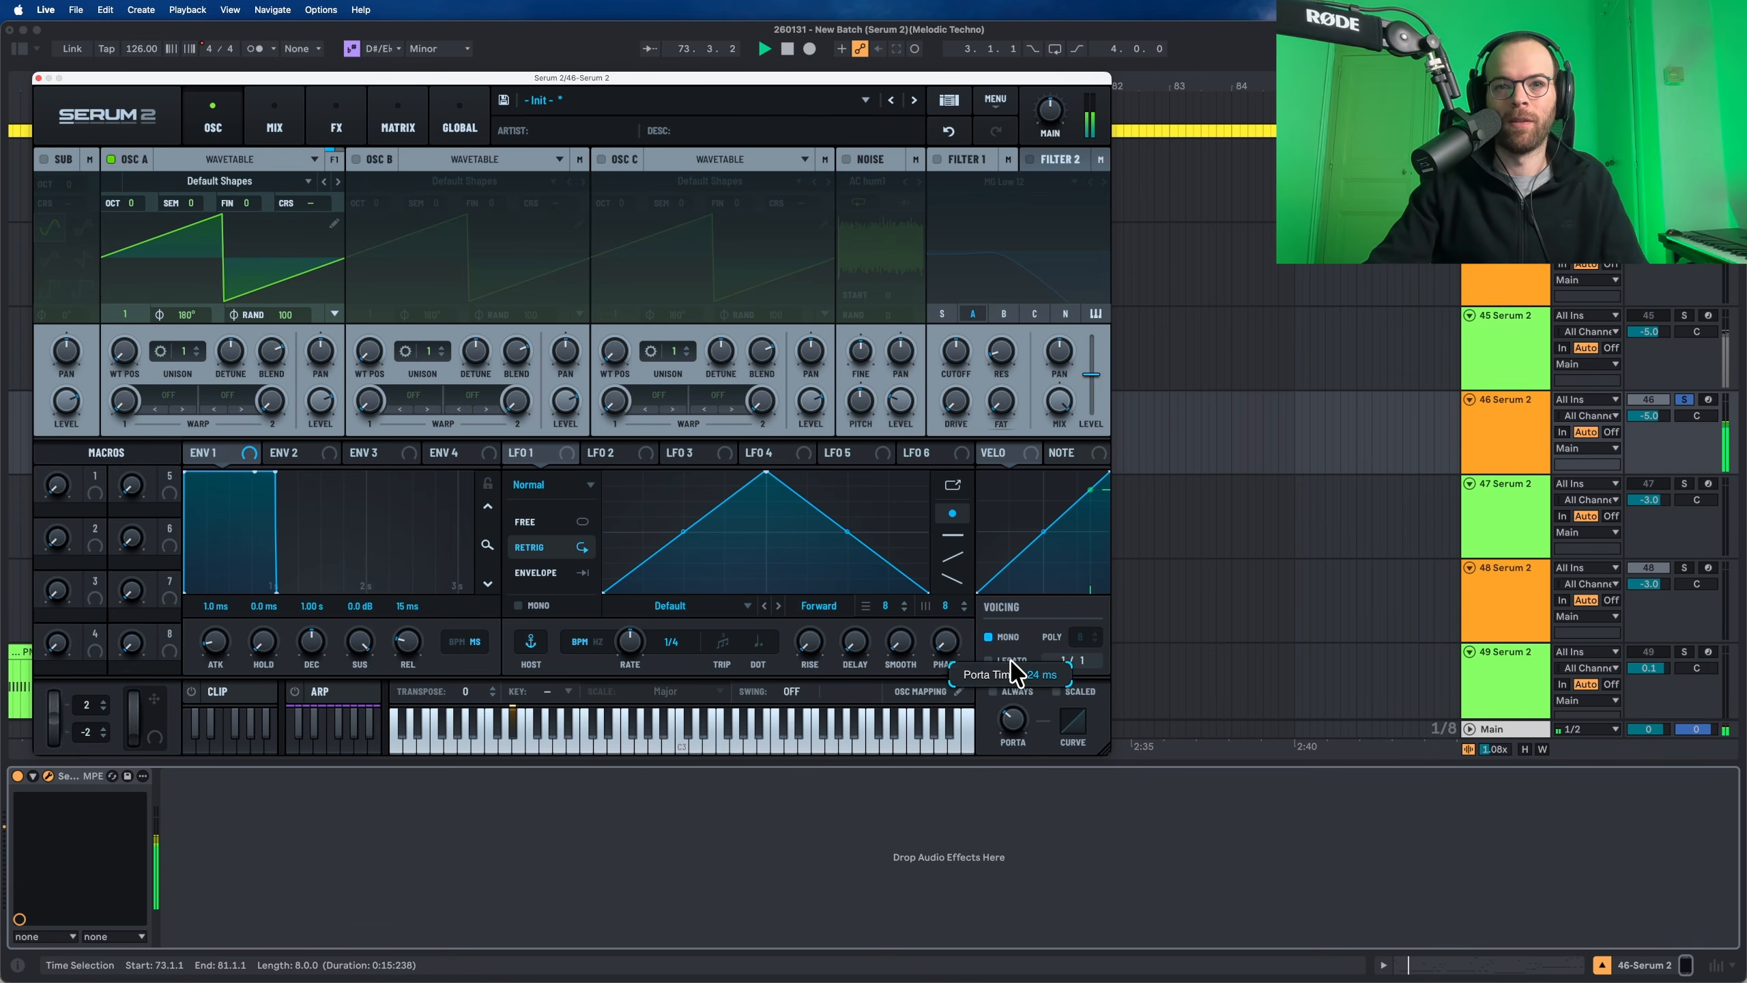
left_click_drag(1017, 671, 1018, 673)
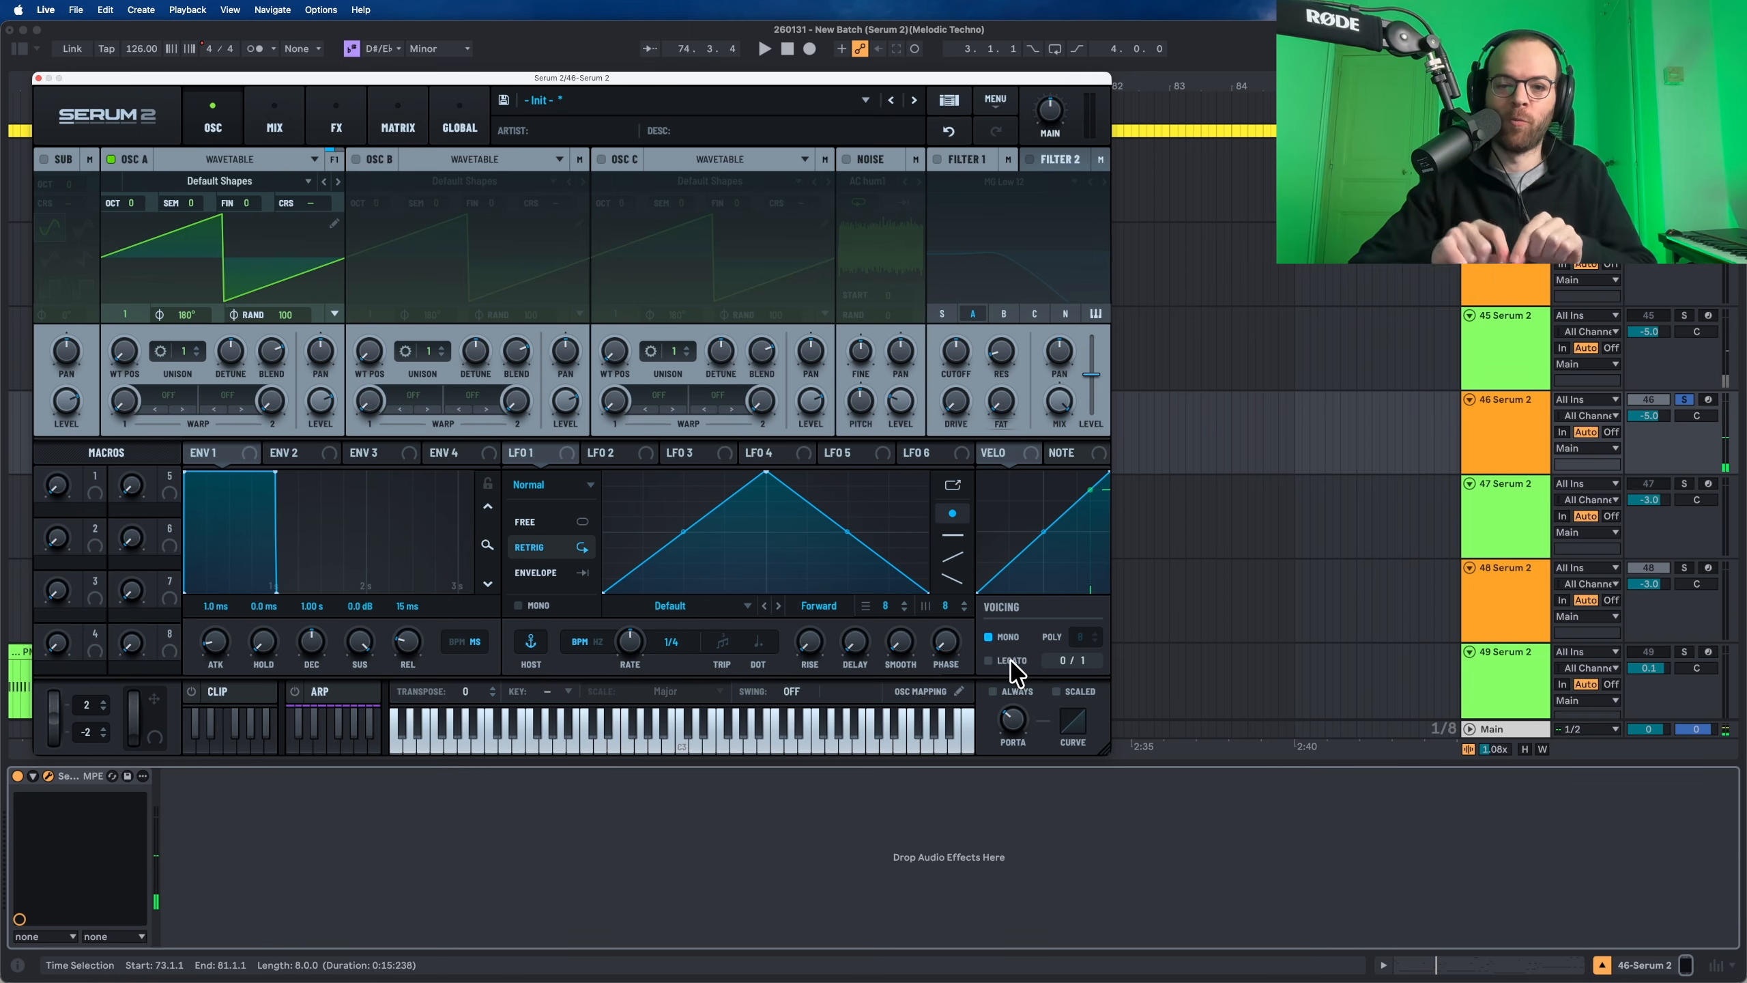
key("space")
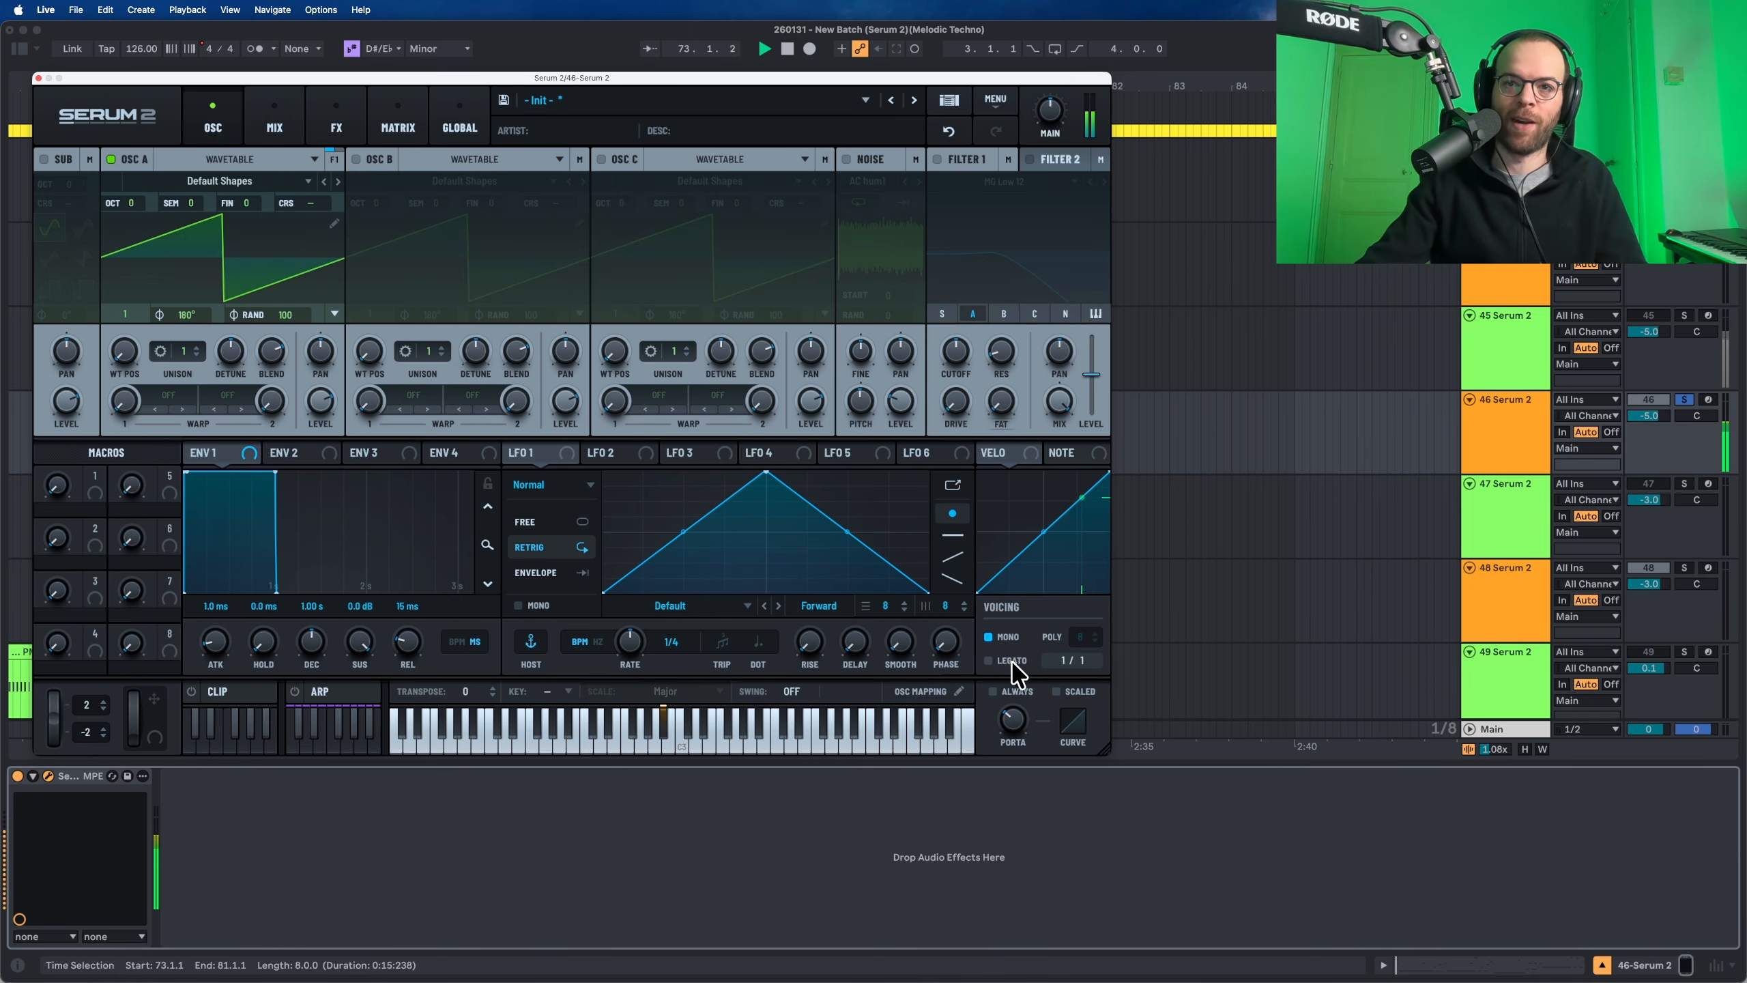
left_click_drag(1009, 711, 989, 826)
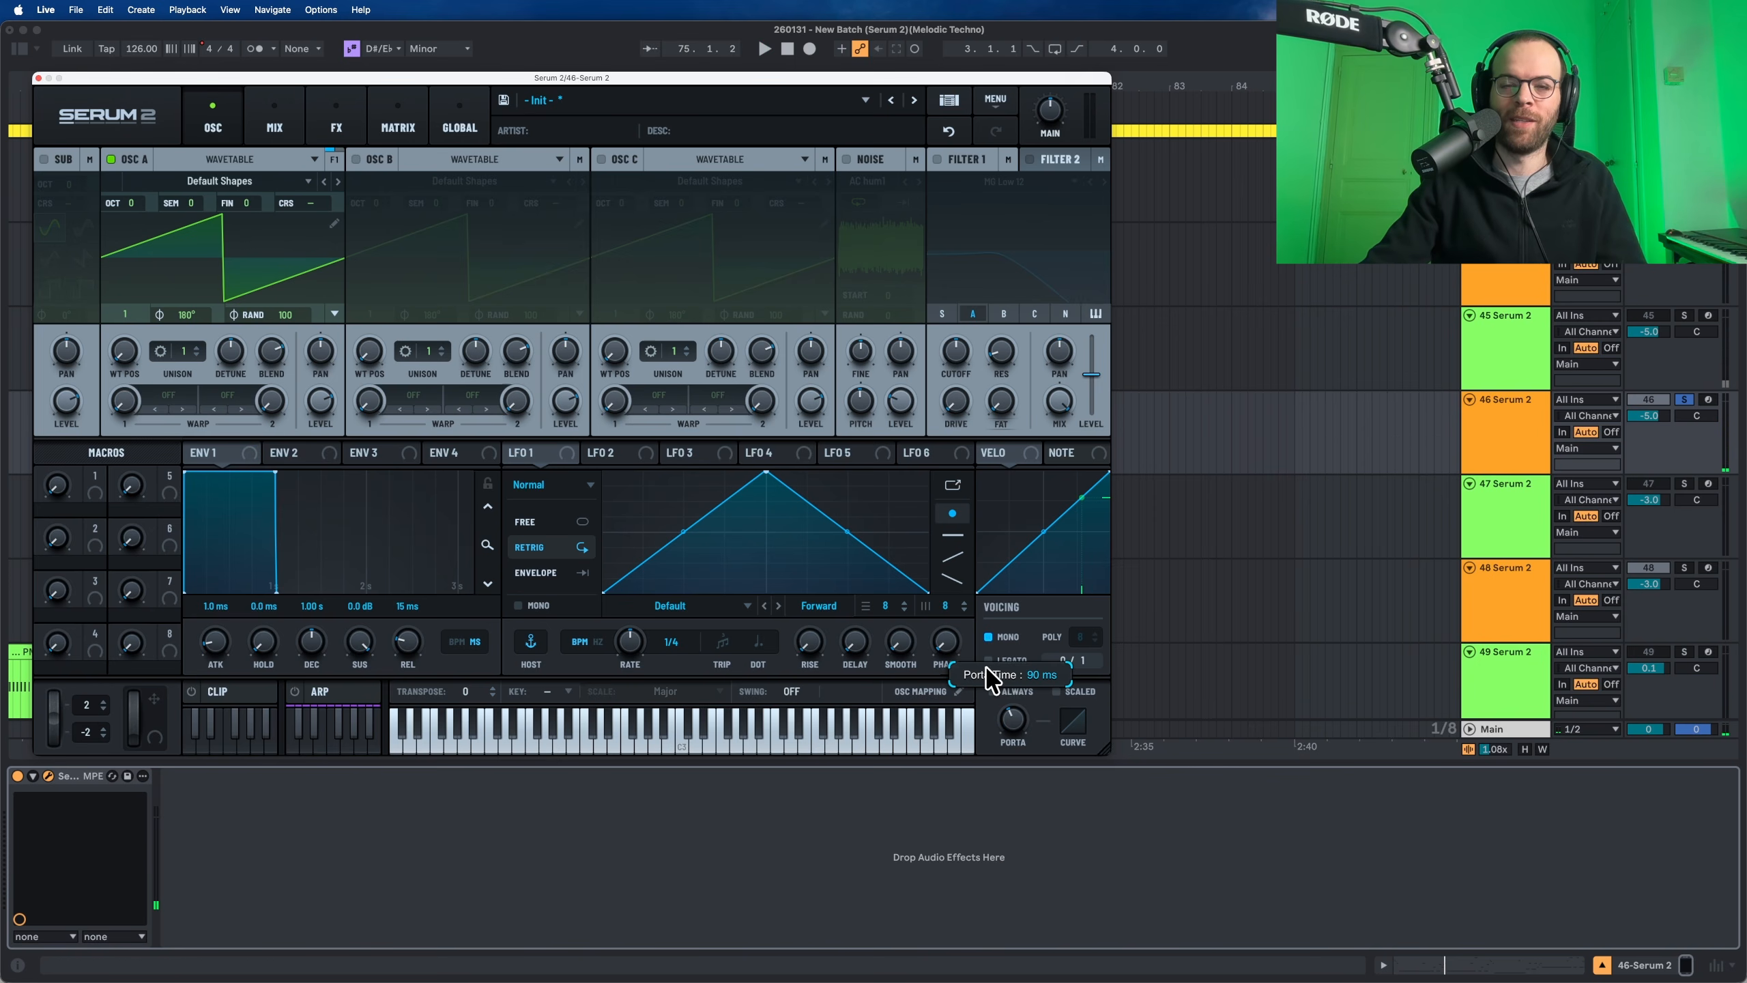
key("space")
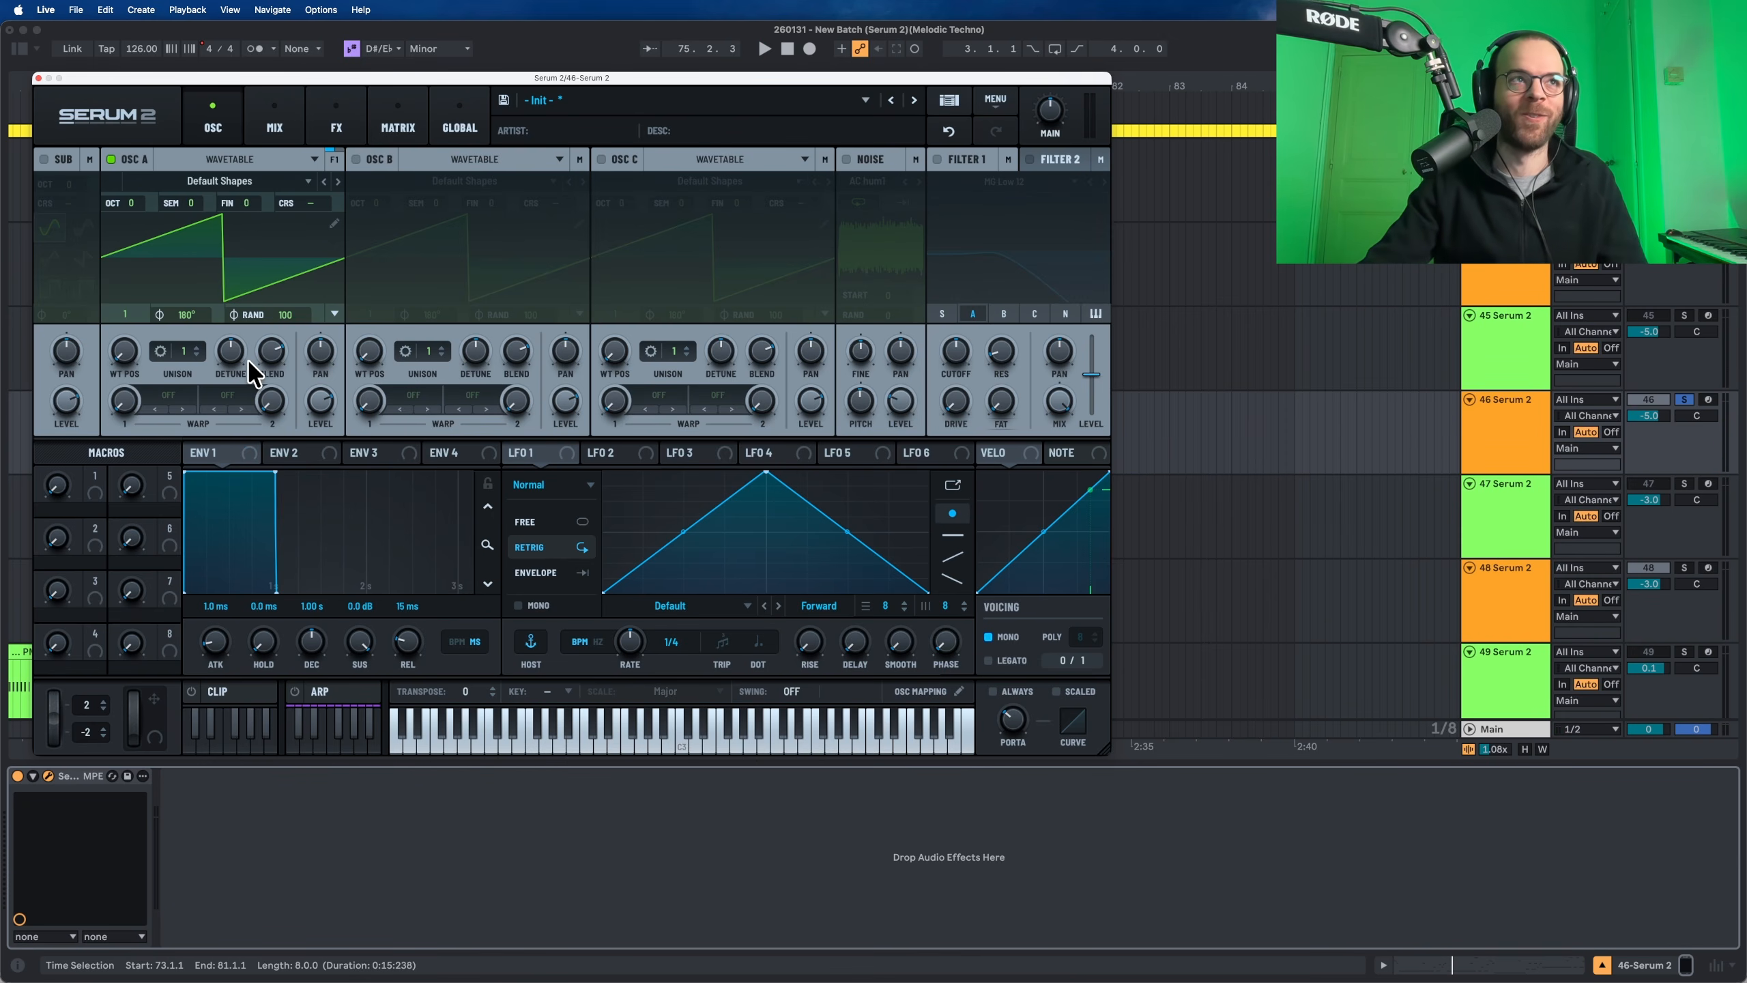
Step: Load the Analog wavetable PWM Juno into oscillator A, one octave up, with the wavetable position at 62
left_click(190, 181)
mouse_move(181, 199)
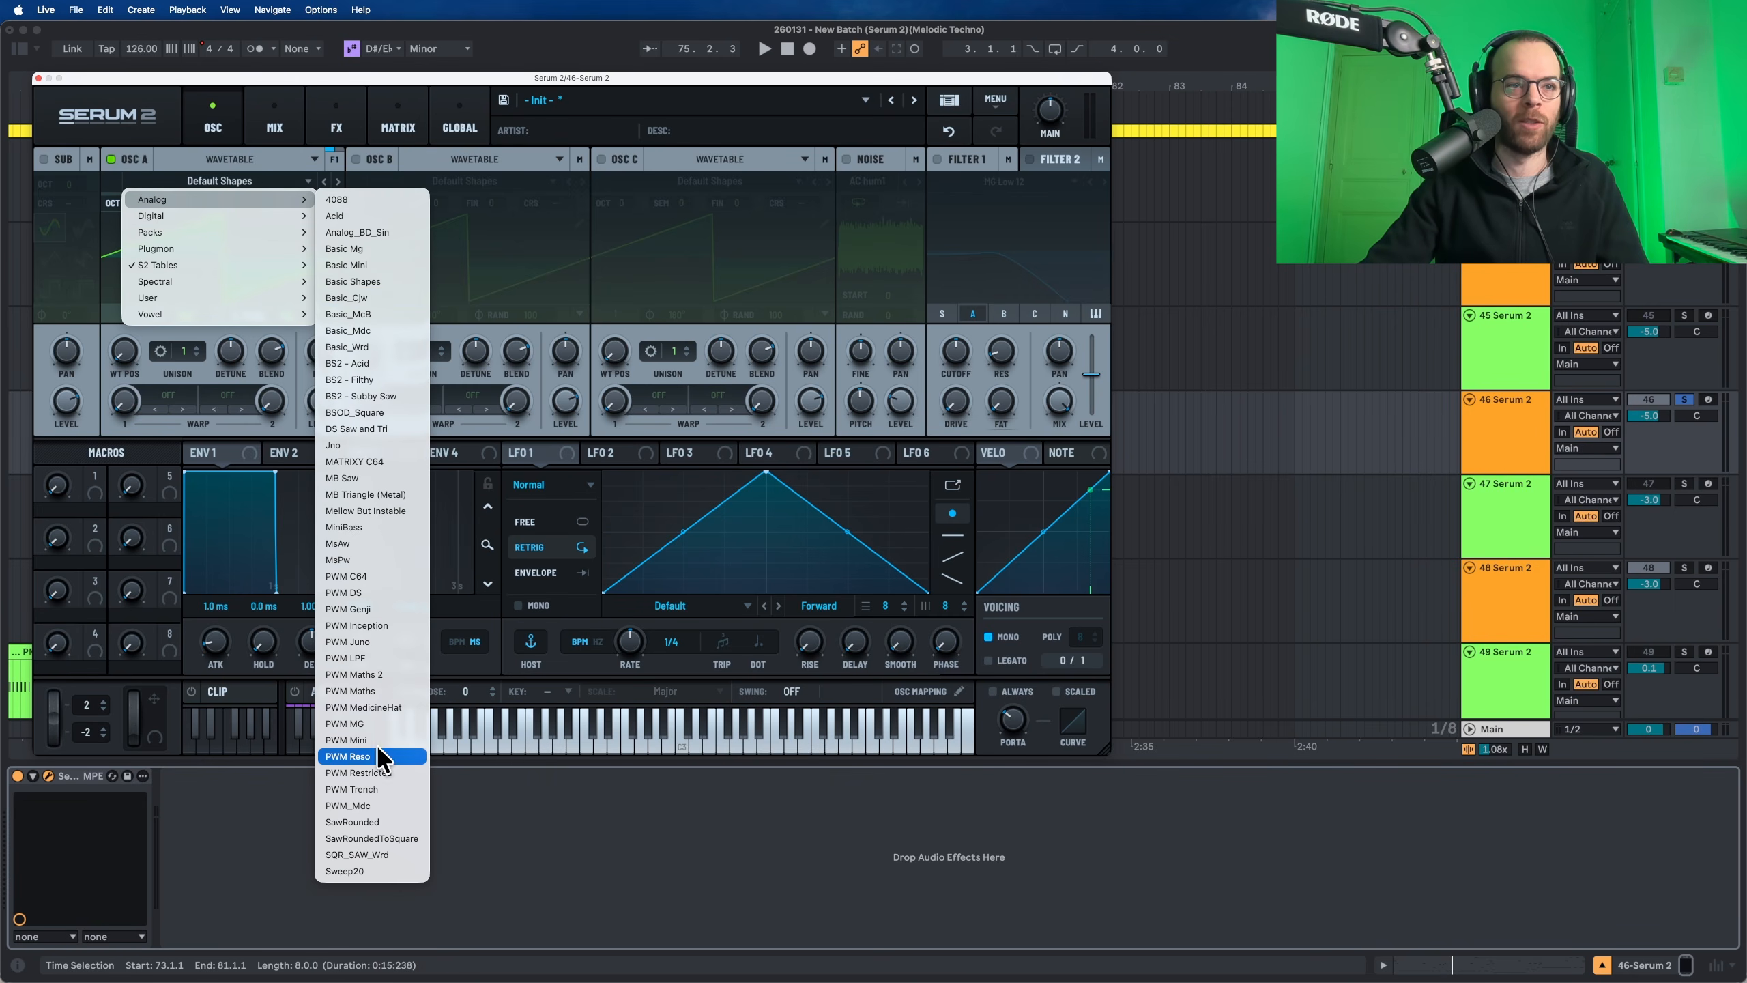
left_click(364, 643)
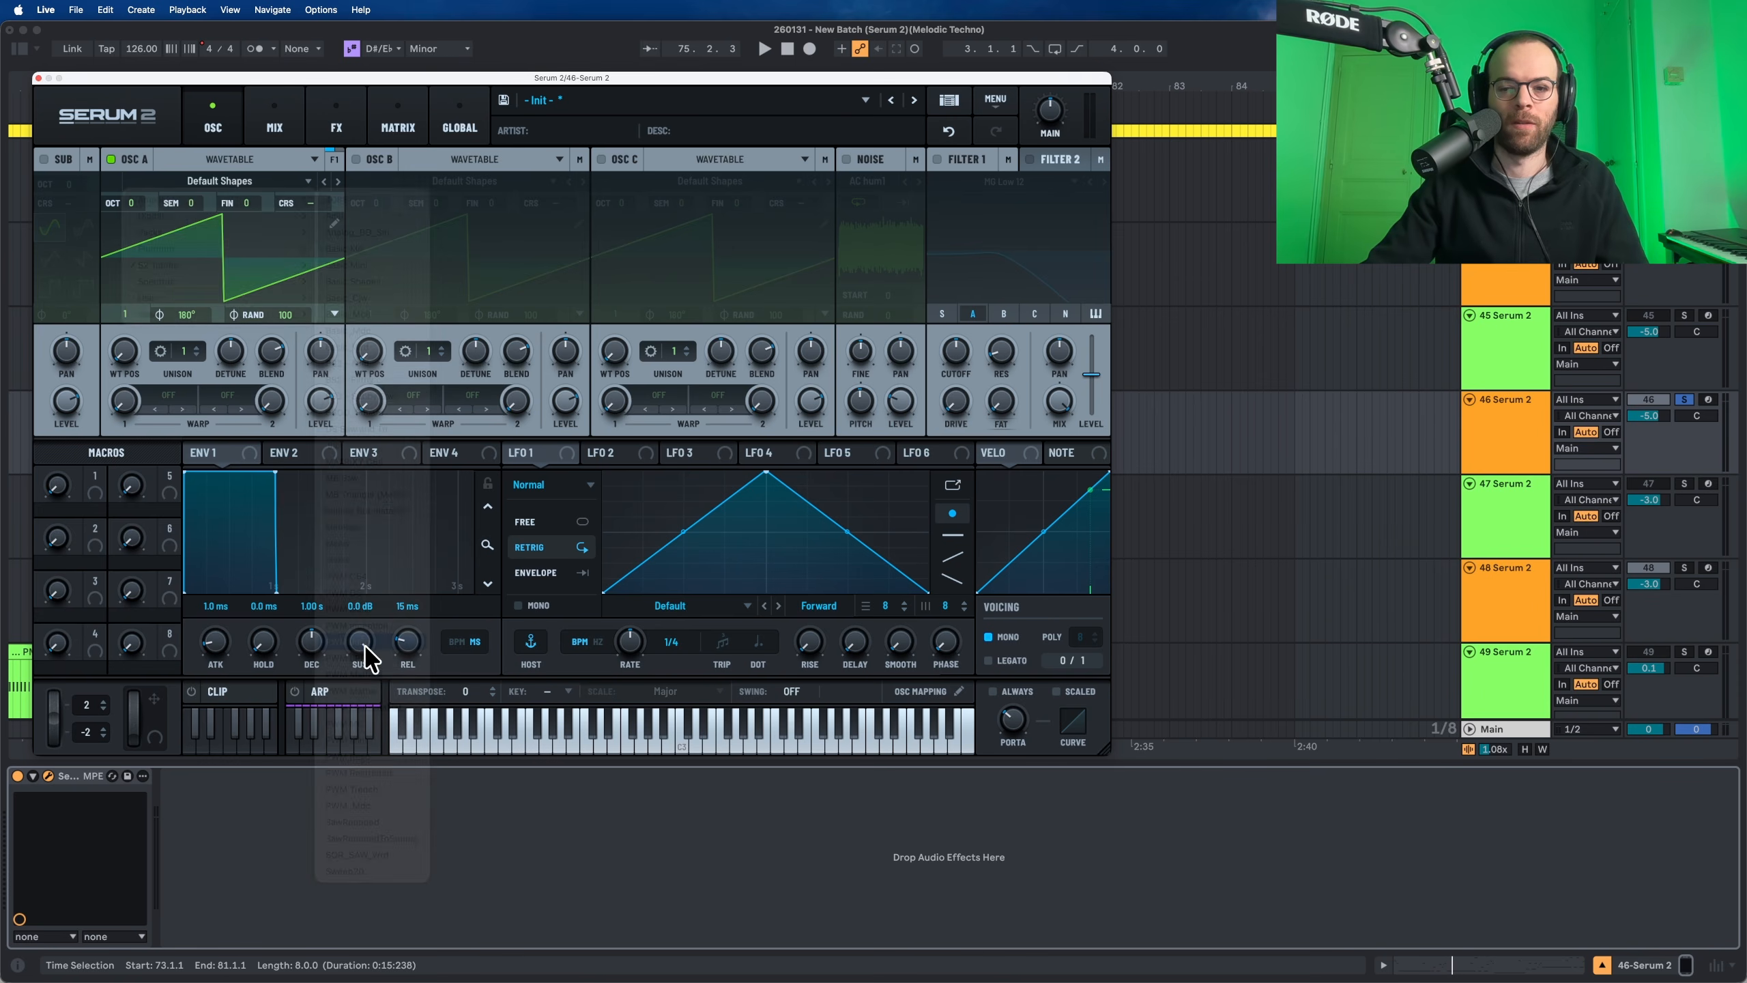
key("space")
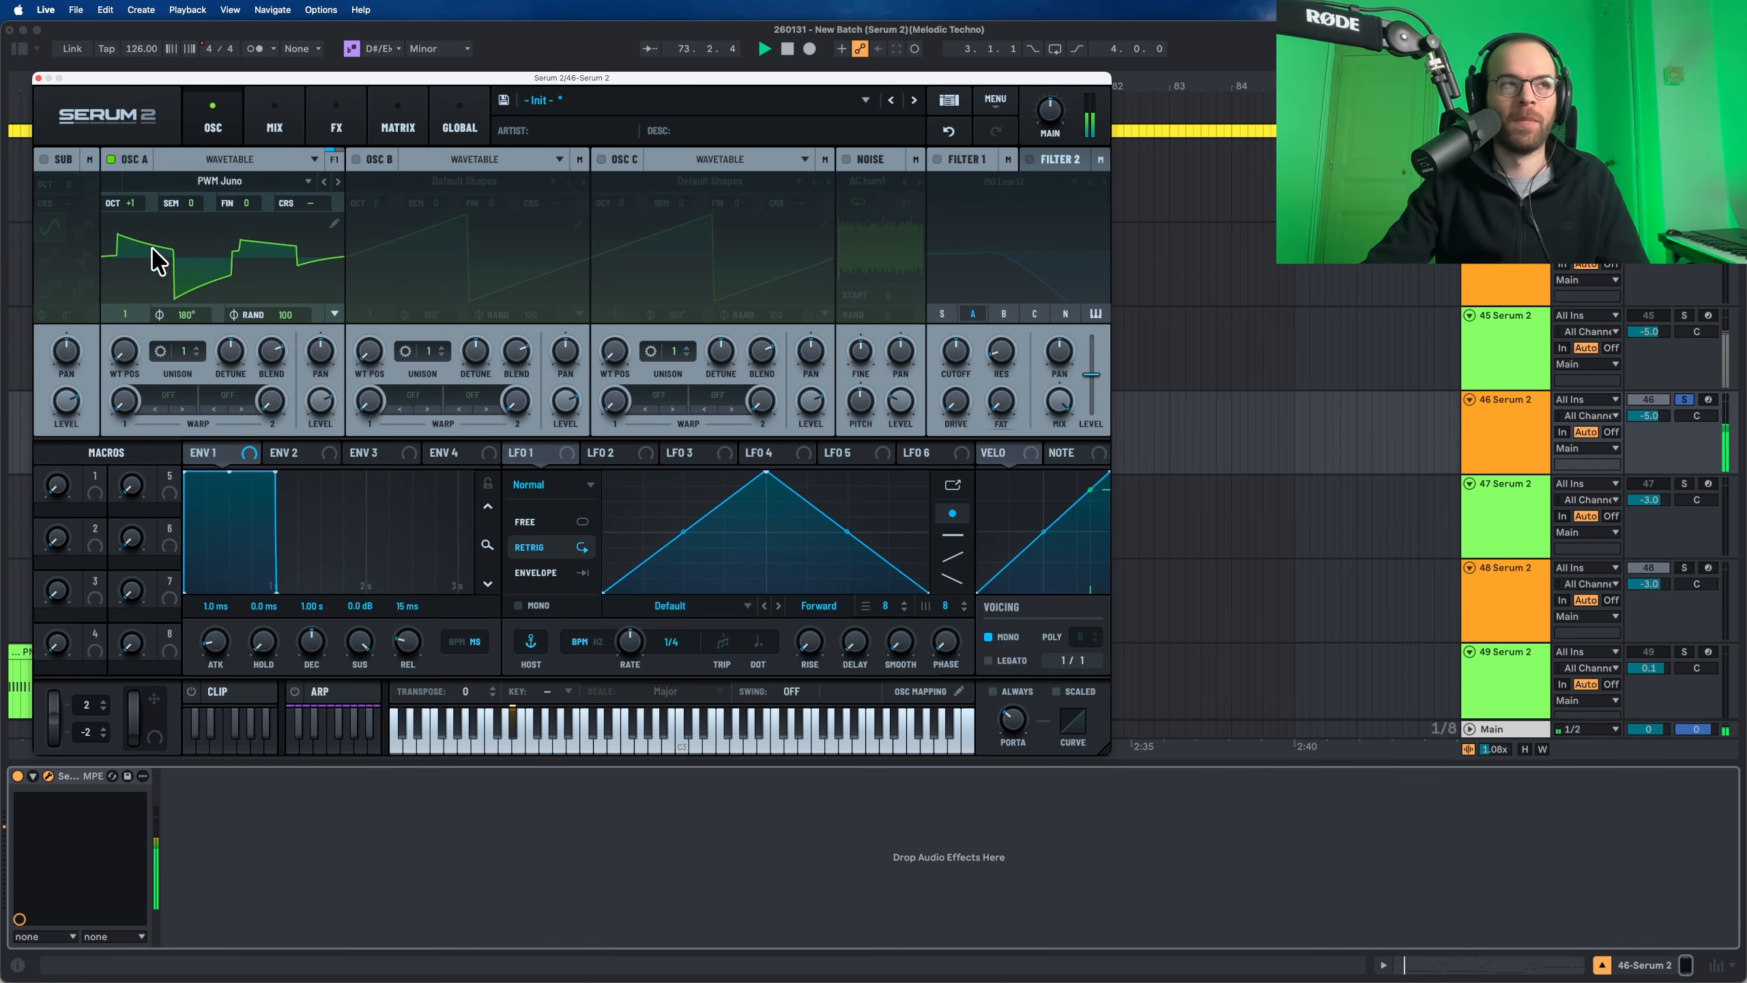
left_click_drag(124, 354, 134, 281)
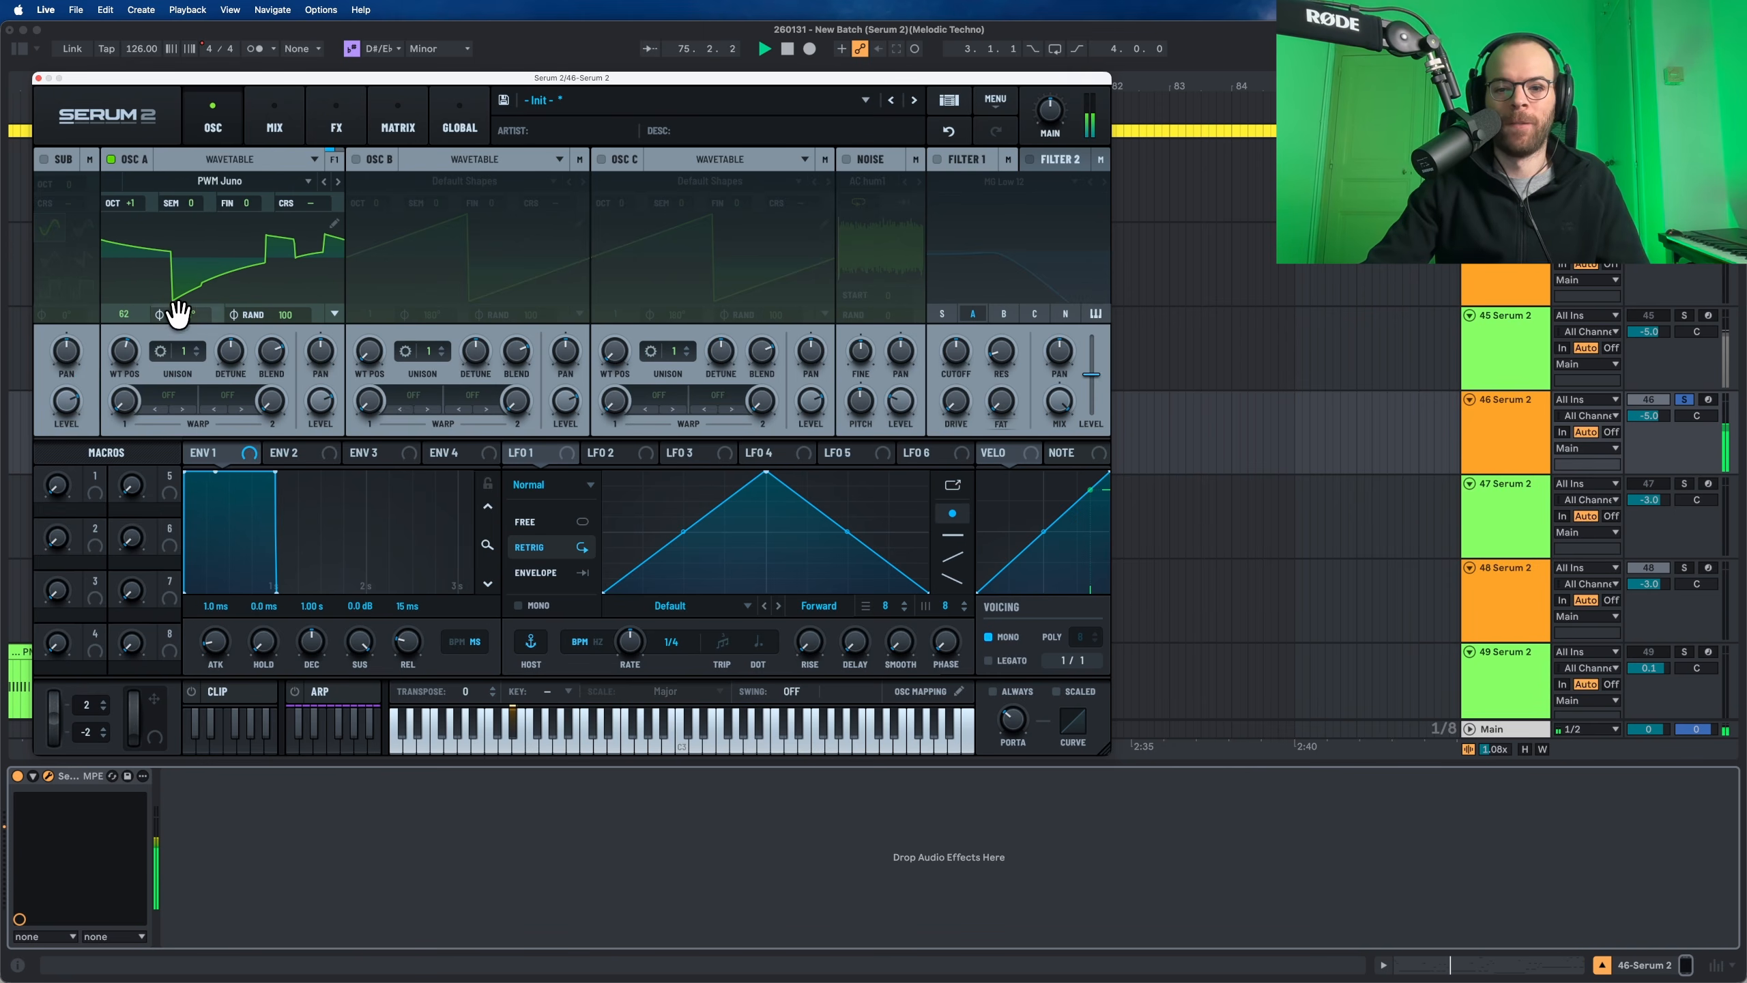
Step: Set oscillator A's random phase to 0 and lower its level to about -8.8 dB
left_click_drag(280, 312, 280, 499)
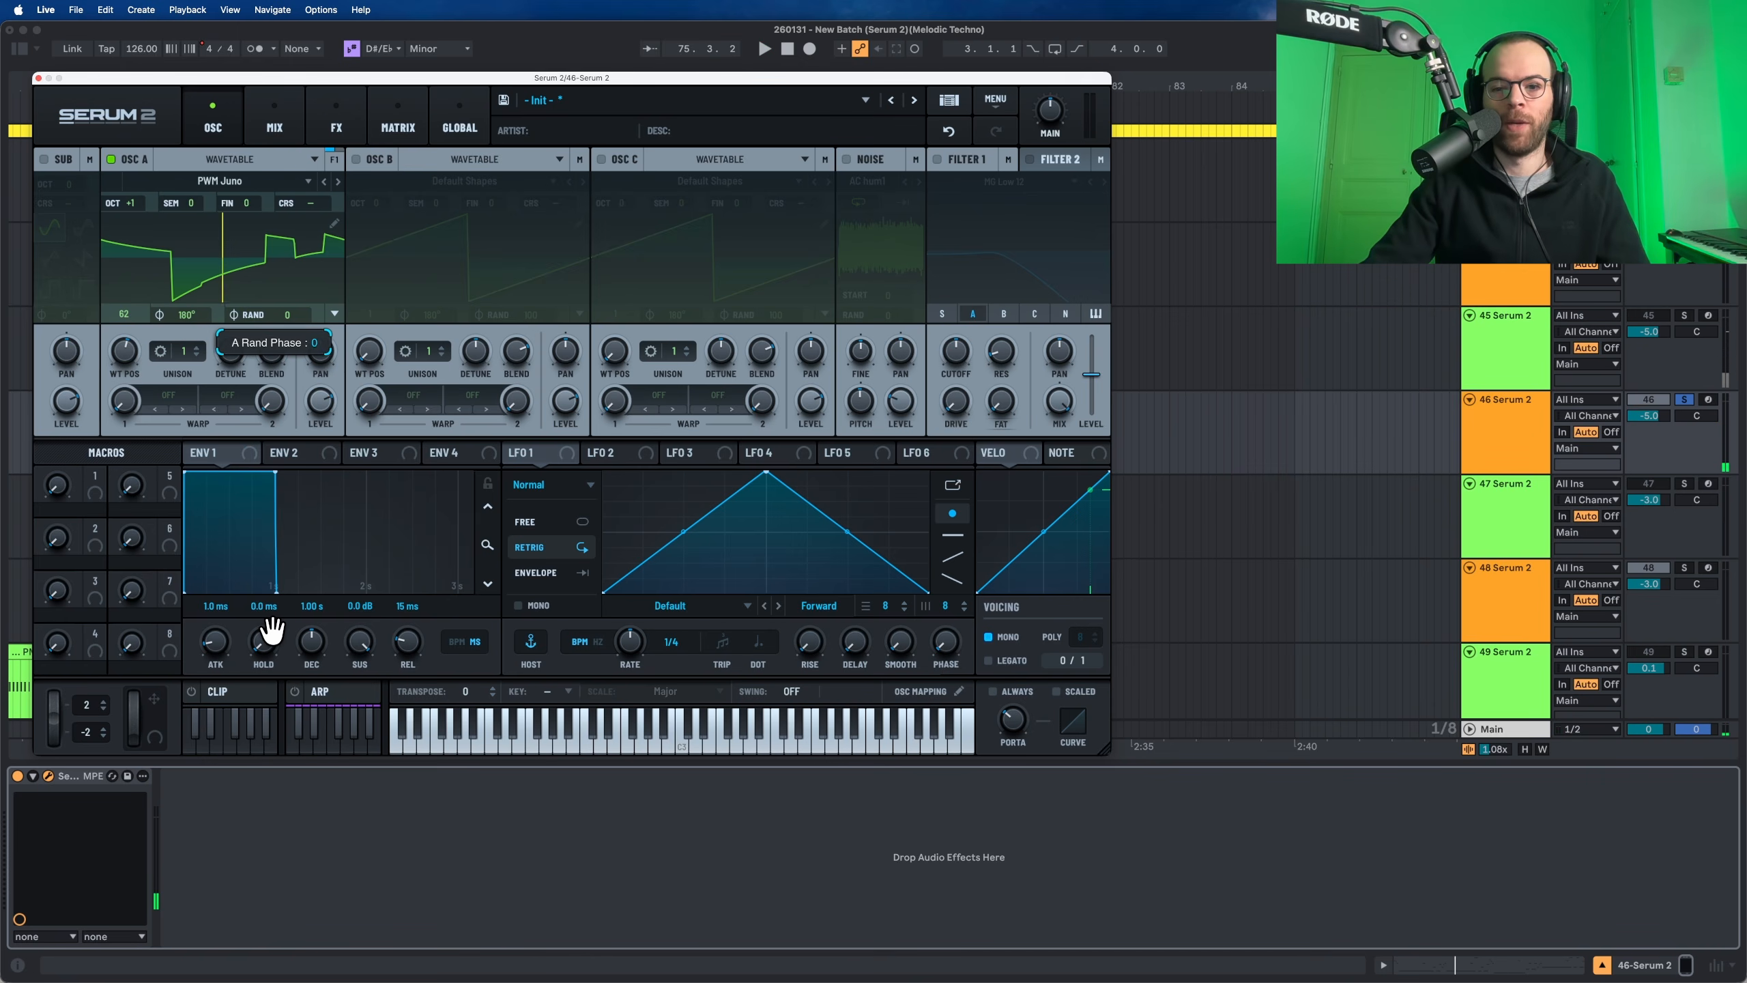
key("space")
key("space")
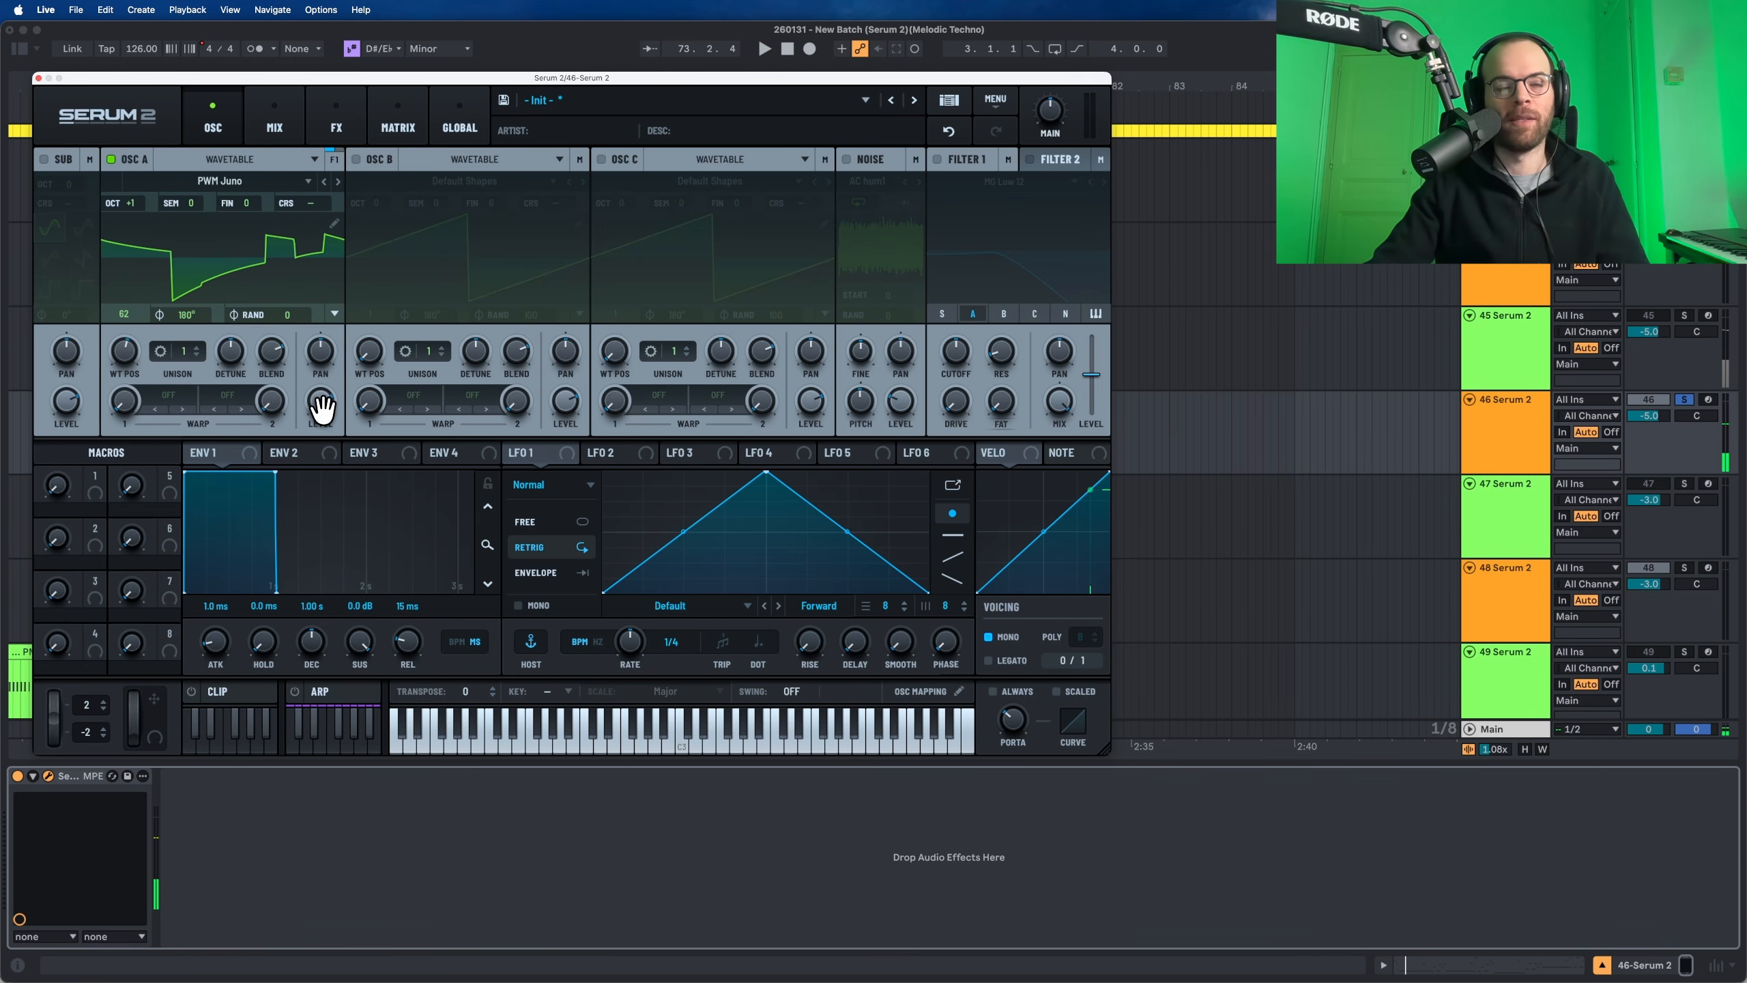
left_click_drag(320, 406, 319, 418)
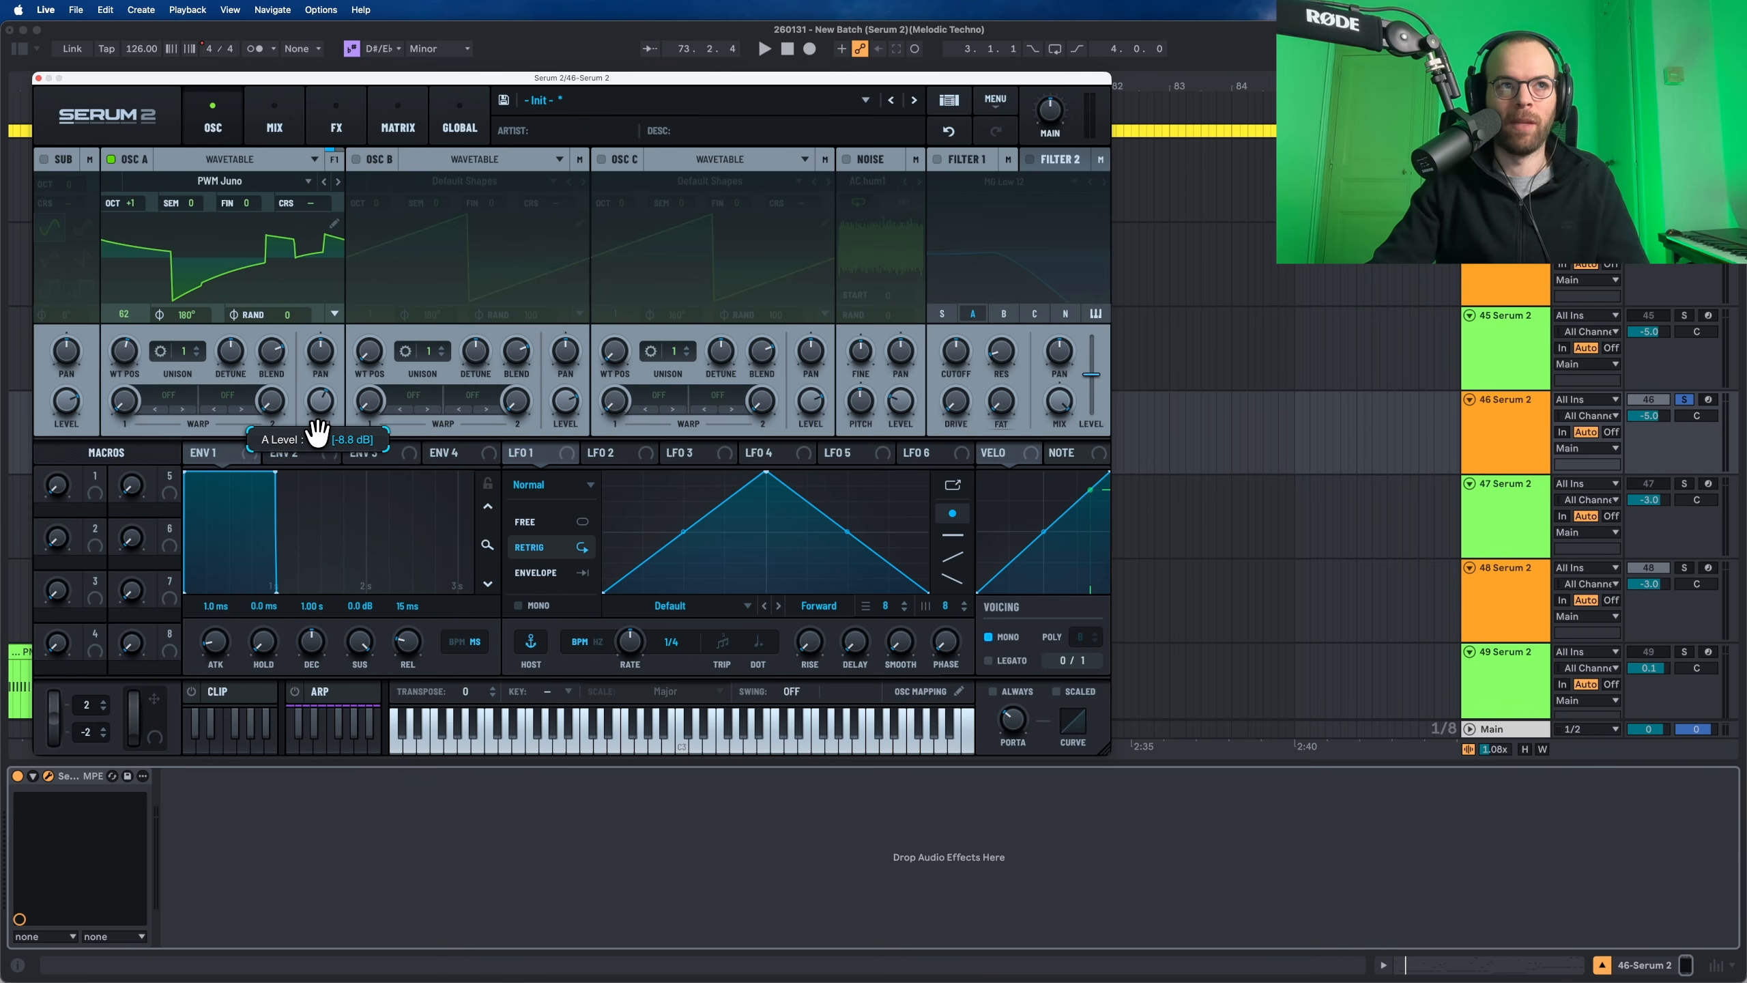
key("space")
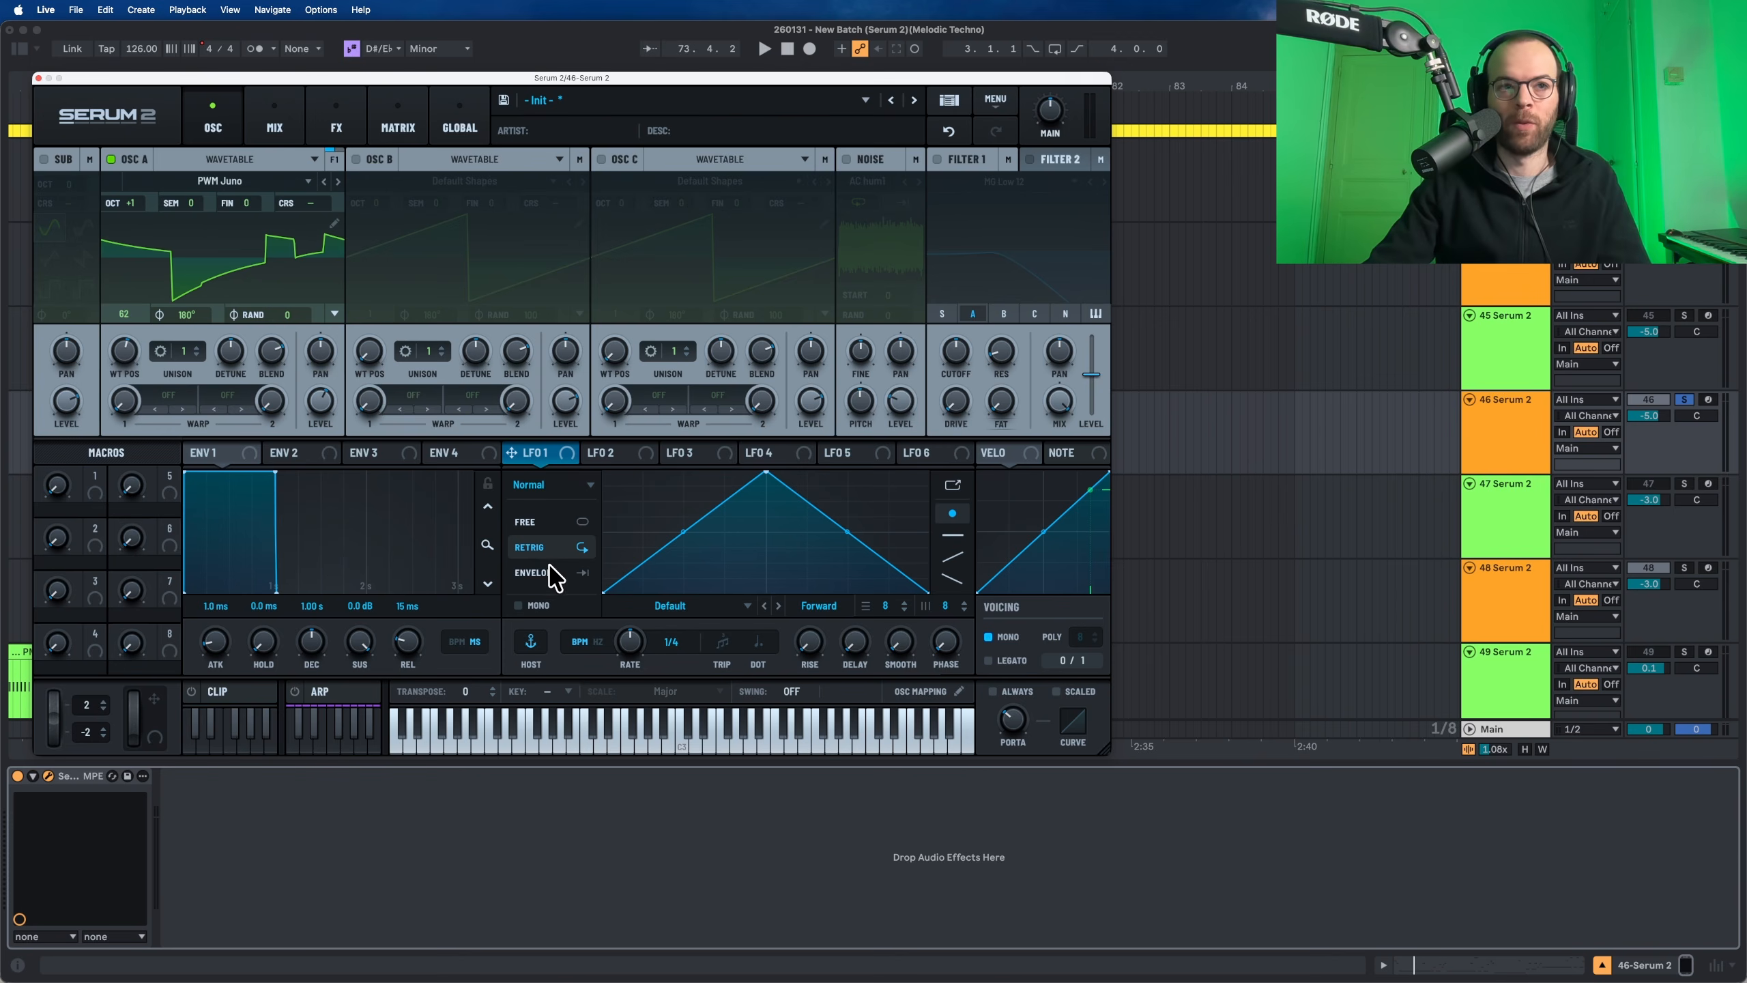
Step: Modulate oscillator A's wavetable position by about 41% with LFO 1 in Free mode at a rate of 1.6 Hz
left_click(539, 522)
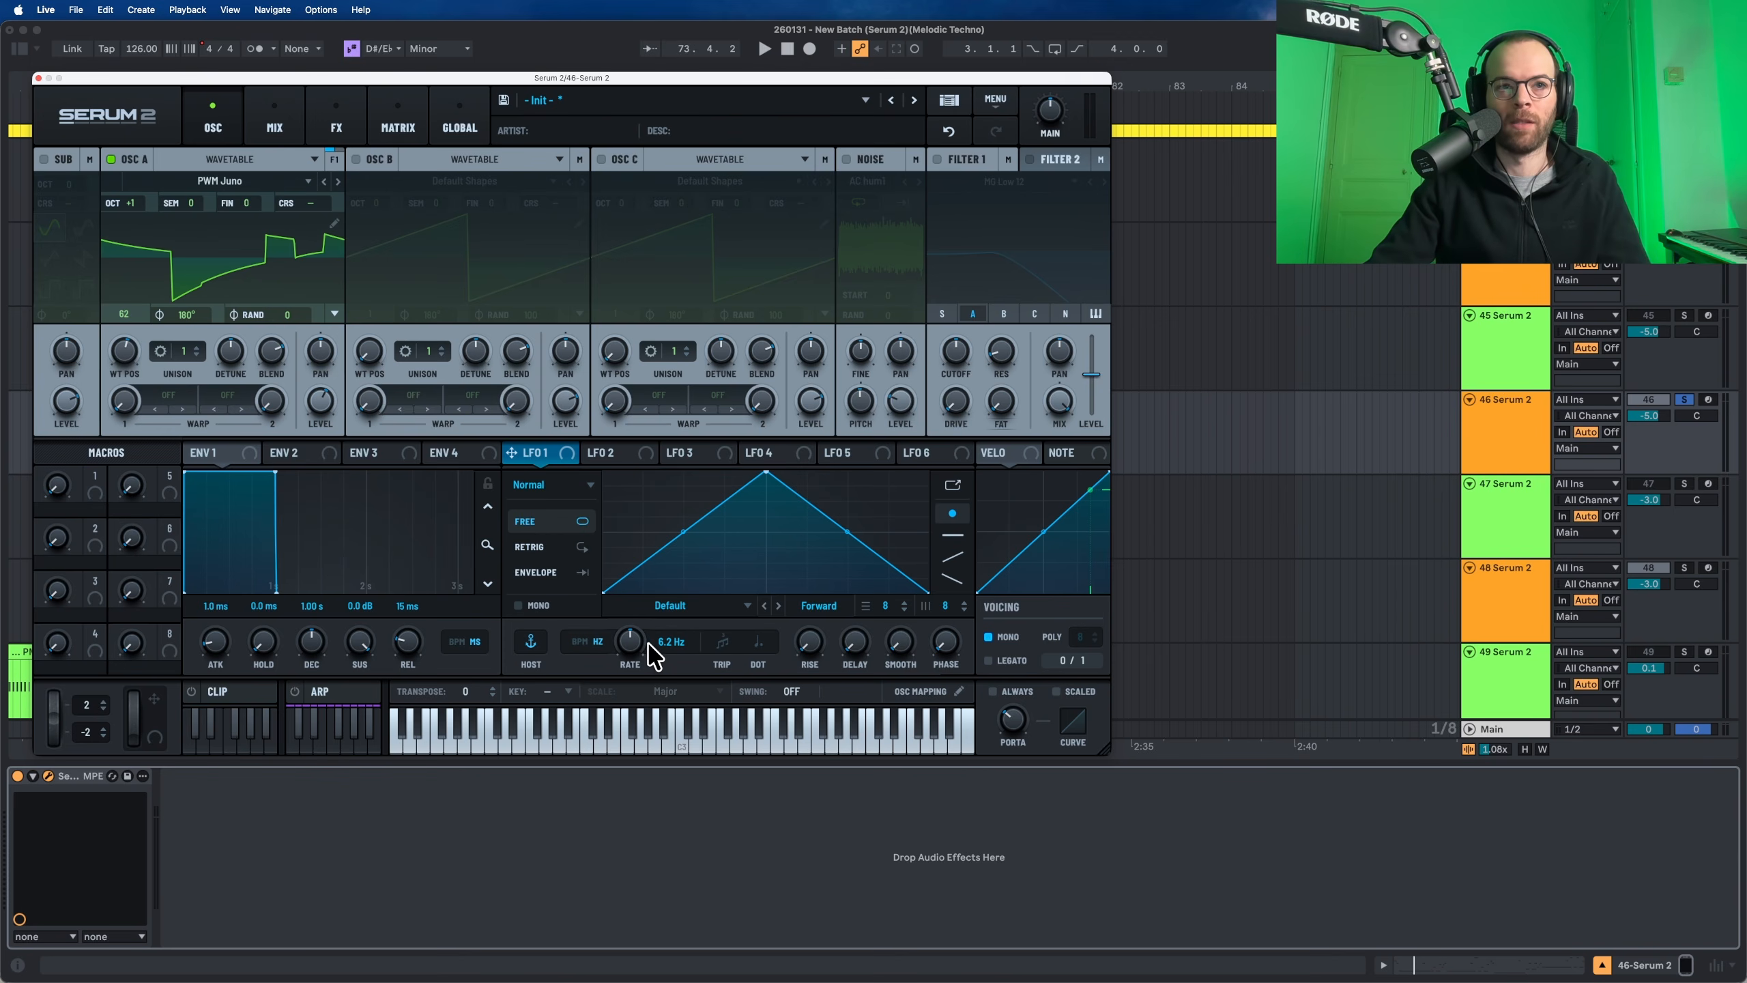
left_click_drag(512, 453, 122, 351)
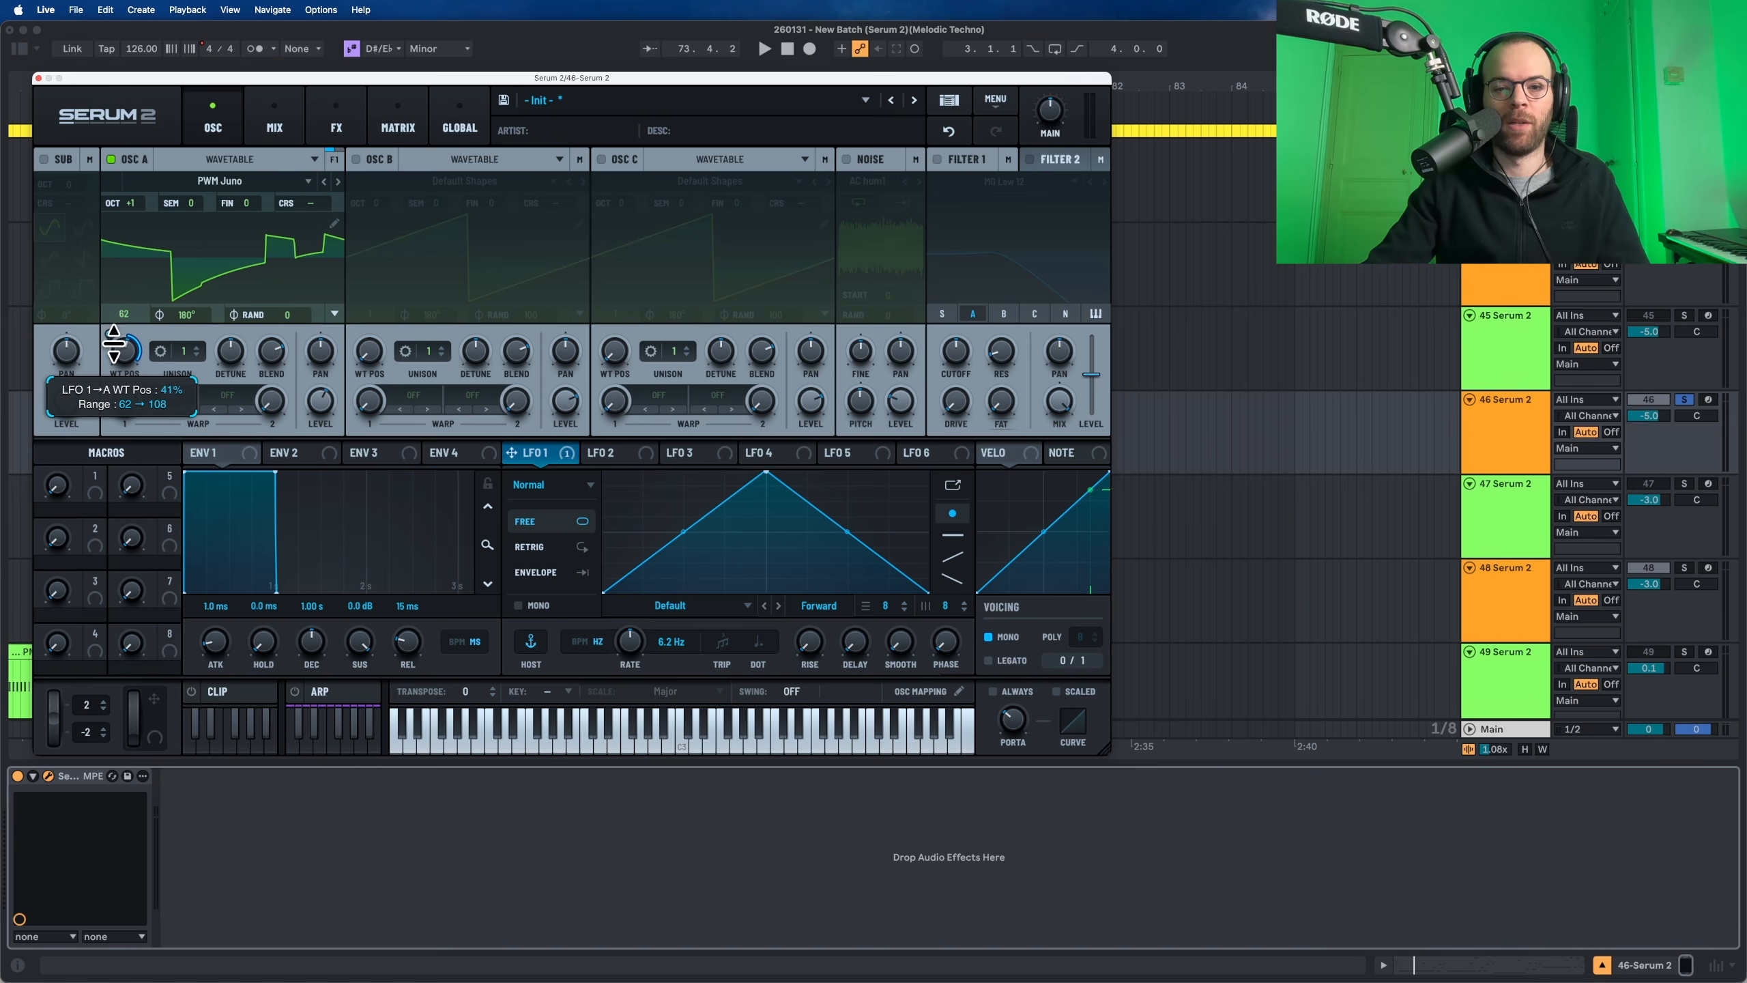
left_click_drag(114, 351, 114, 355)
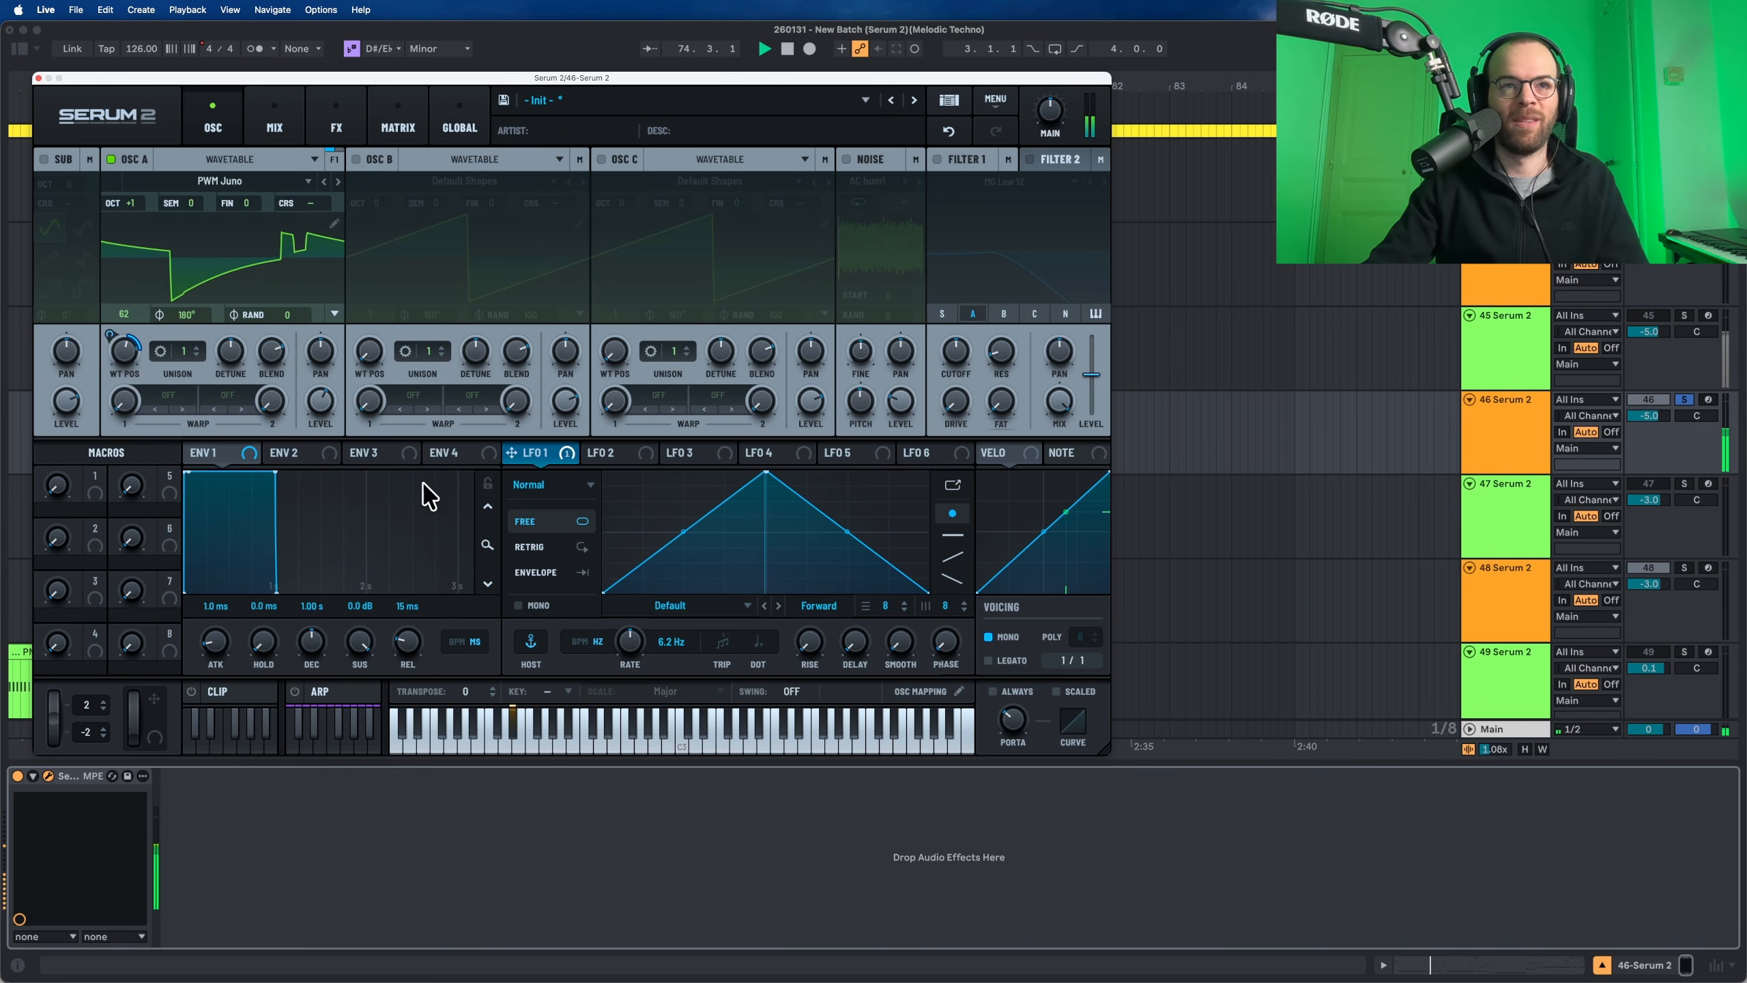
left_click_drag(631, 641, 625, 667)
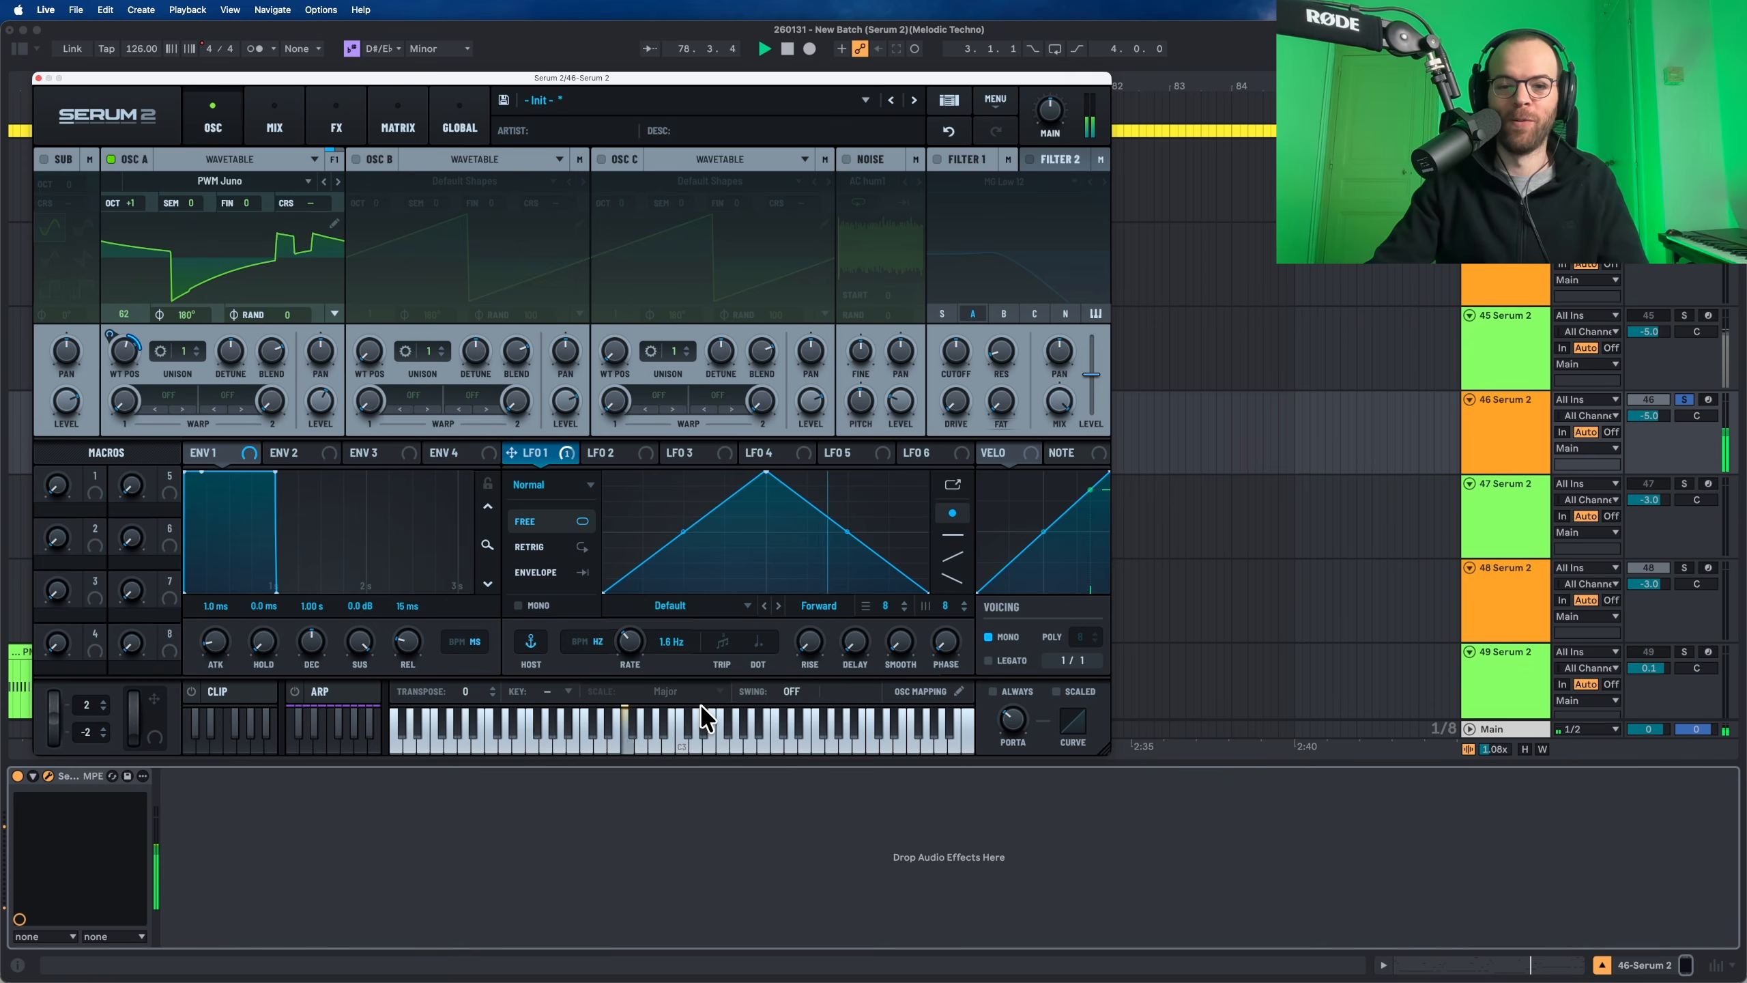
key("space")
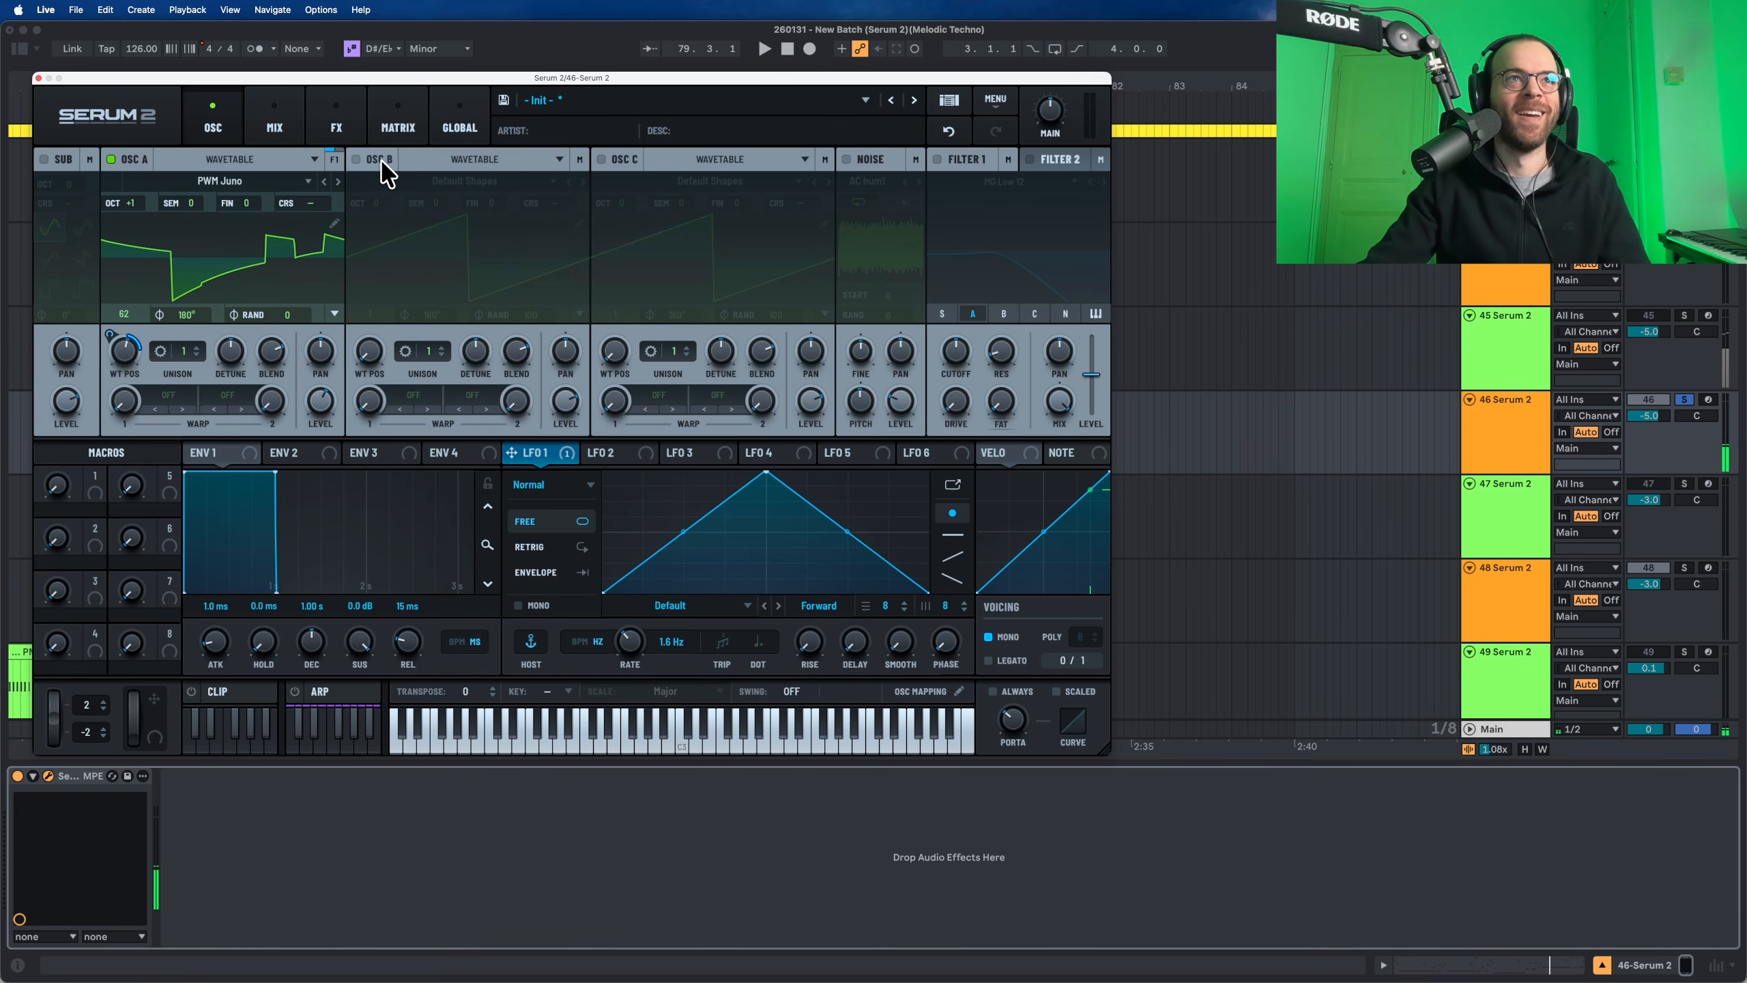
Step: Enable oscillator B with the Analog wavetable Basic Mini and raise its octave to +1
left_click(356, 159)
left_click(457, 177)
mouse_move(453, 198)
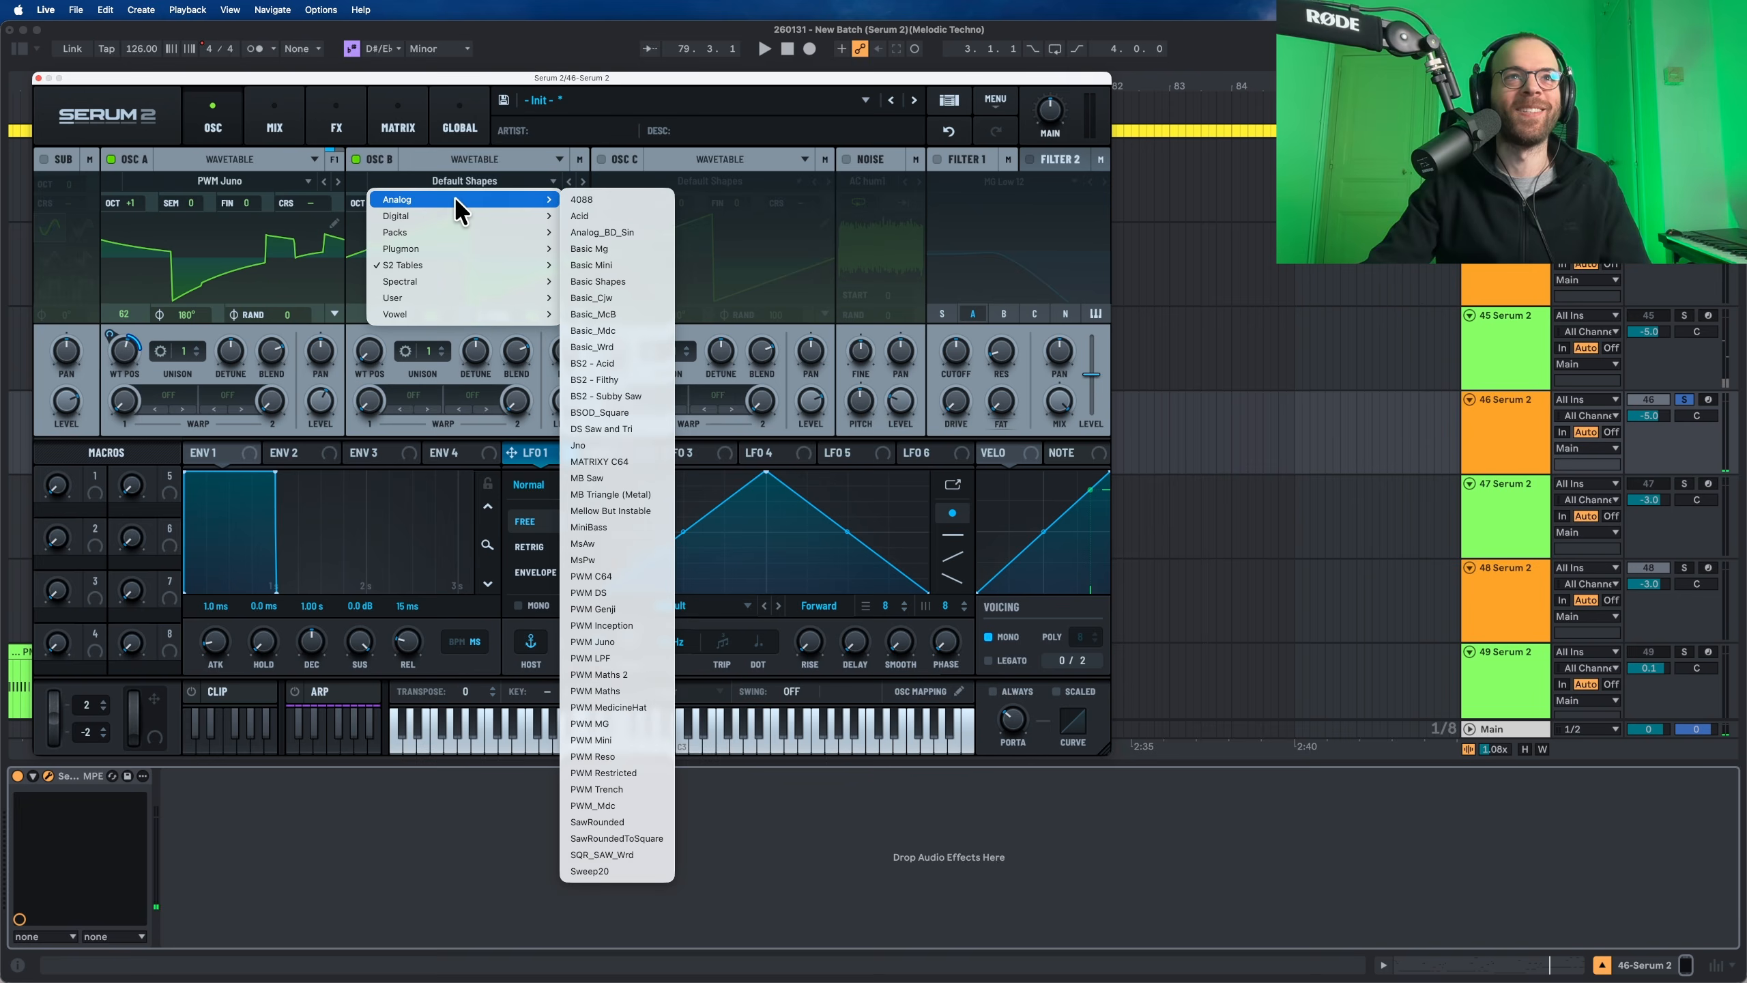
left_click(620, 263)
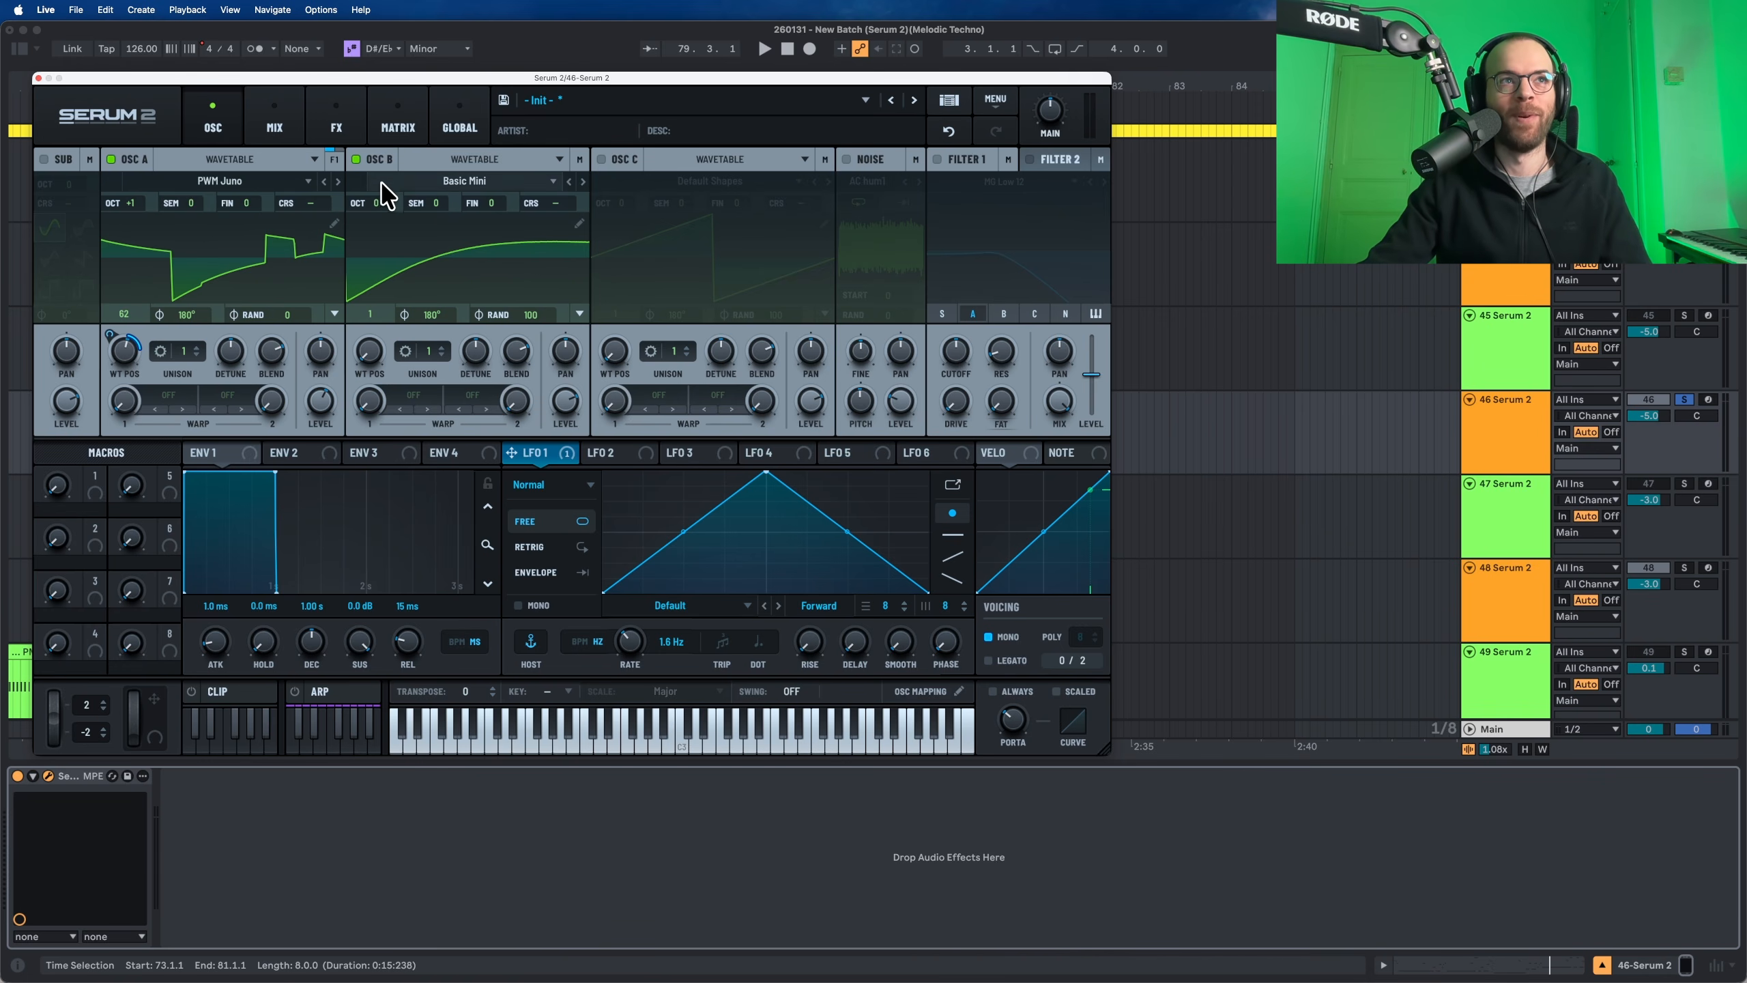
key("space")
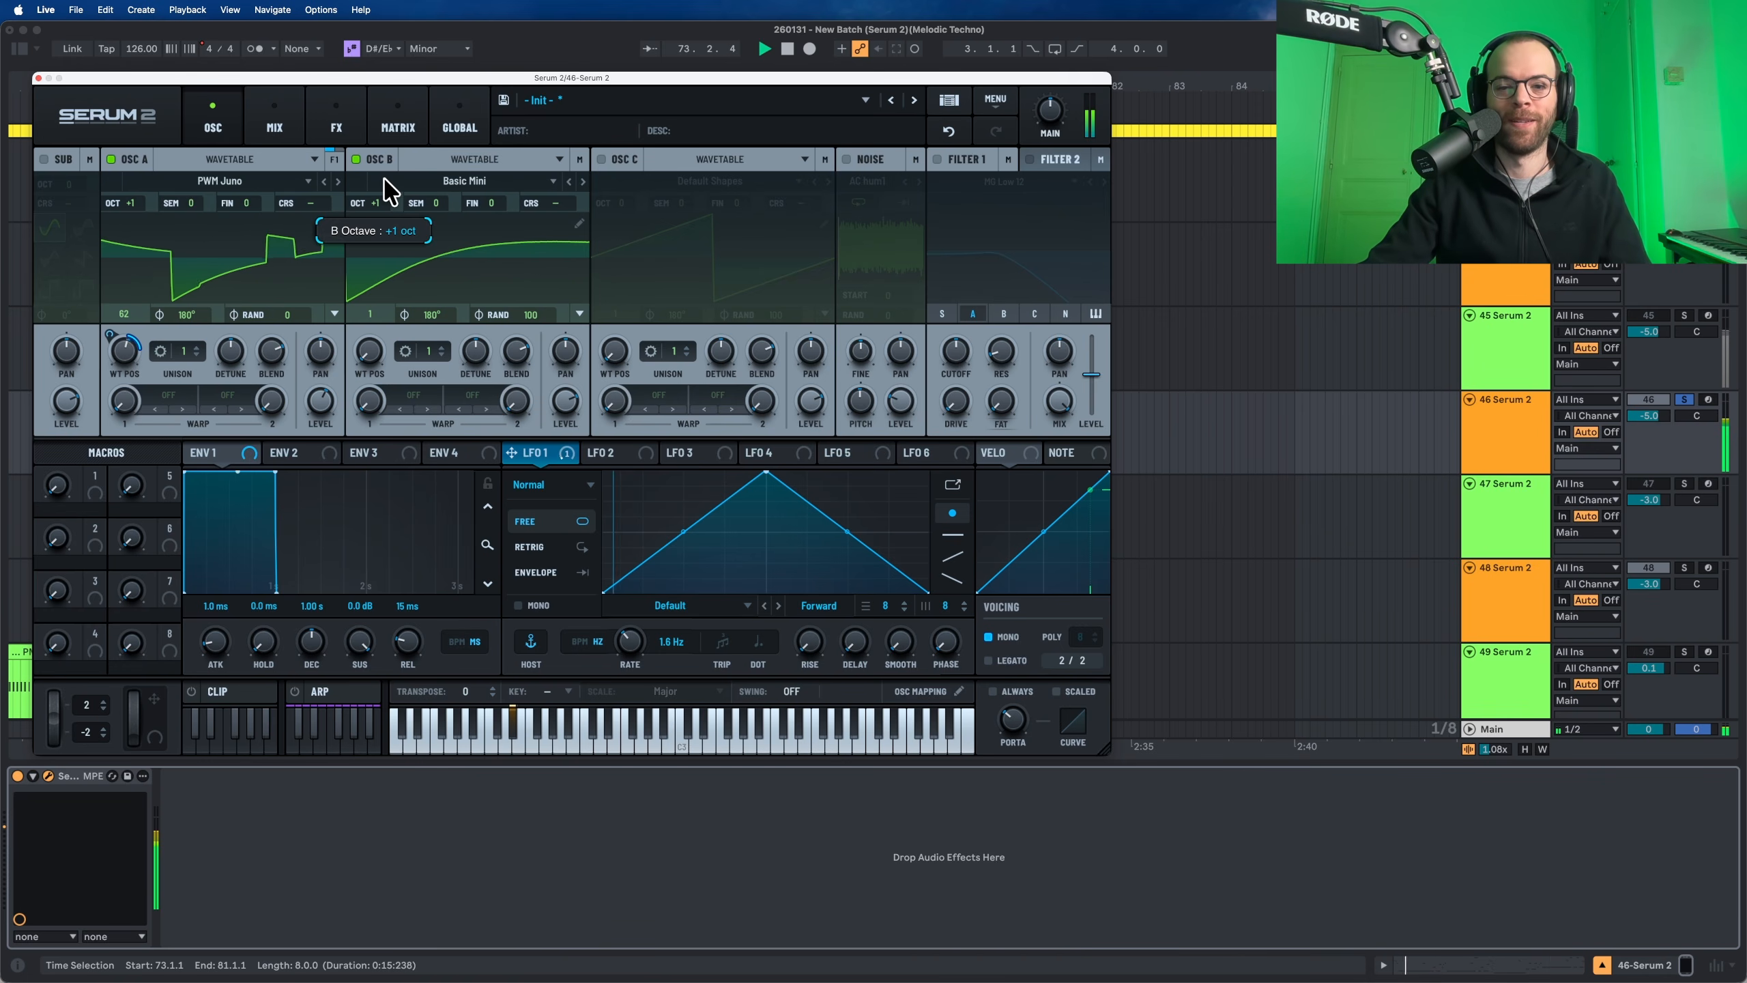
key("space")
Step: Set oscillator B's semitone offset to -5 and move its wavetable position to the sawtooth shape
left_click_drag(427, 207, 450, 239)
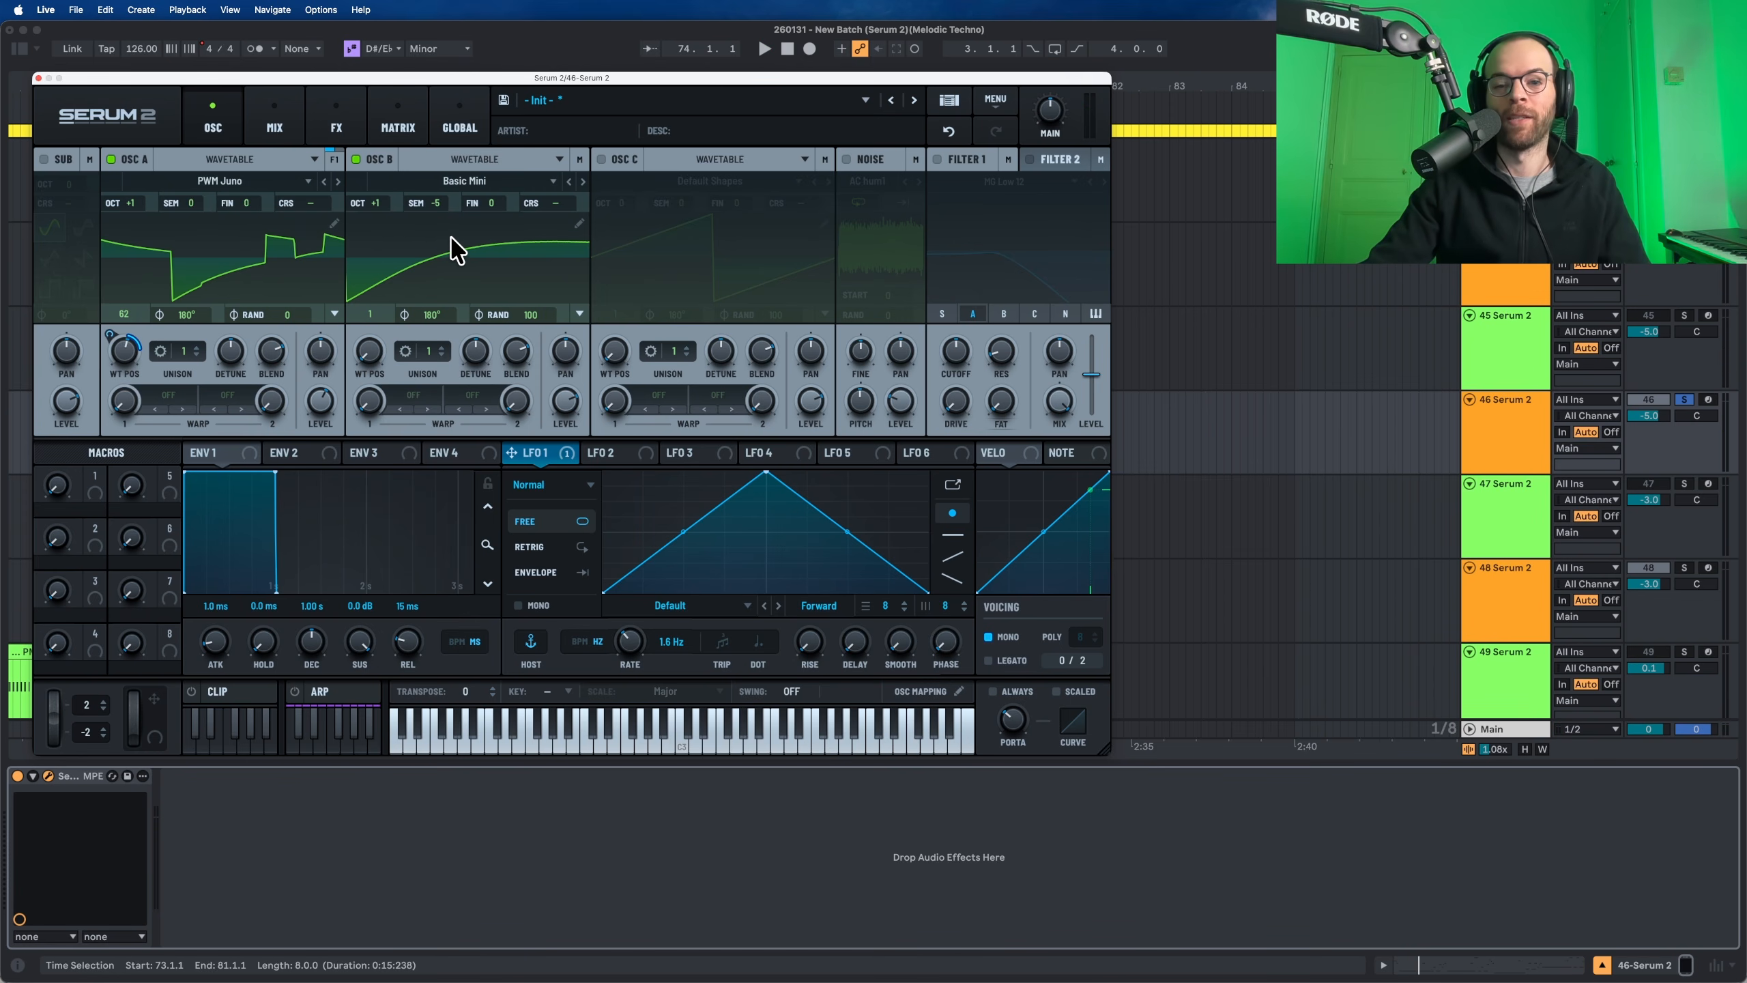
key("space")
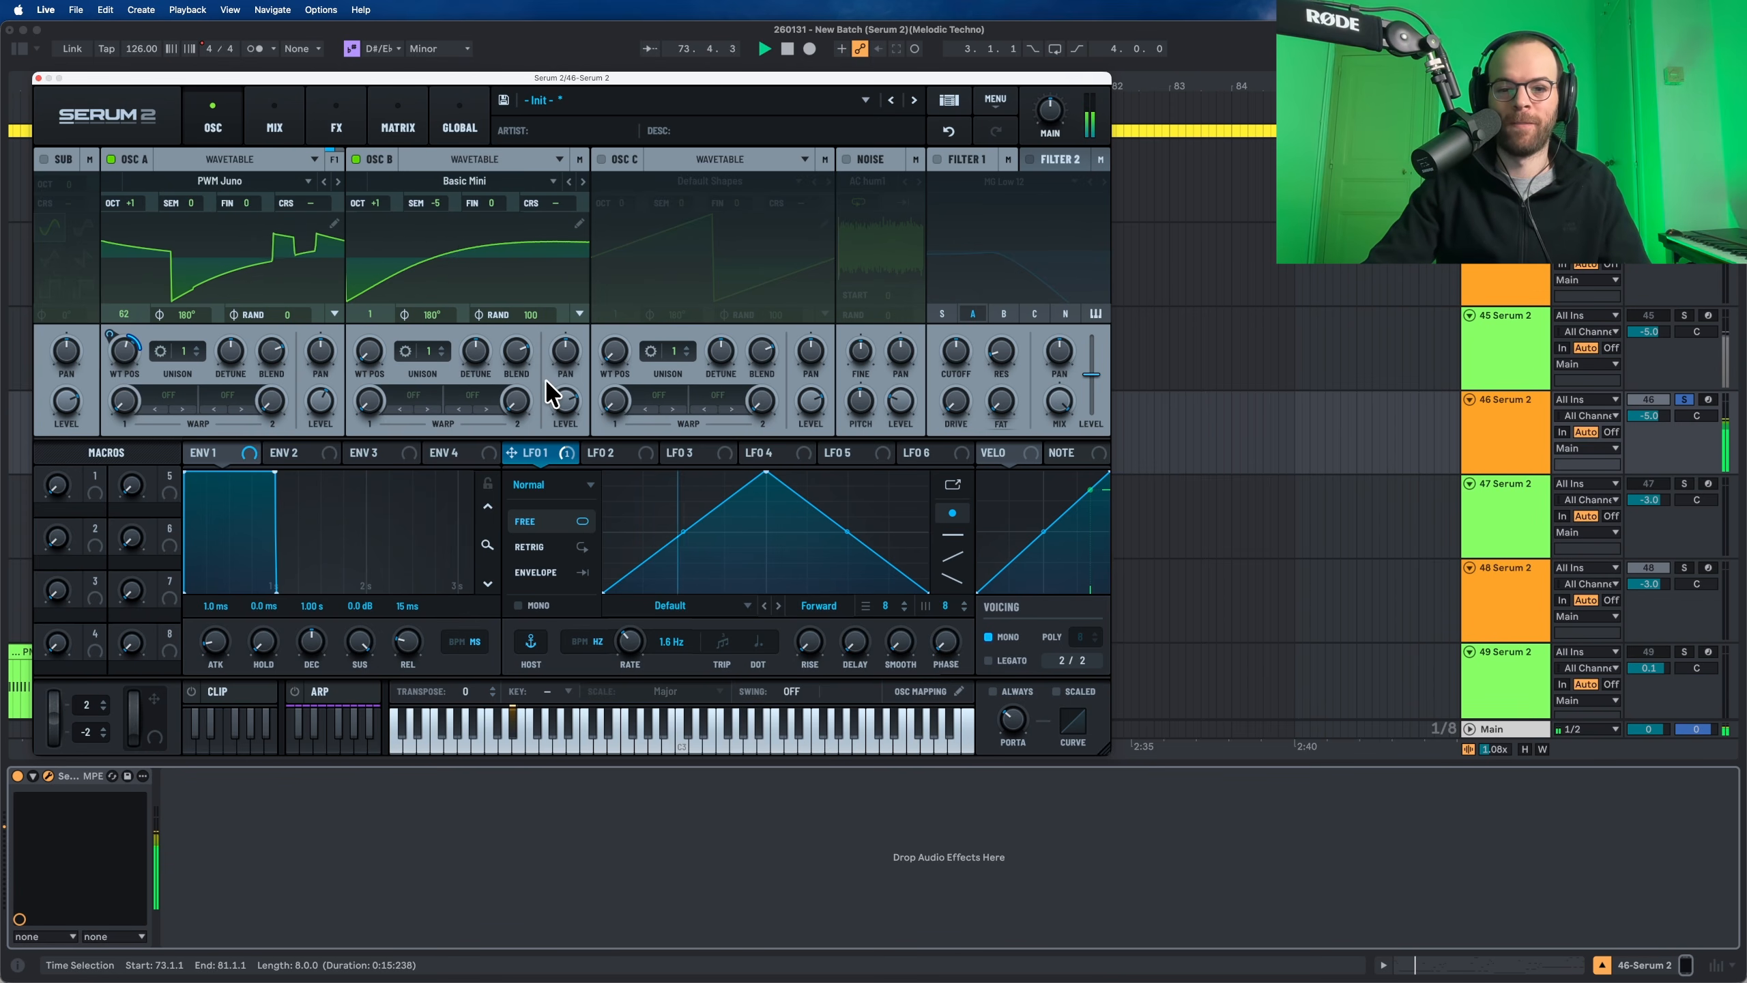
mouse_move(546, 380)
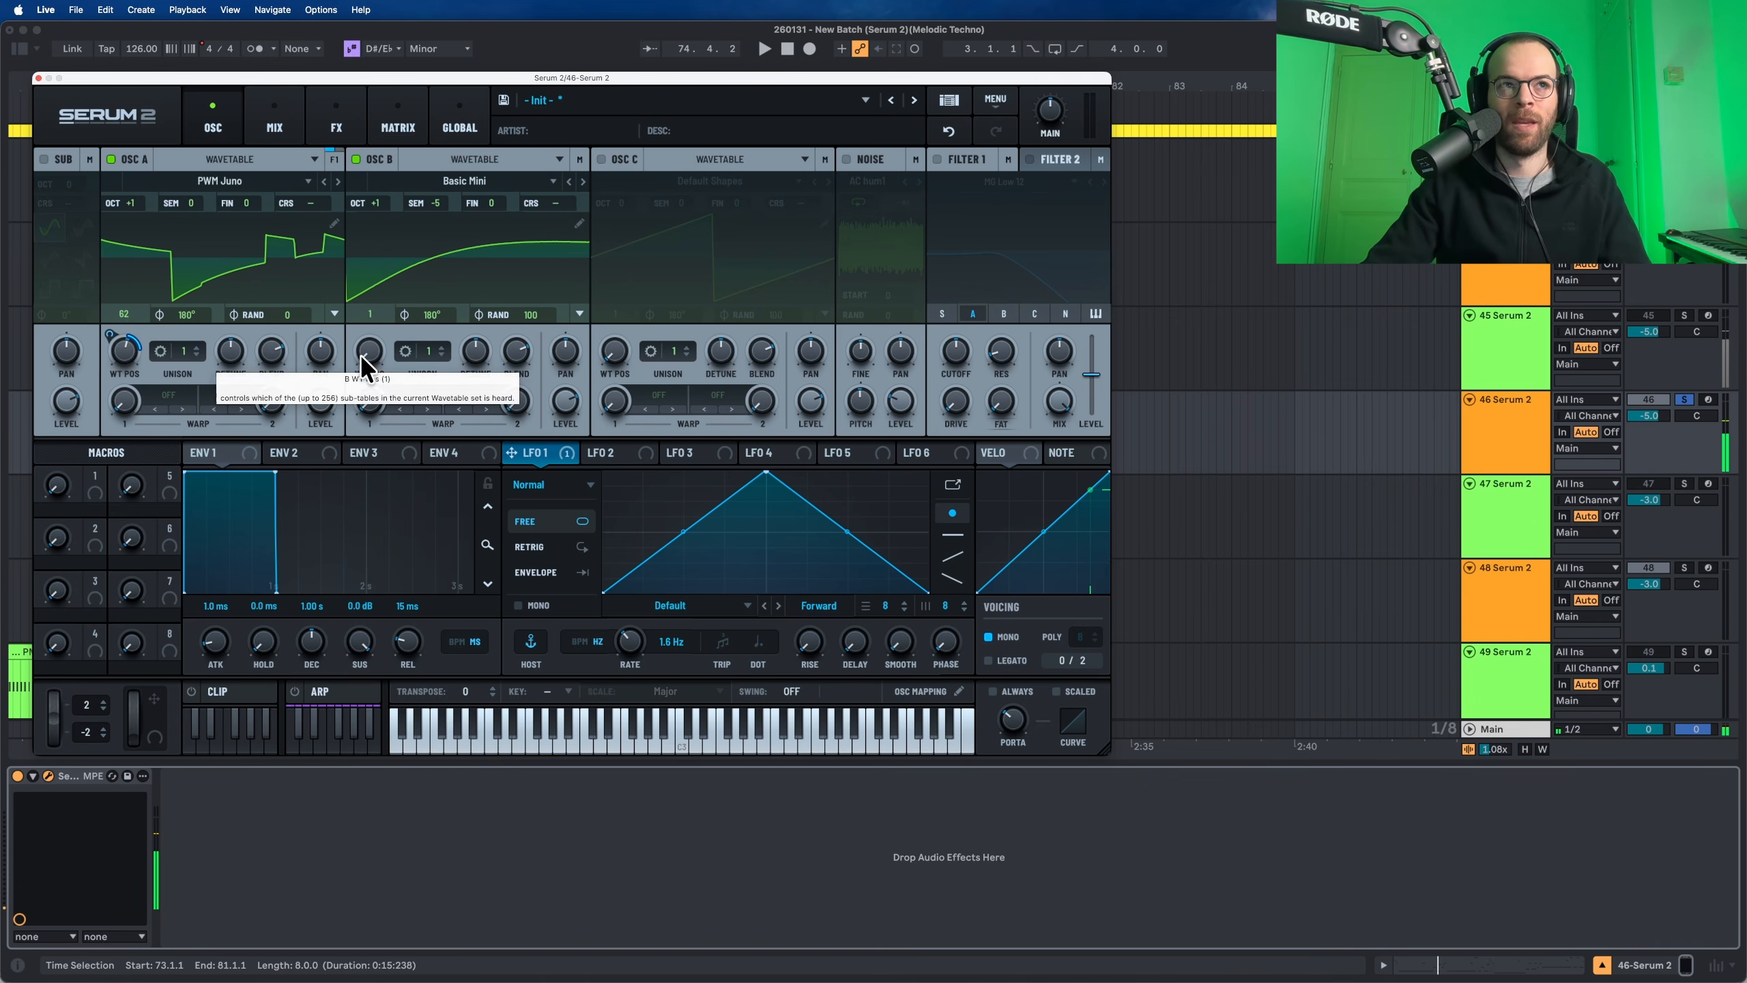
left_click_drag(369, 354, 378, 305)
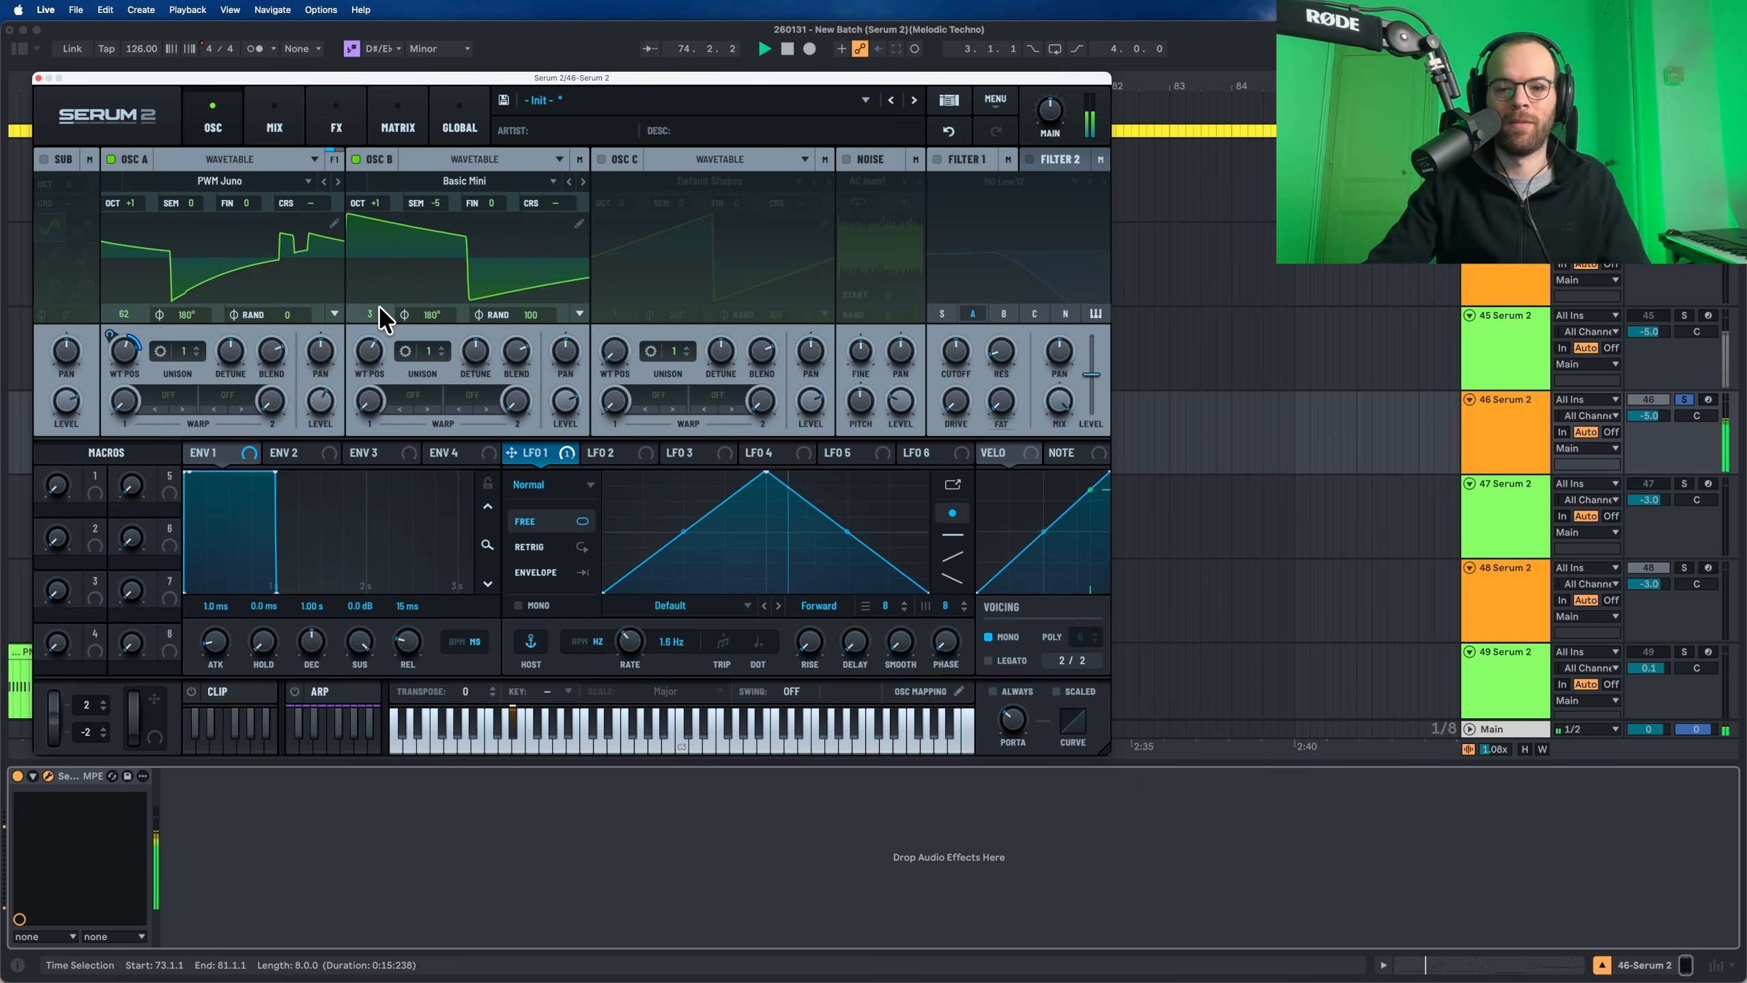
Step: Set oscillator B's level to about -4.7 dB and its random phase to 0, auditioning the bass
mouse_move(559, 397)
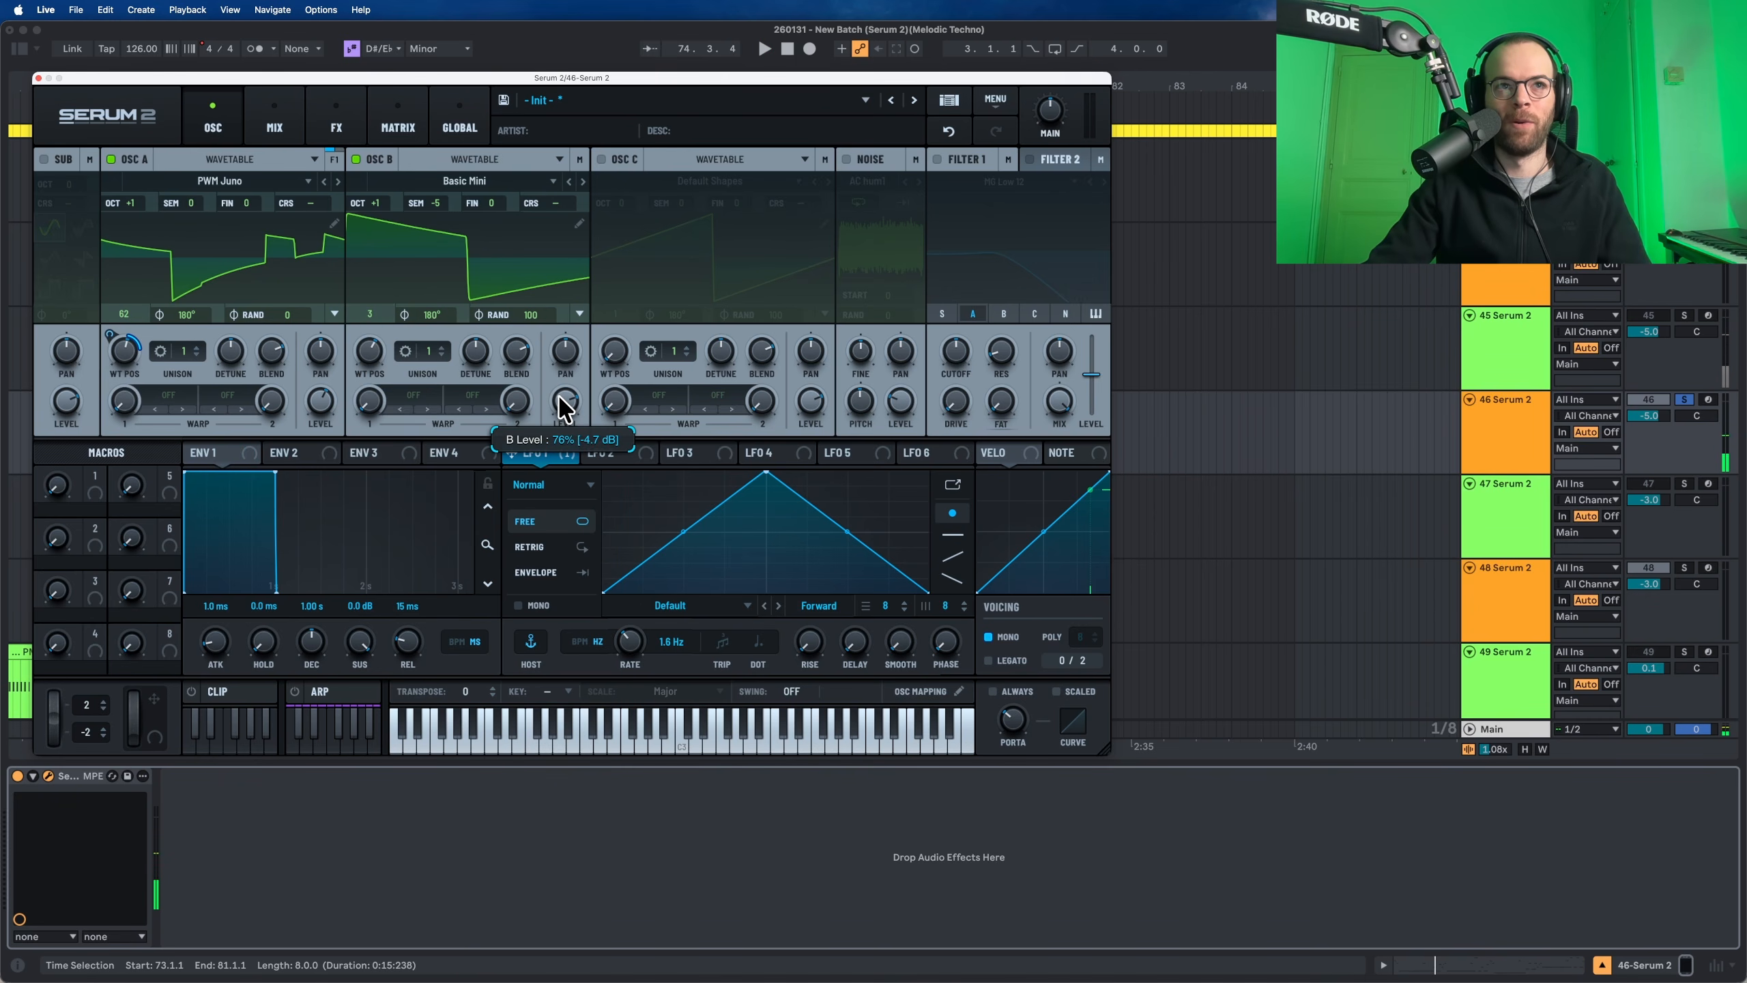
left_click_drag(529, 315, 526, 547)
key("space")
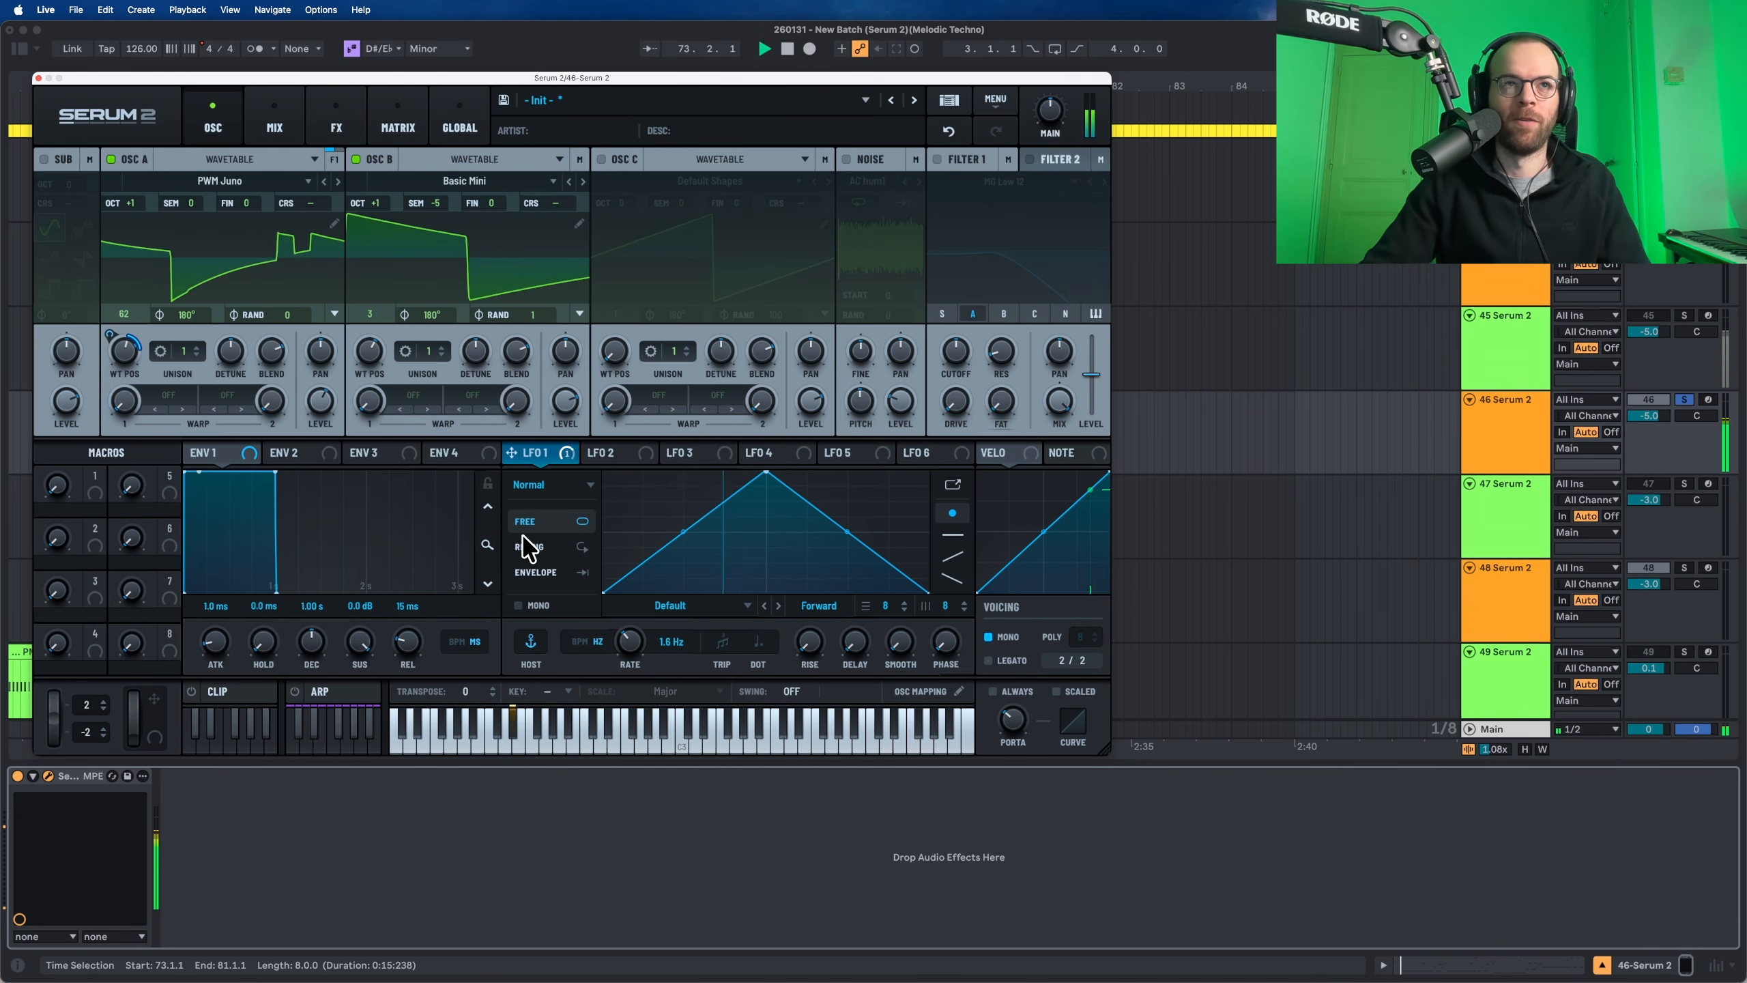
left_click_drag(527, 316, 527, 329)
key("space")
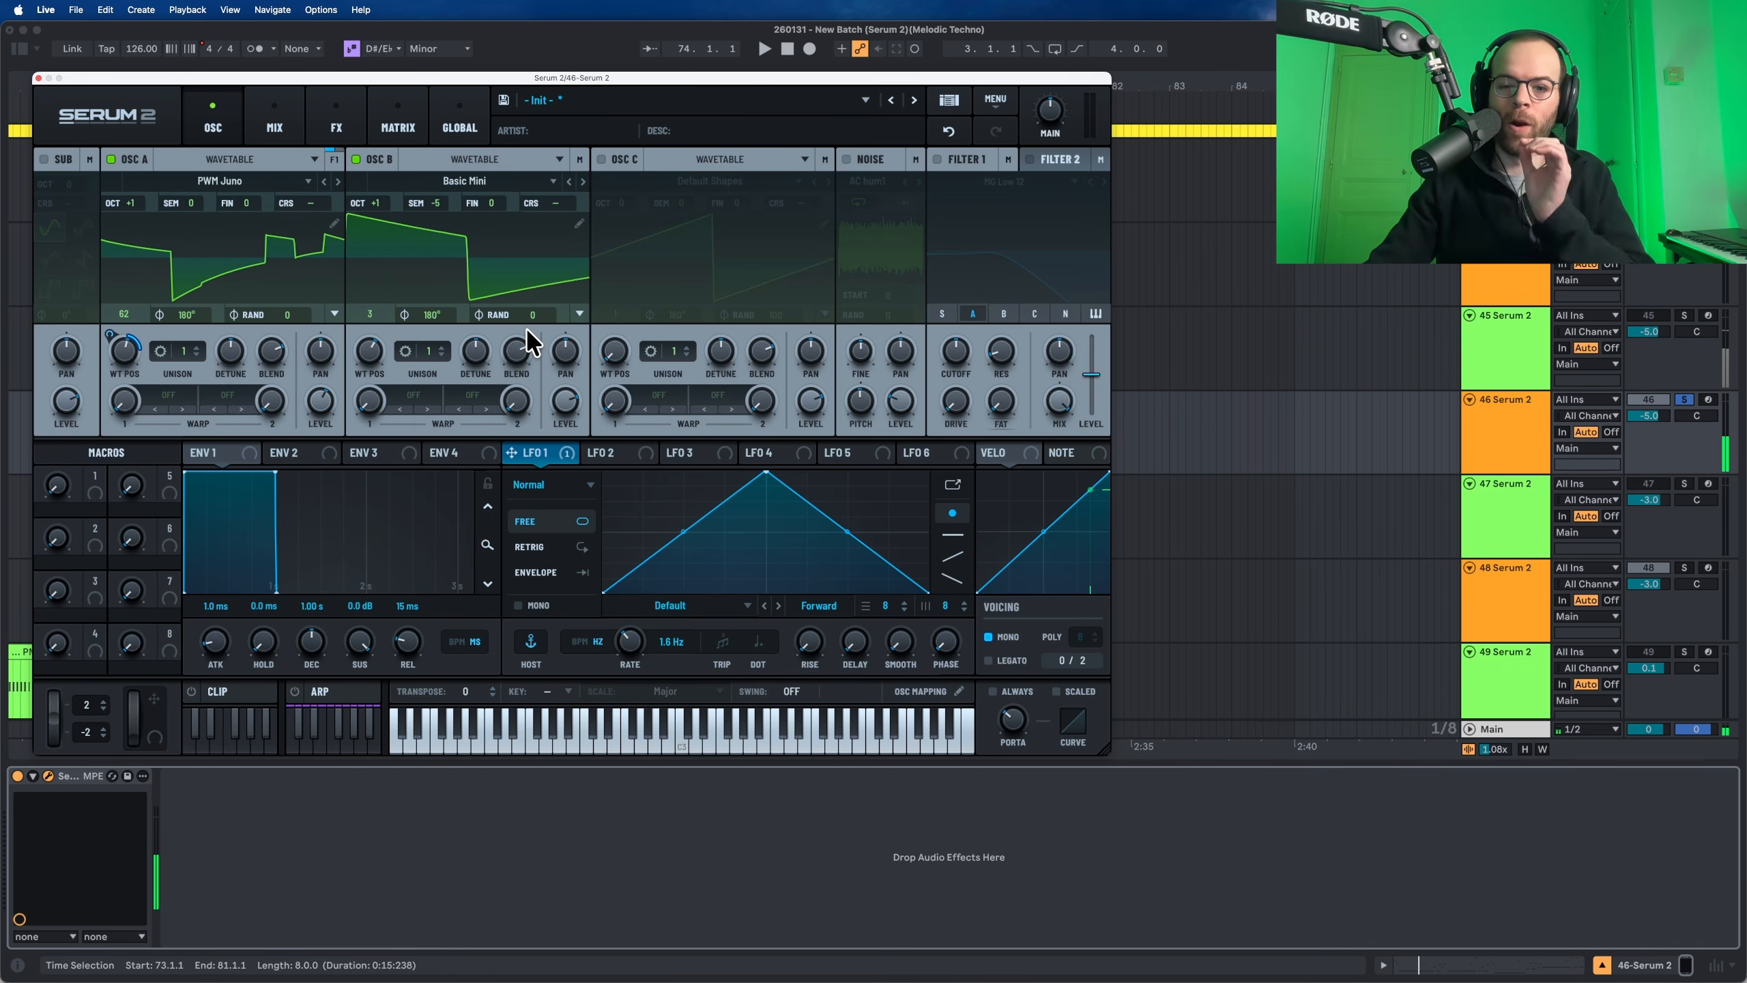
key("space")
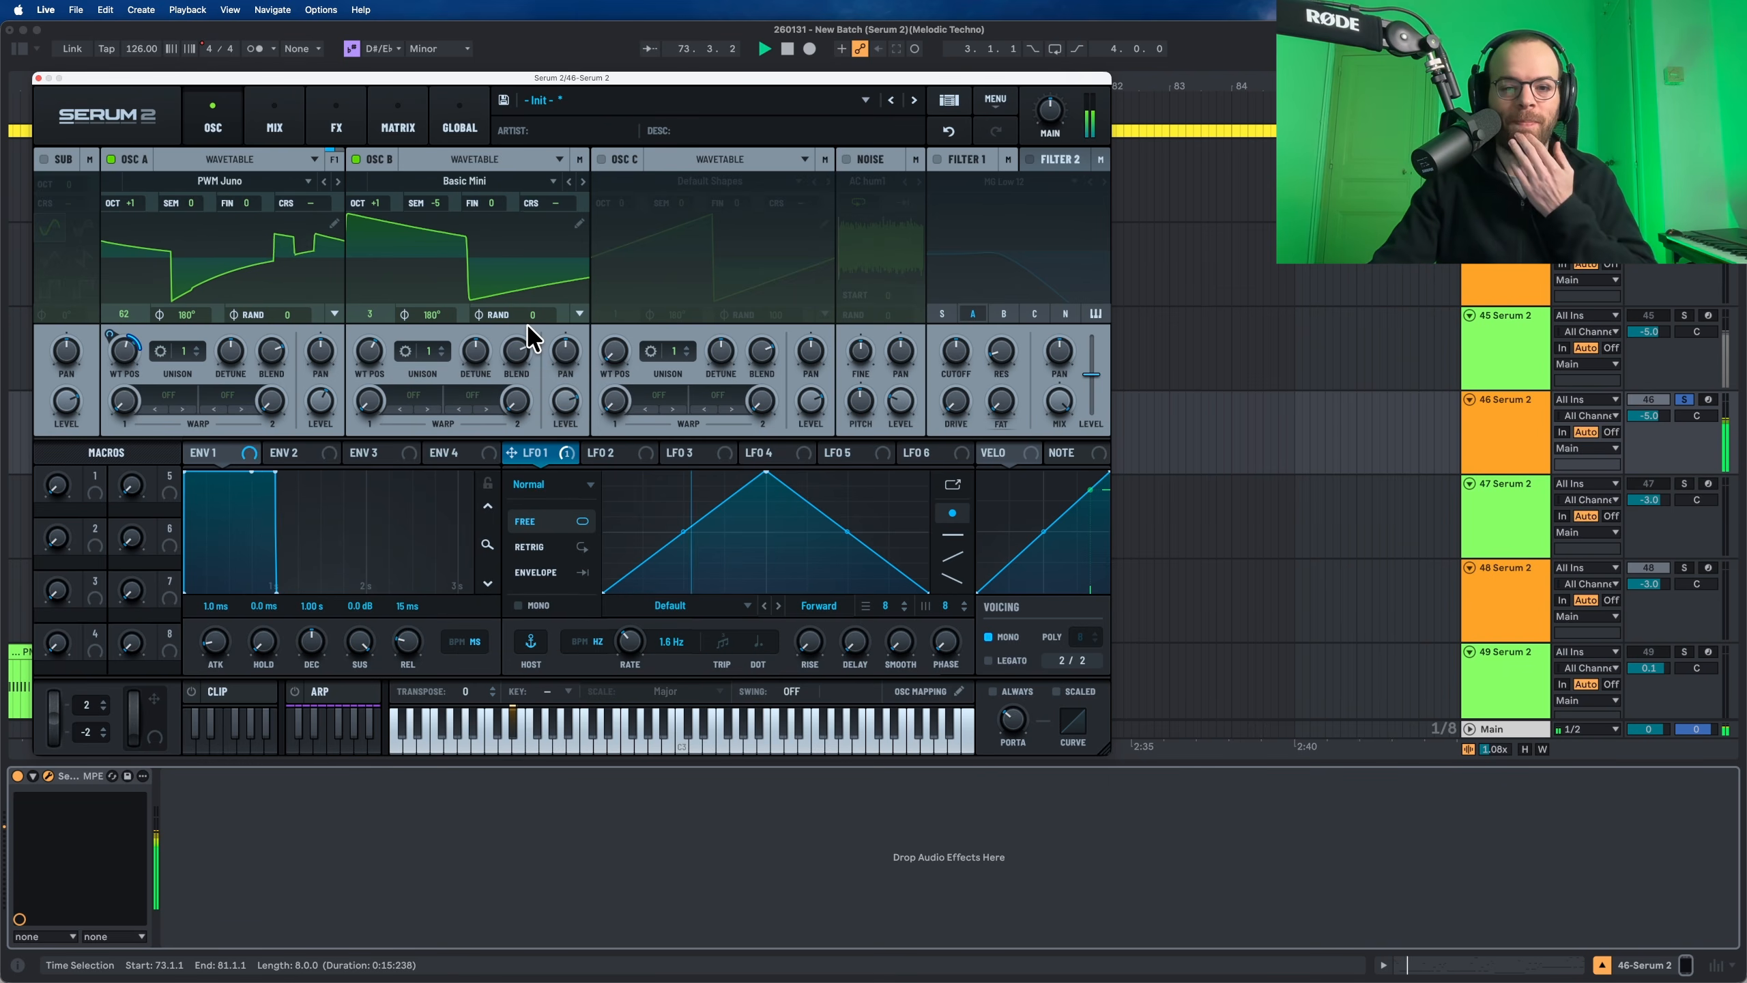
key("space")
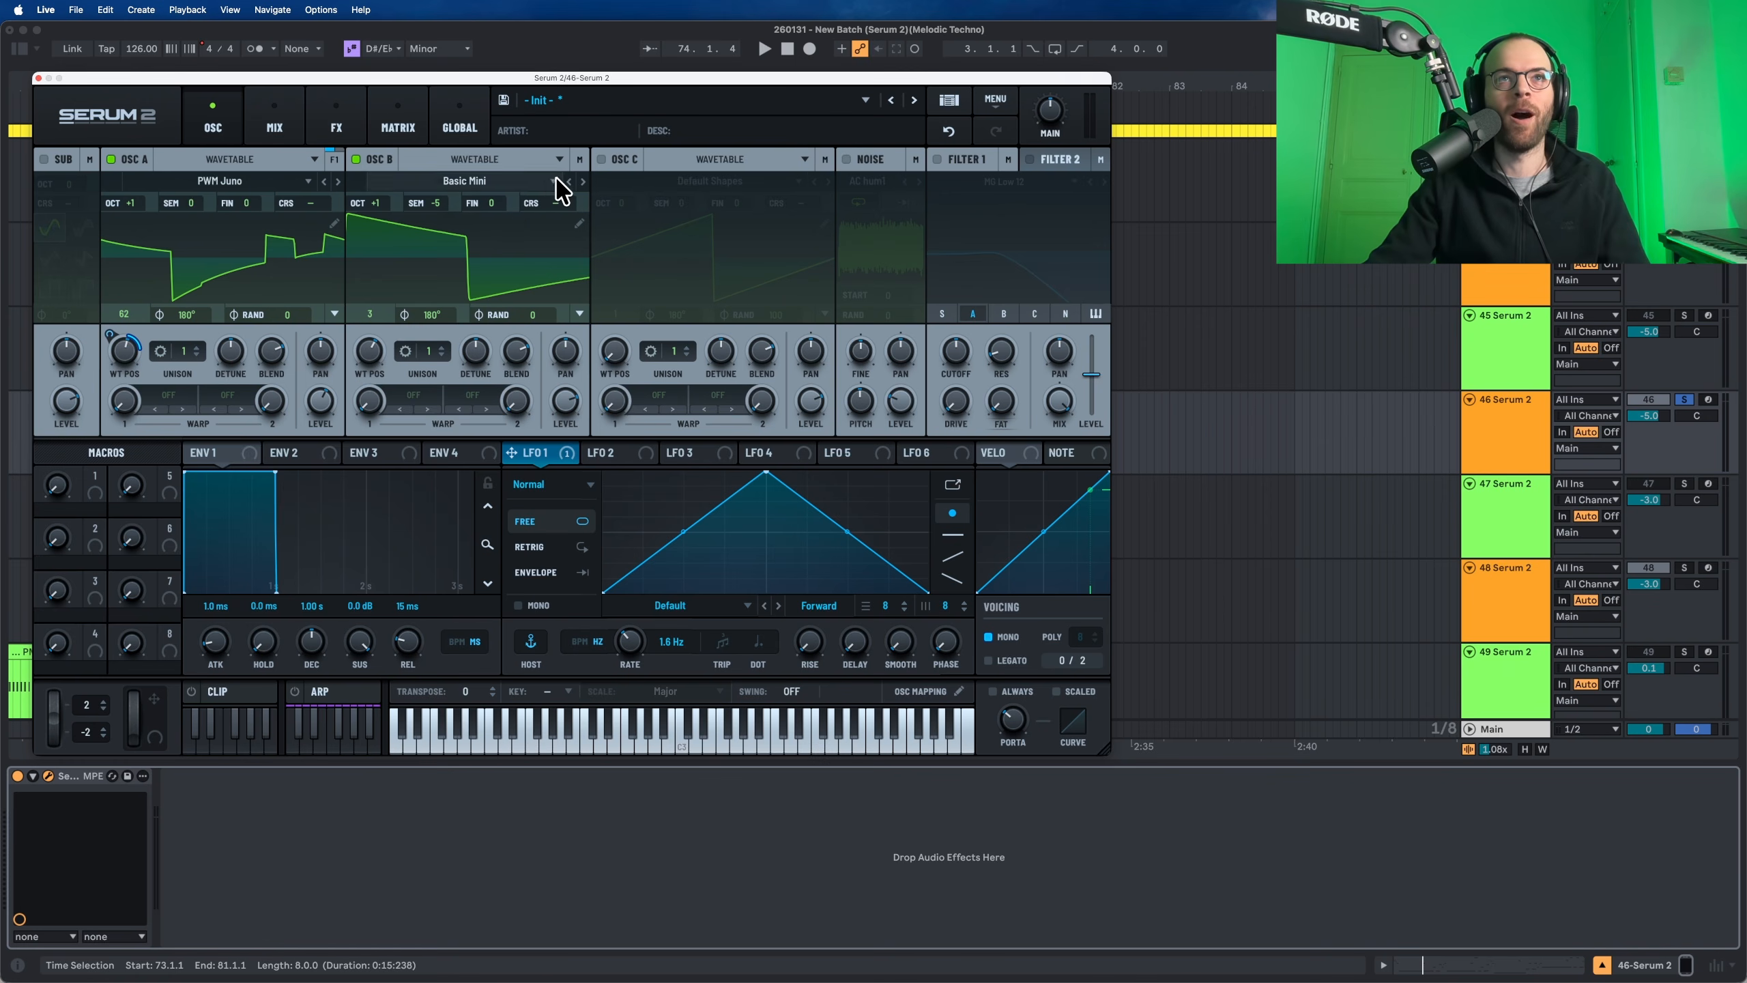
Step: Enable oscillator C and load the AT Model 10 wavetable from the S2 Tables Analog set
left_click(600, 159)
left_click(673, 181)
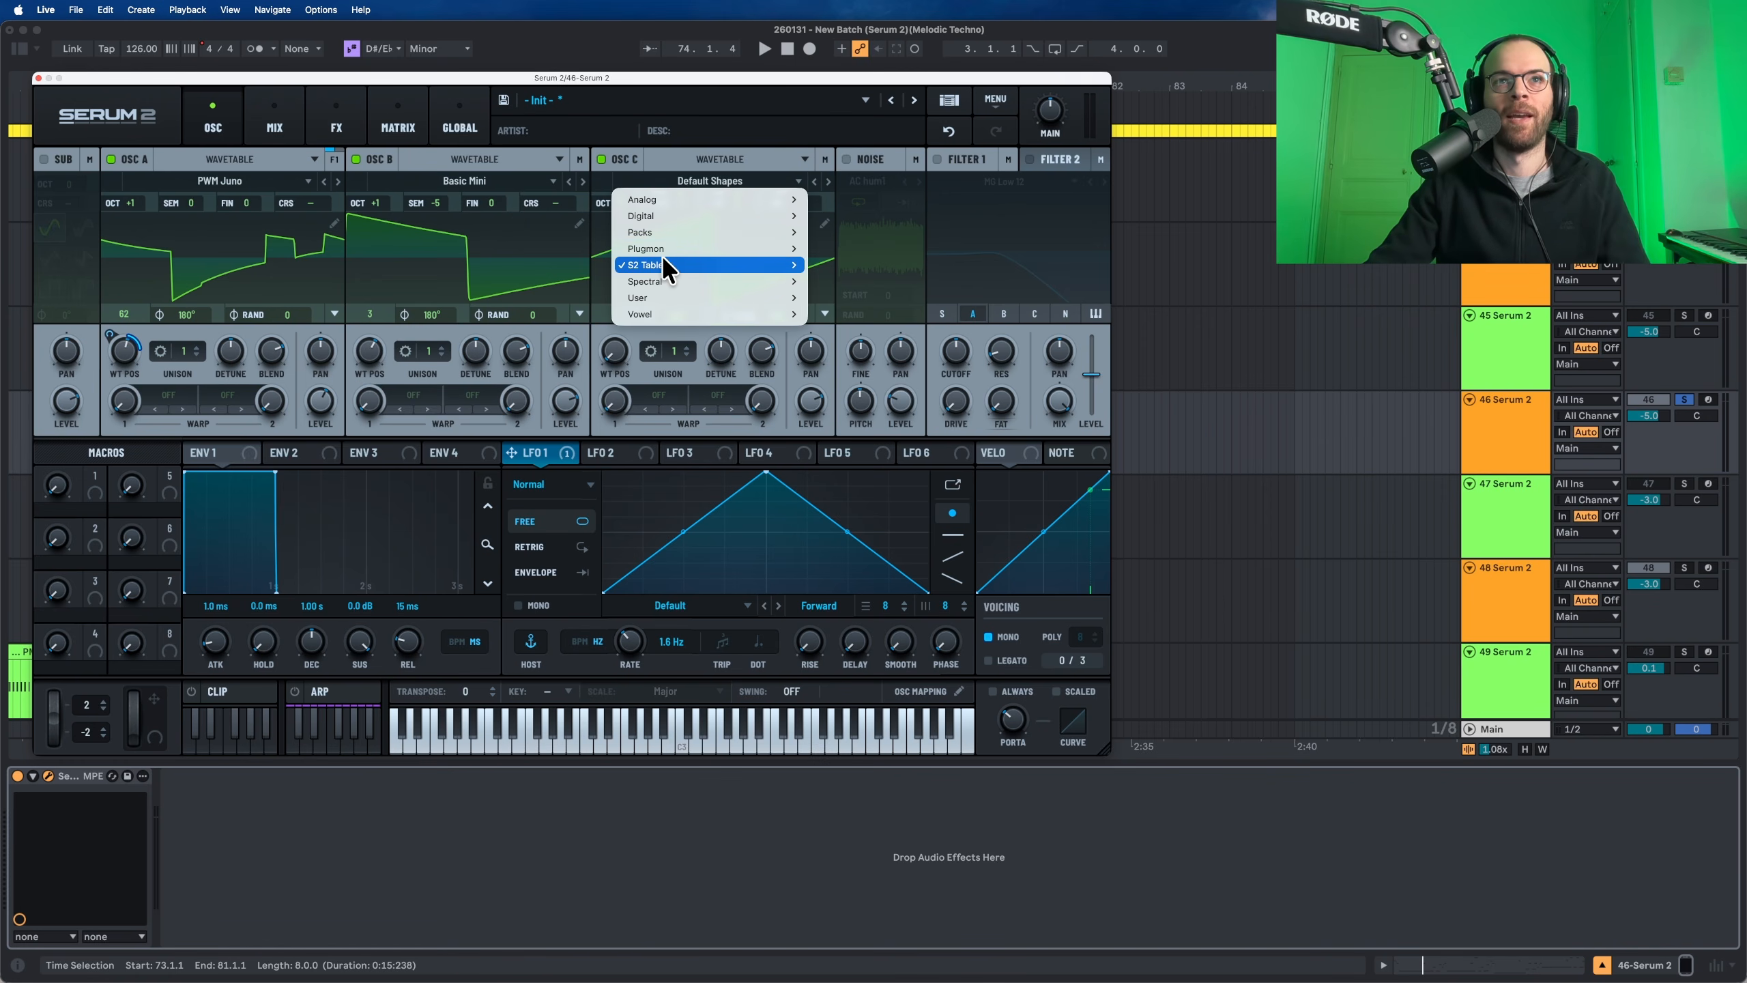
mouse_move(665, 263)
mouse_move(866, 264)
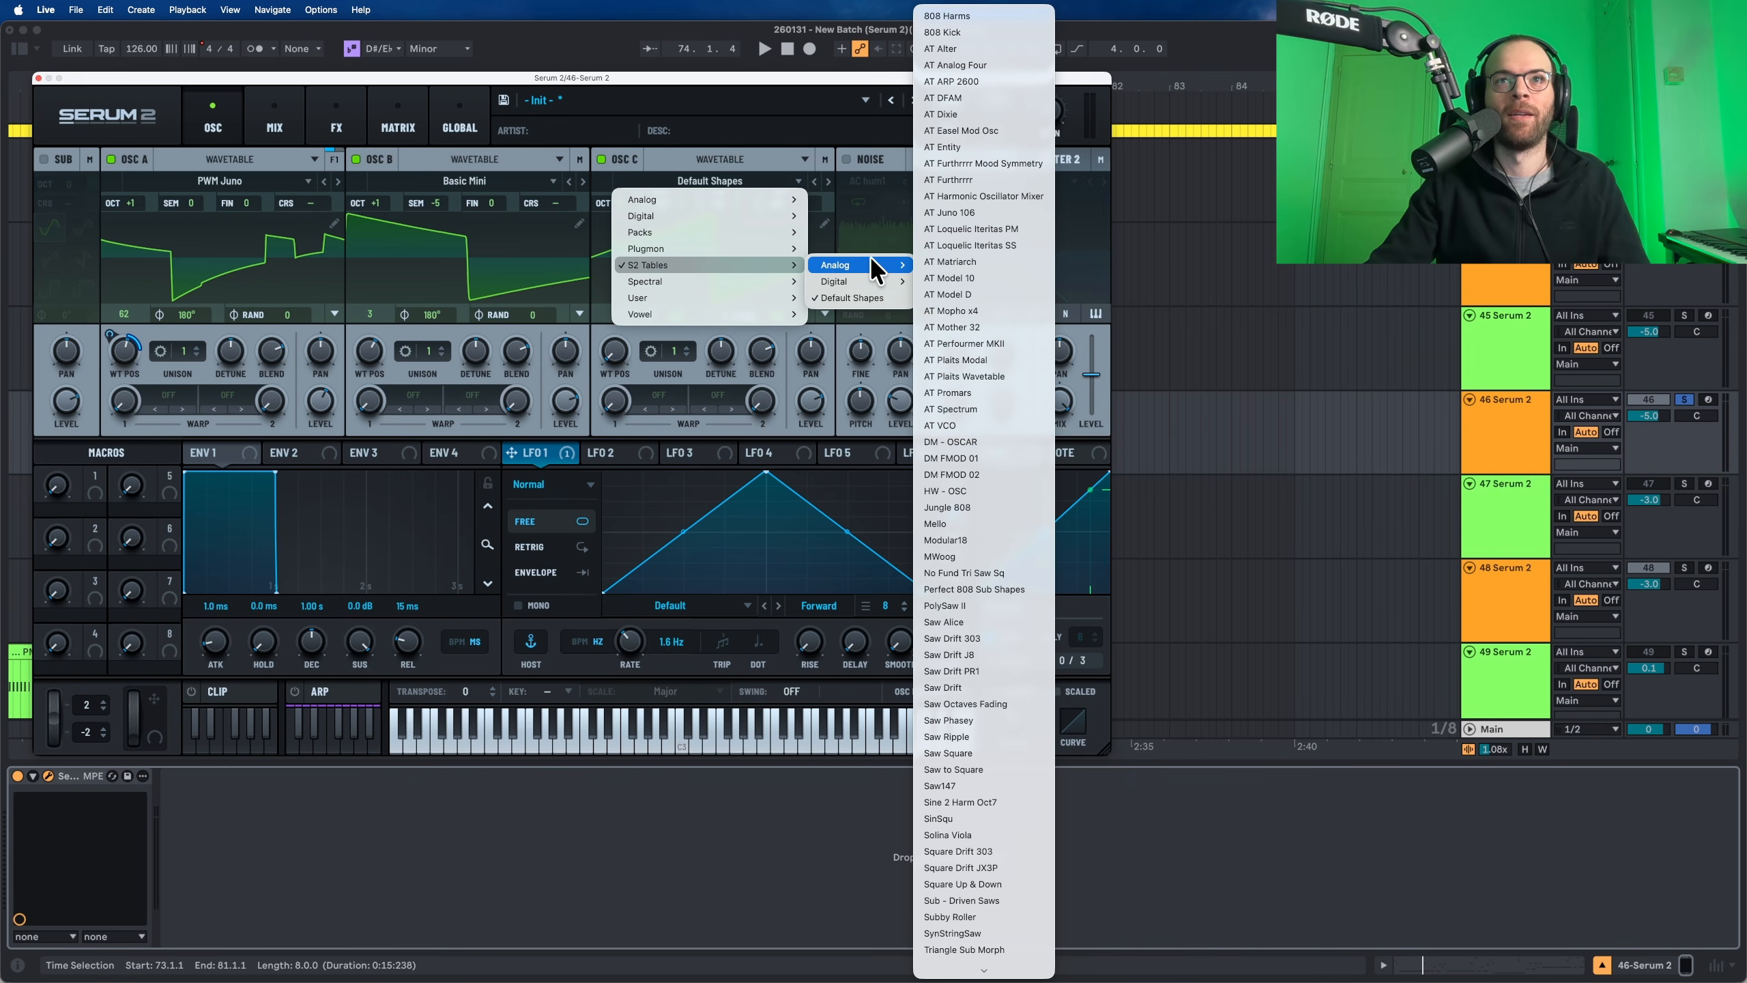
left_click(966, 294)
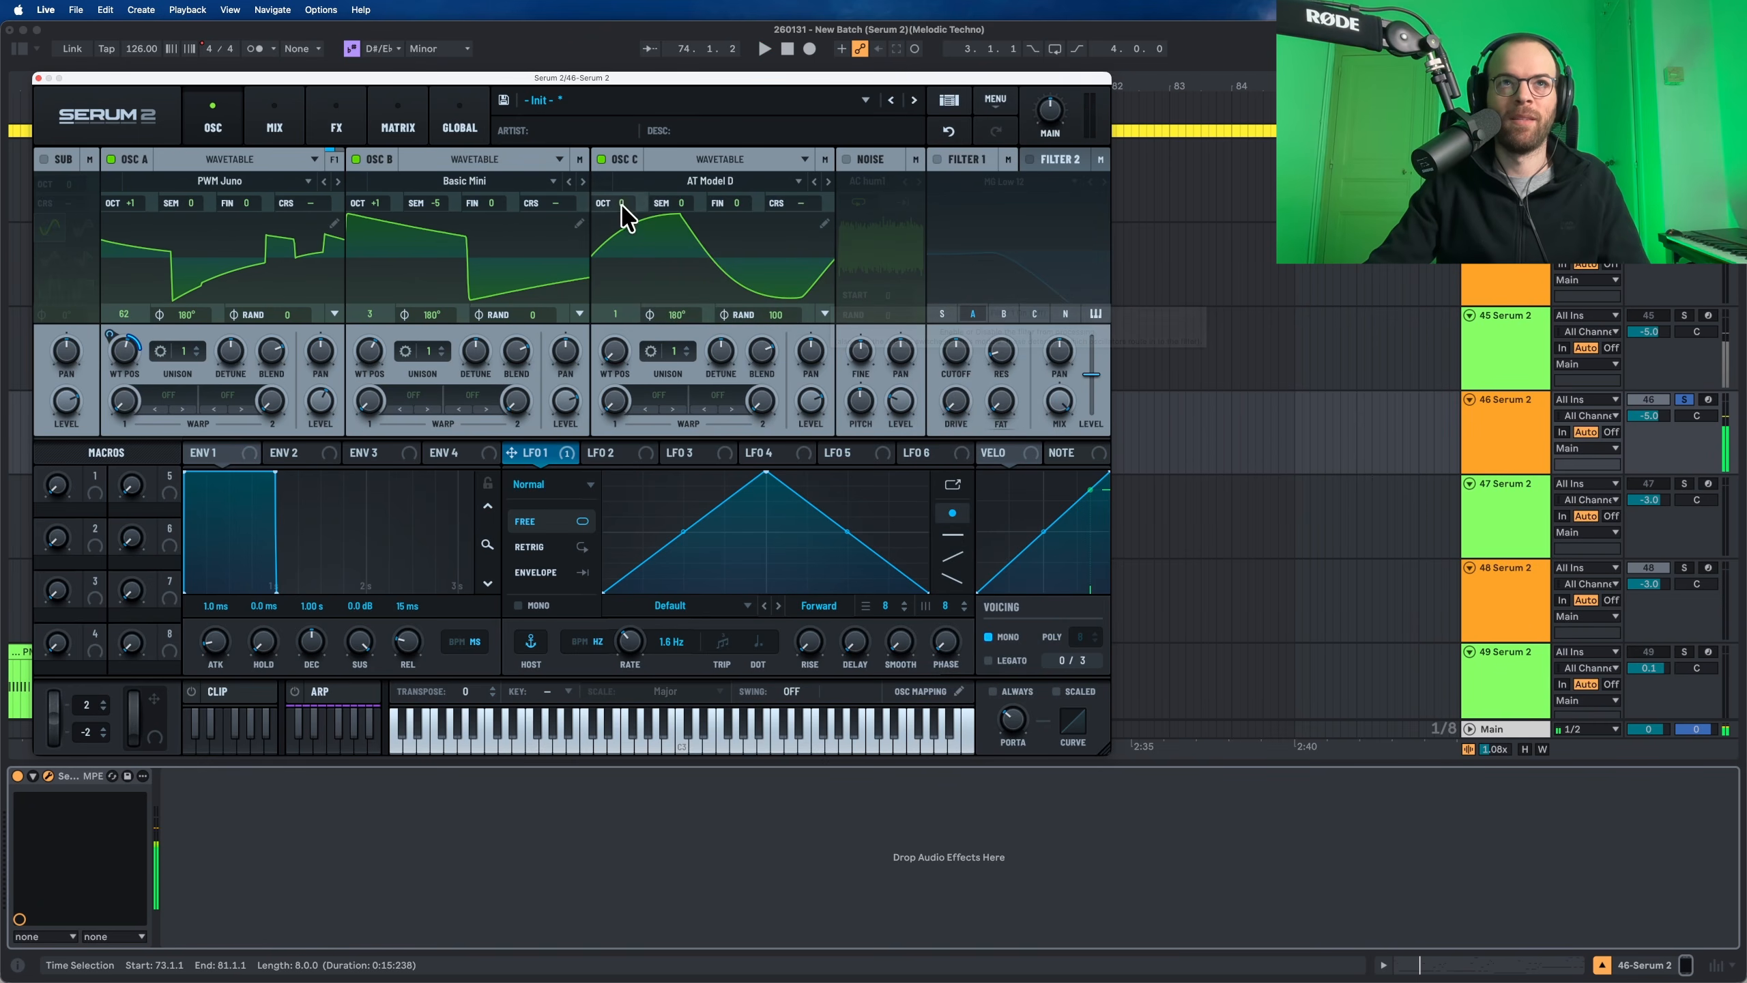
left_click(730, 182)
mouse_move(666, 262)
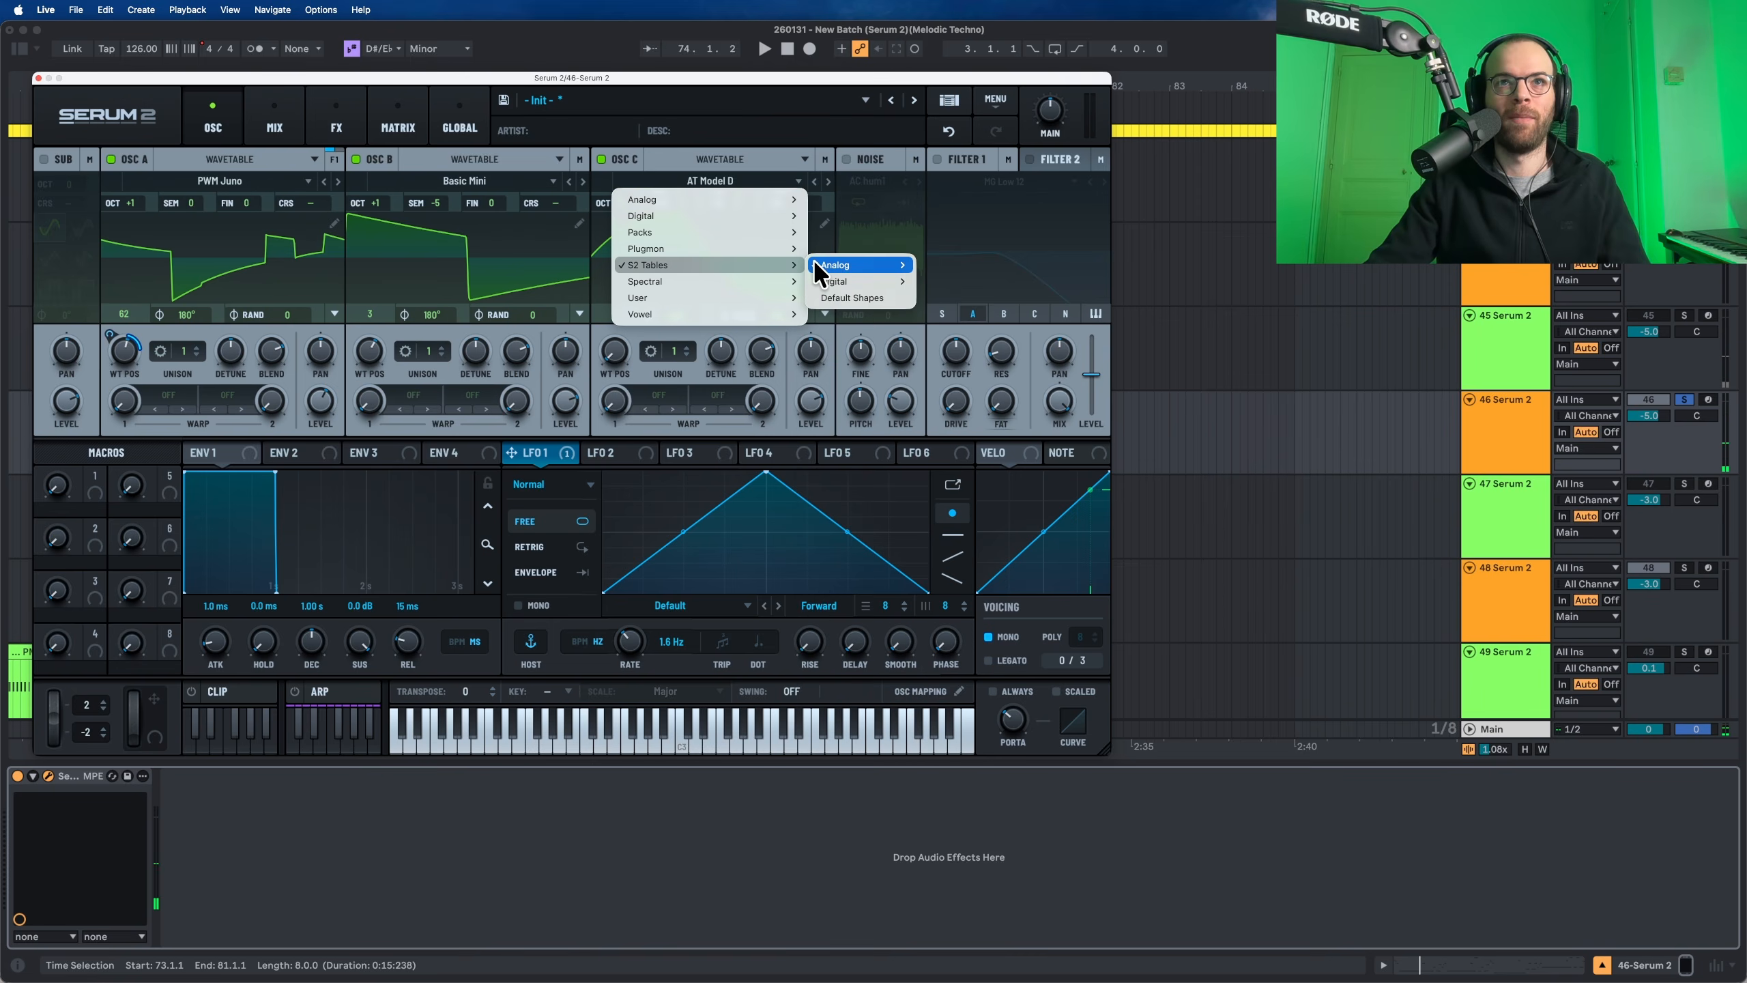
mouse_move(826, 265)
left_click(956, 278)
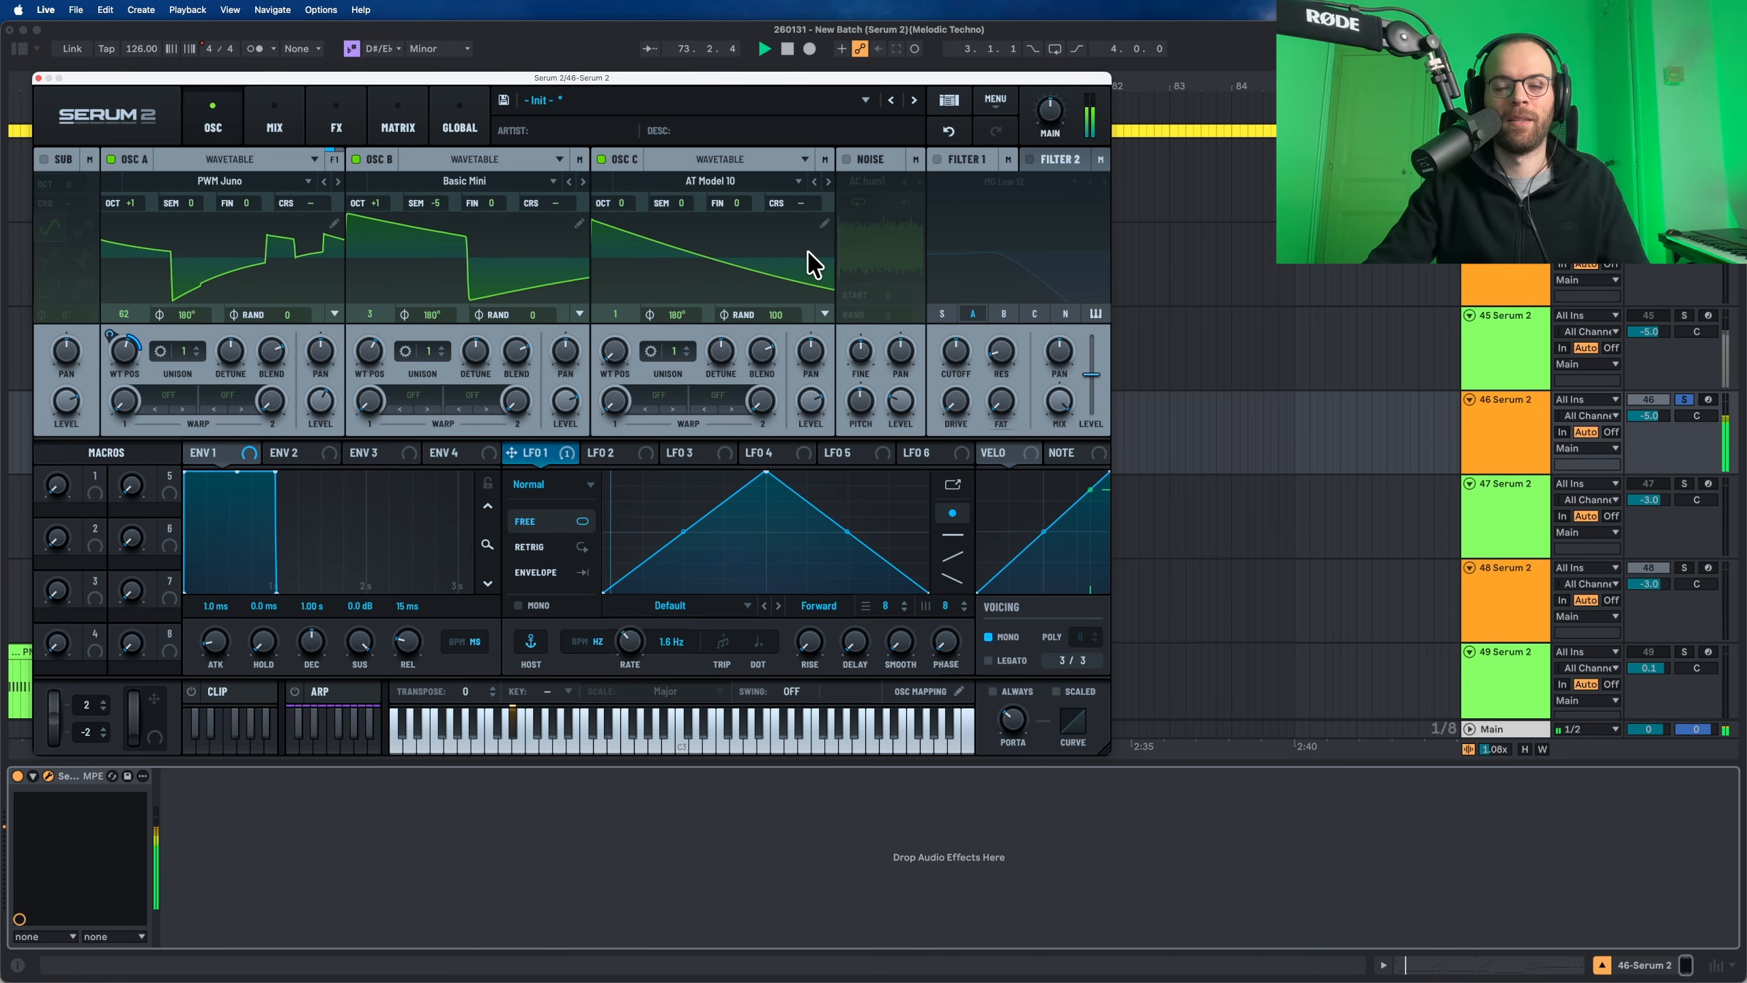
Step: Set oscillator C's octave to -1 and wavetable position to 3, and lower its level
left_click_drag(632, 203, 627, 231)
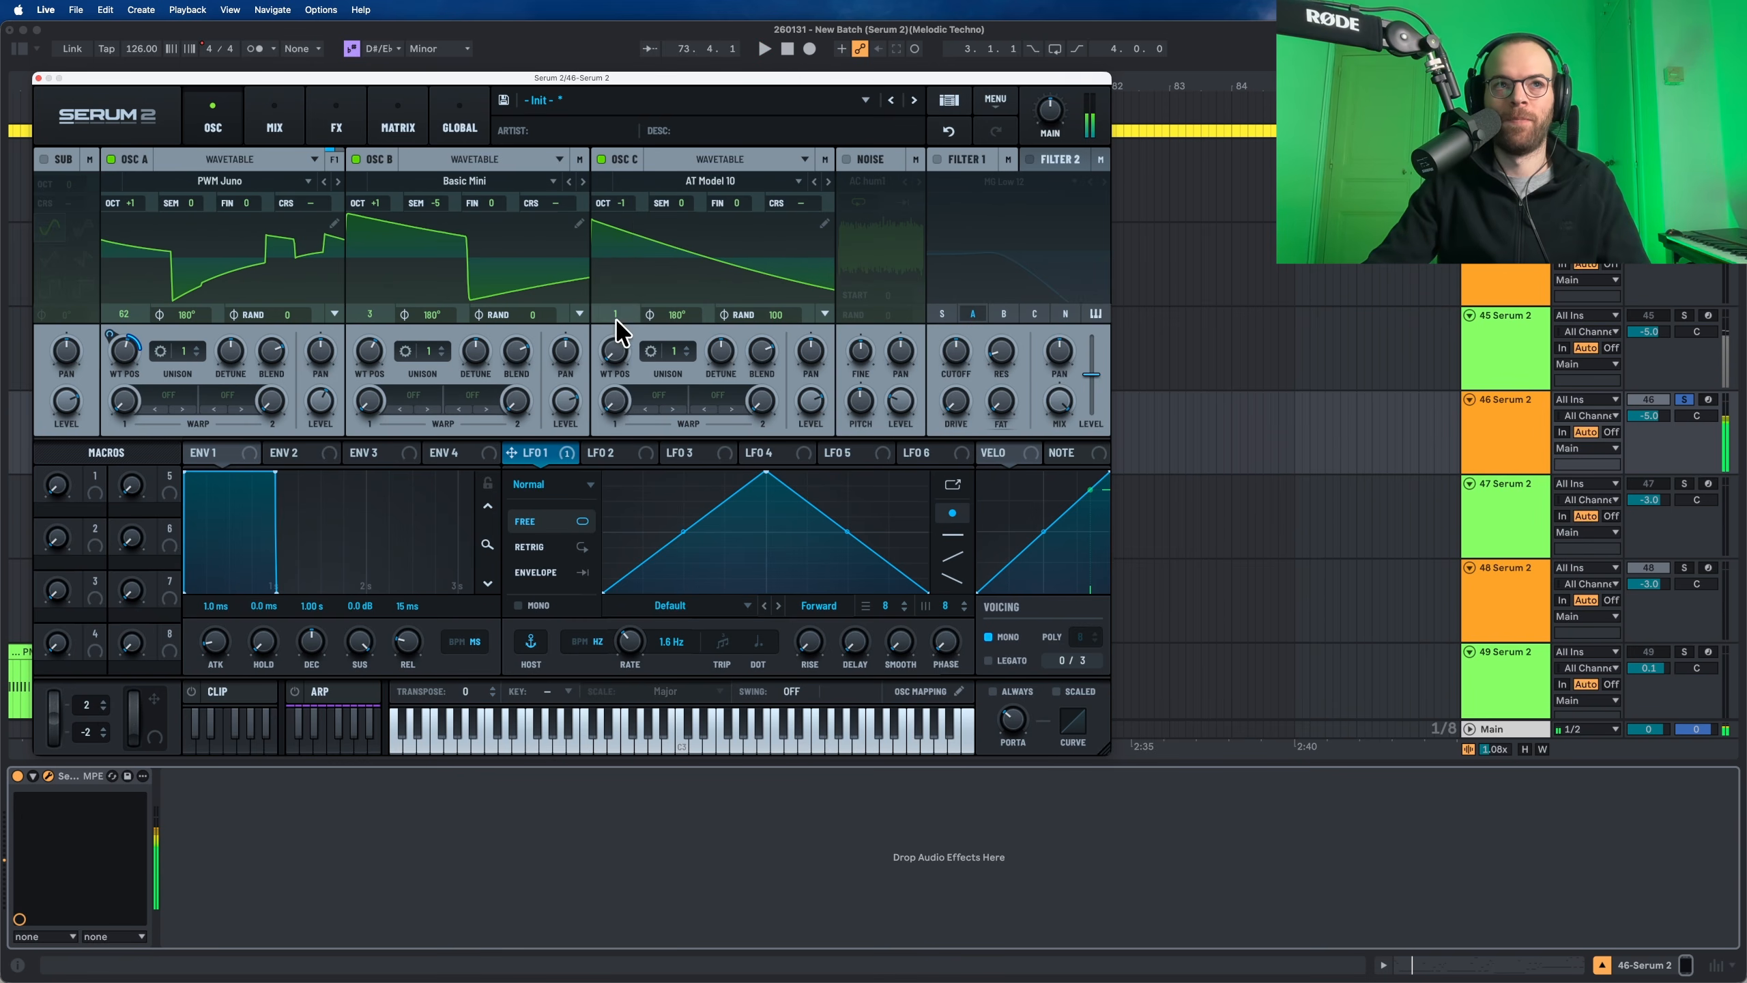
left_click_drag(614, 317, 629, 244)
key("space")
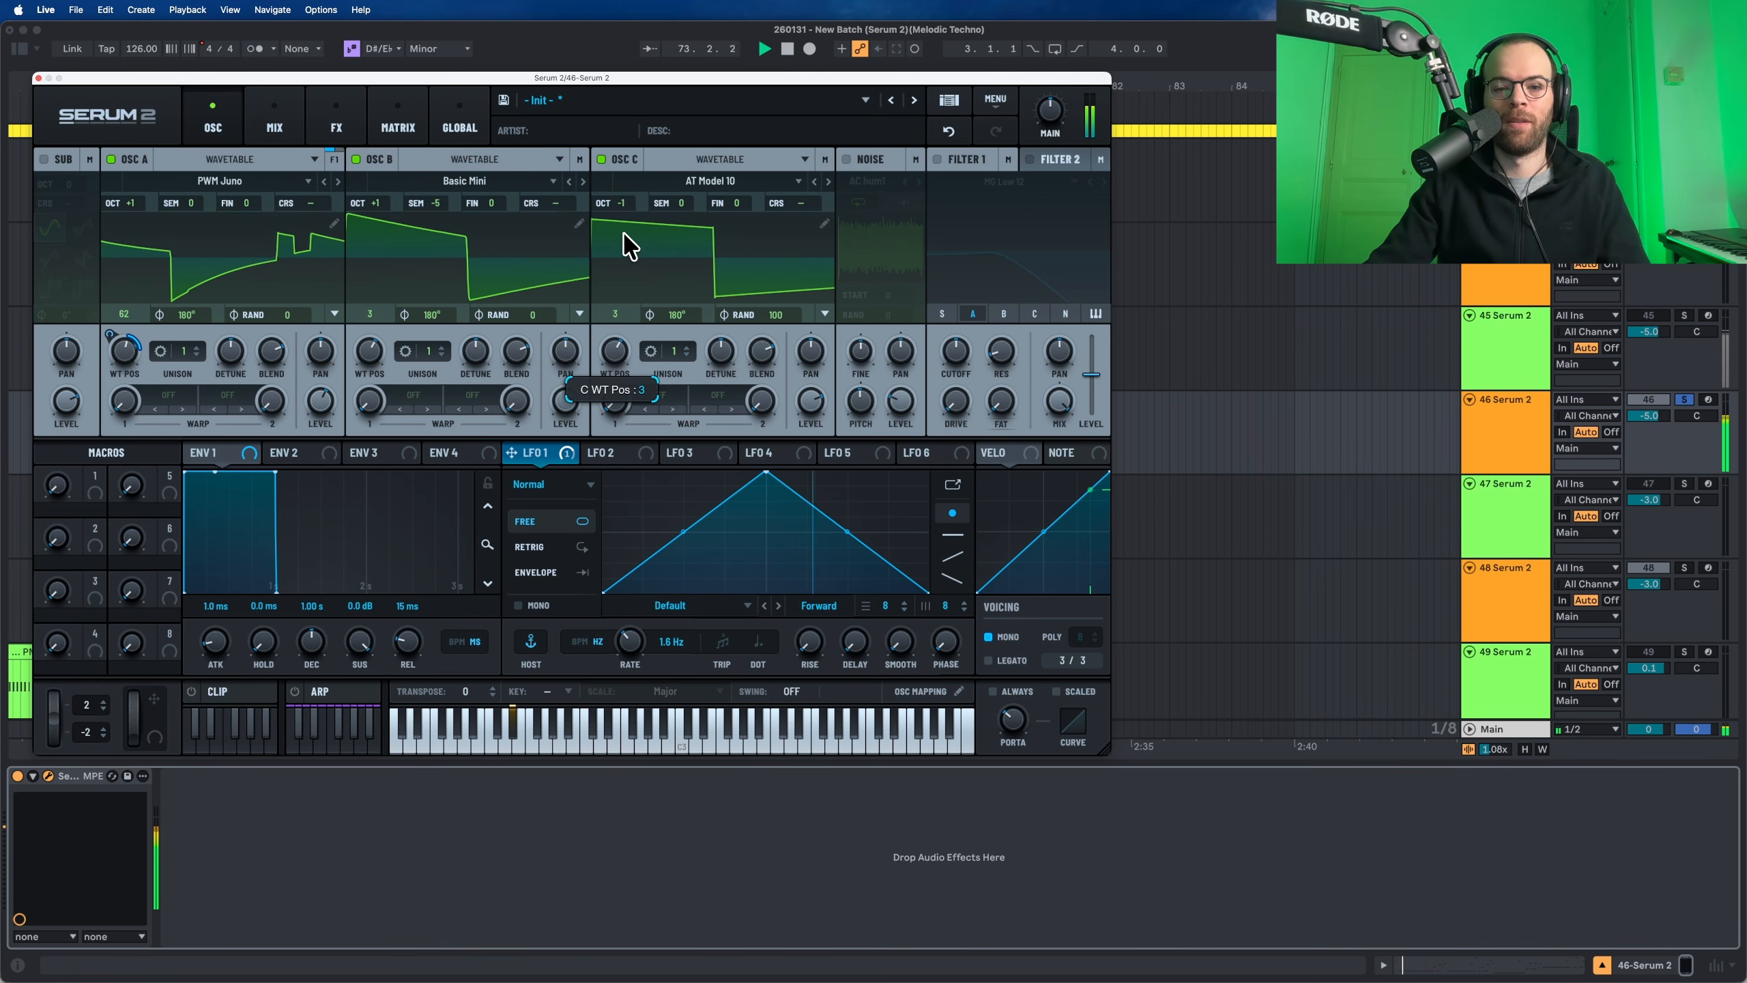
left_click_drag(811, 401, 813, 466)
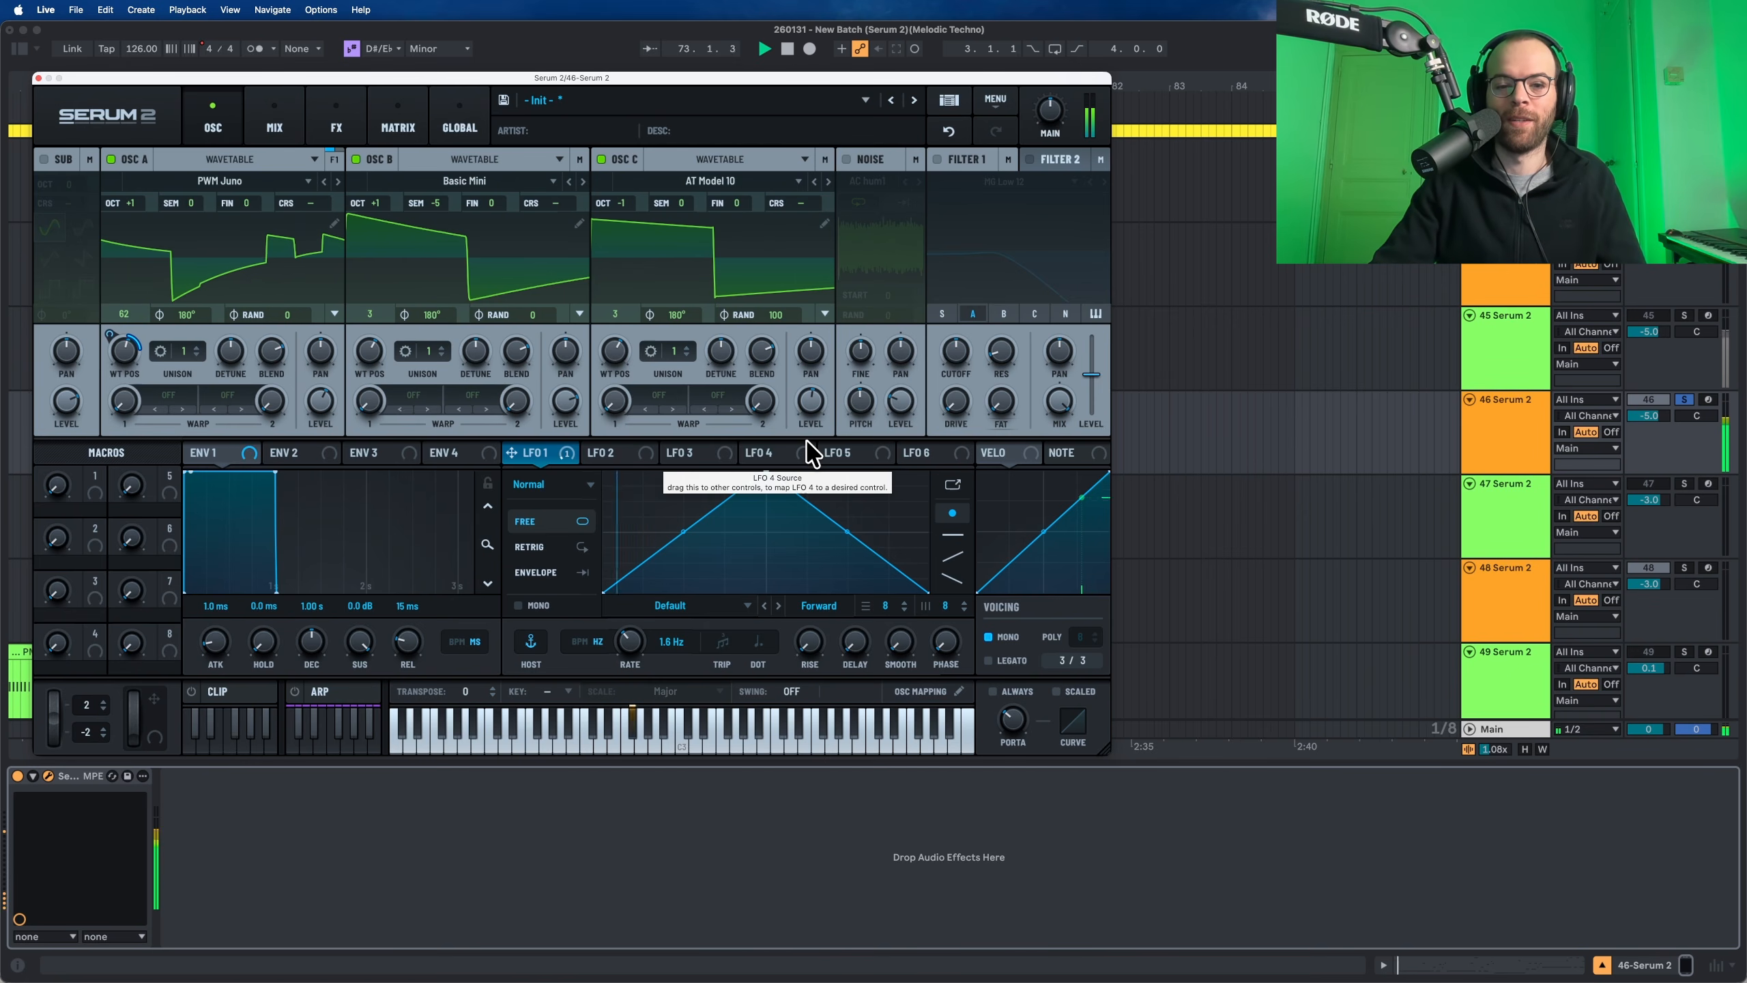
Step: Enable the noise oscillator with the Analog sample AlphaNz and turn its level down
left_click(846, 159)
left_click(857, 180)
mouse_move(894, 199)
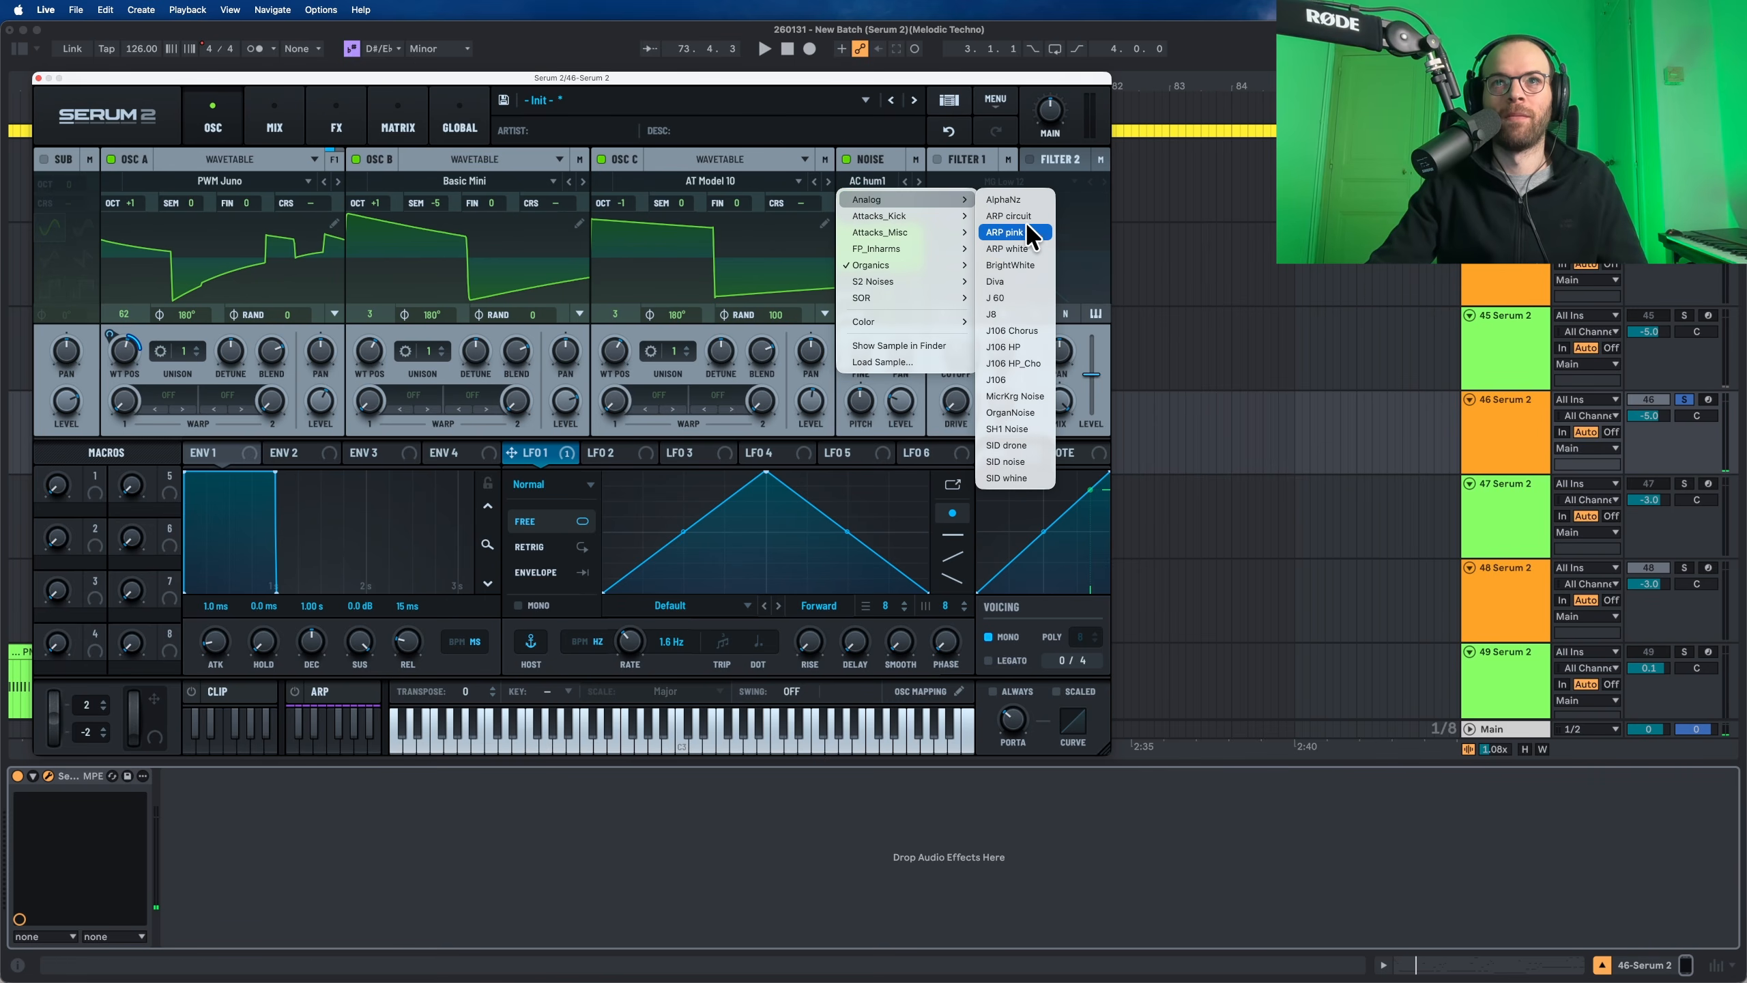
left_click(1021, 199)
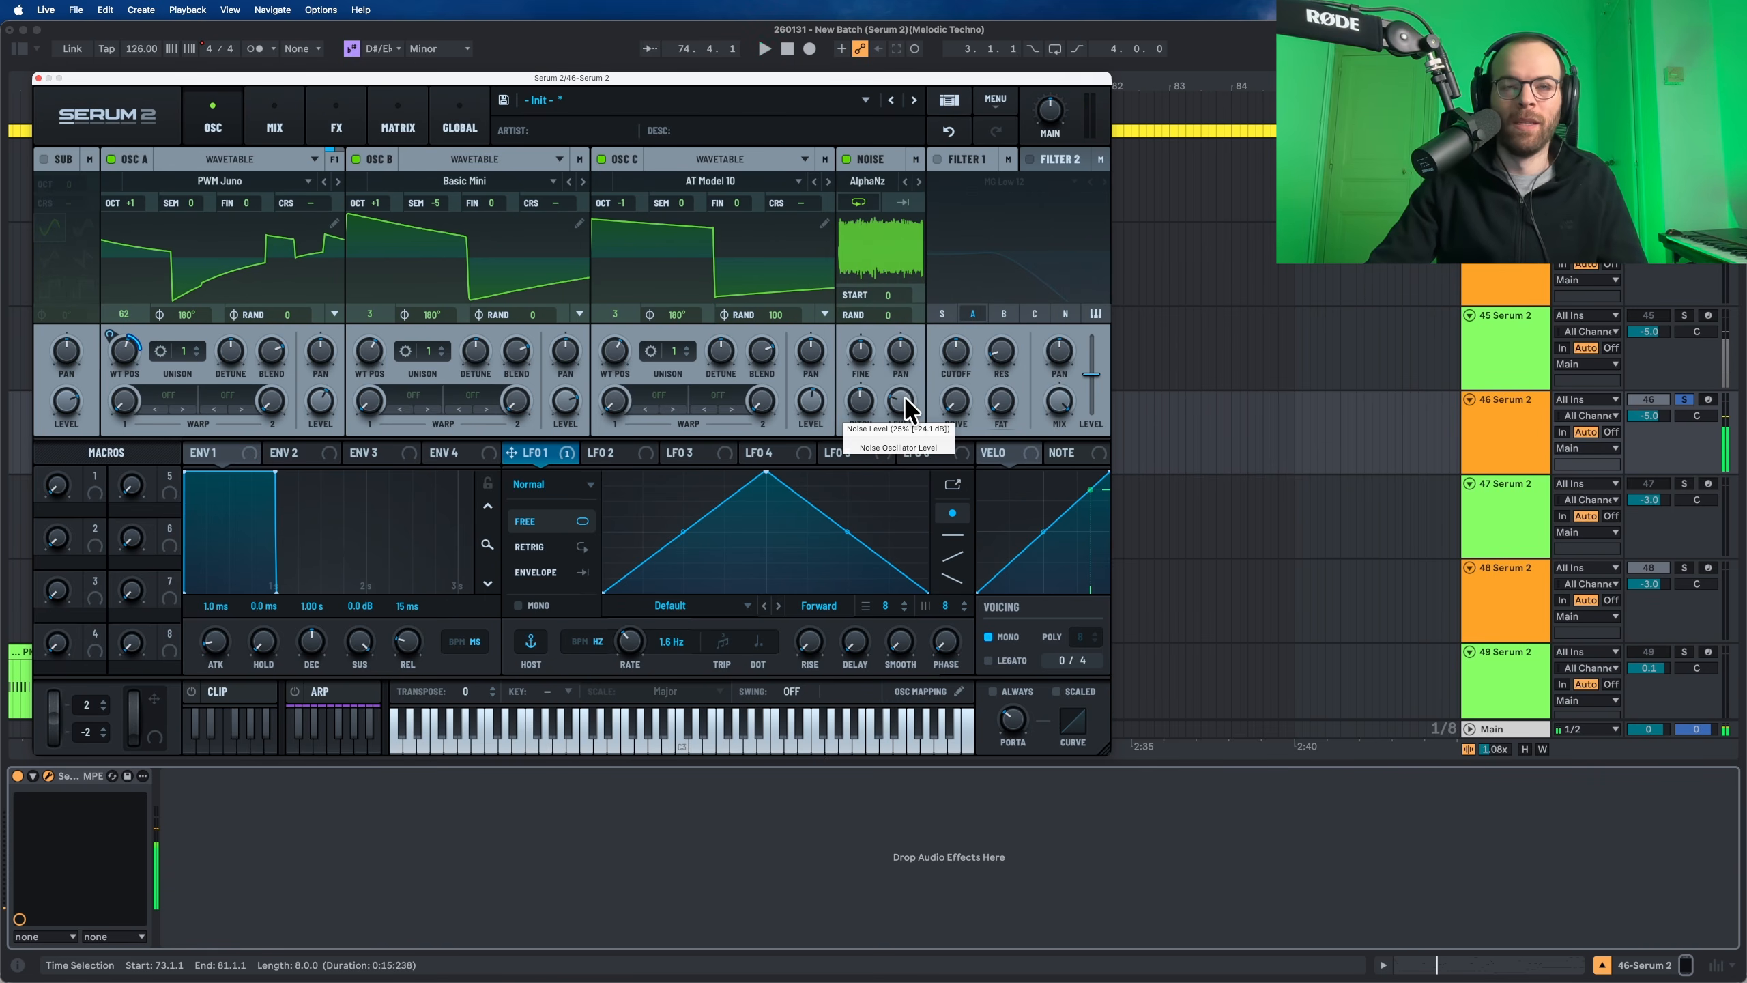
left_click_drag(904, 397, 902, 499)
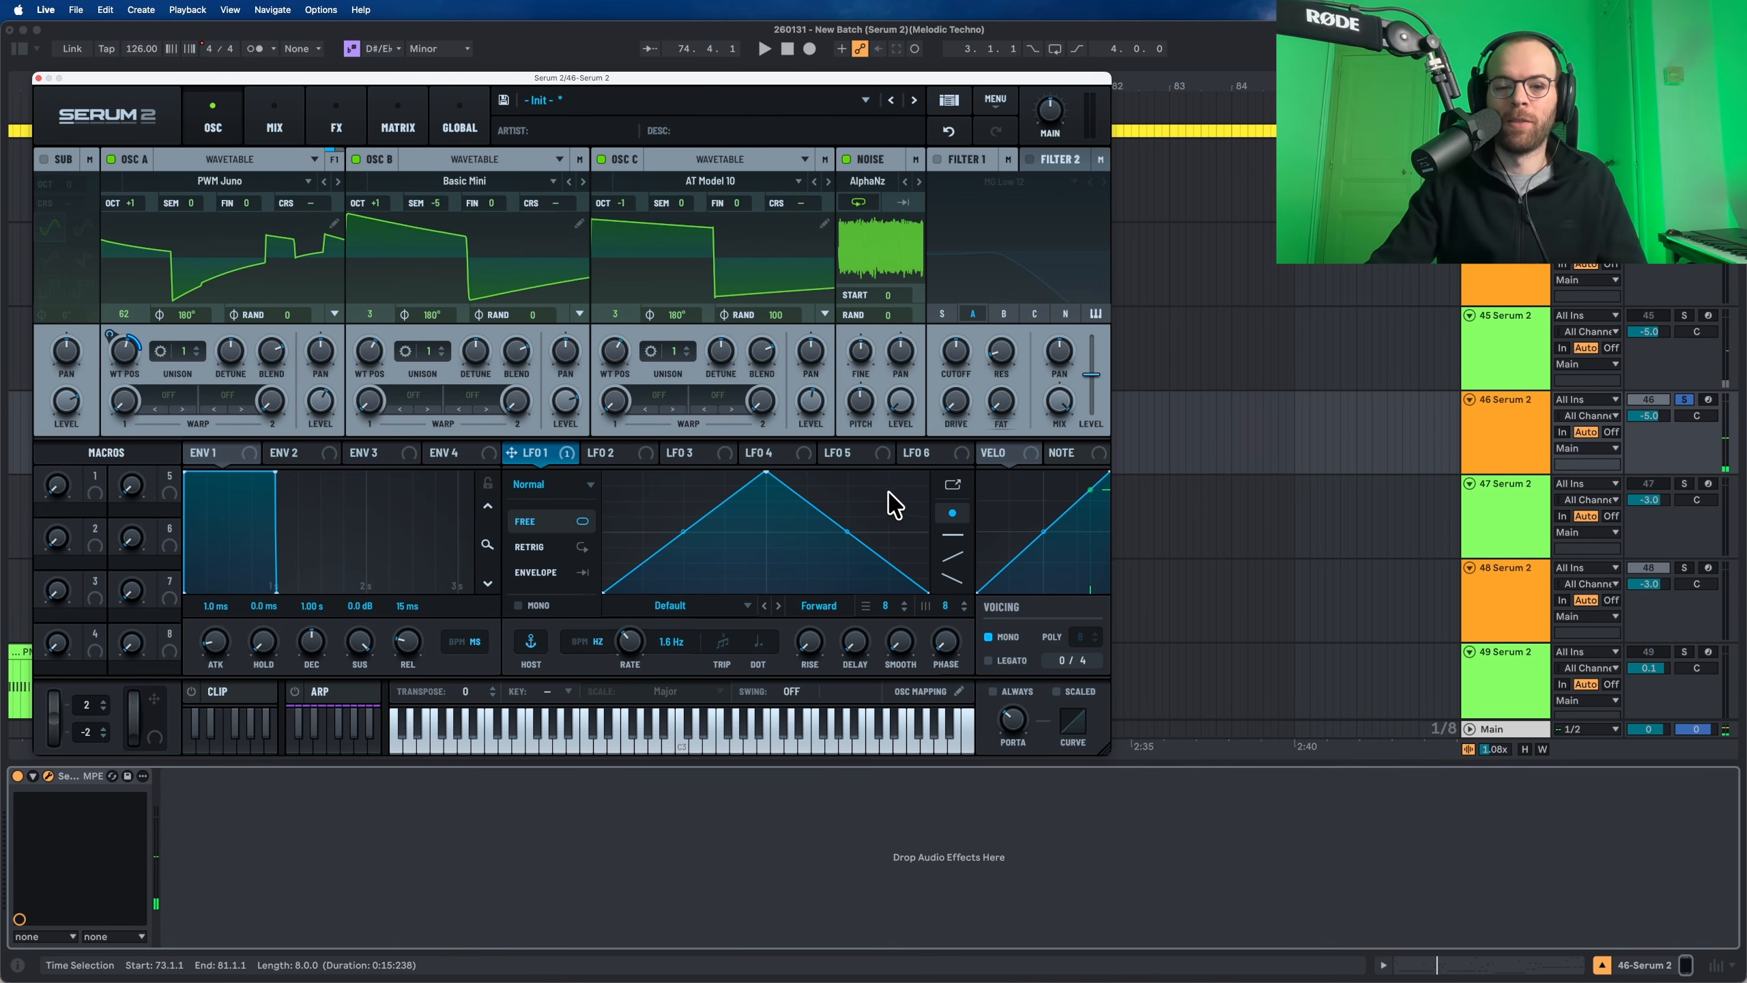
Step: Assign envelope 2 to modulate the noise oscillator's level
left_click(333, 456)
left_click_drag(852, 416, 884, 488)
key("space")
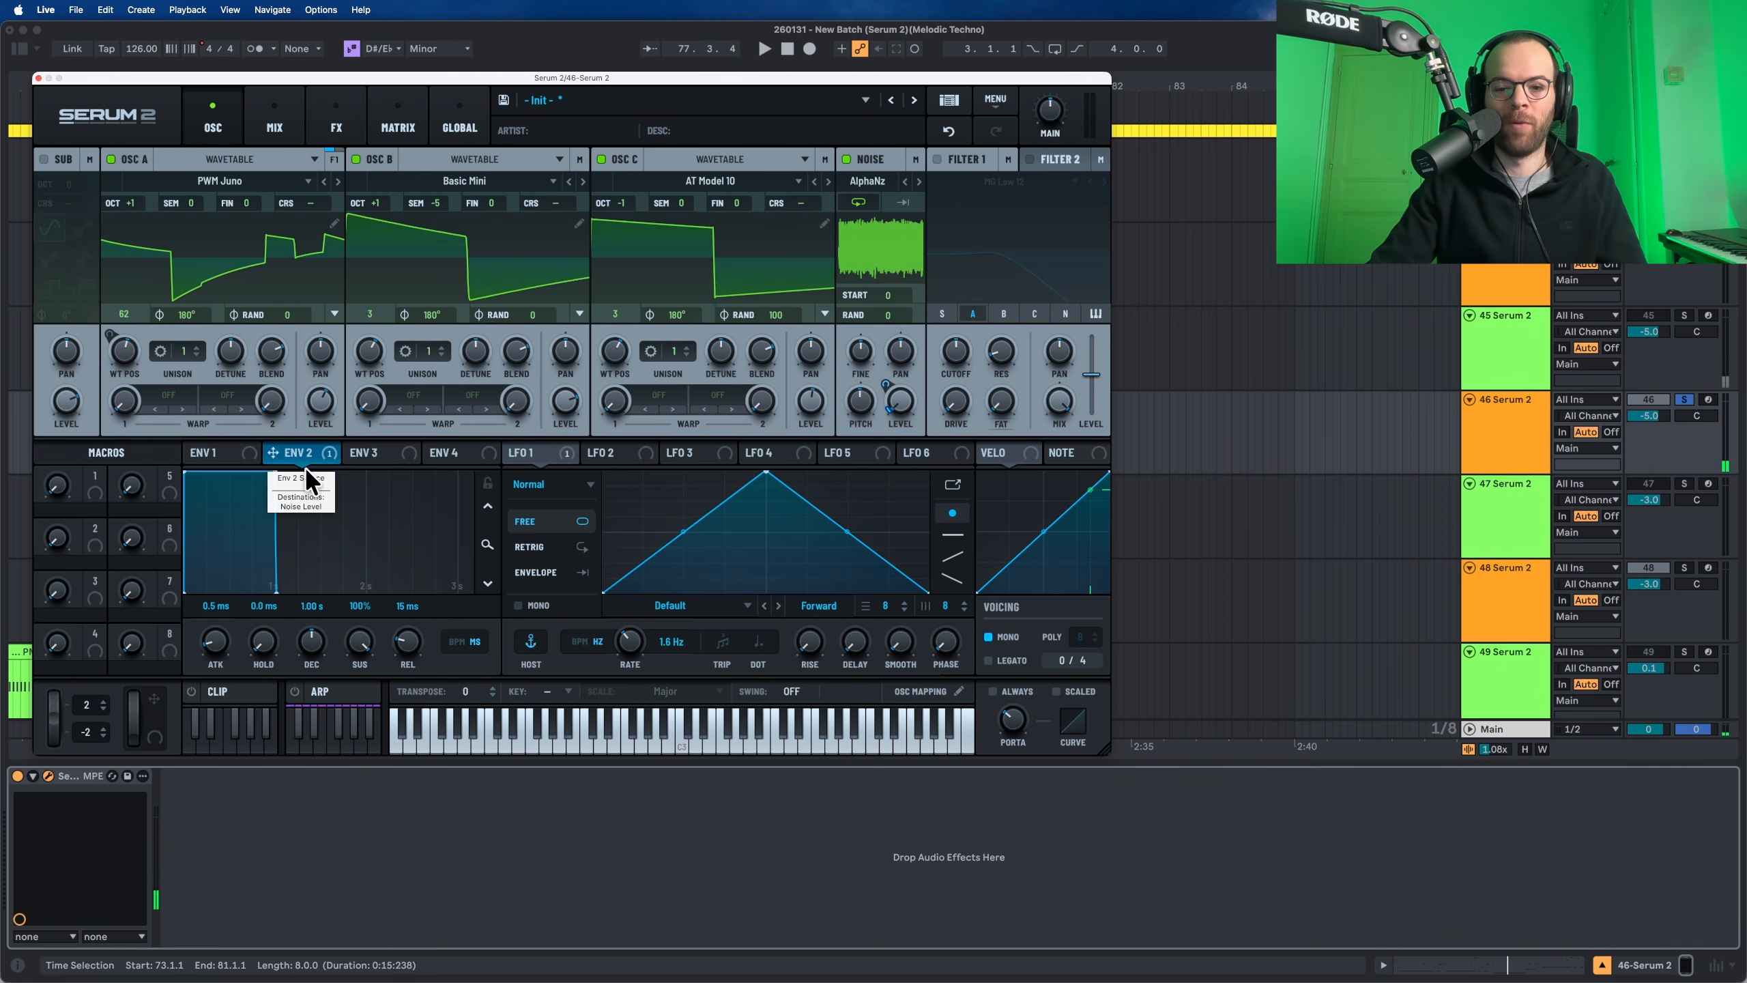
Step: Shape envelope 2 with a sustain of 35%, a release of about 565 ms and a decay of about 1.46 s
left_click_drag(372, 661, 354, 726)
key("space")
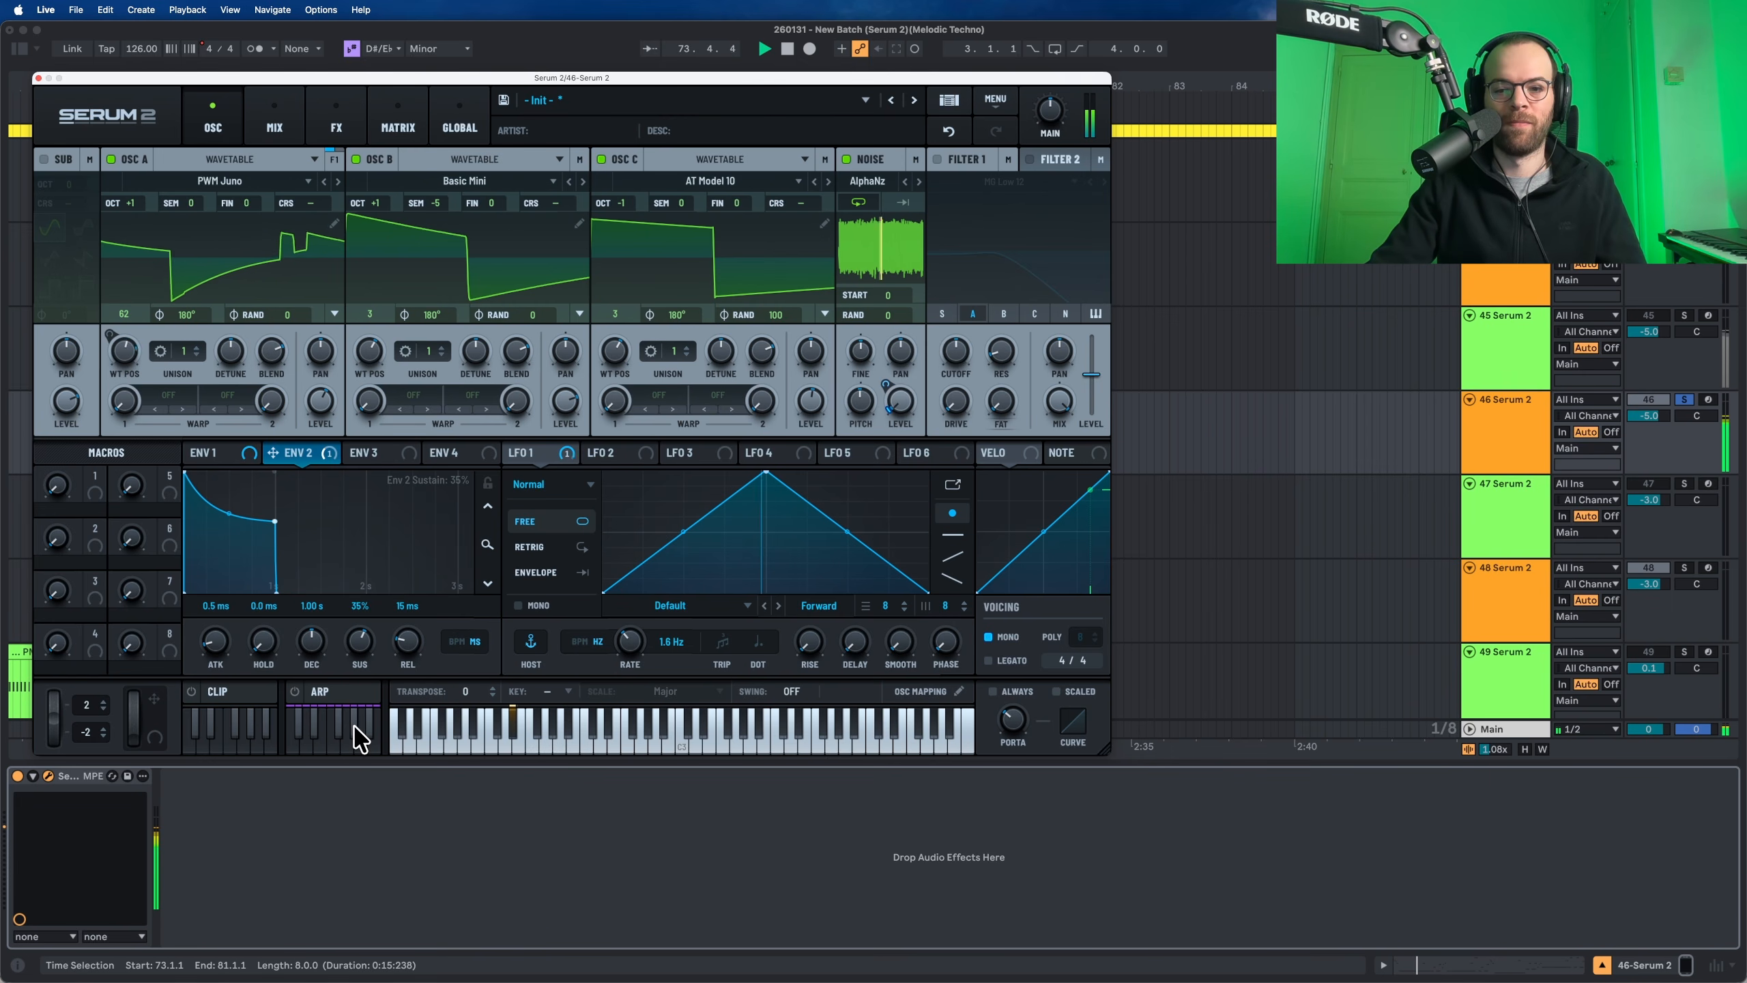
left_click_drag(410, 634, 417, 604)
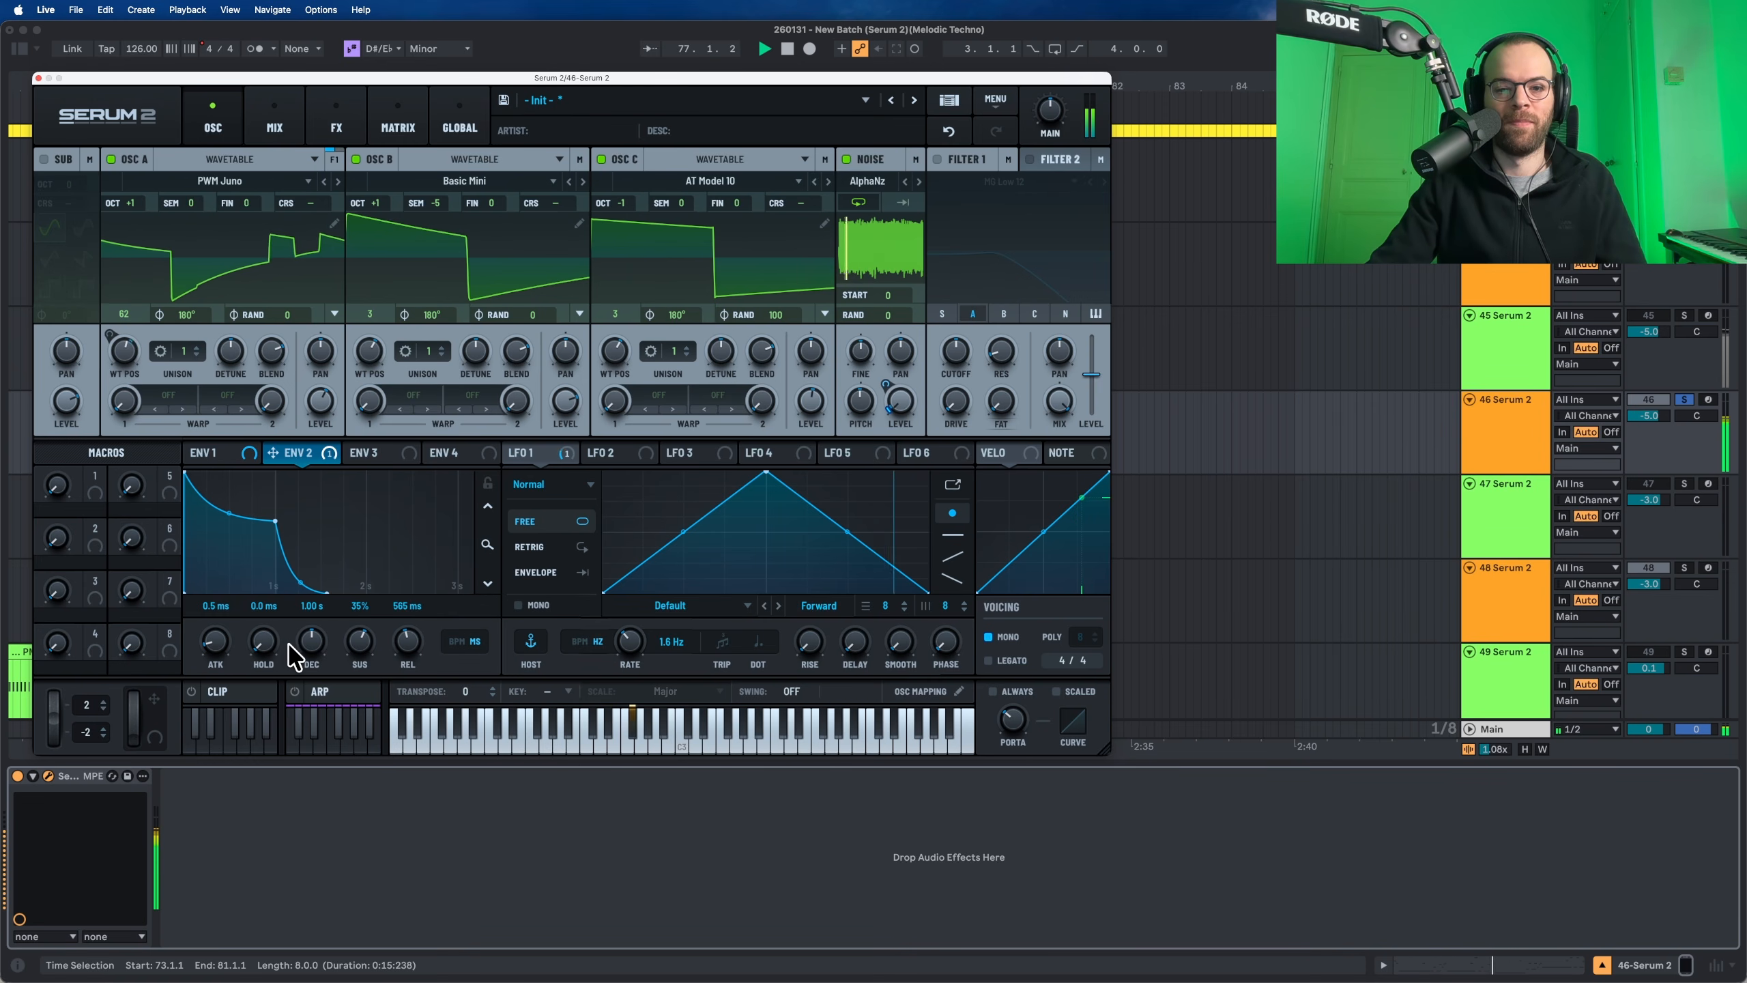
left_click_drag(303, 642, 325, 629)
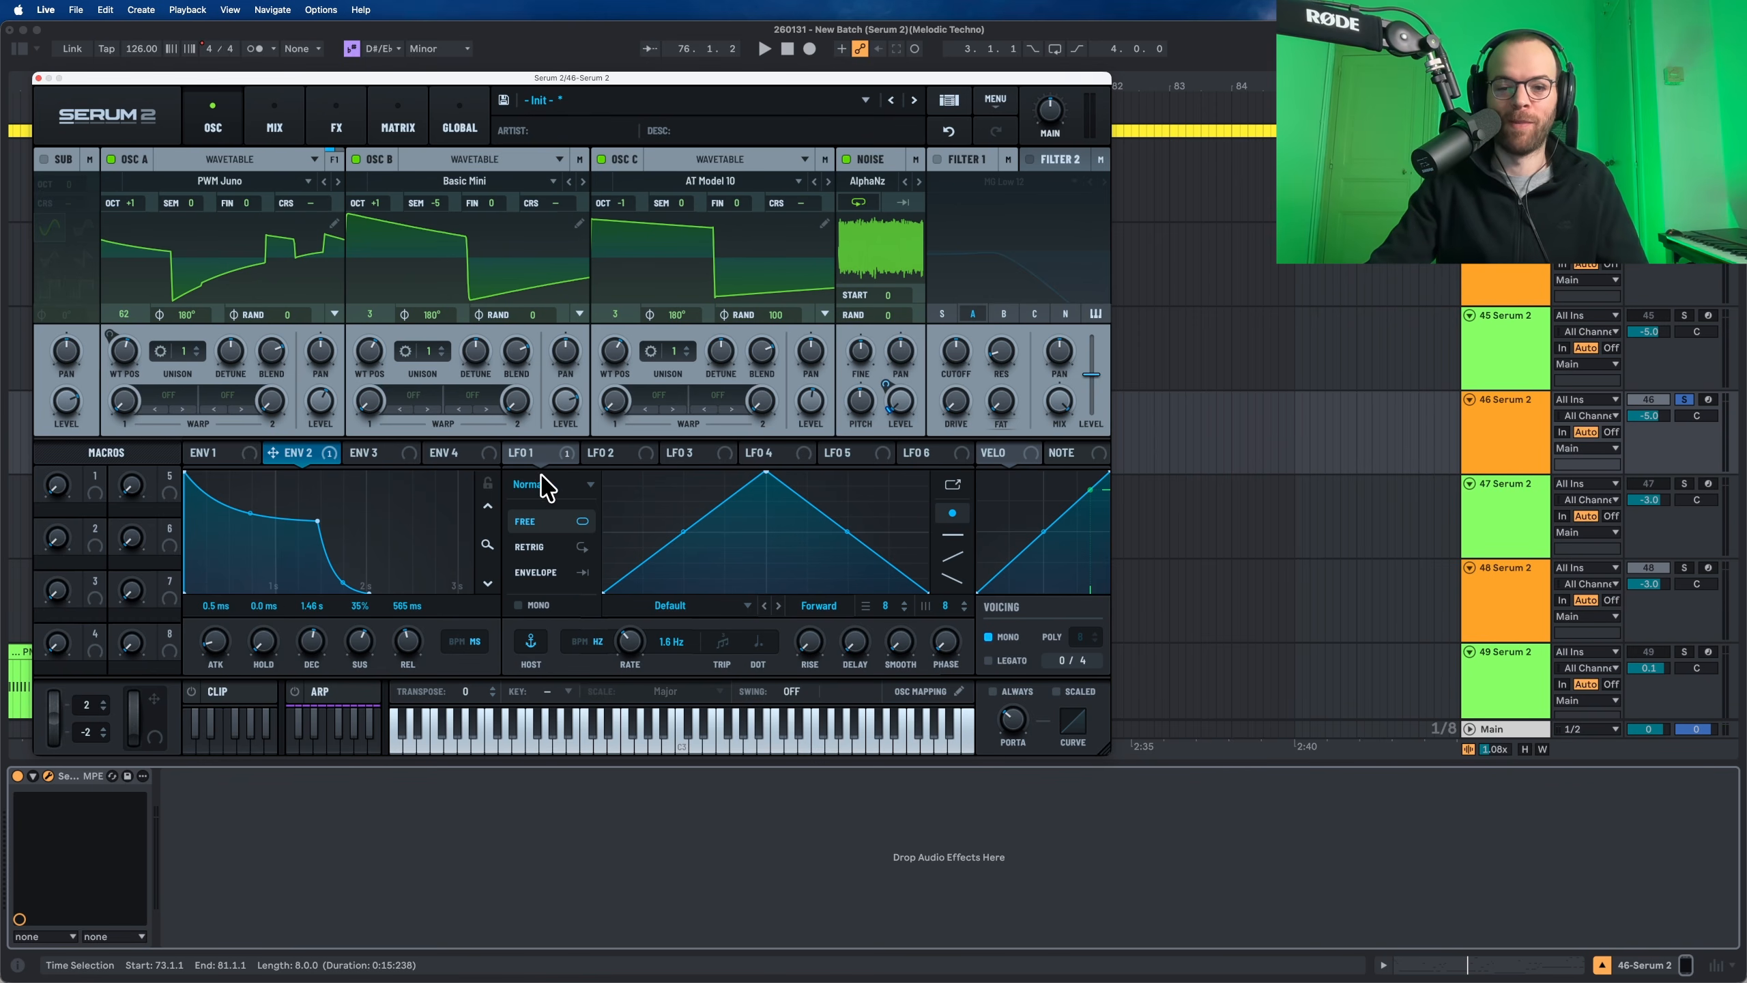
Step: Set envelope 1's sustain to about -2.7 dB and its release to about 654 ms
left_click(529, 454)
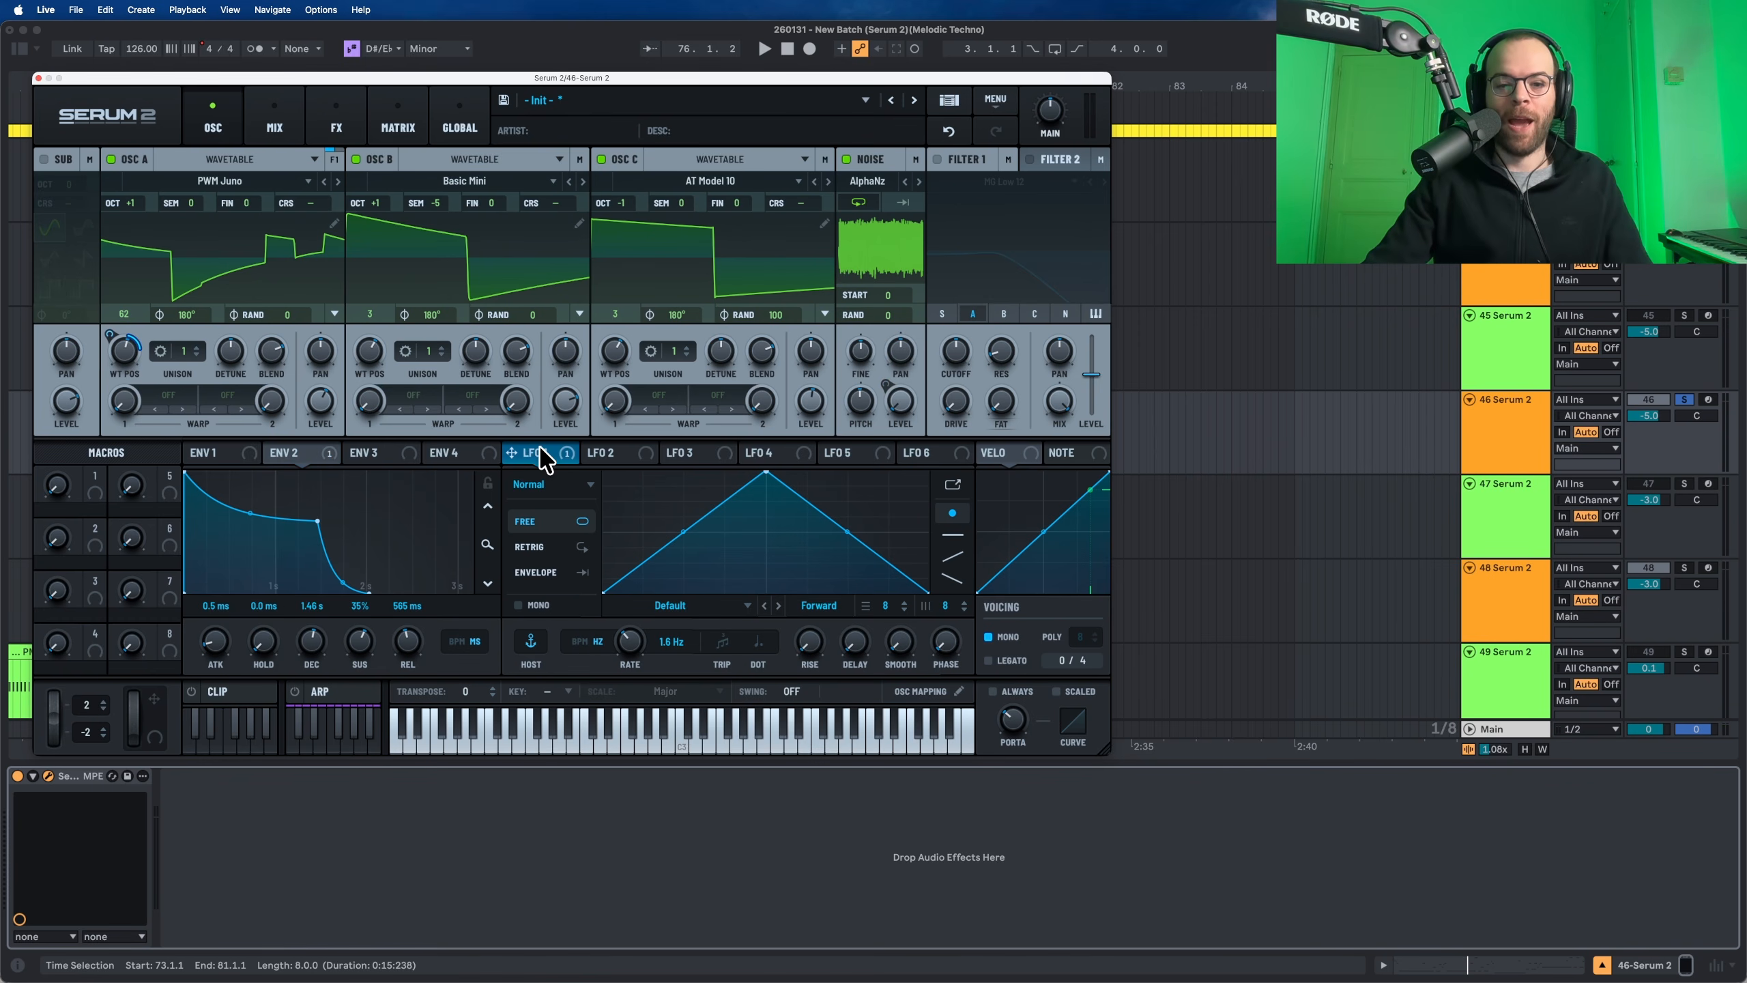
left_click(229, 456)
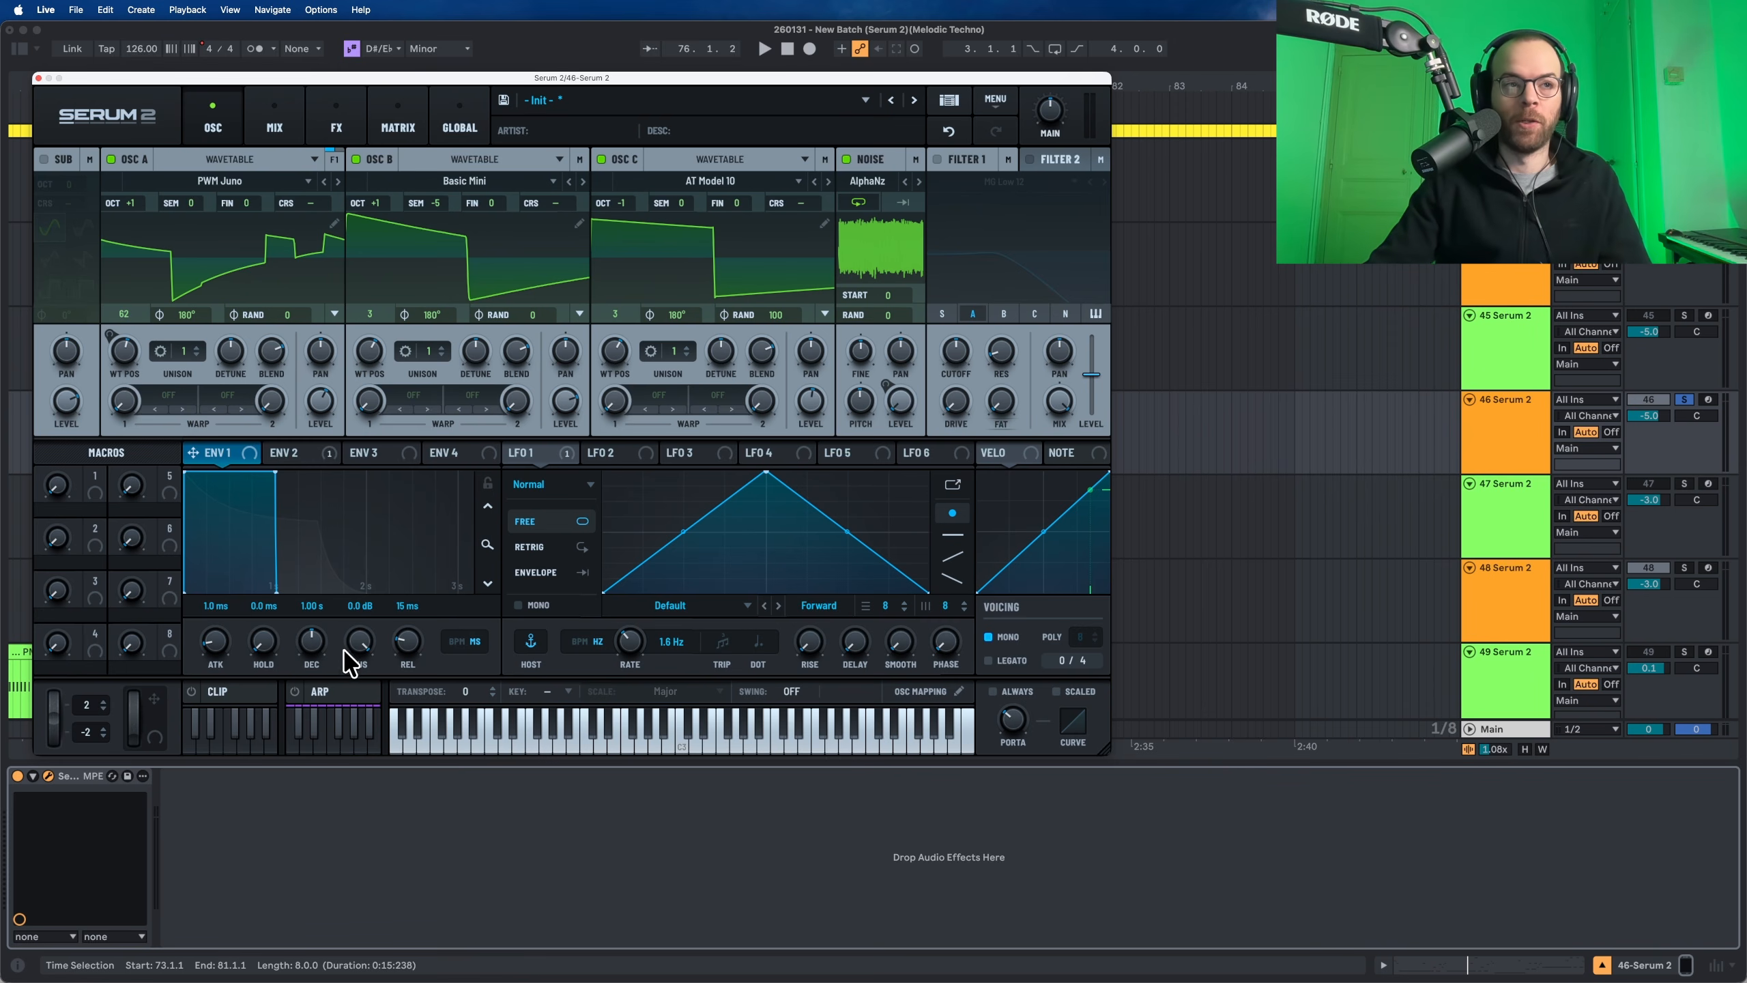
key("space")
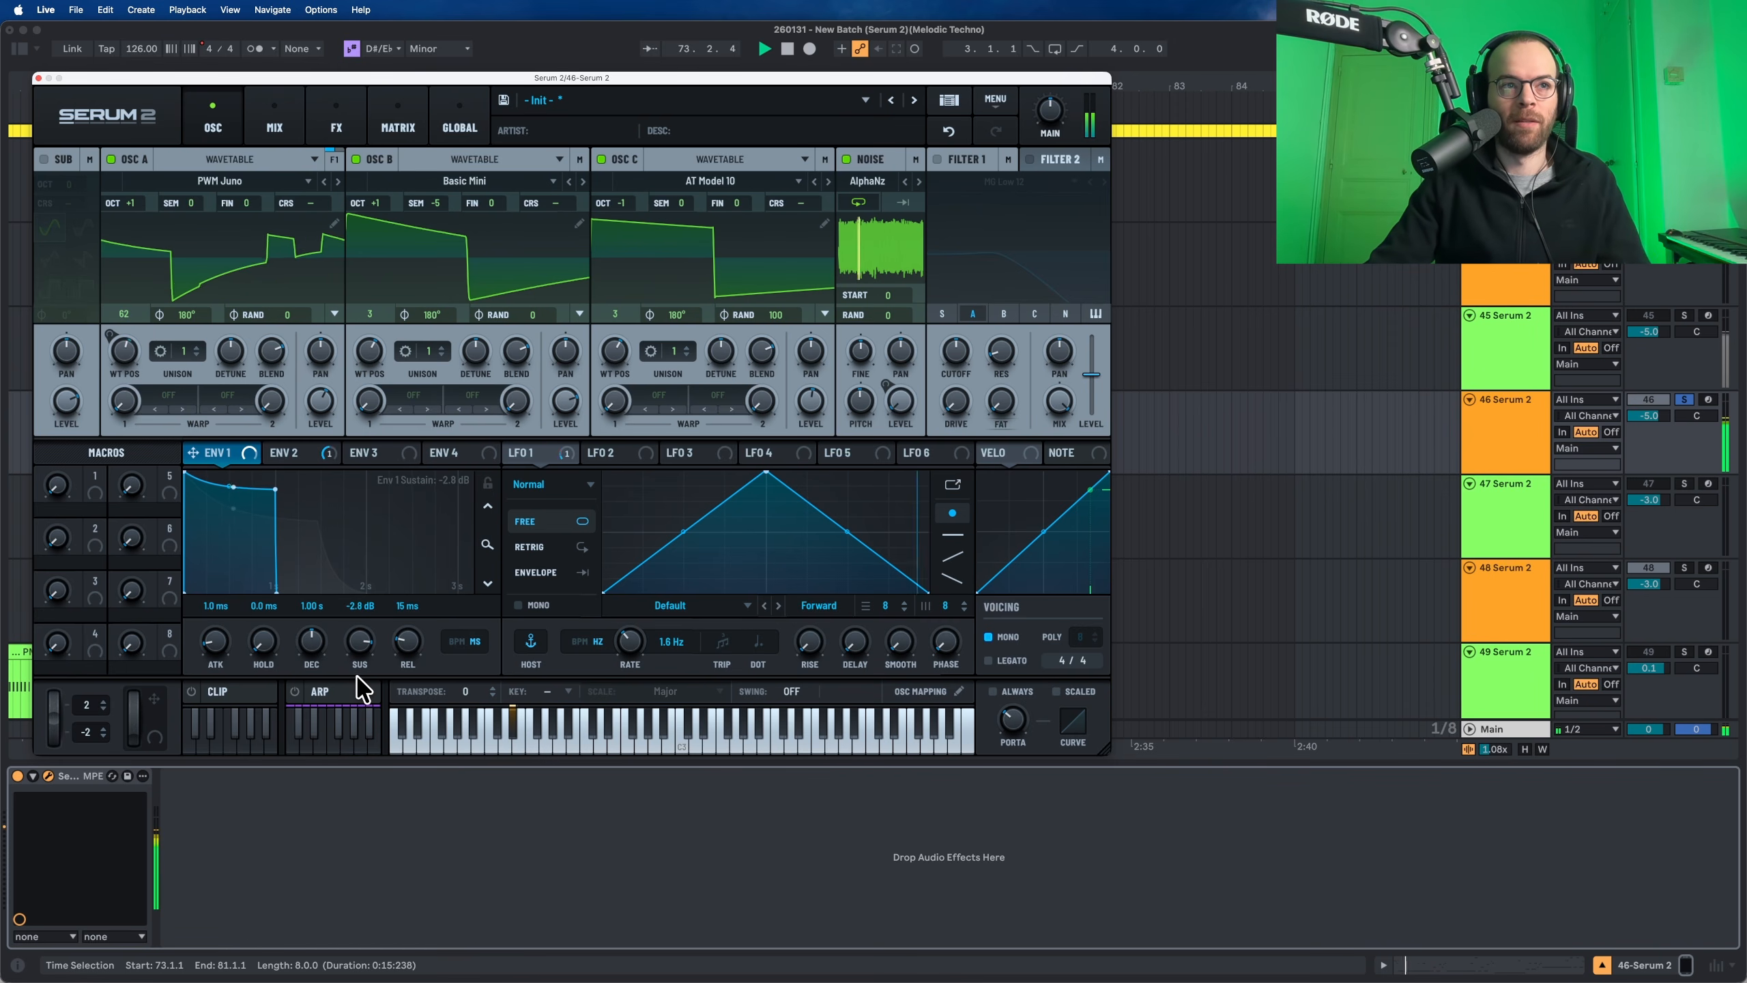
left_click_drag(356, 676, 405, 603)
key("space")
key("space")
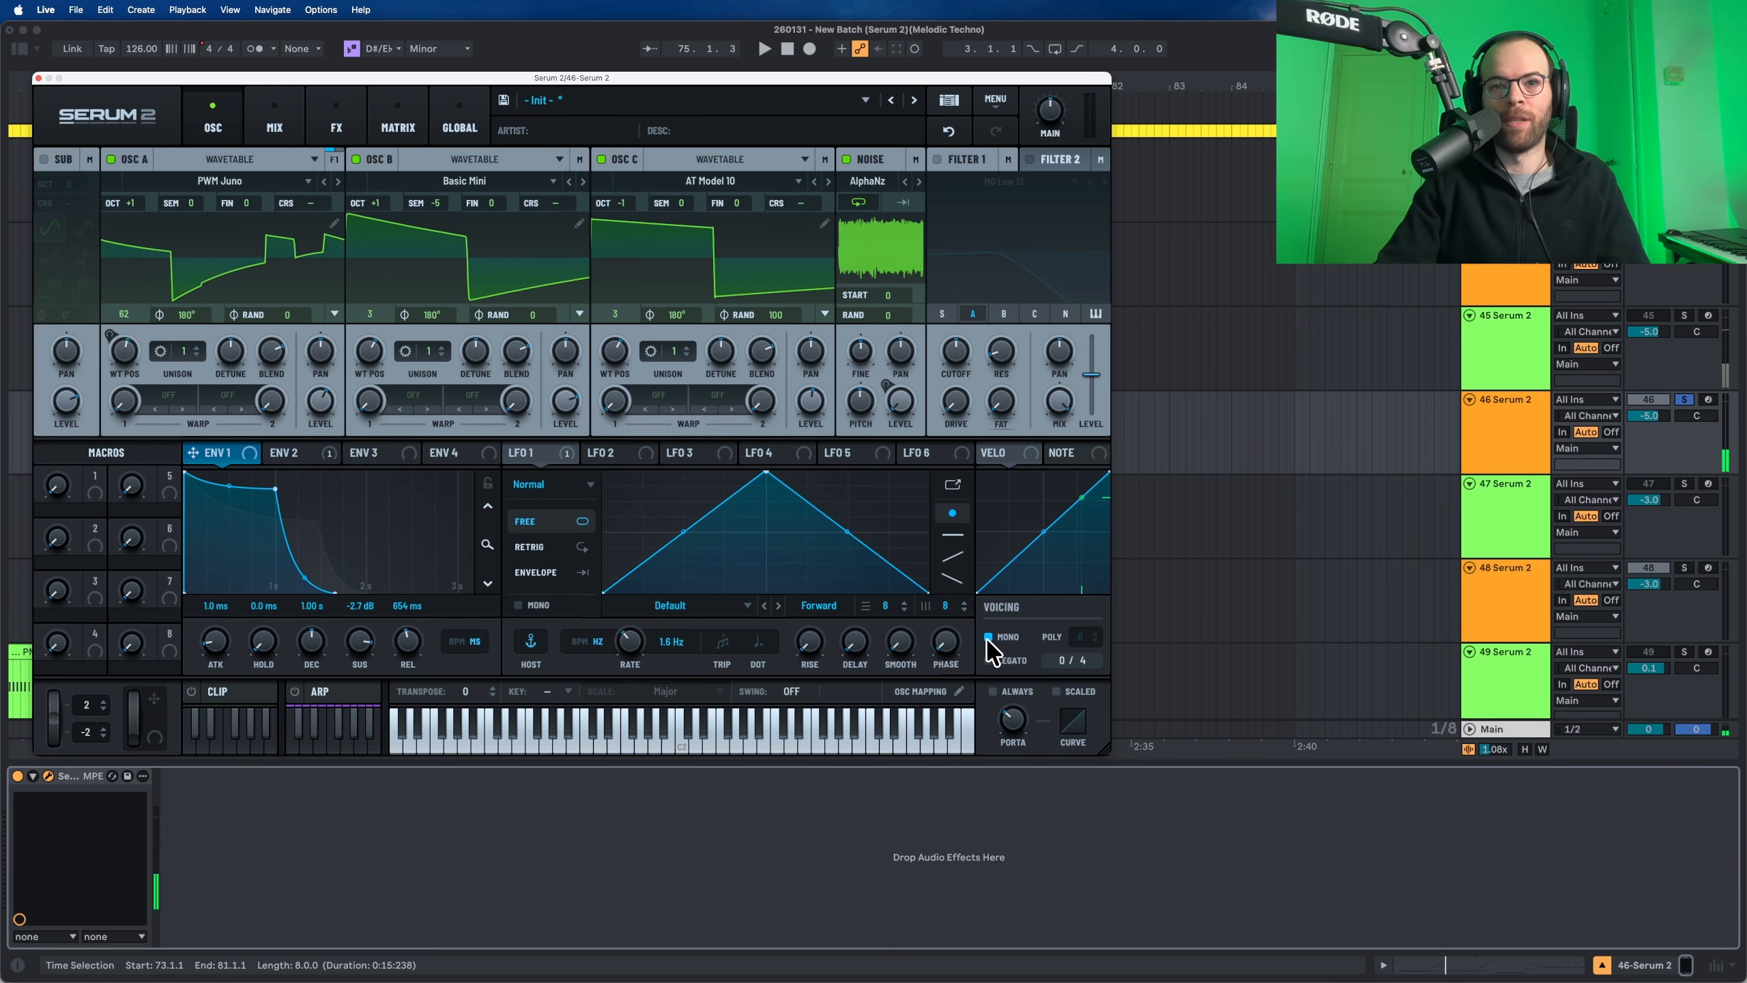
Step: Compare the bass with Mono voicing off and on during playback, leaving Mono enabled
key("space")
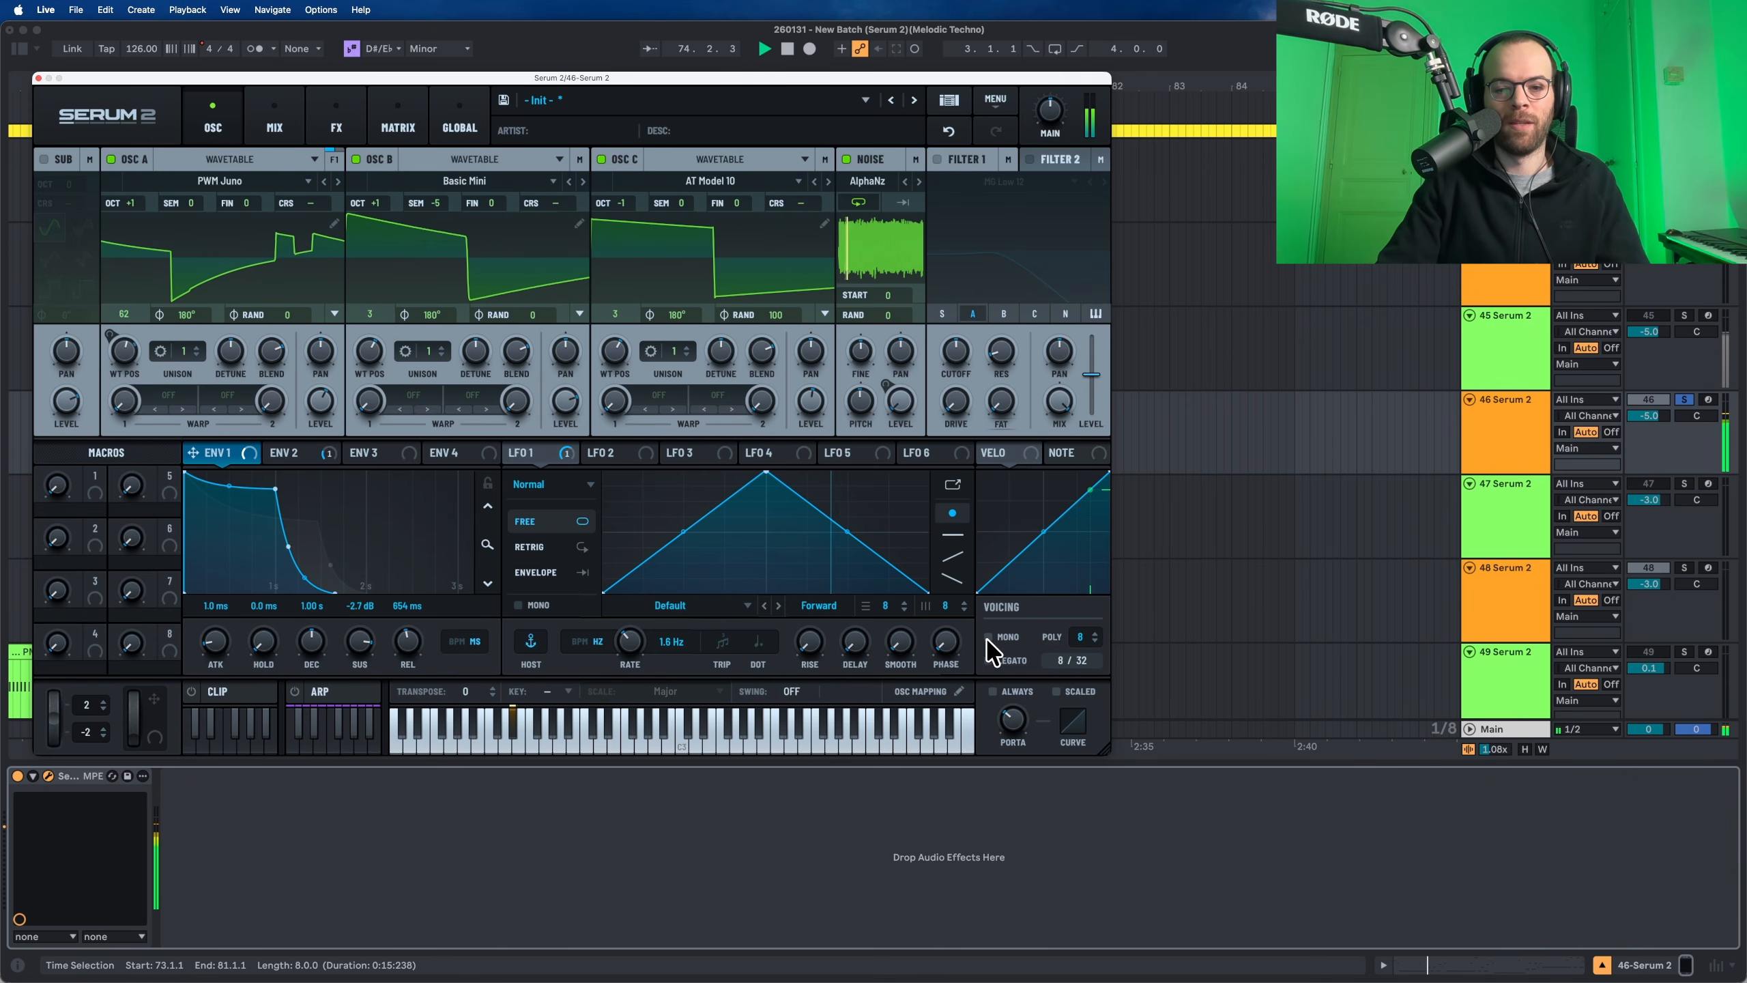
left_click(989, 637)
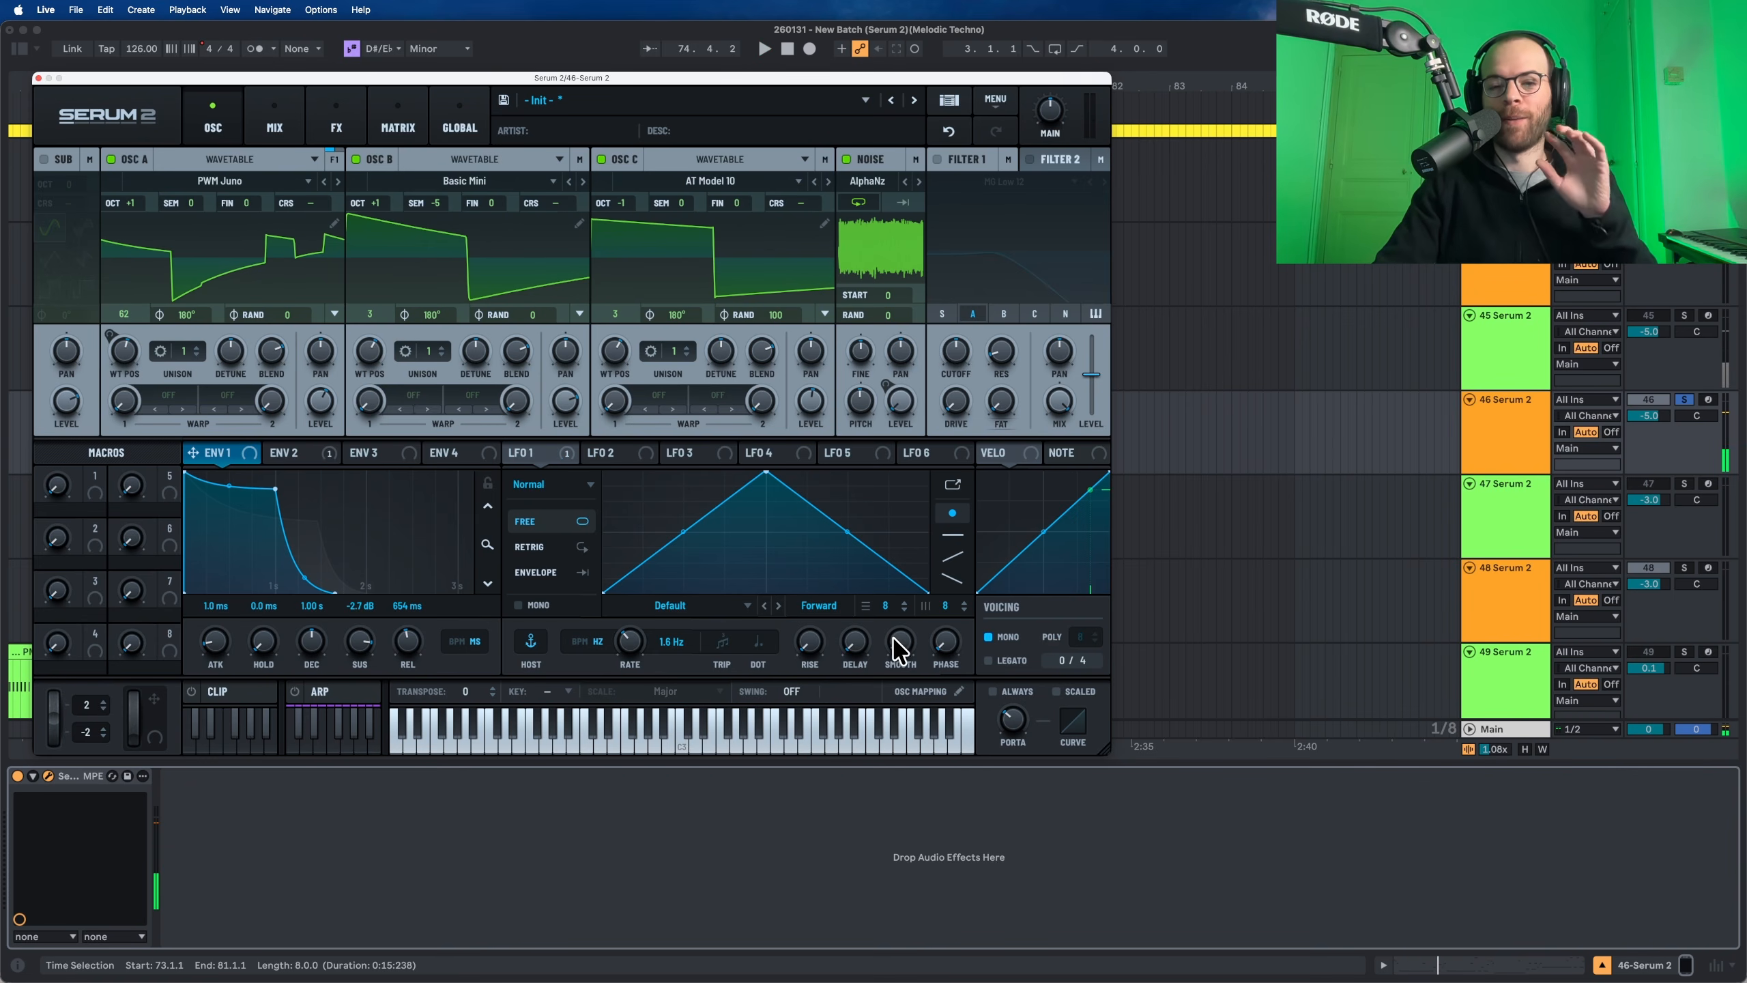
key("space")
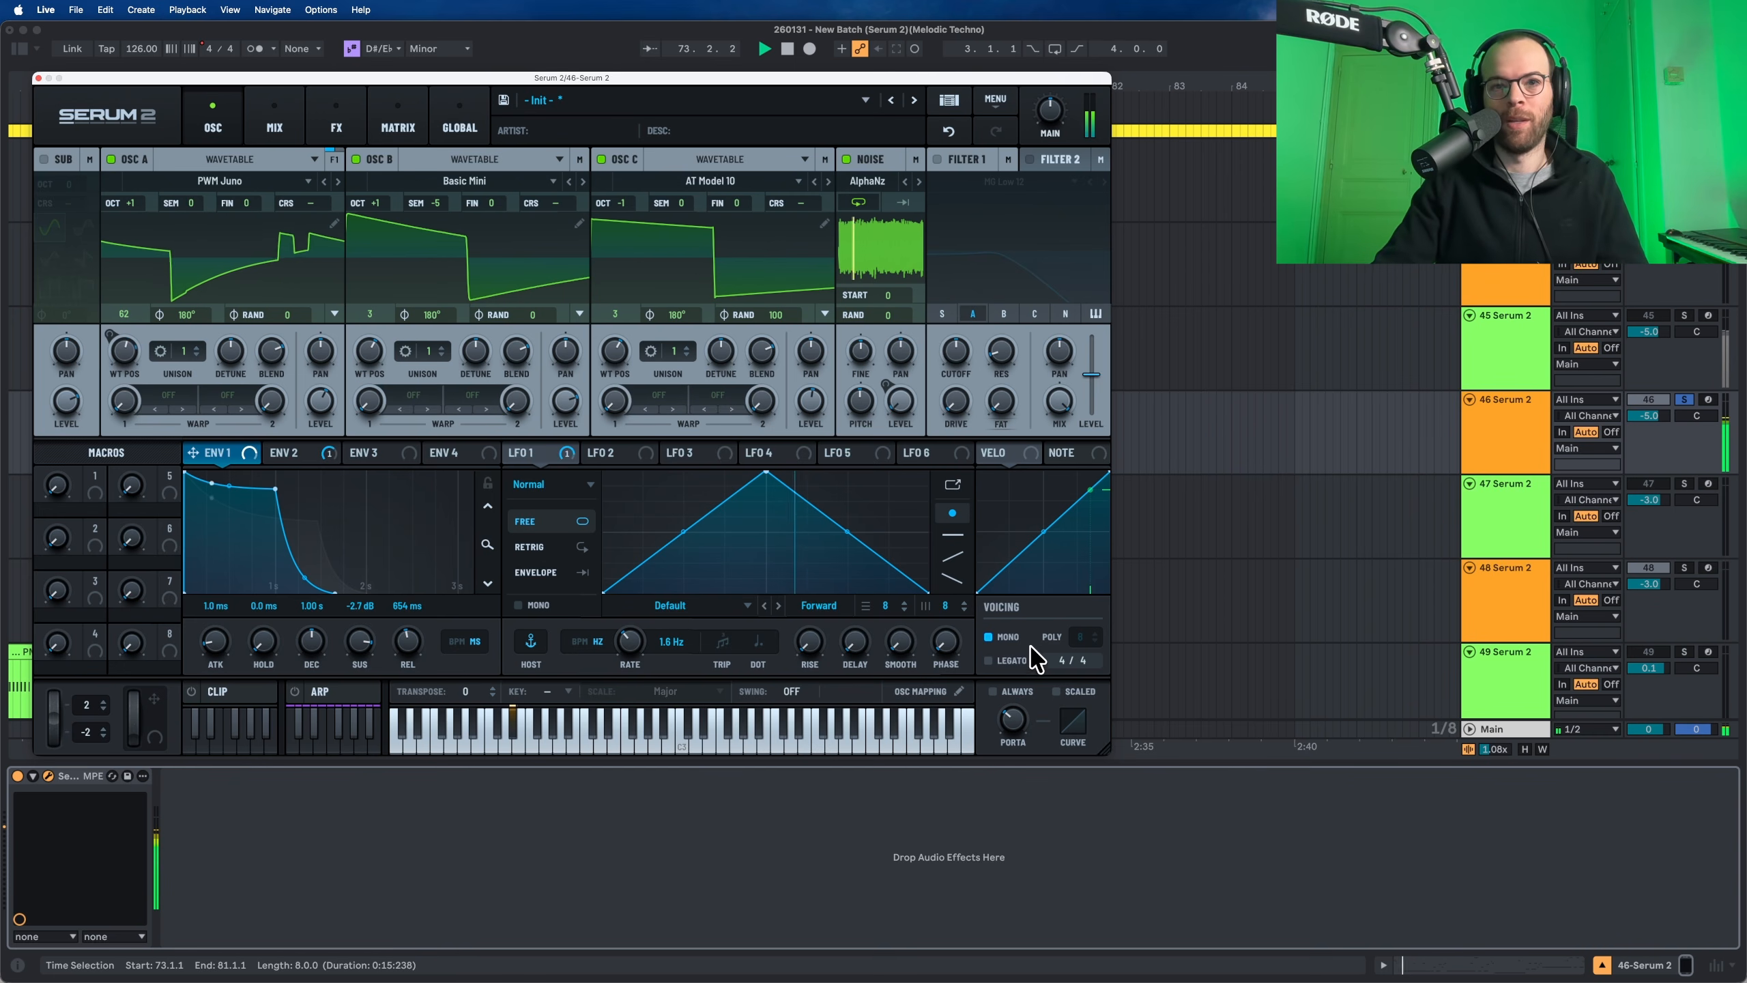
key("space")
Step: Lengthen envelope 1's decay to about 1.13 s and audition the bass
left_click_drag(319, 657, 308, 649)
key("space")
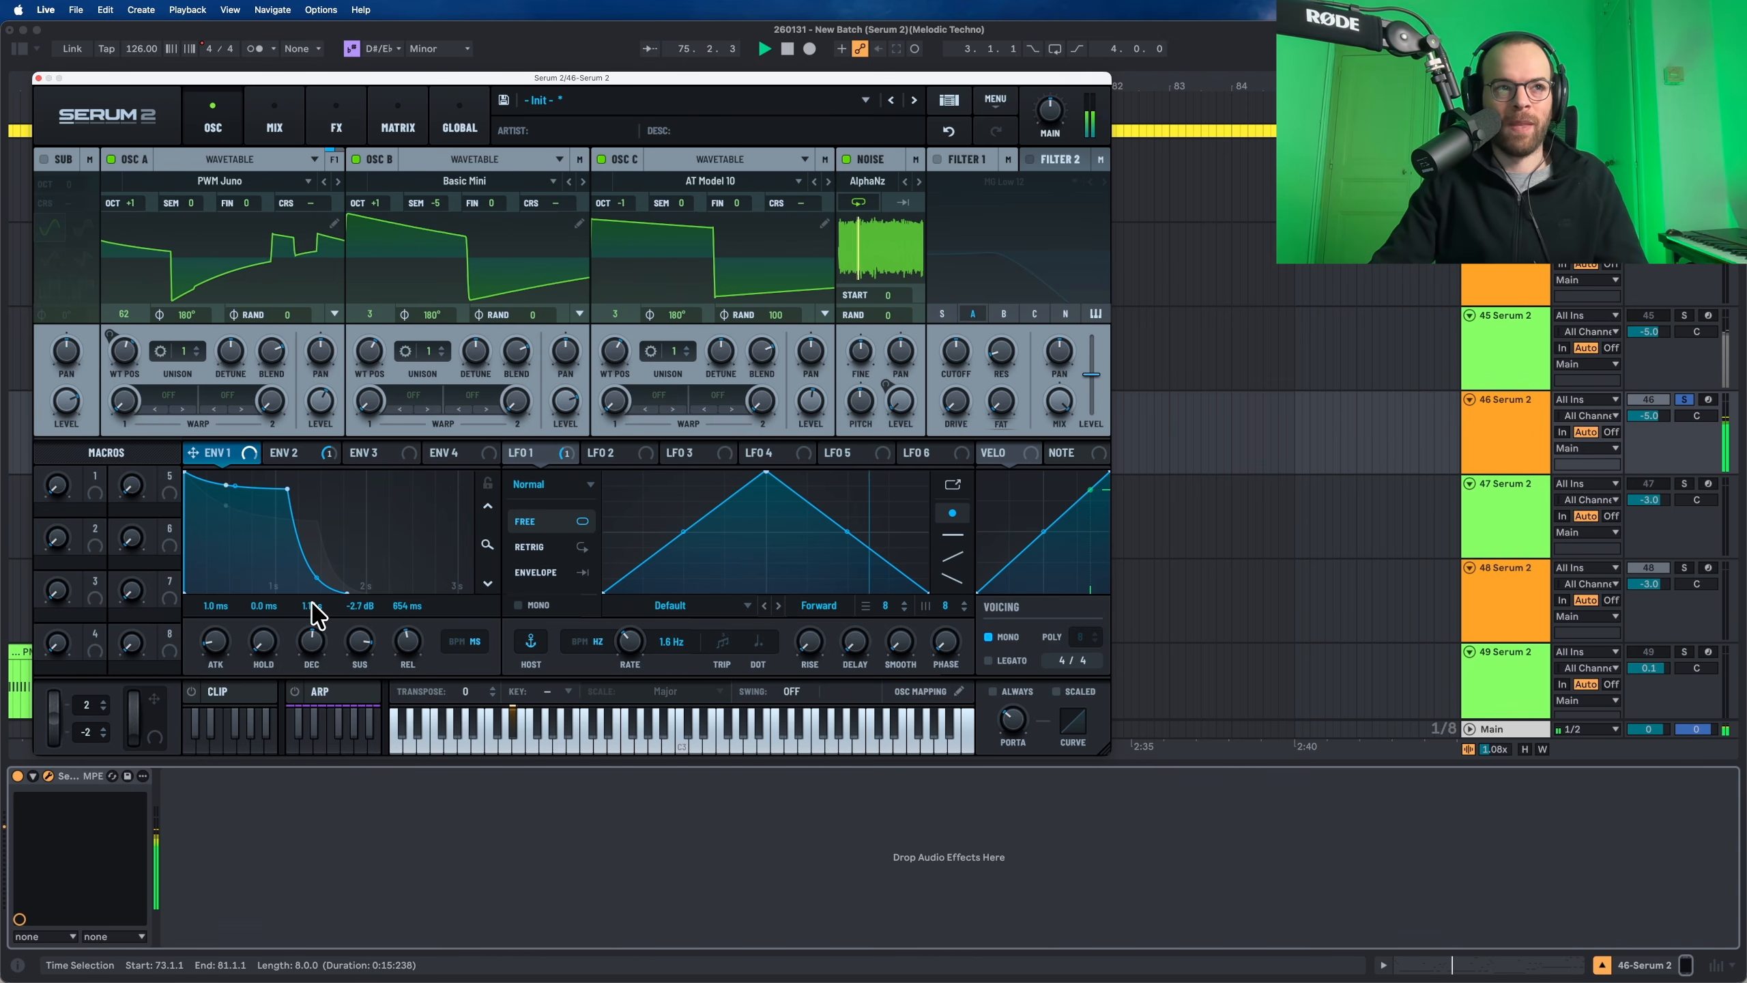
key("space")
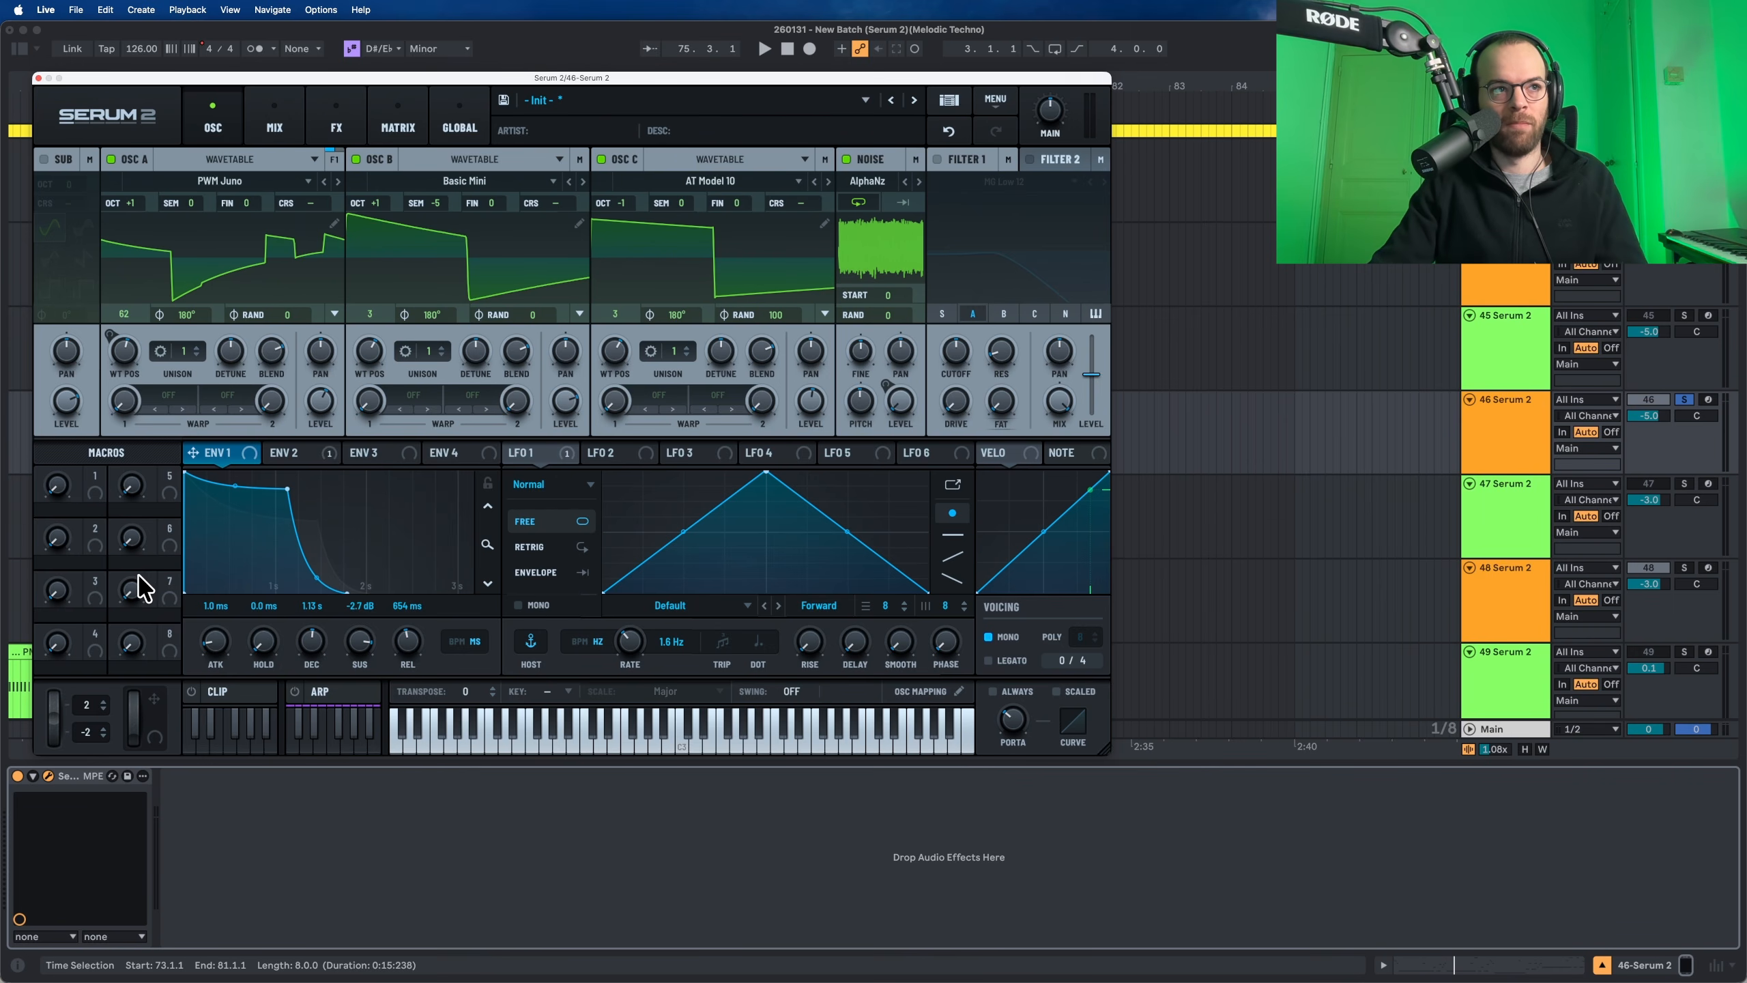
key("space")
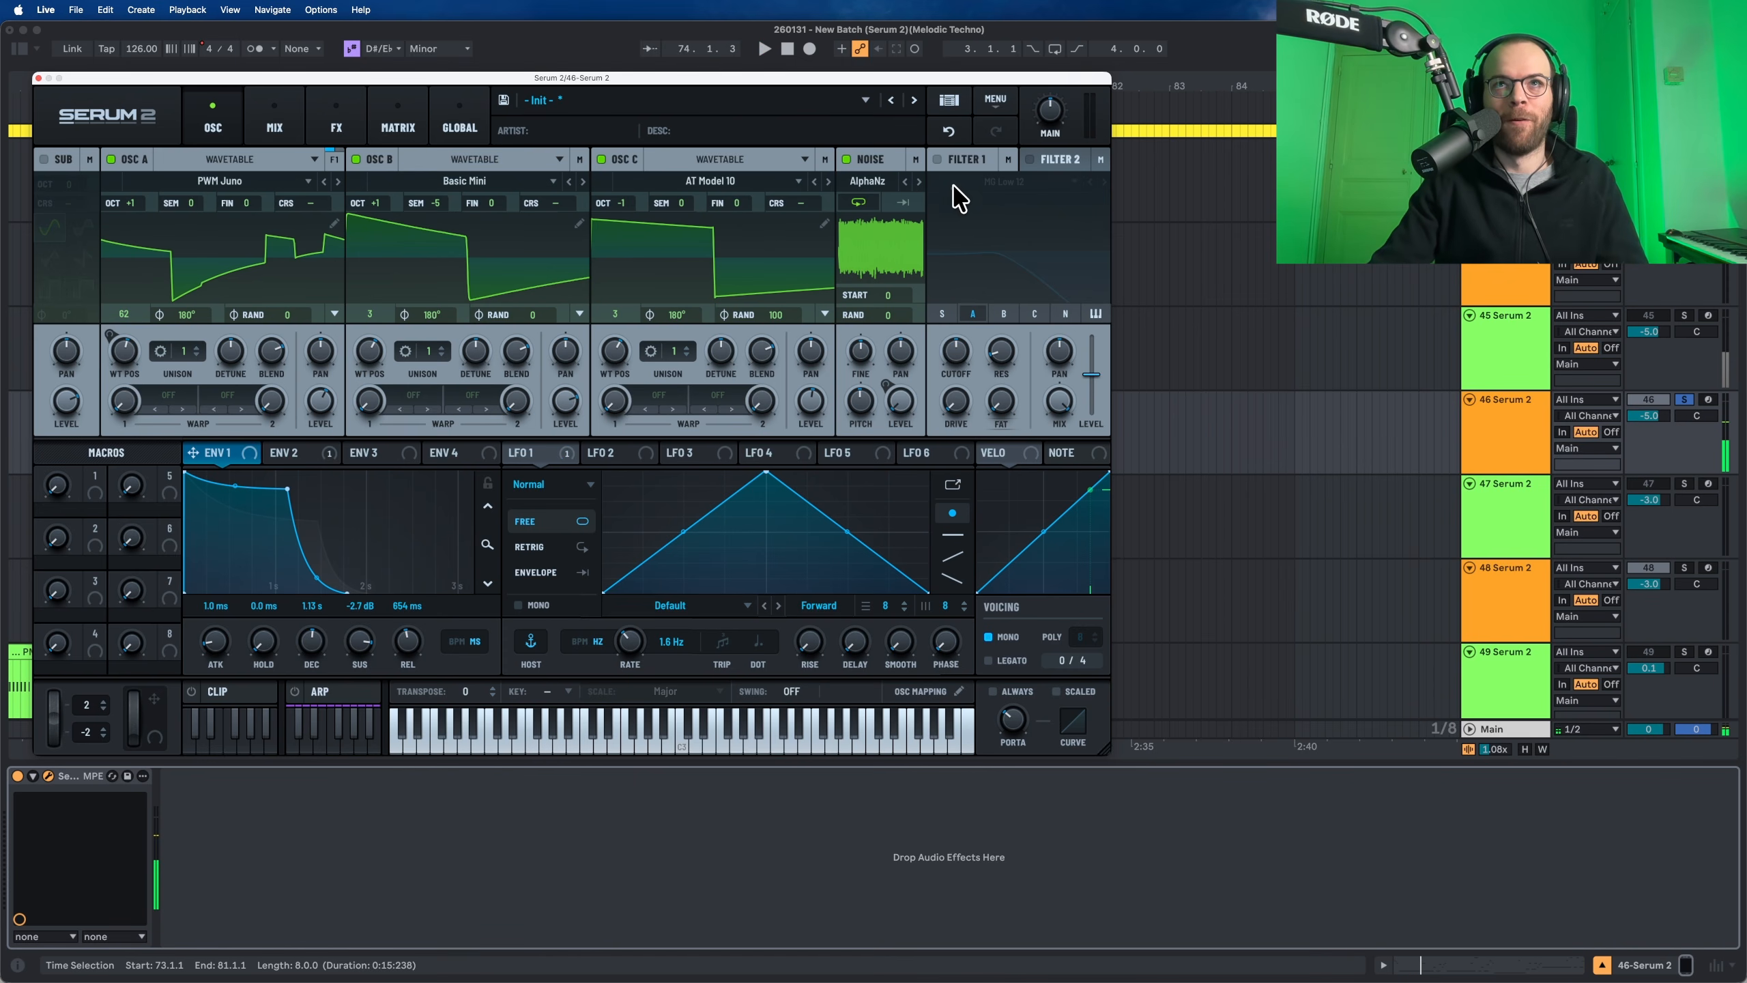
Step: Enable filter 1 with the MG Low 18 type and route oscillators B and C through it along with A
left_click(937, 159)
left_click(1103, 182)
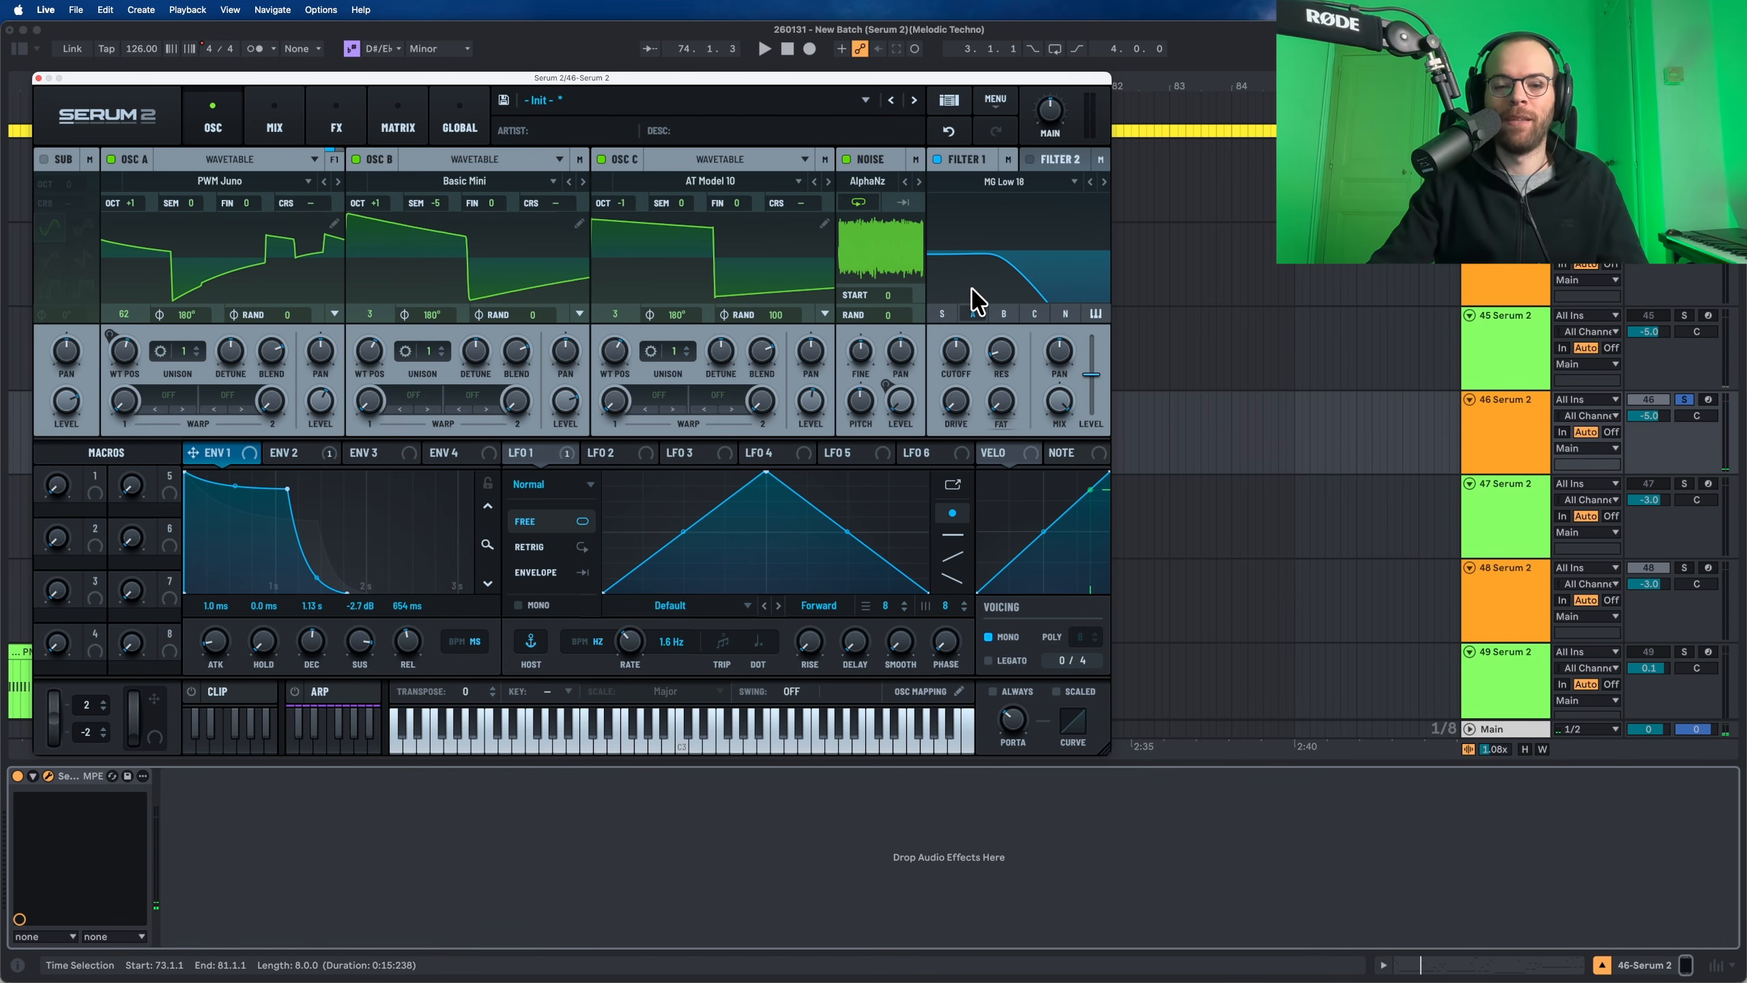
left_click(1003, 314)
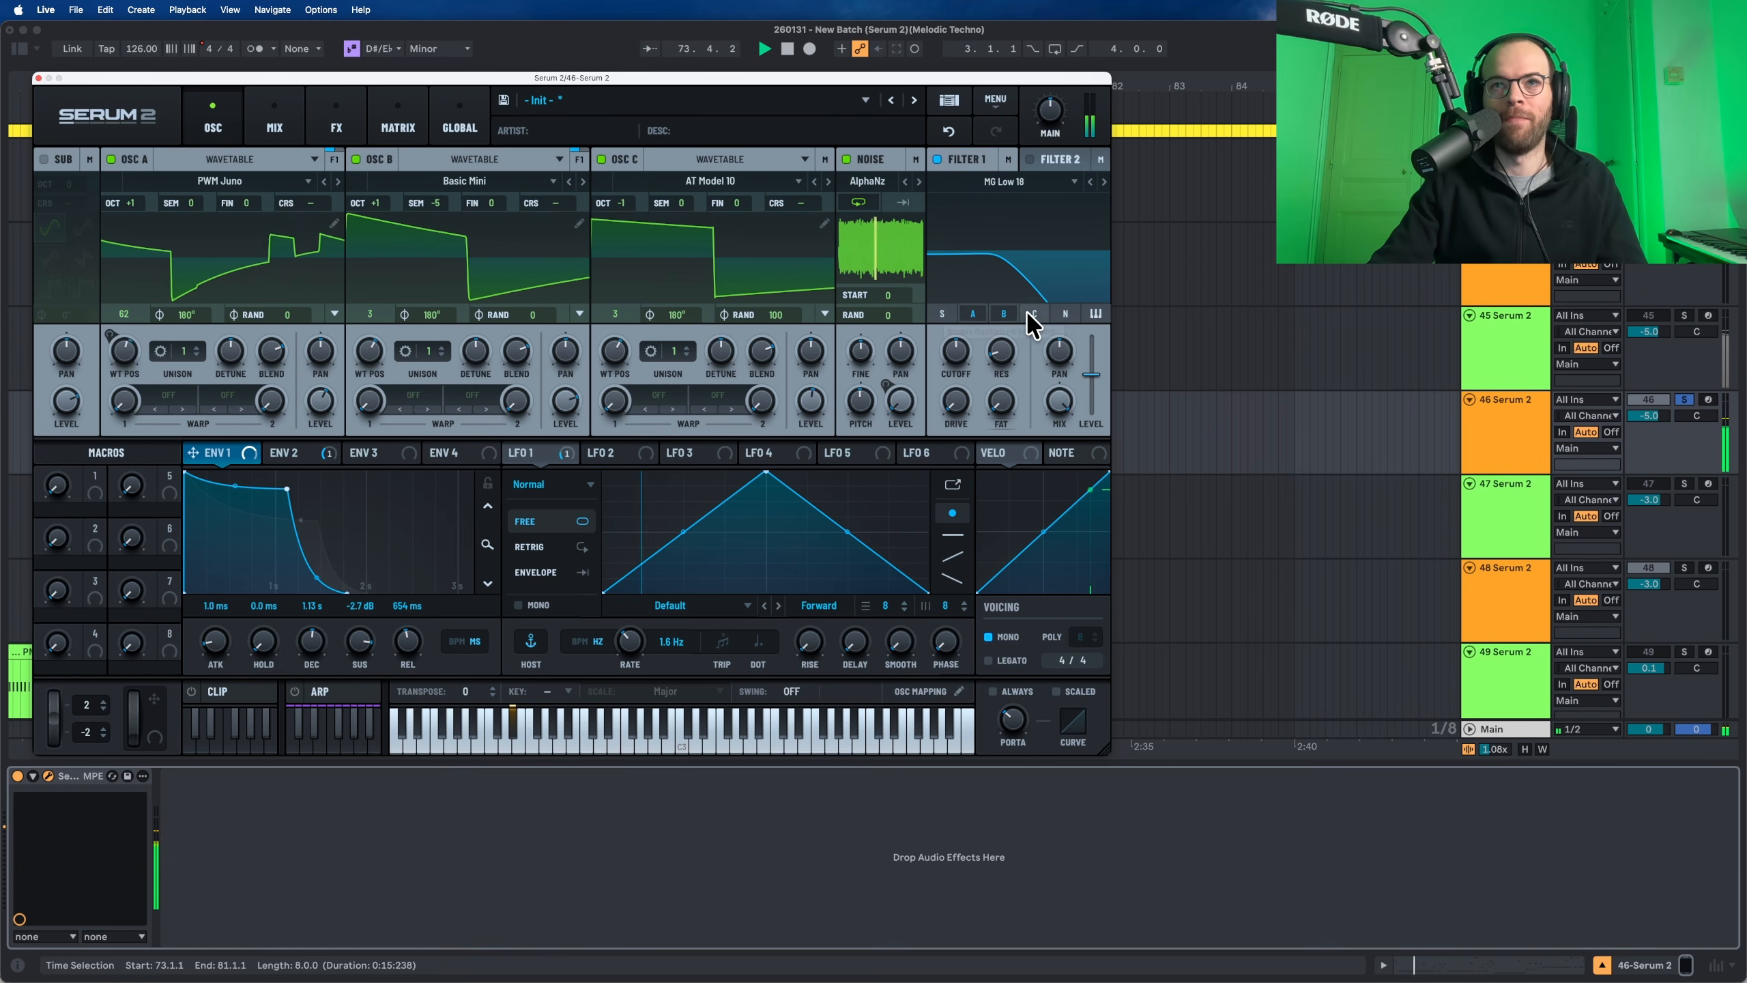
left_click(1030, 314)
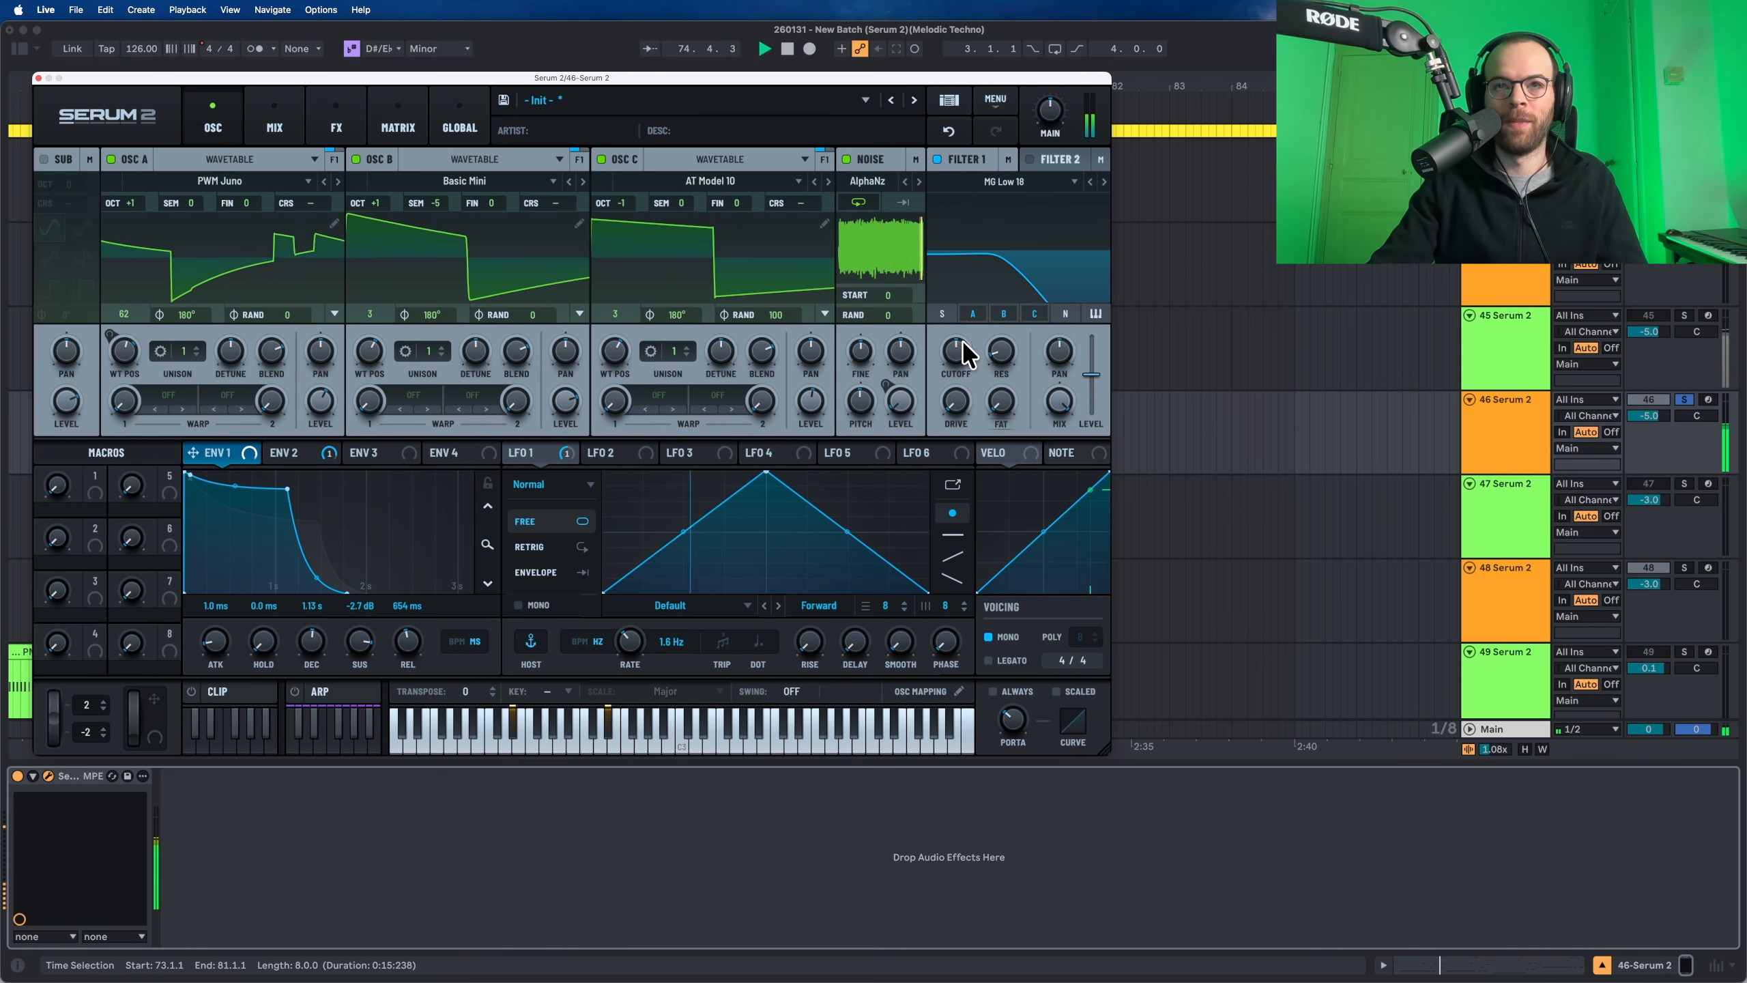
Step: Lower filter 1's cutoff frequency to about 21 Hz
left_click_drag(957, 342, 953, 422)
key("space")
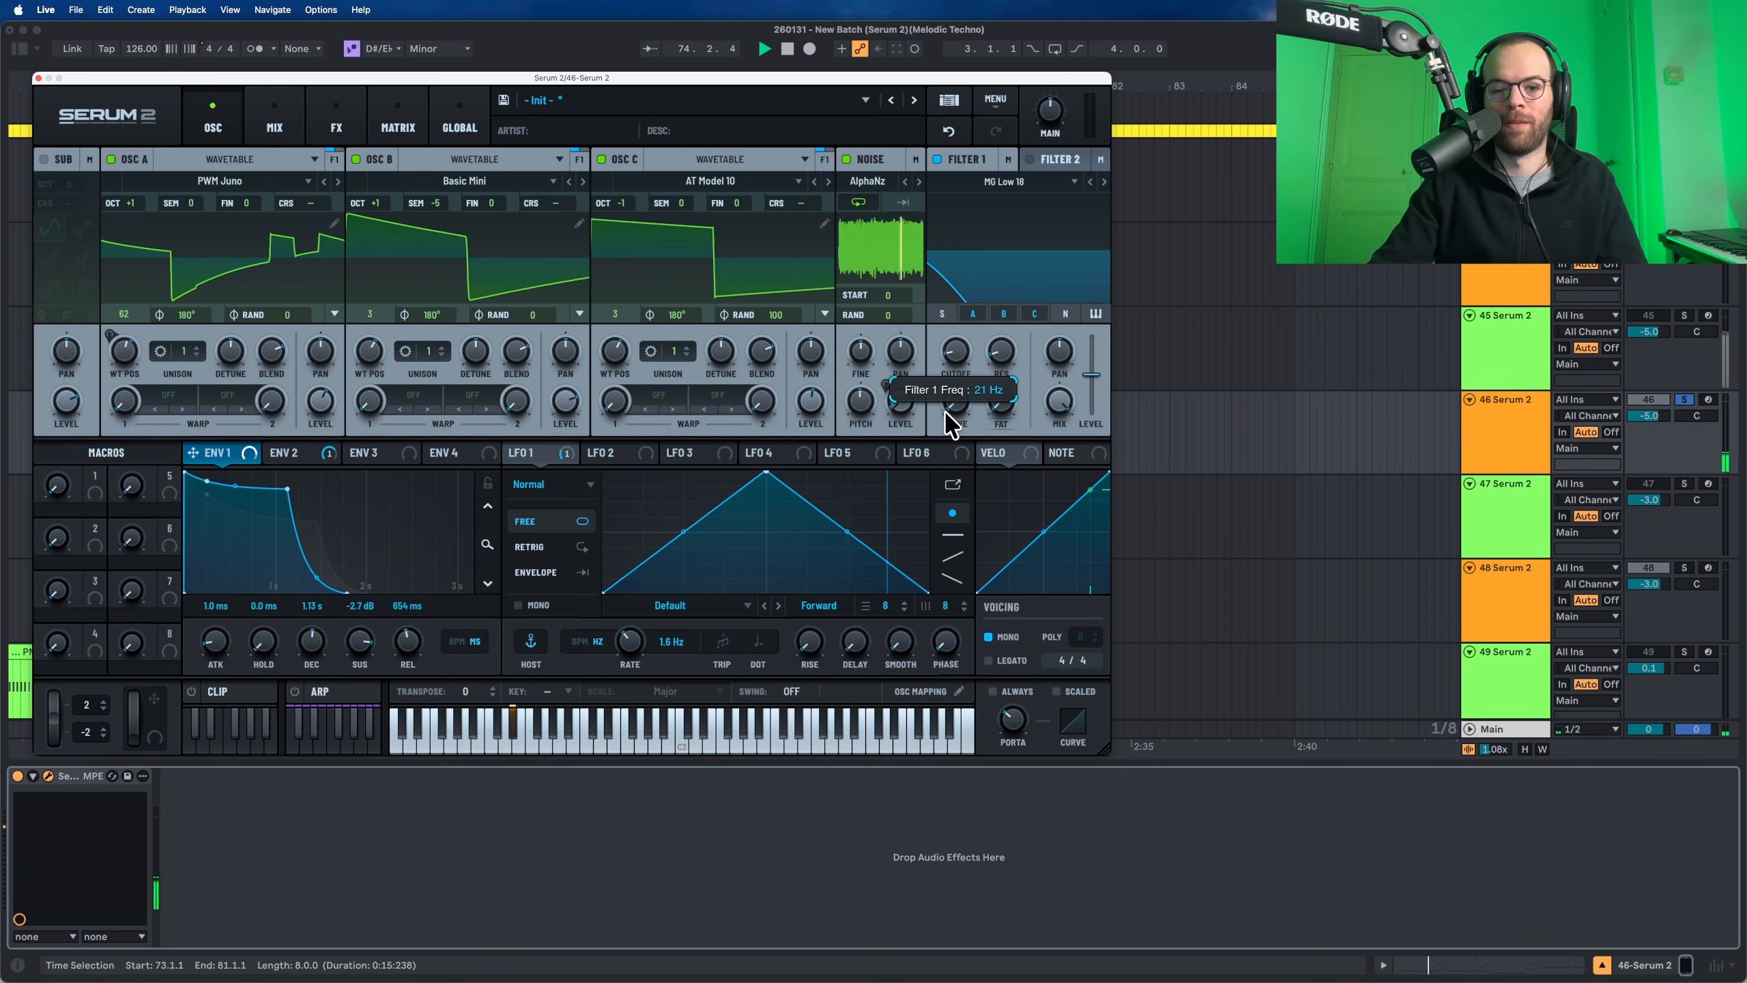
mouse_move(951, 408)
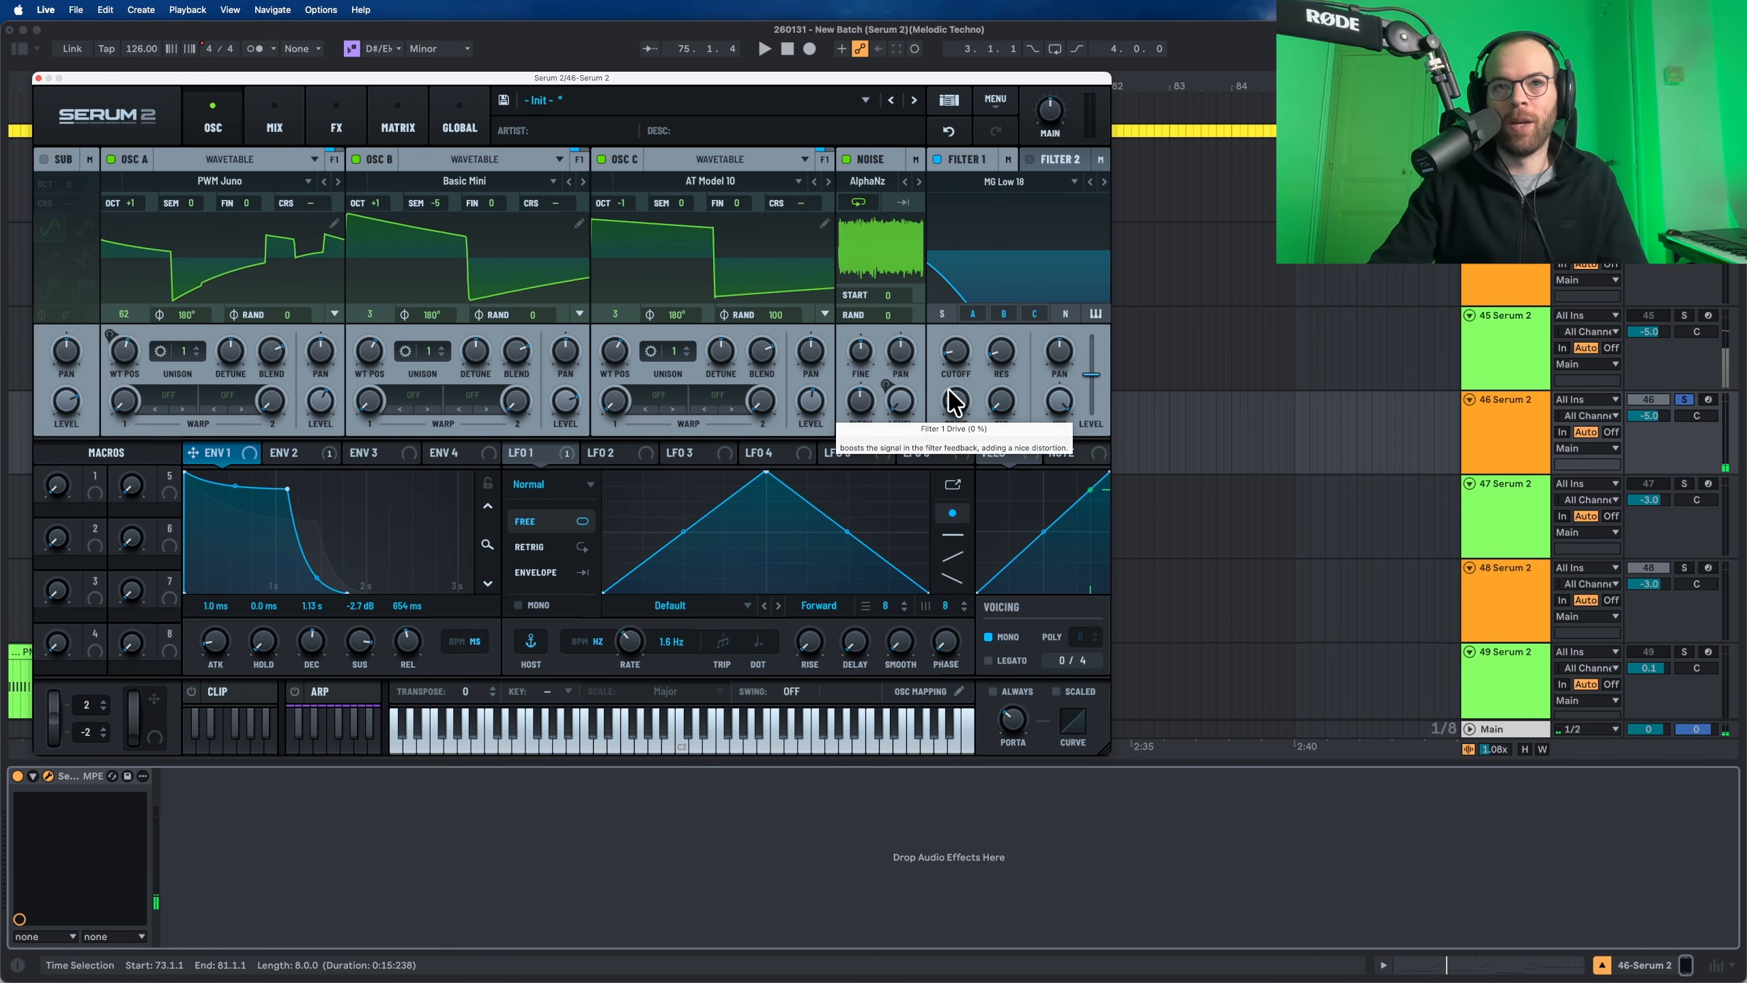
Step: Modulate filter 1's cutoff with envelope 2 at about 54% and audition the bass
left_click(303, 457)
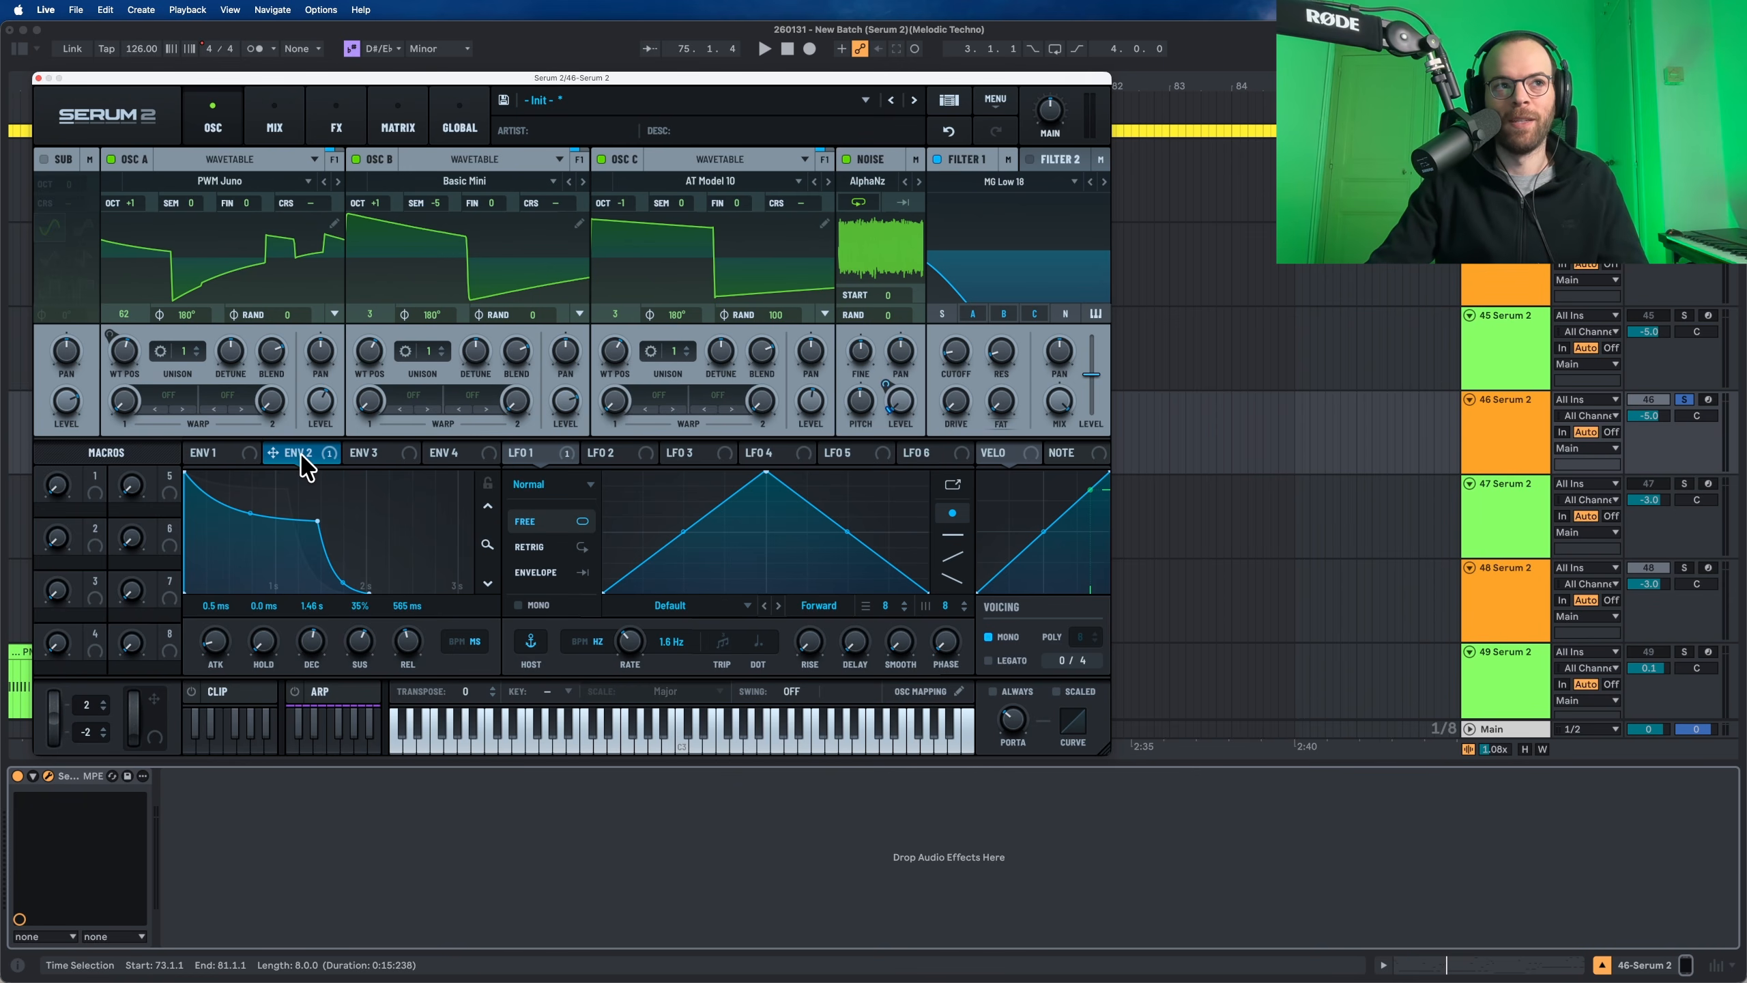
left_click_drag(326, 464, 948, 344)
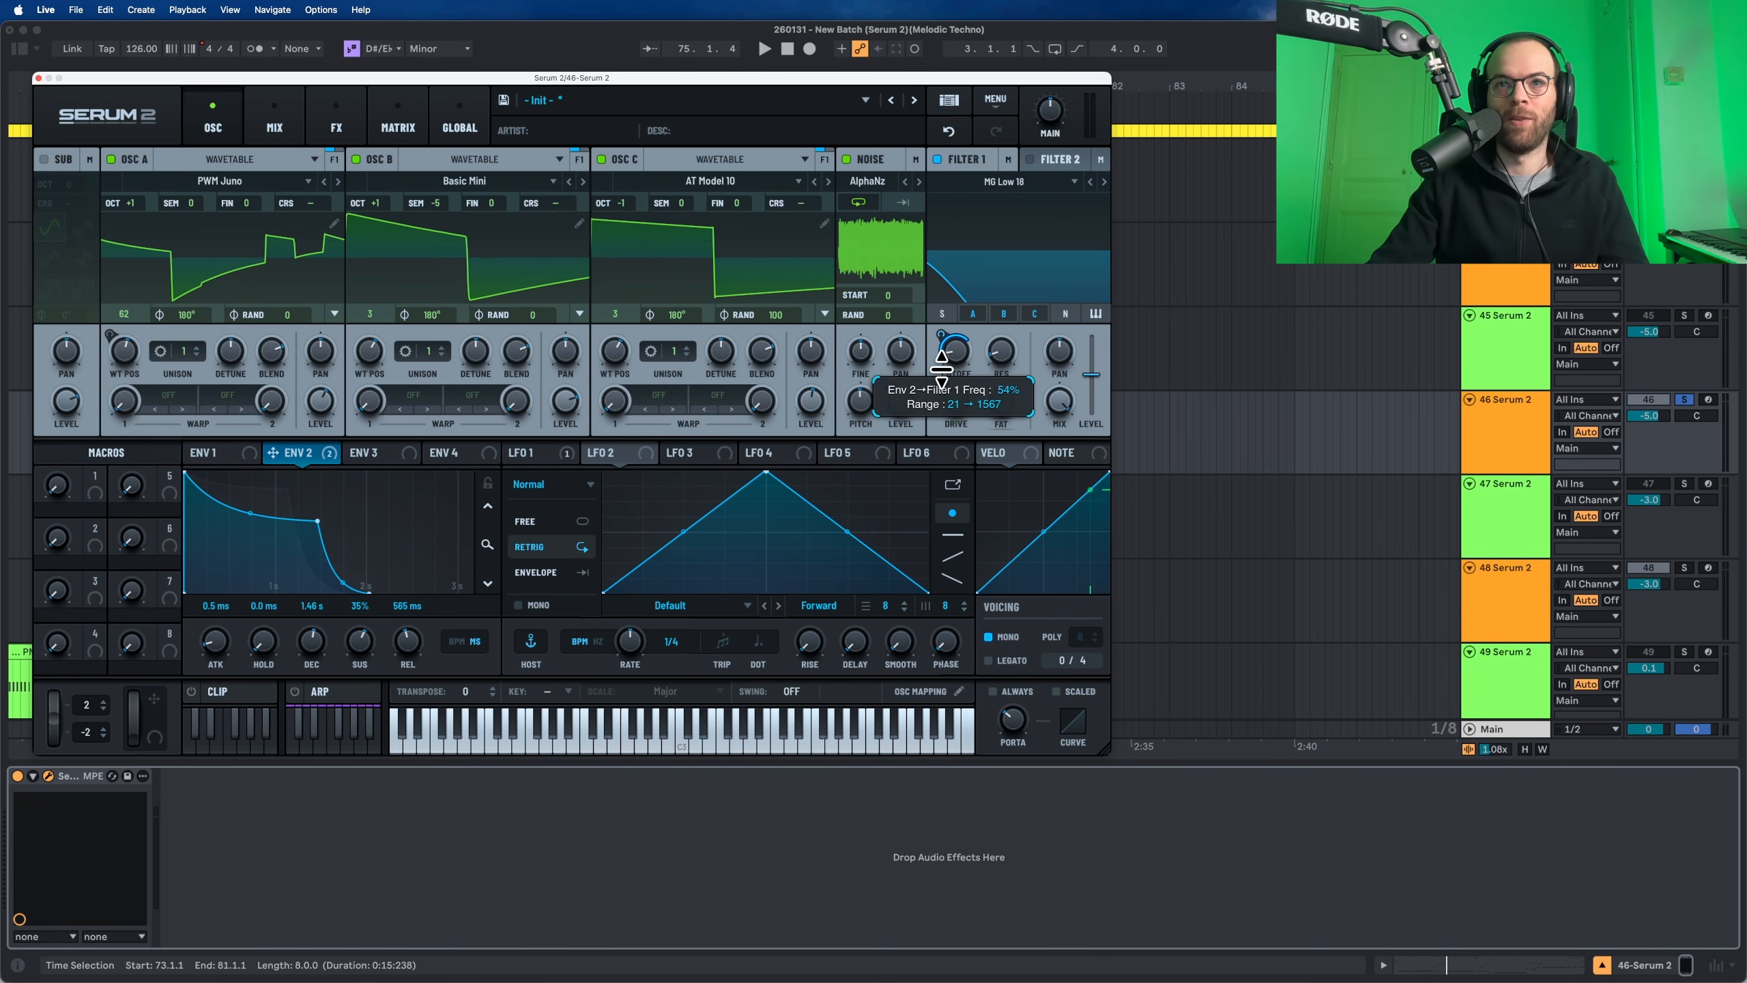
key("space")
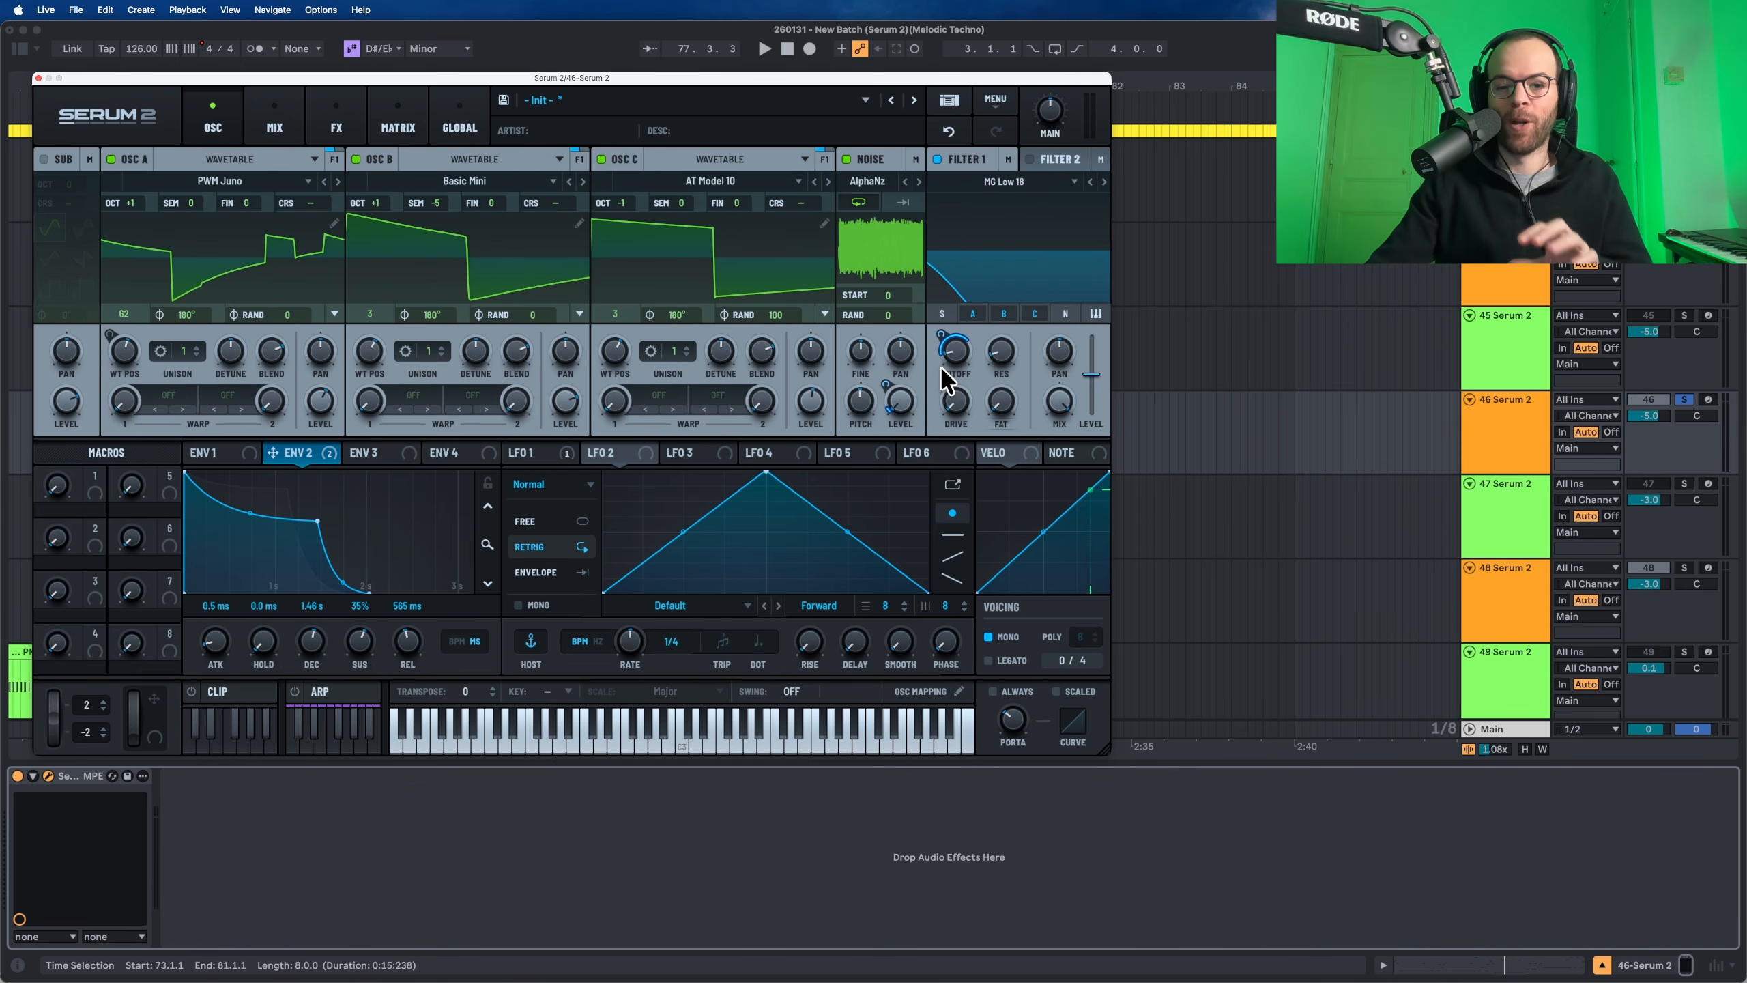
Step: Raise filter 1's drive to about 11% and audition the bass
mouse_move(945, 401)
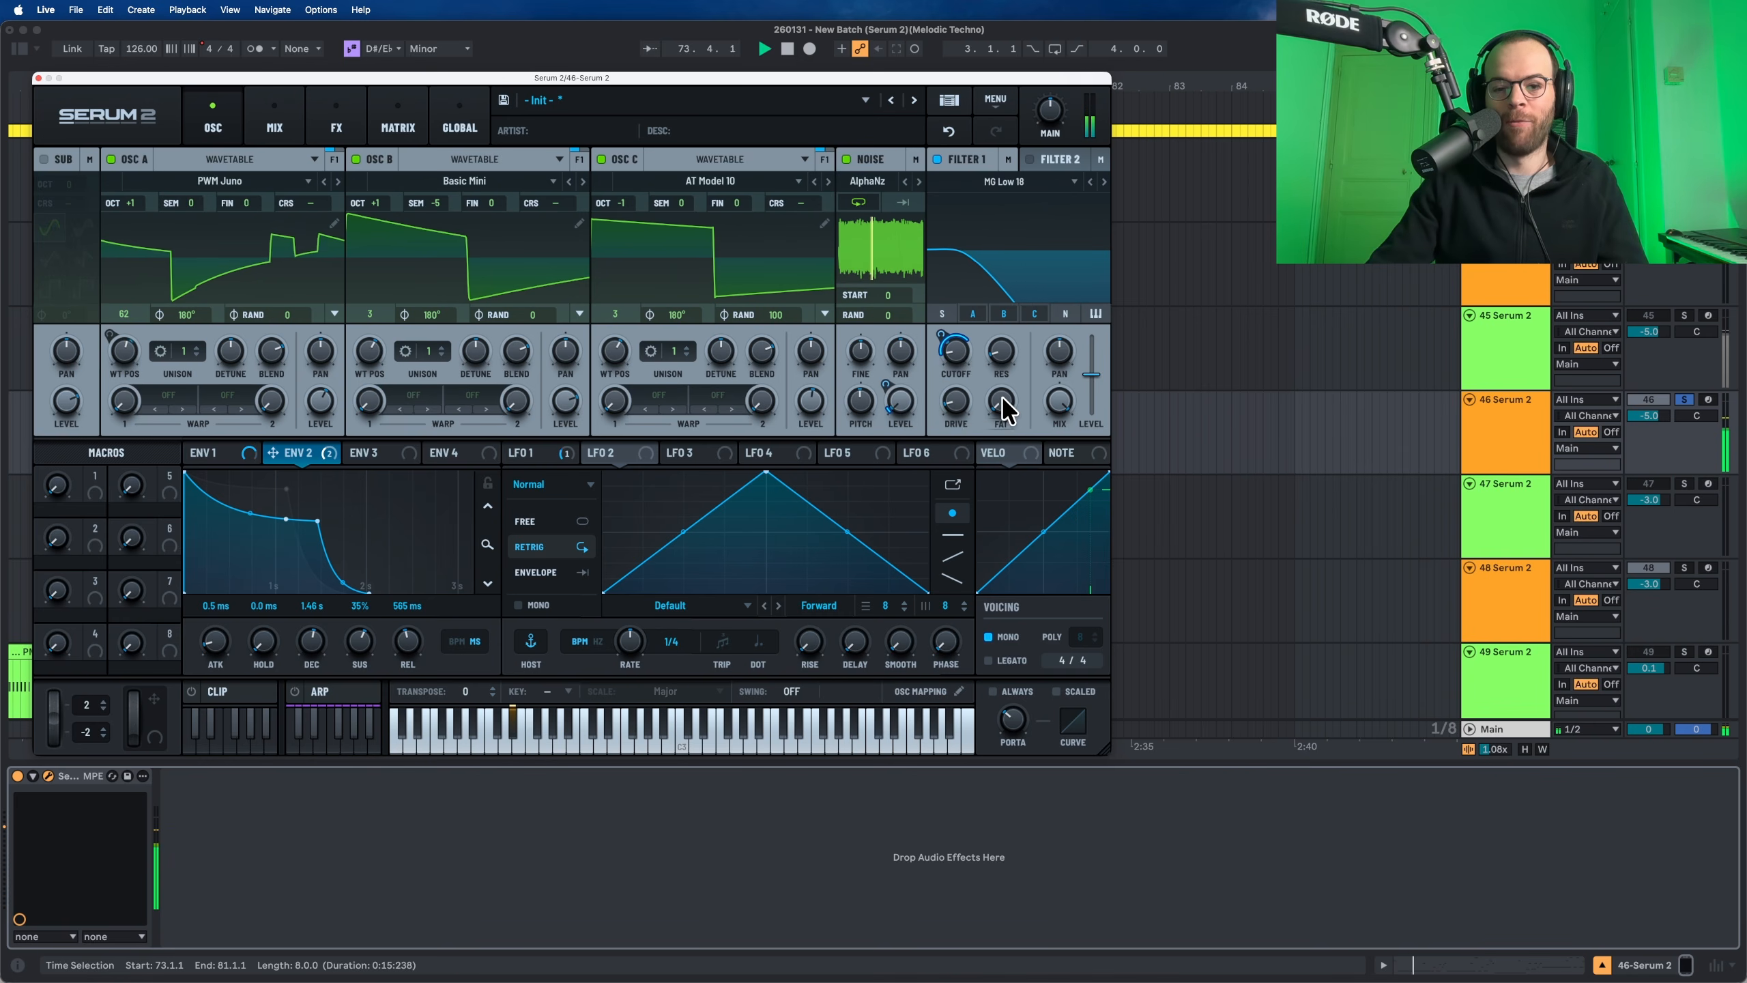
left_click_drag(1009, 416, 1007, 389)
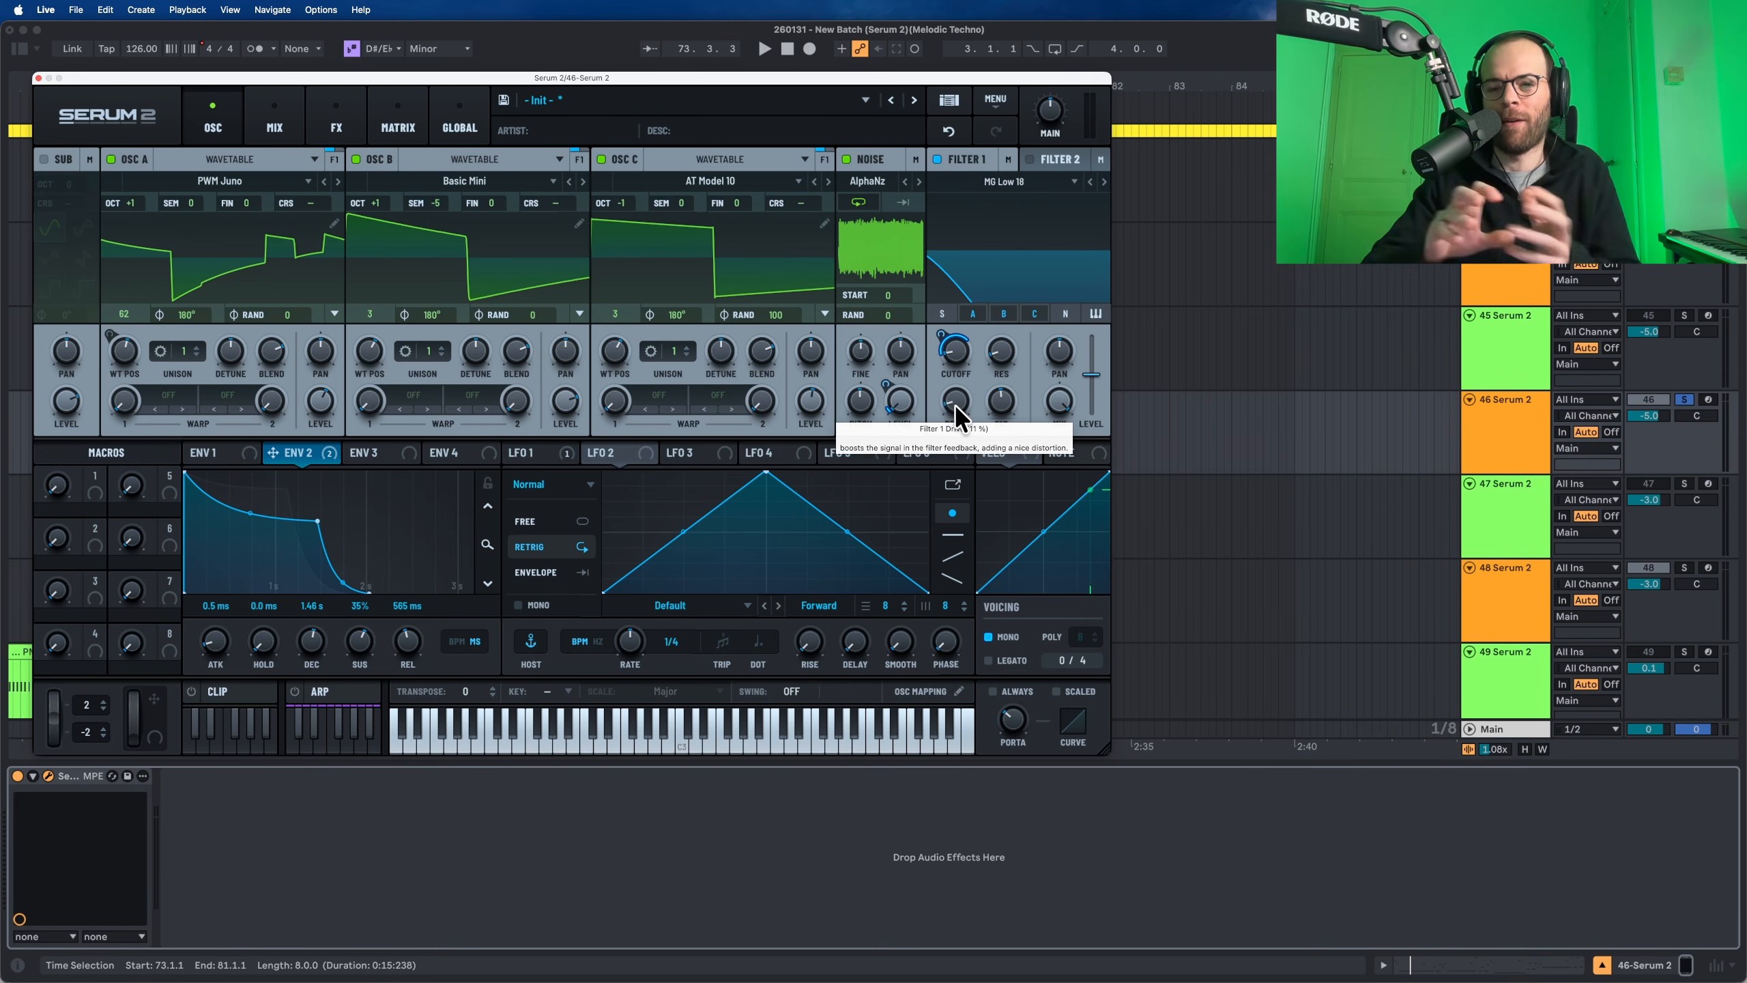
key("space")
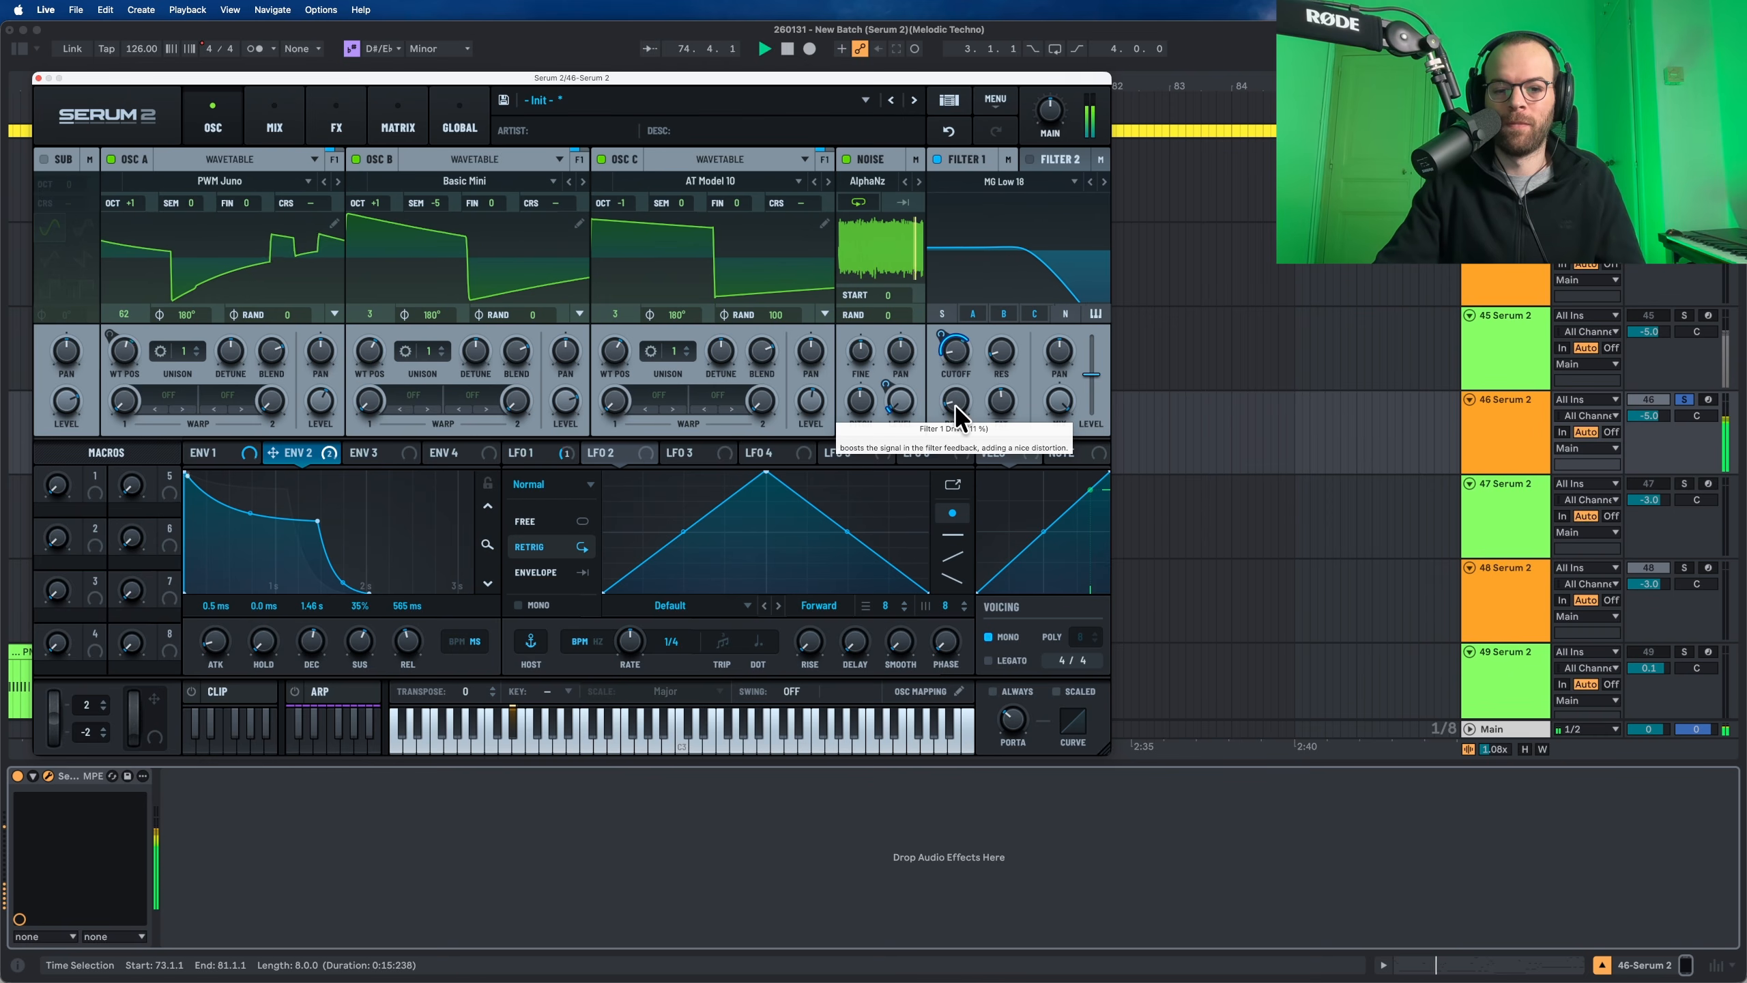
Step: Modulate filter 1's cutoff with velocity at about 23% and also with the note source, auditioning the bass
left_click_drag(1012, 455, 939, 406)
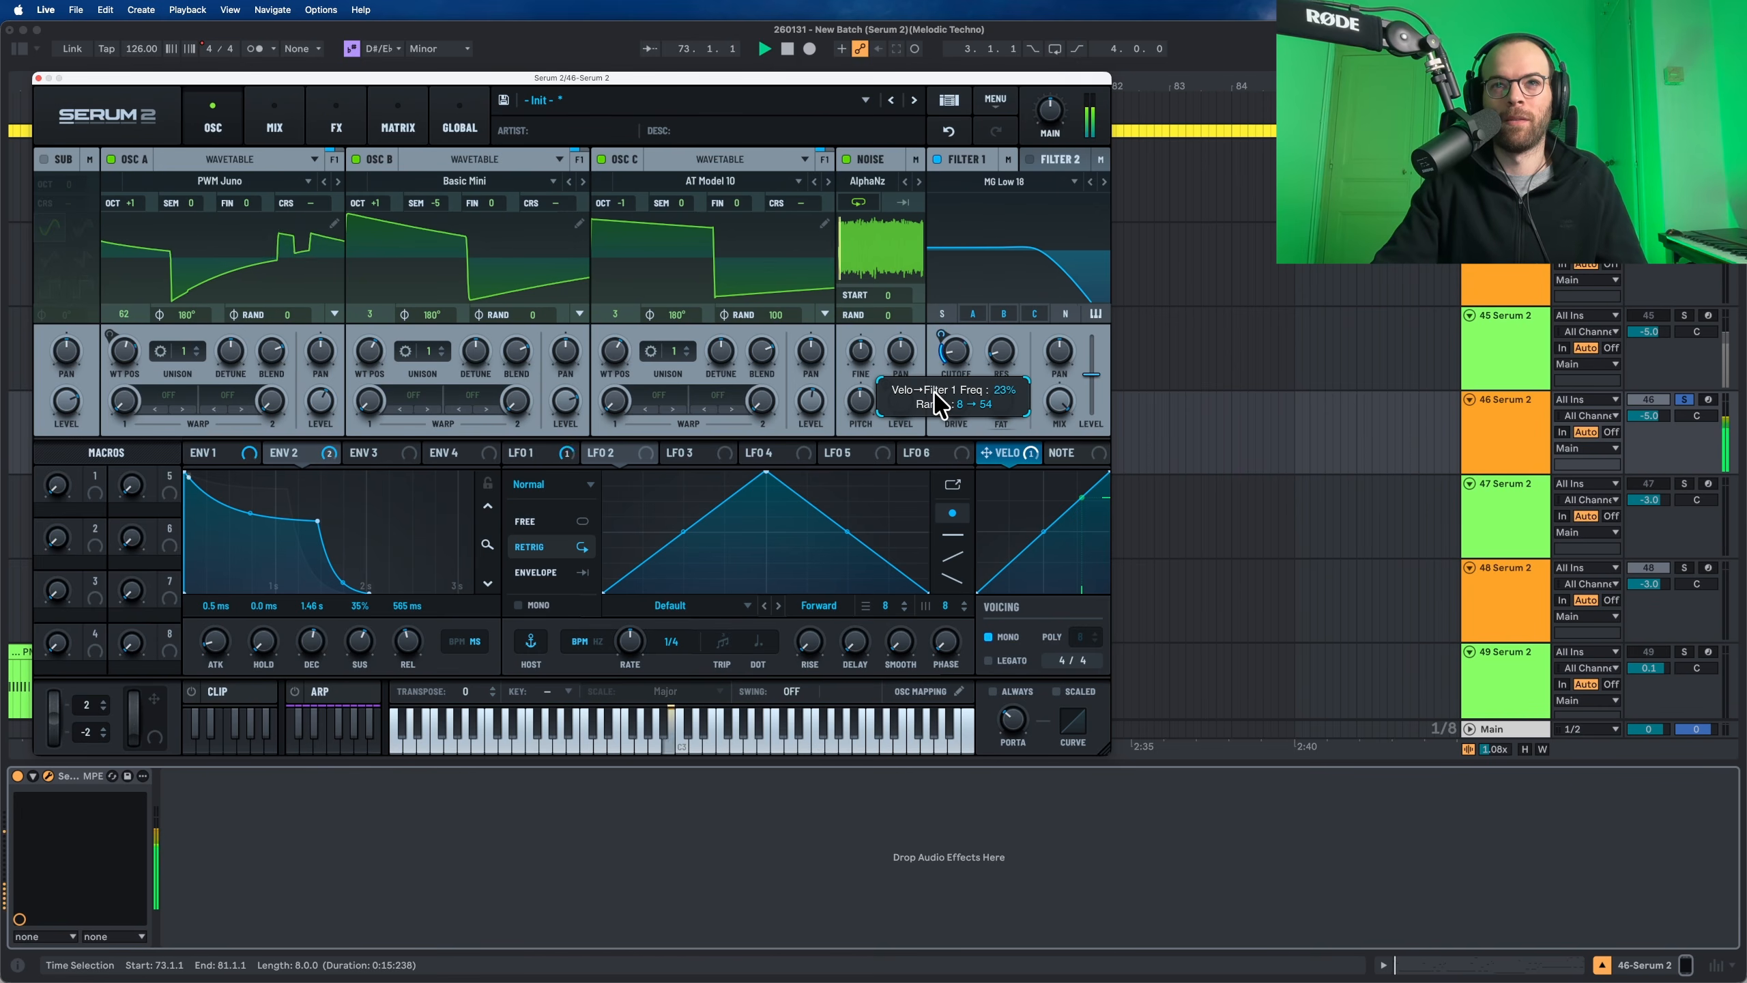
key("space")
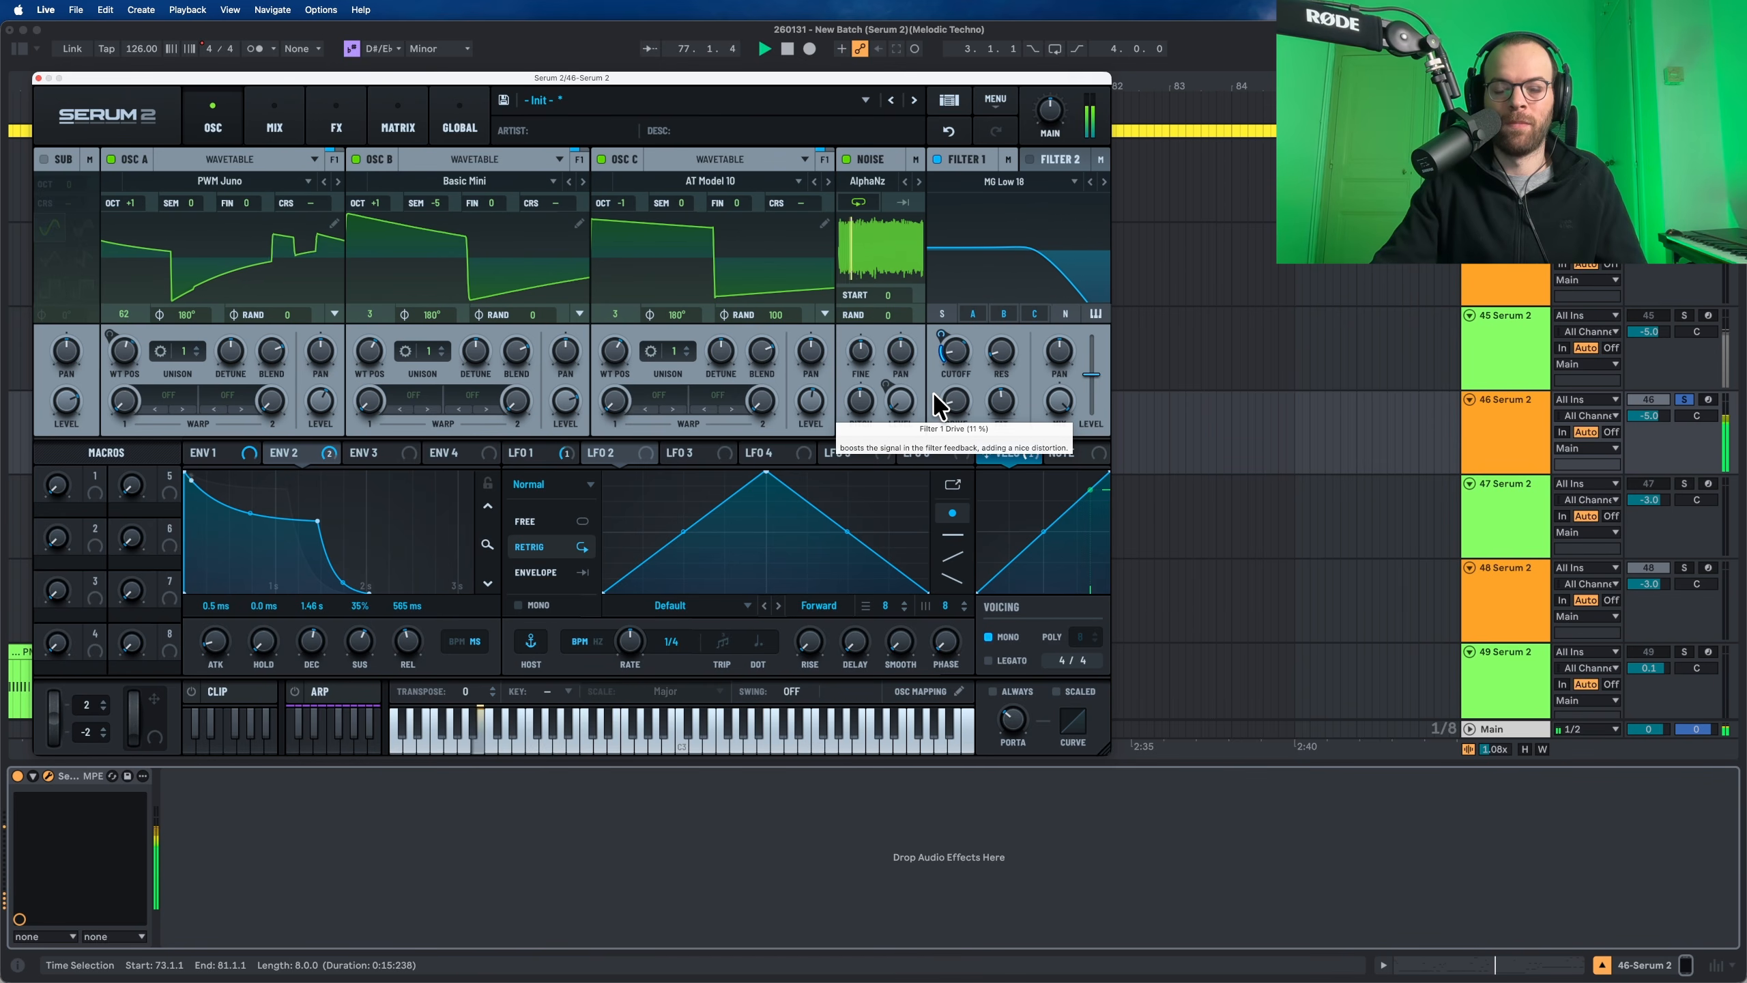
left_click(1071, 454)
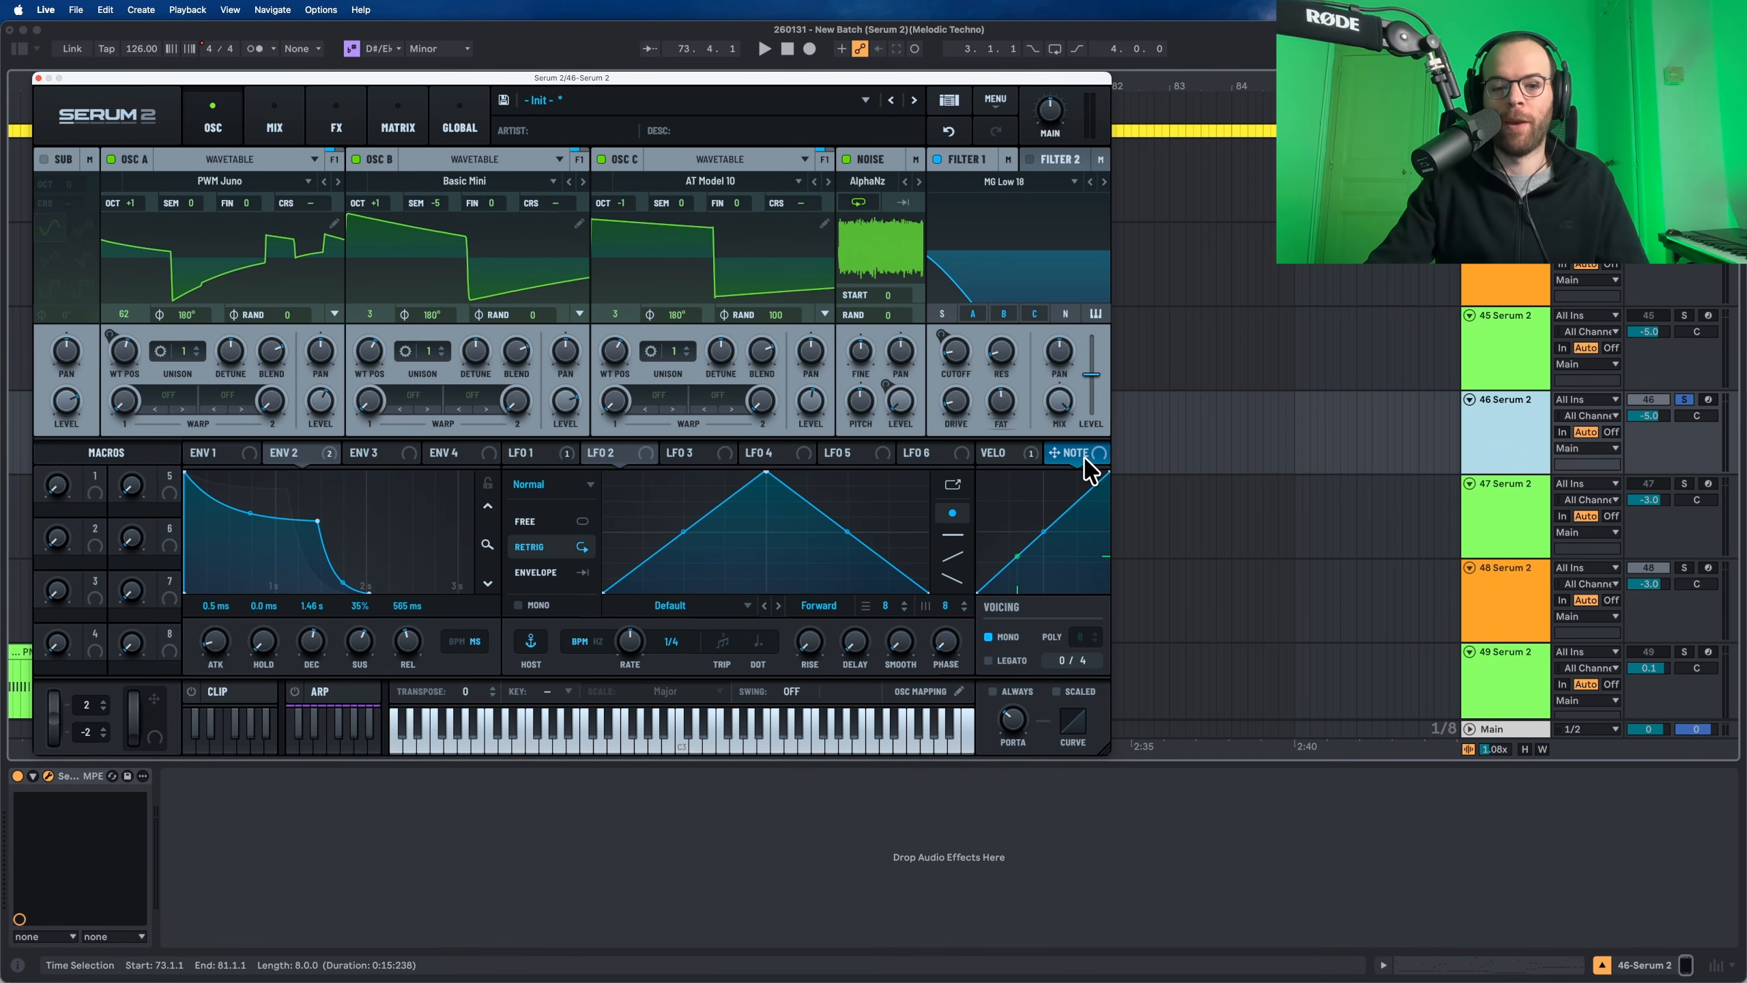
left_click_drag(1086, 460, 933, 405)
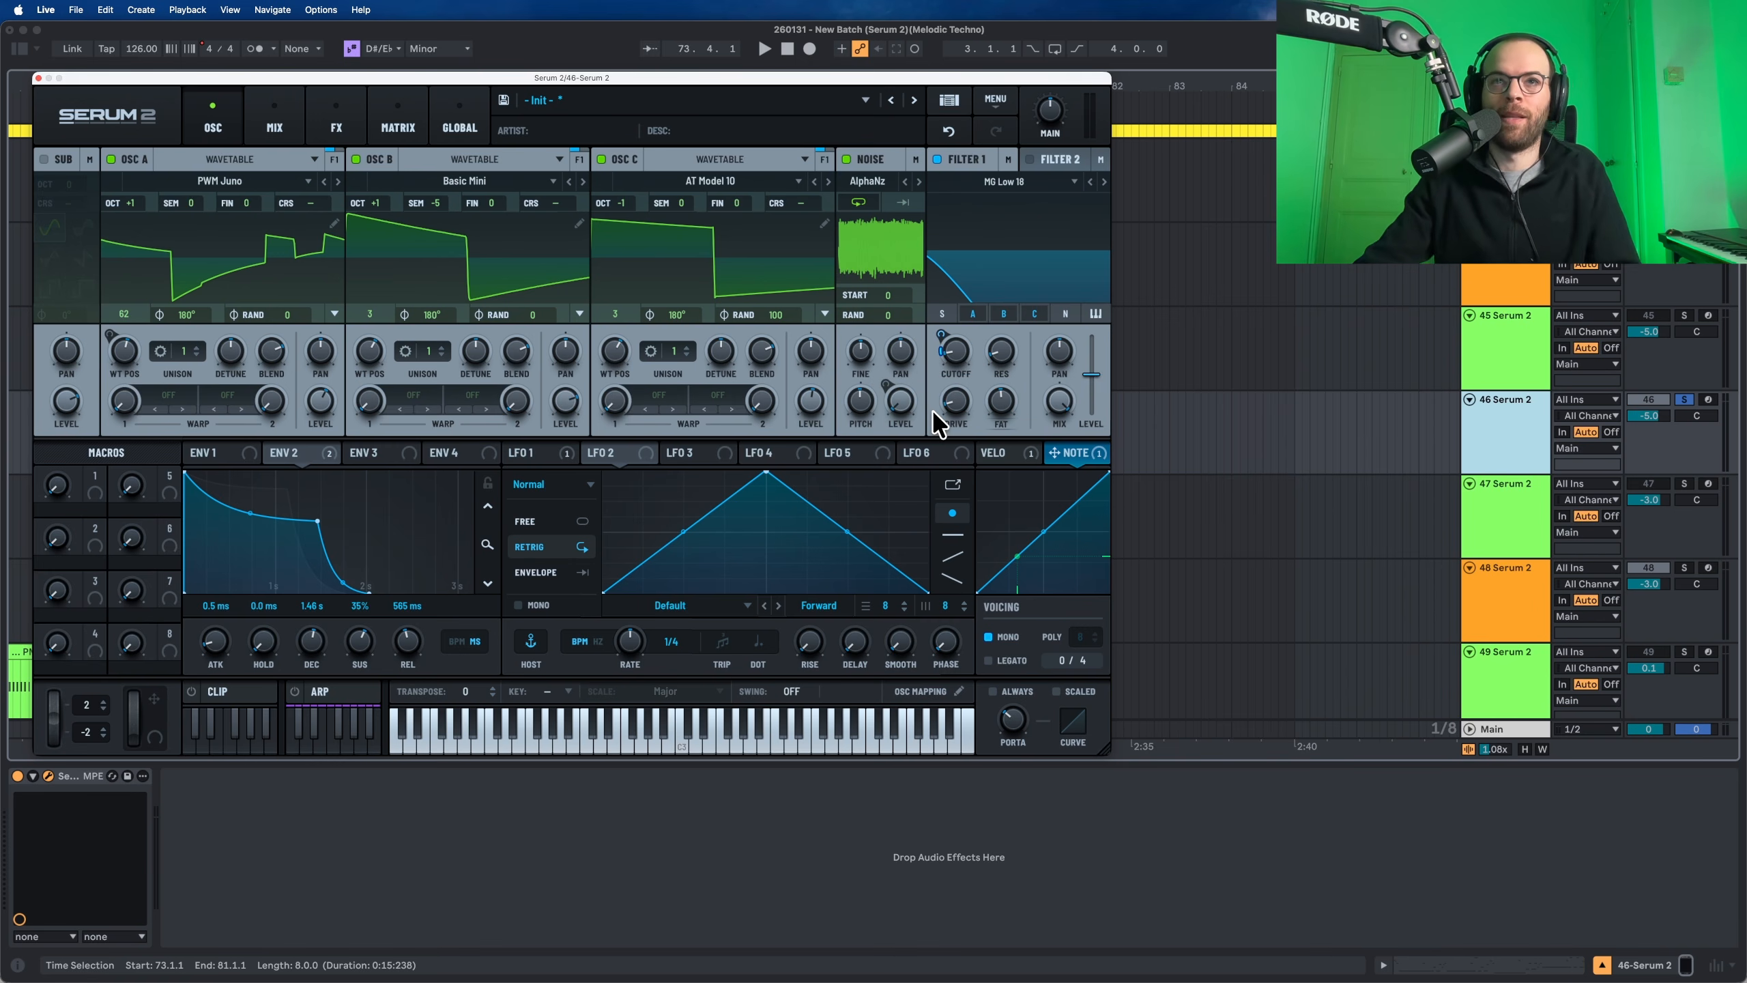
key("space")
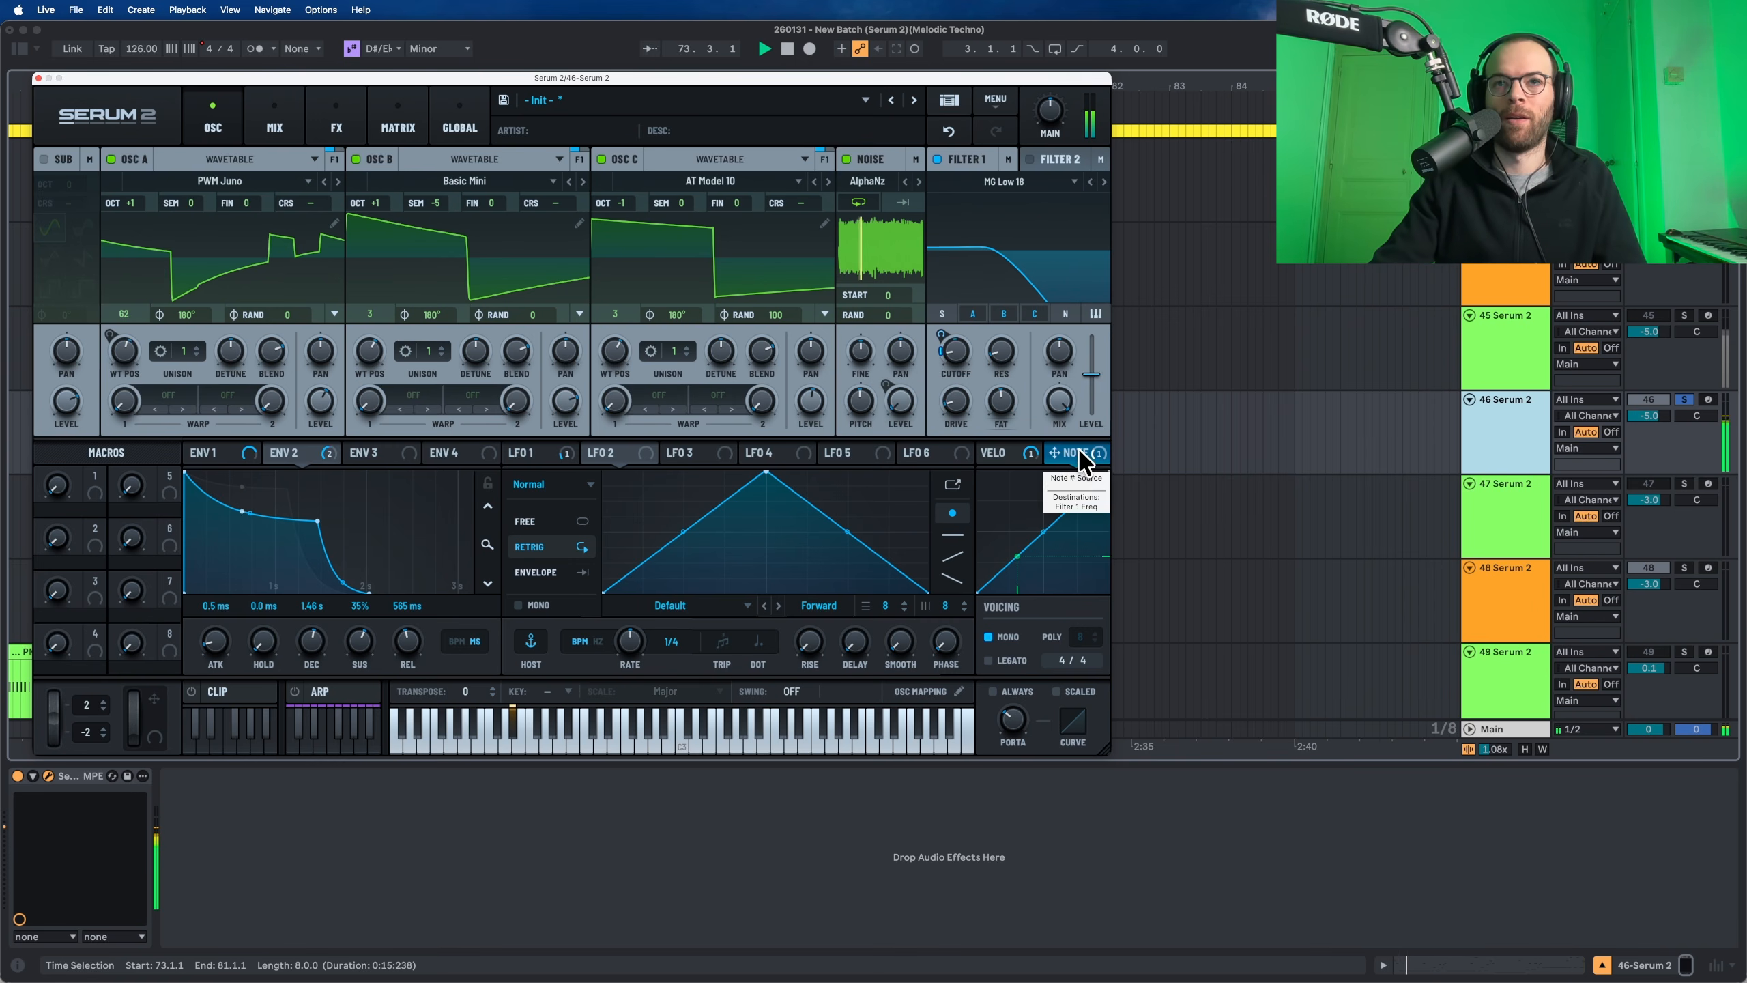
key("space")
Step: Modulate filter 1's resonance with the note source and audition the bass
left_click_drag(1078, 460, 985, 346)
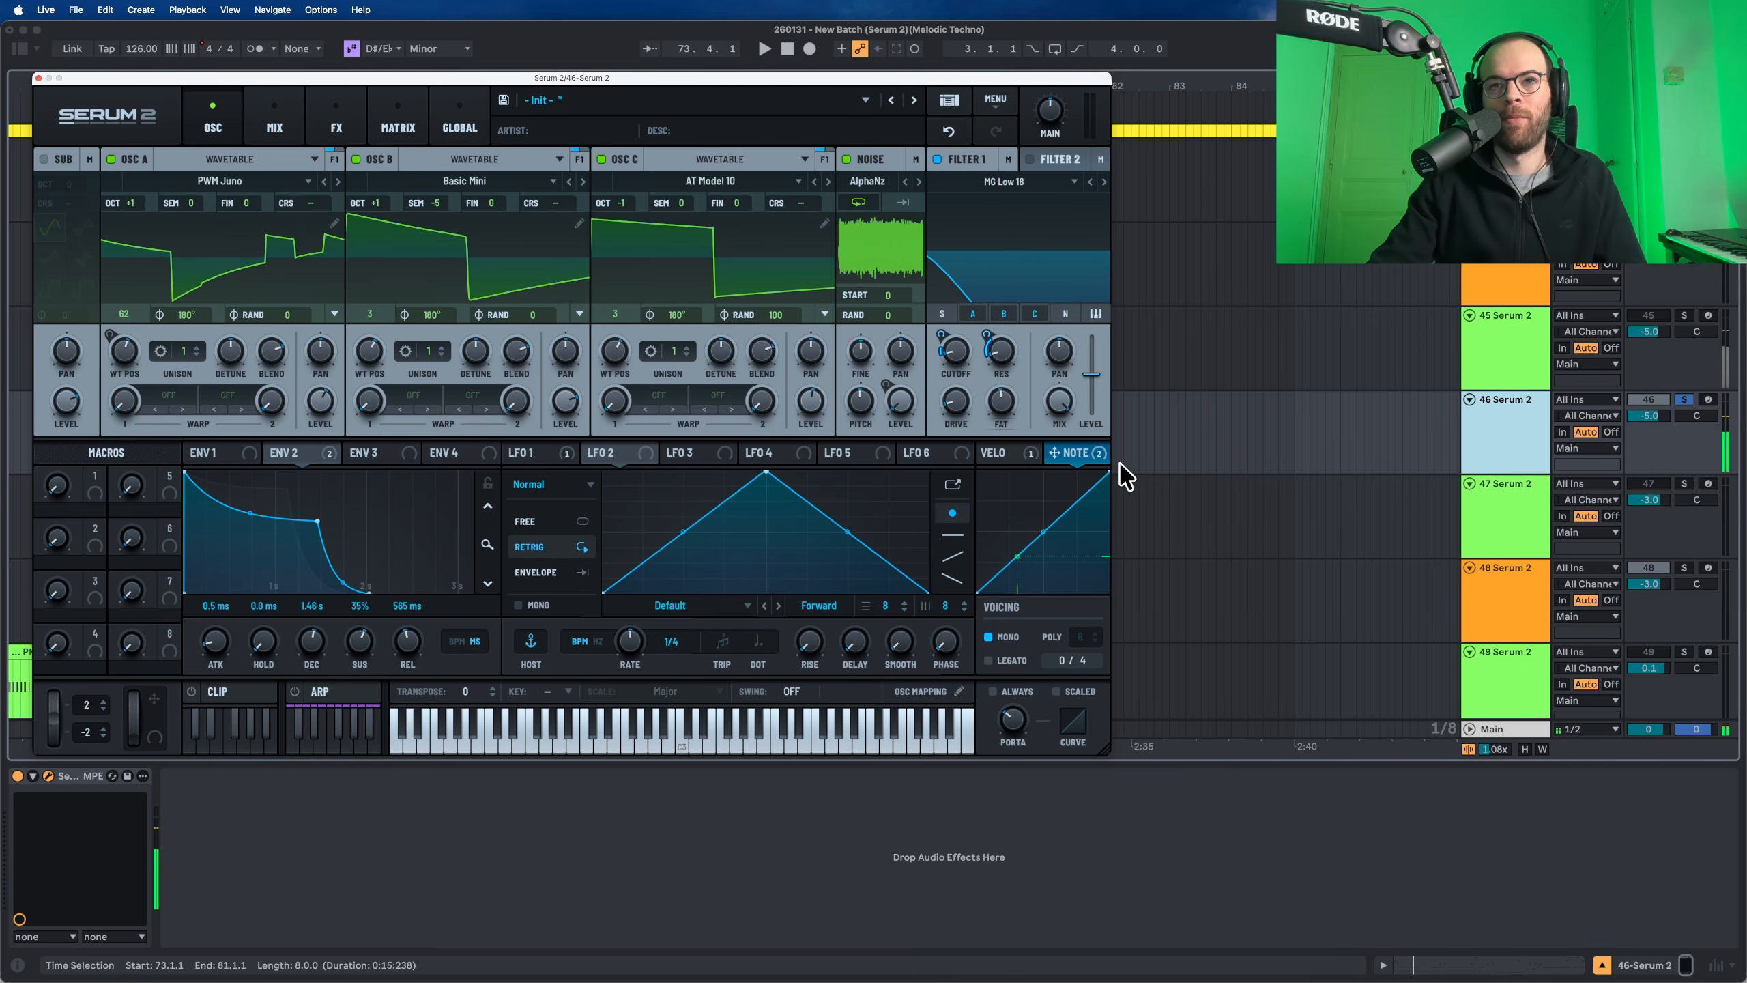
mouse_move(1004, 356)
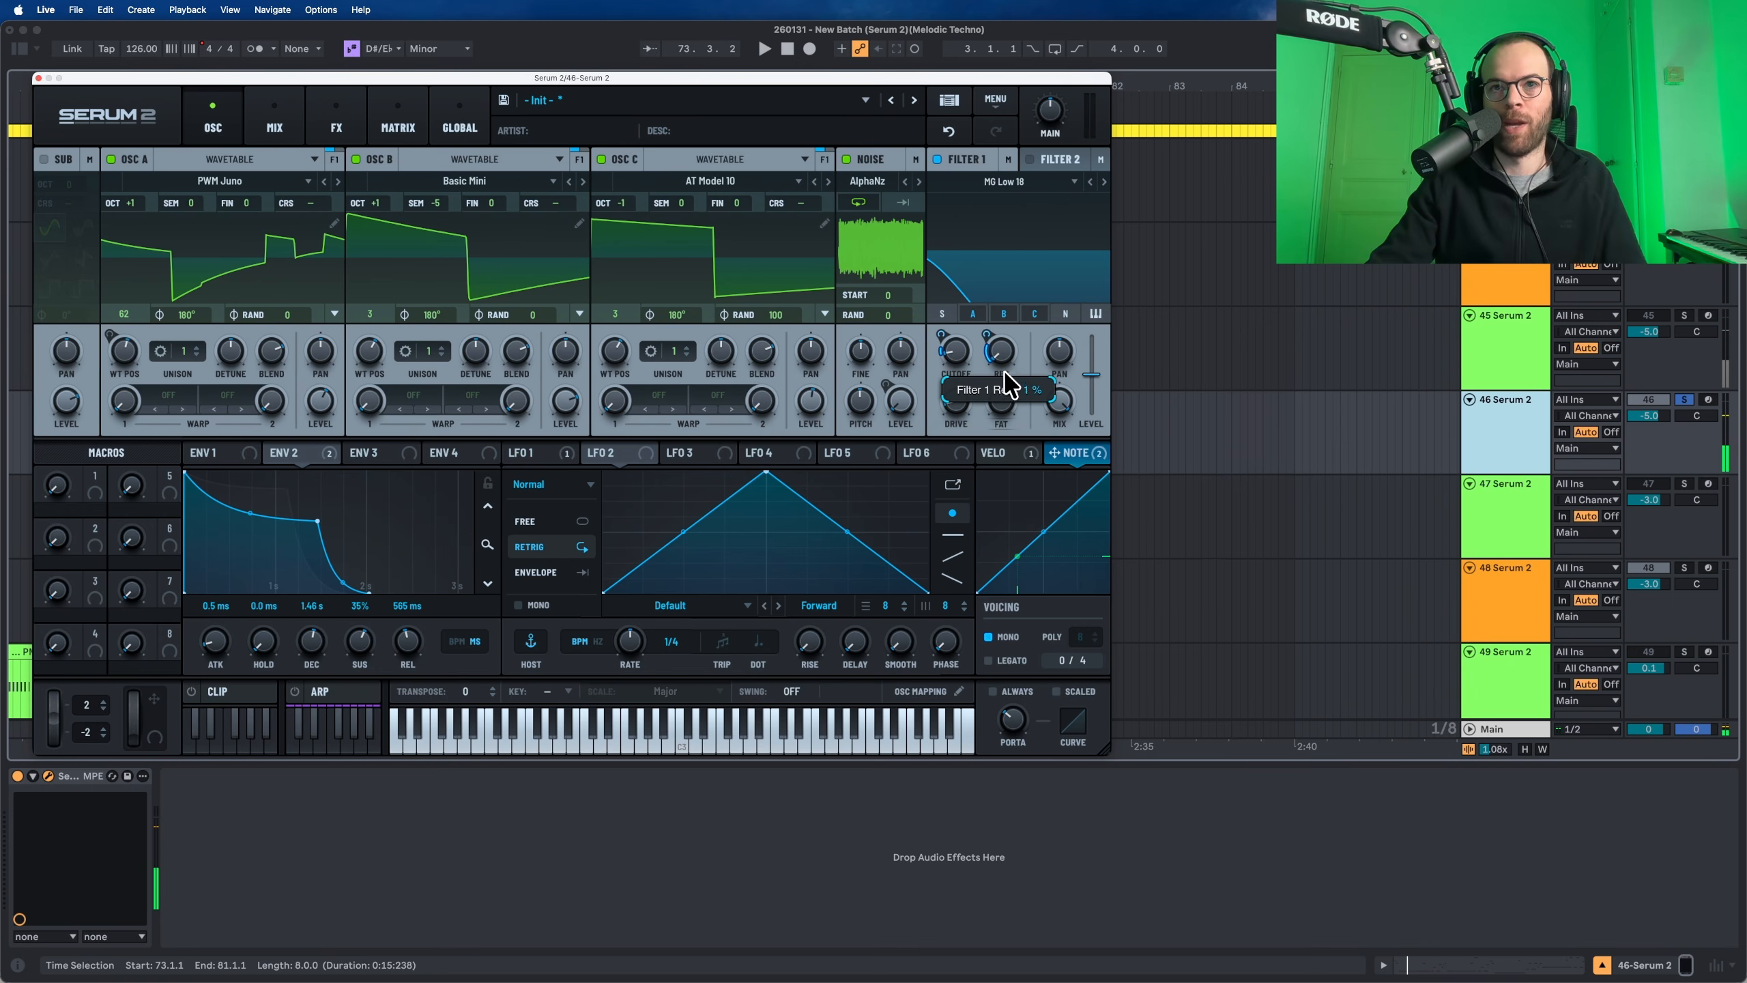
mouse_move(1006, 396)
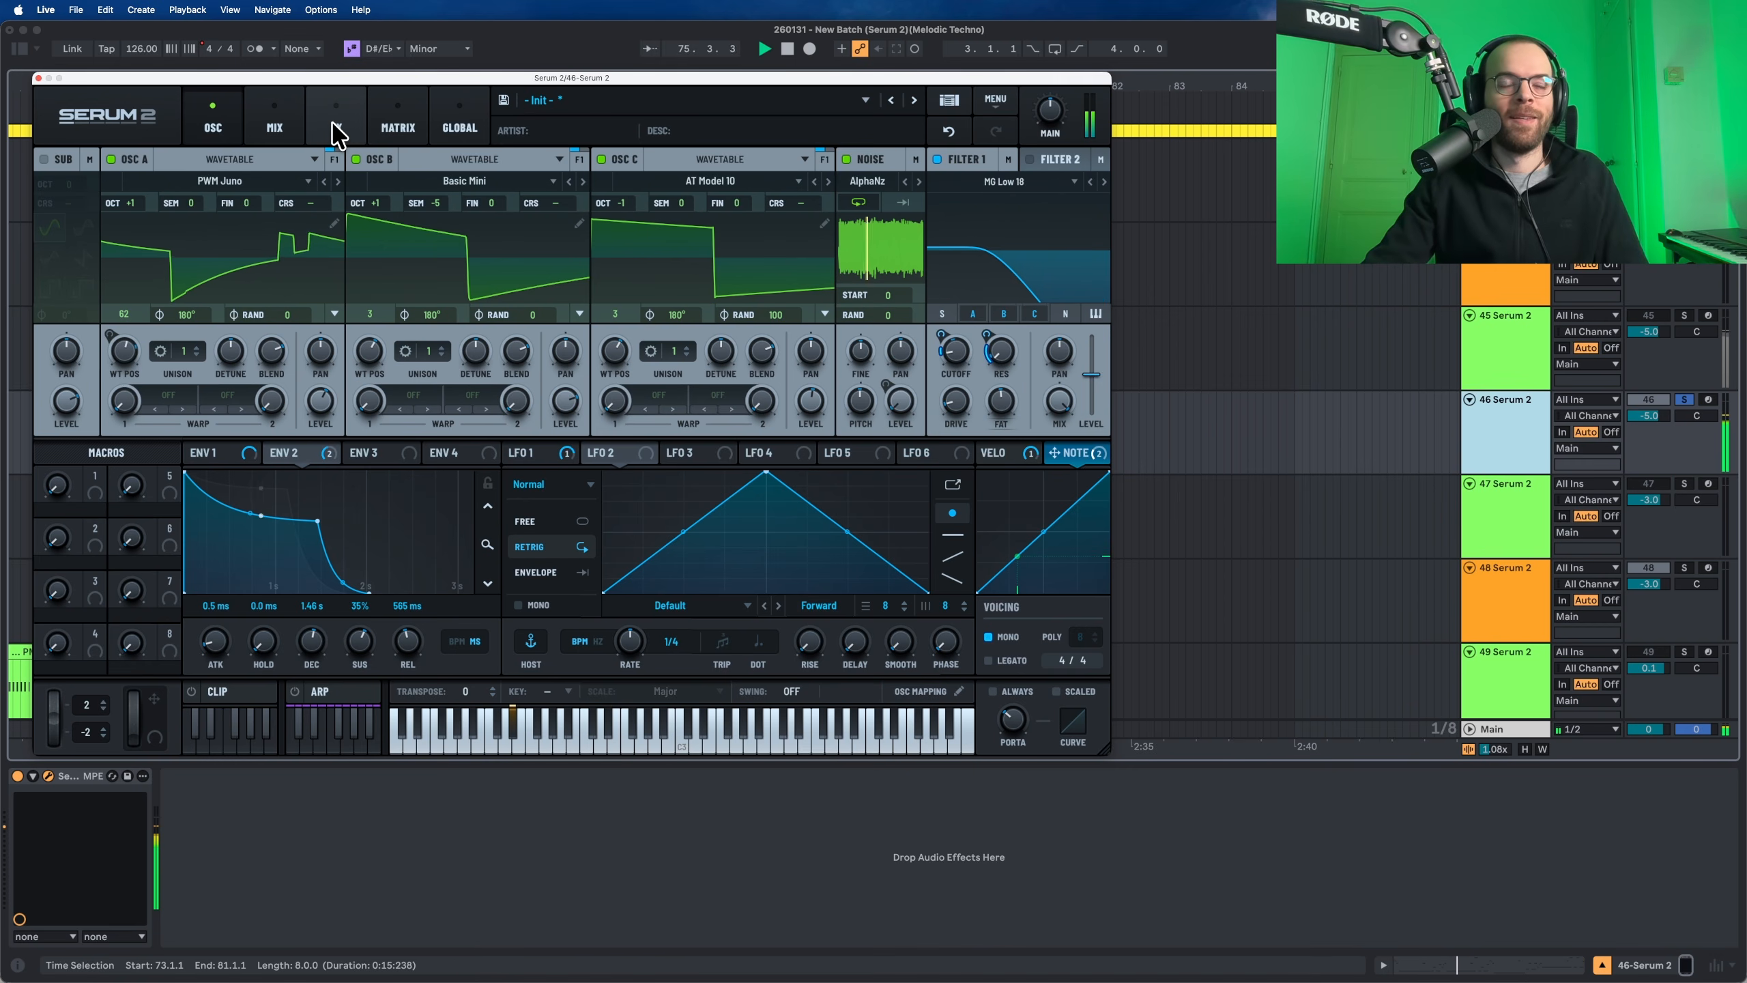
key("space")
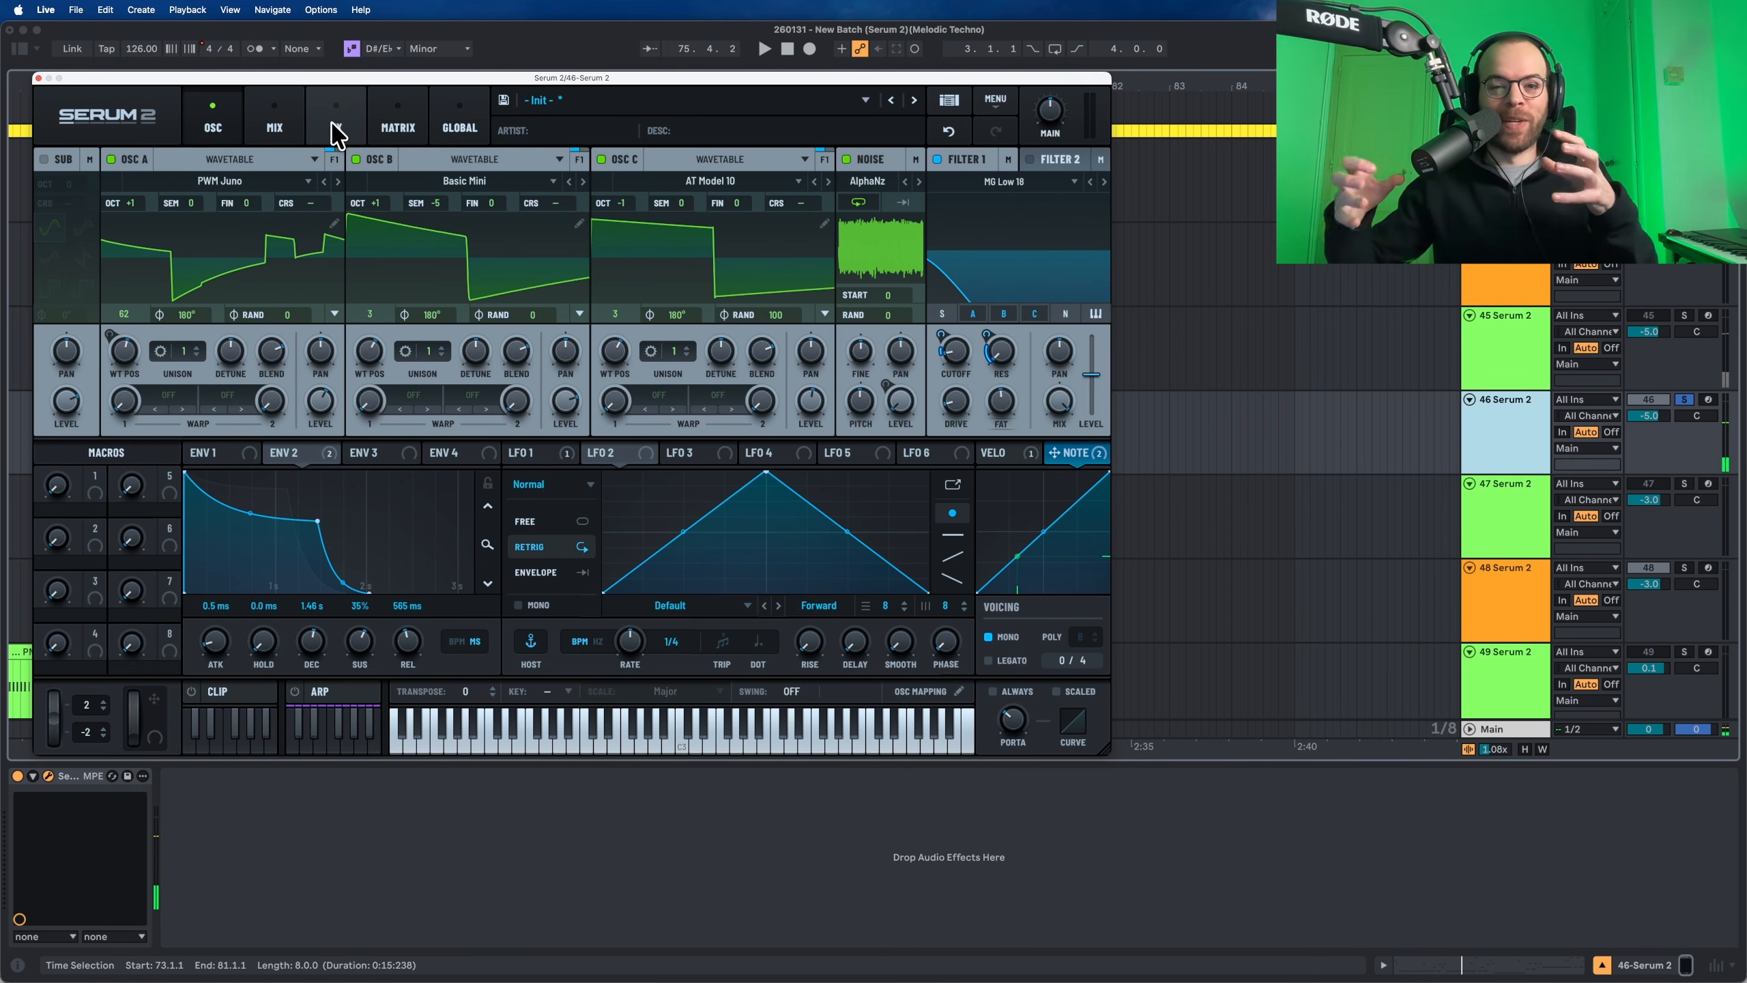
Step: Add a Distortion effect to the main effects chain
left_click(336, 128)
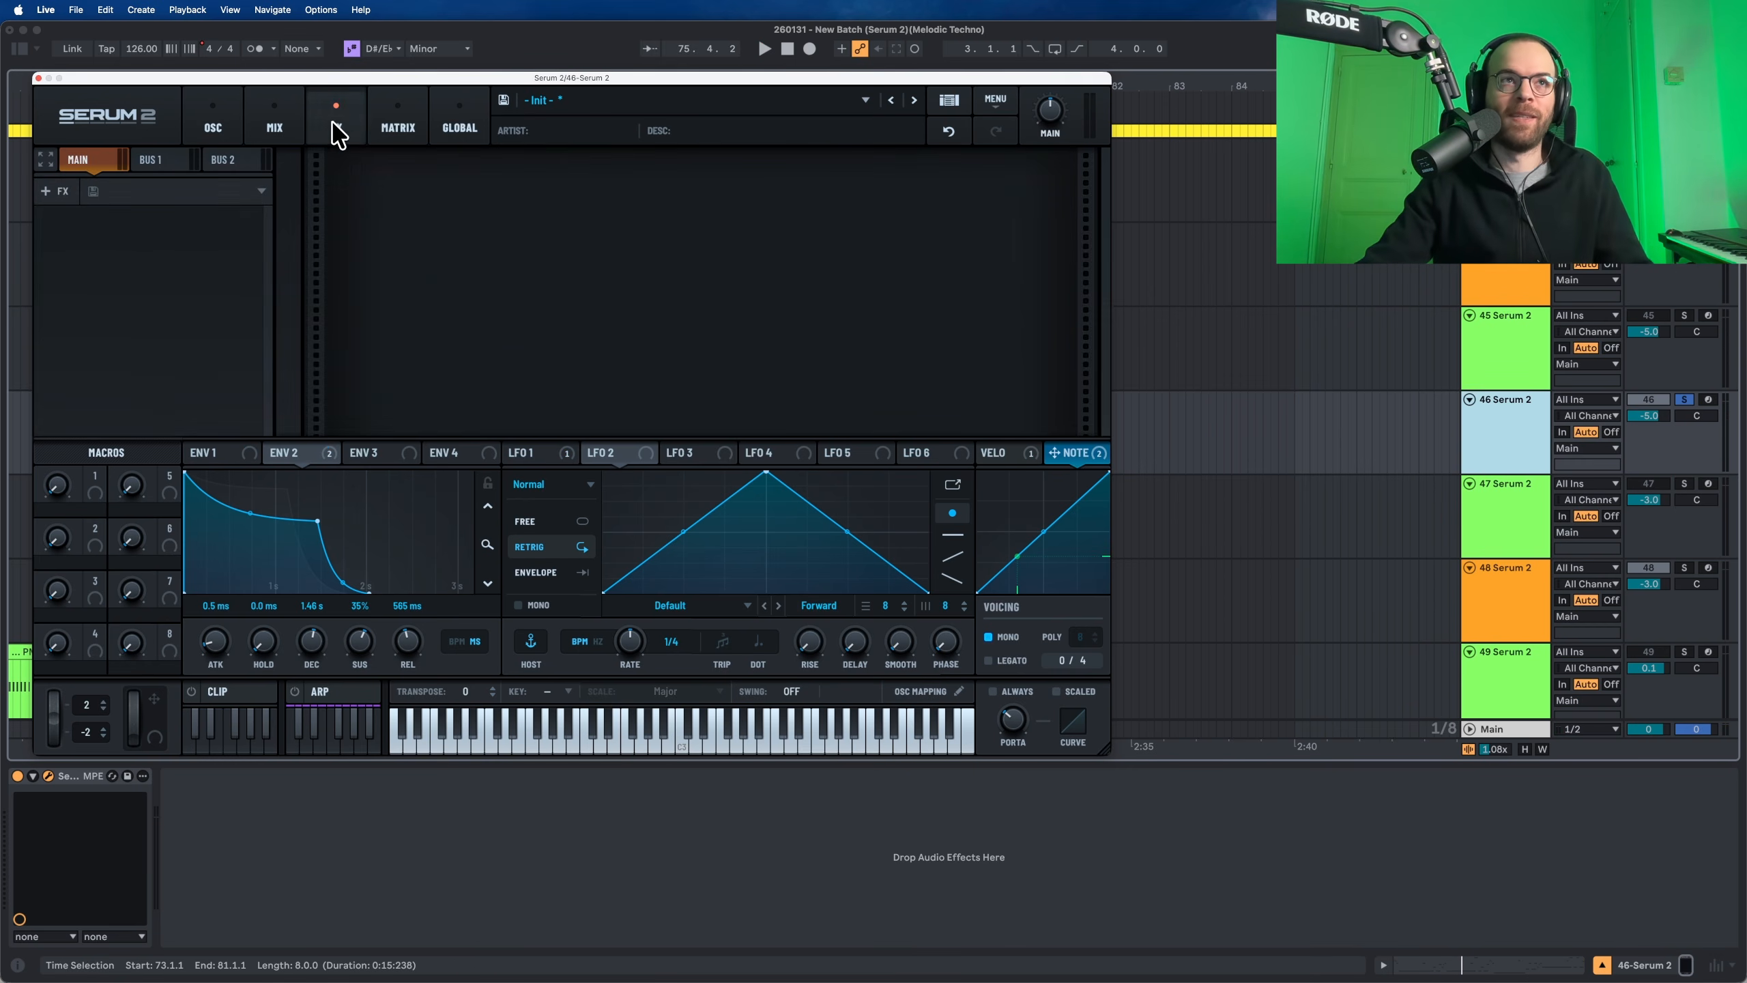
left_click(62, 192)
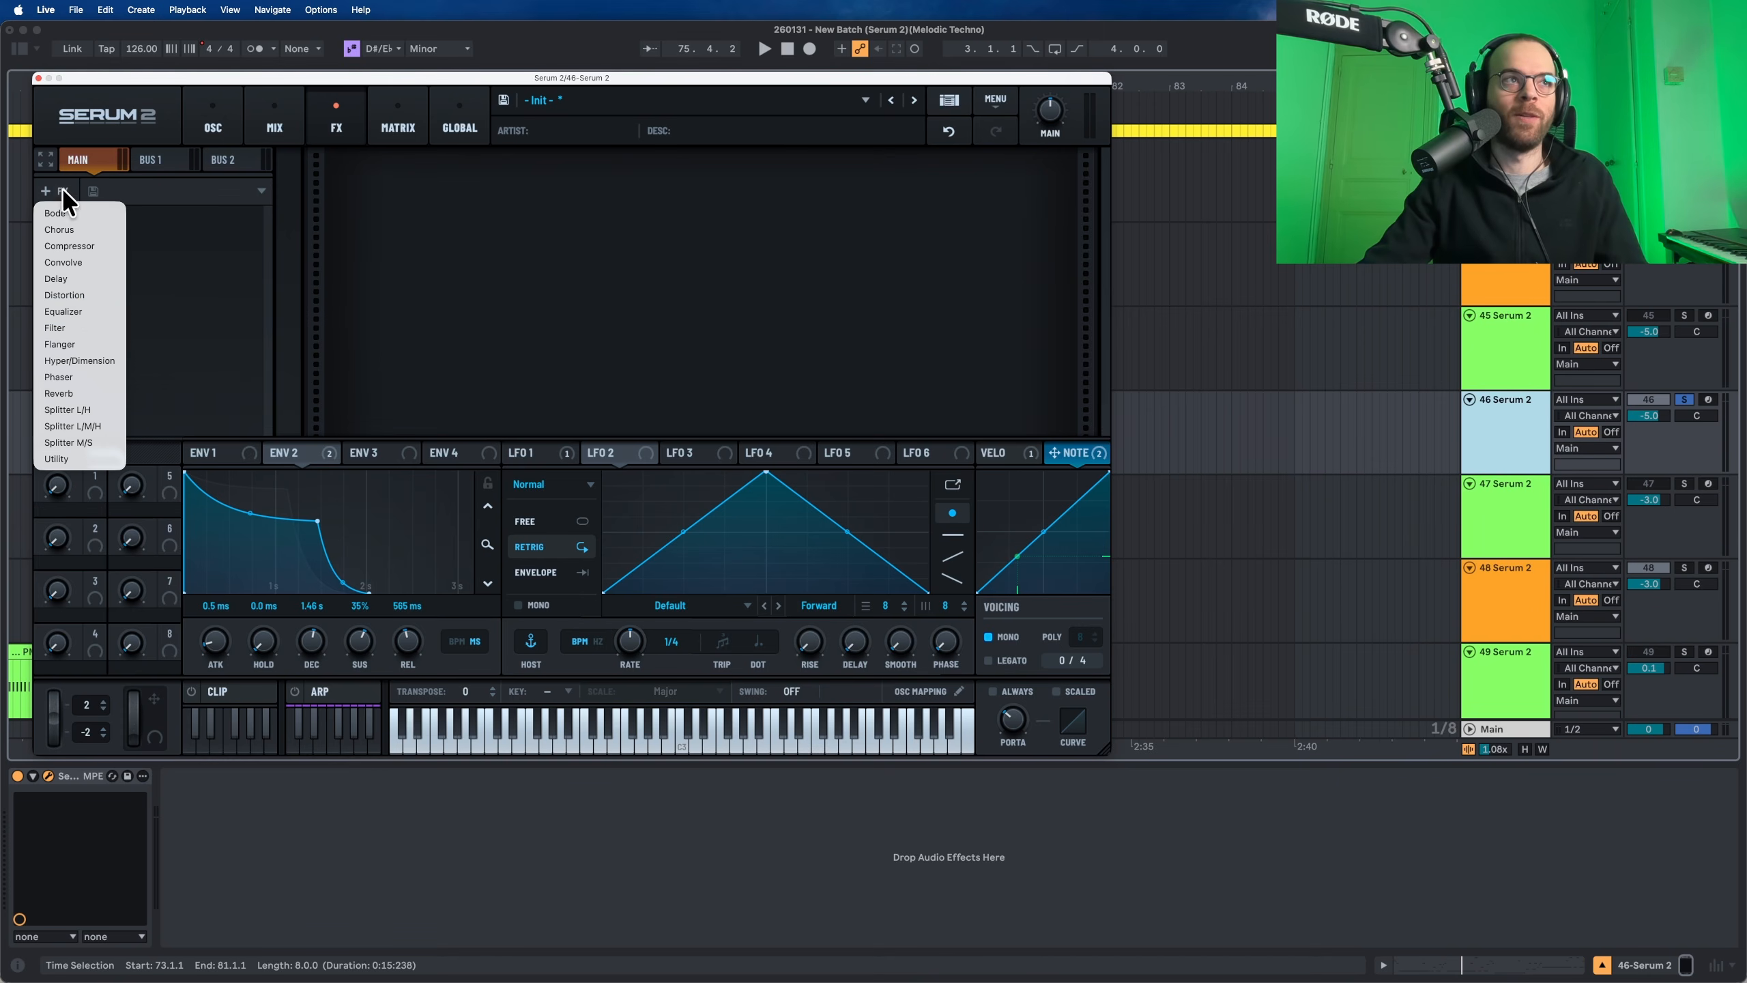
left_click(82, 295)
Step: Raise the Tube distortion's drive and adjust its mix while auditioning the bass
key("space")
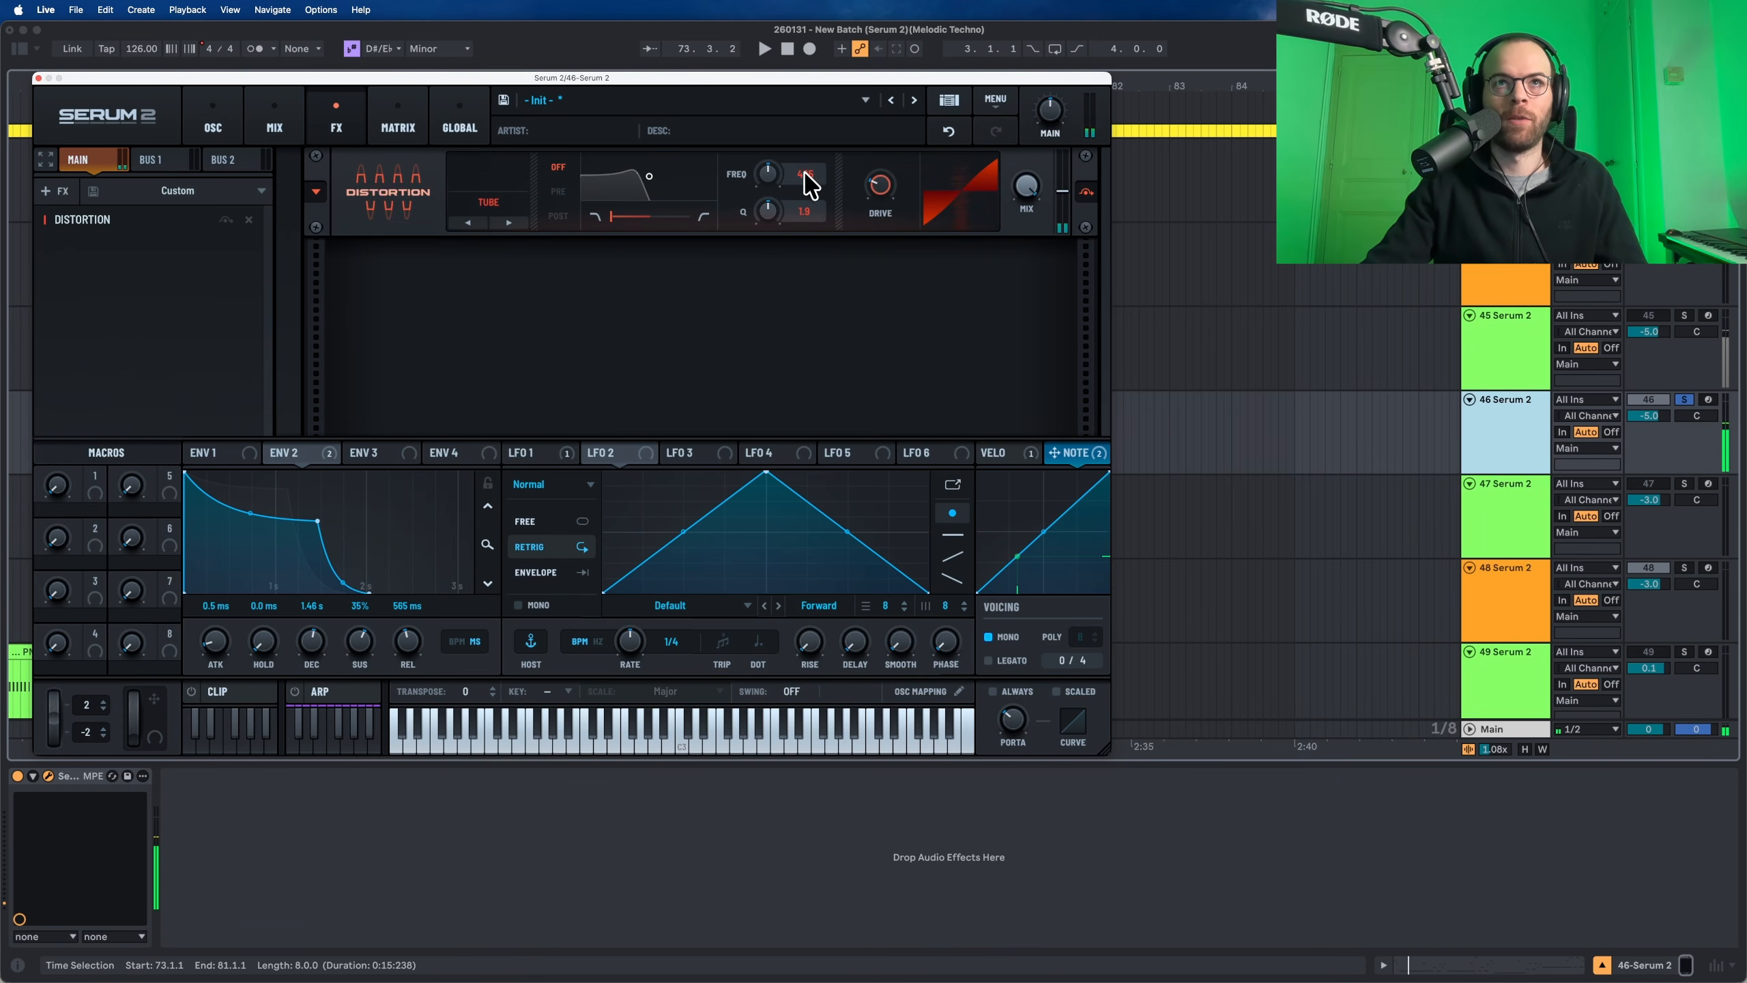
left_click_drag(881, 191, 892, 113)
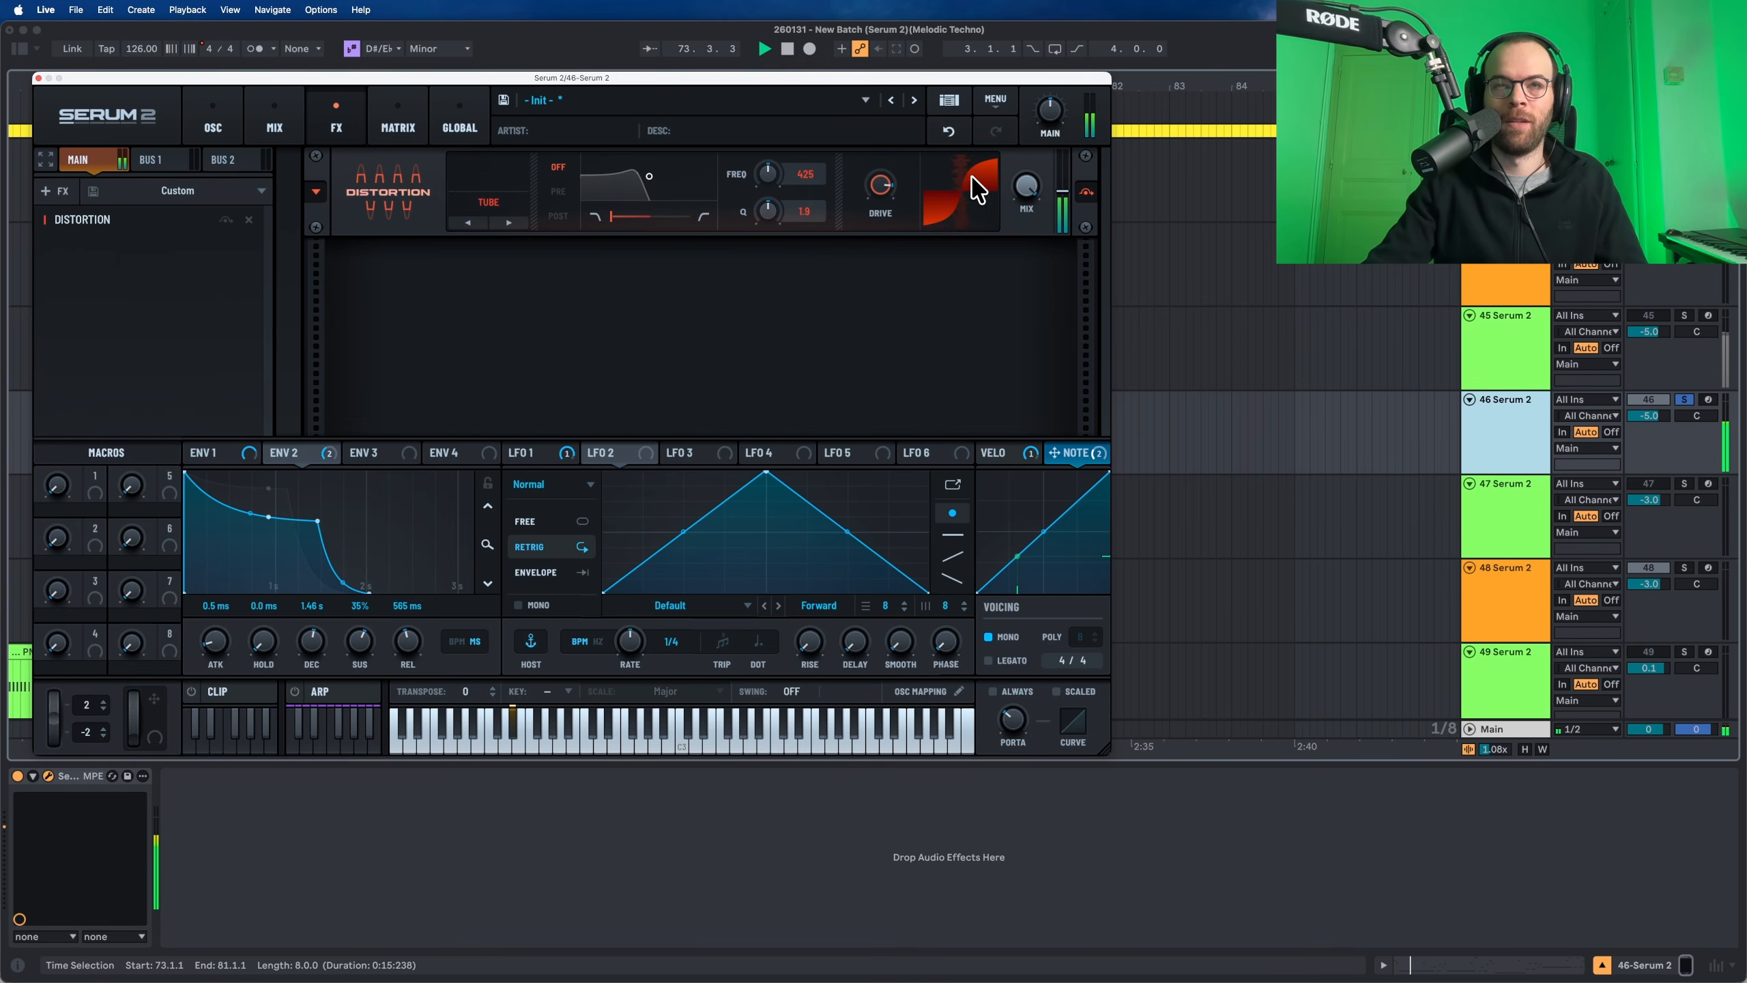
key("space")
left_click_drag(1025, 177, 1030, 242)
key("space")
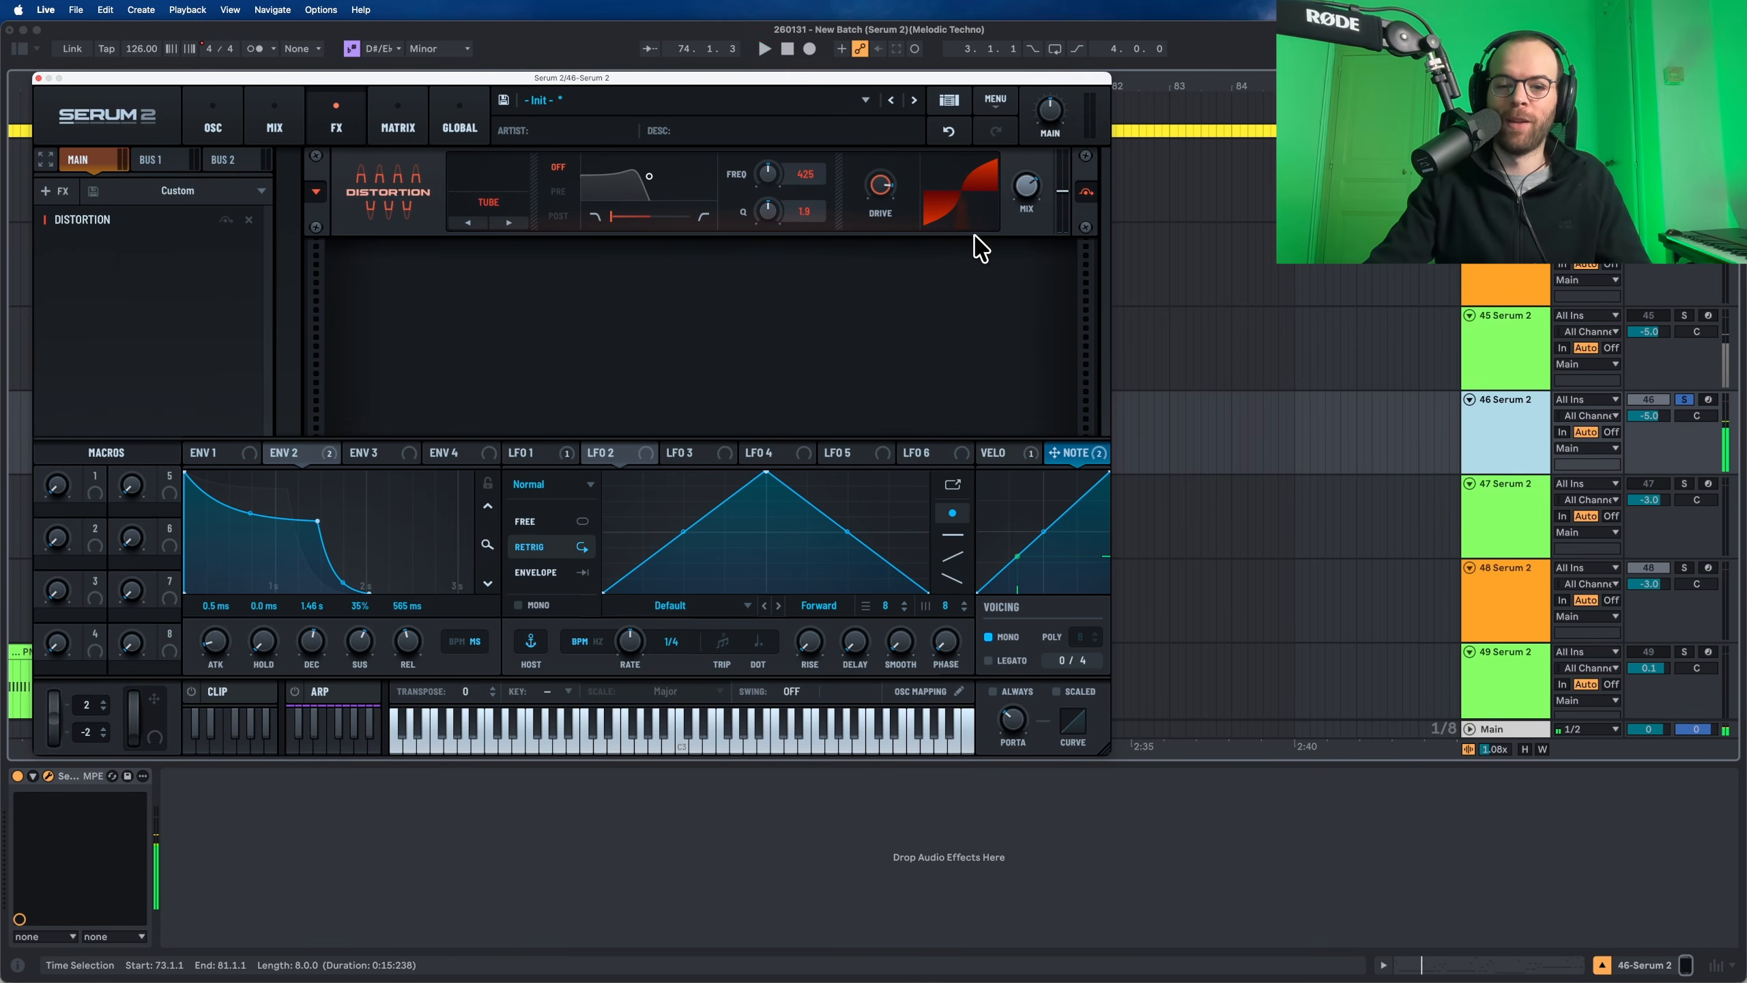
key("space")
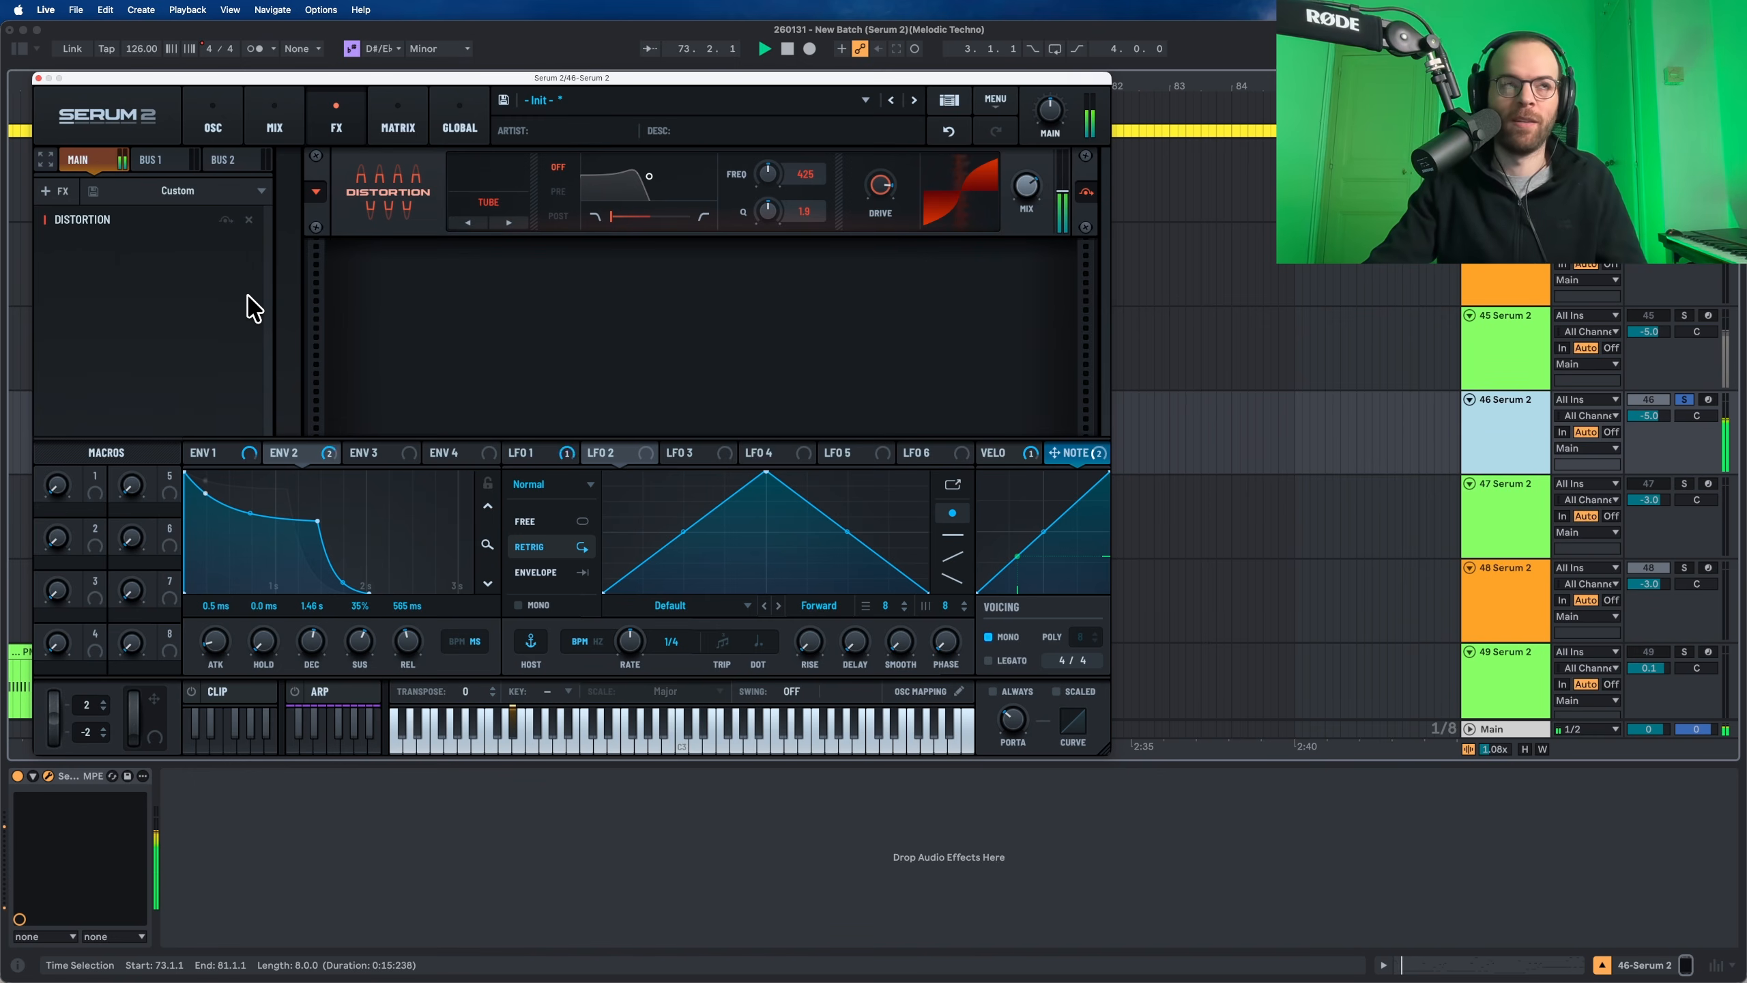
key("space")
Step: Add a Convolve effect after the distortion, load the factory medium impulse 80sVerb Room B, and audition the bass
left_click(49, 191)
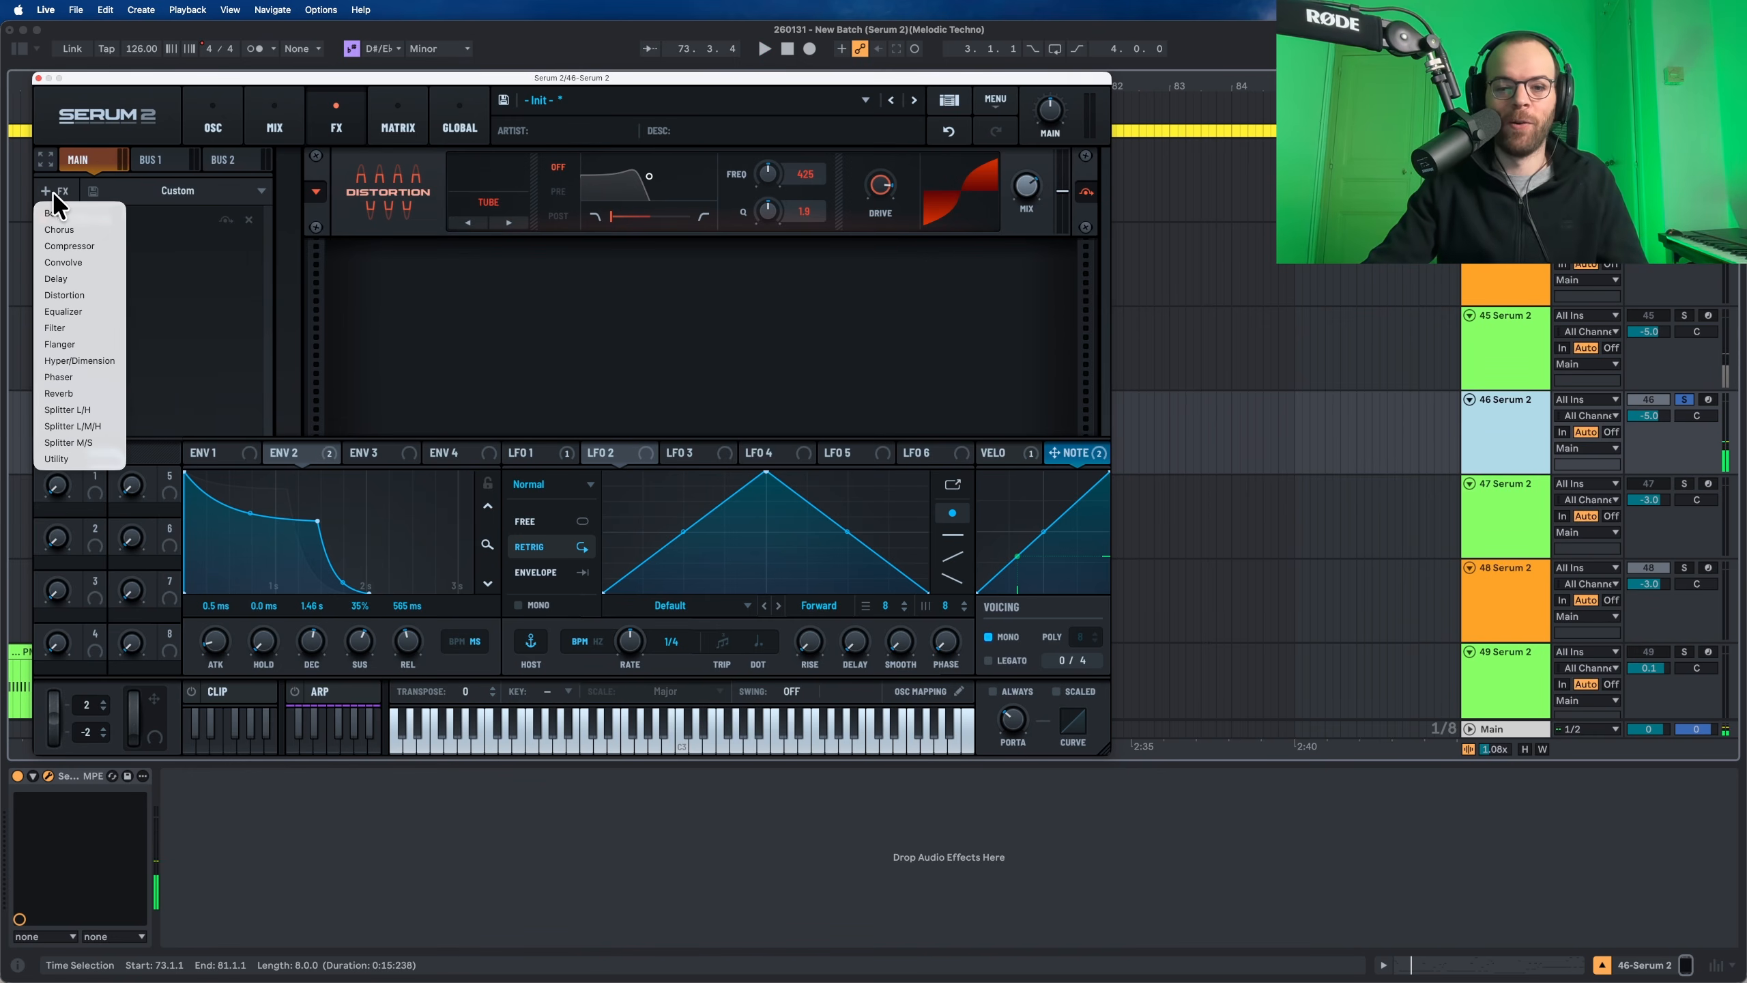
left_click(79, 262)
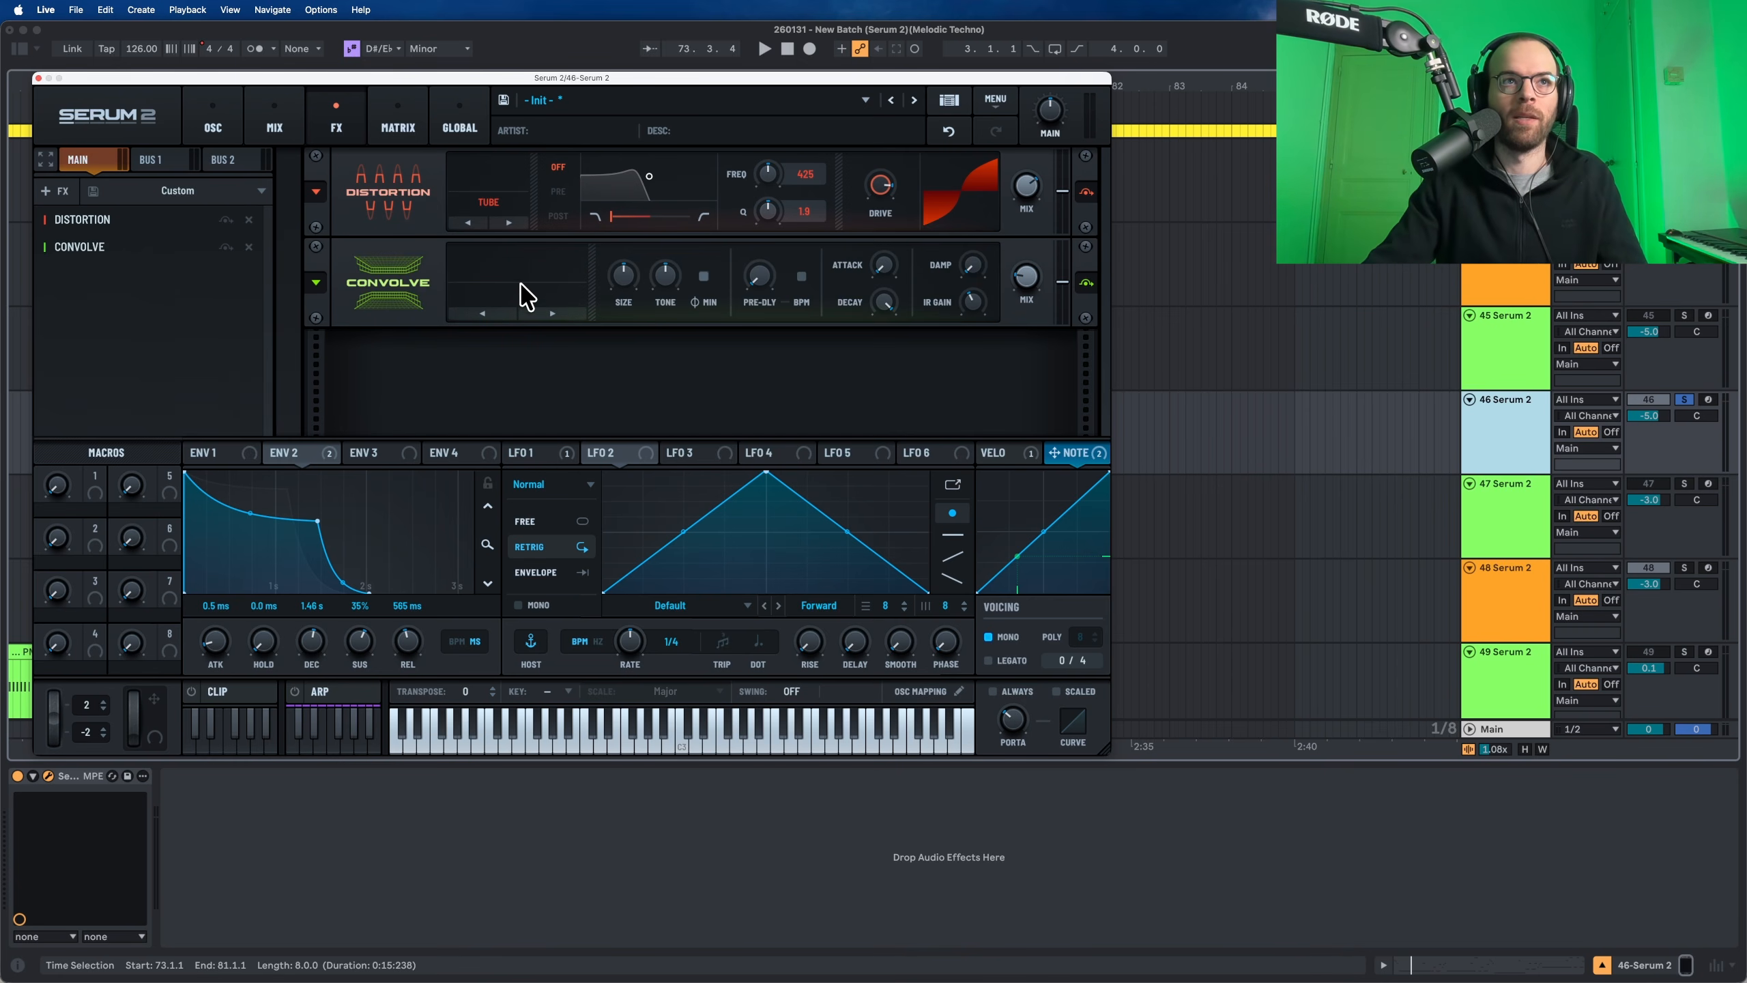
left_click(524, 296)
mouse_move(523, 312)
mouse_move(625, 378)
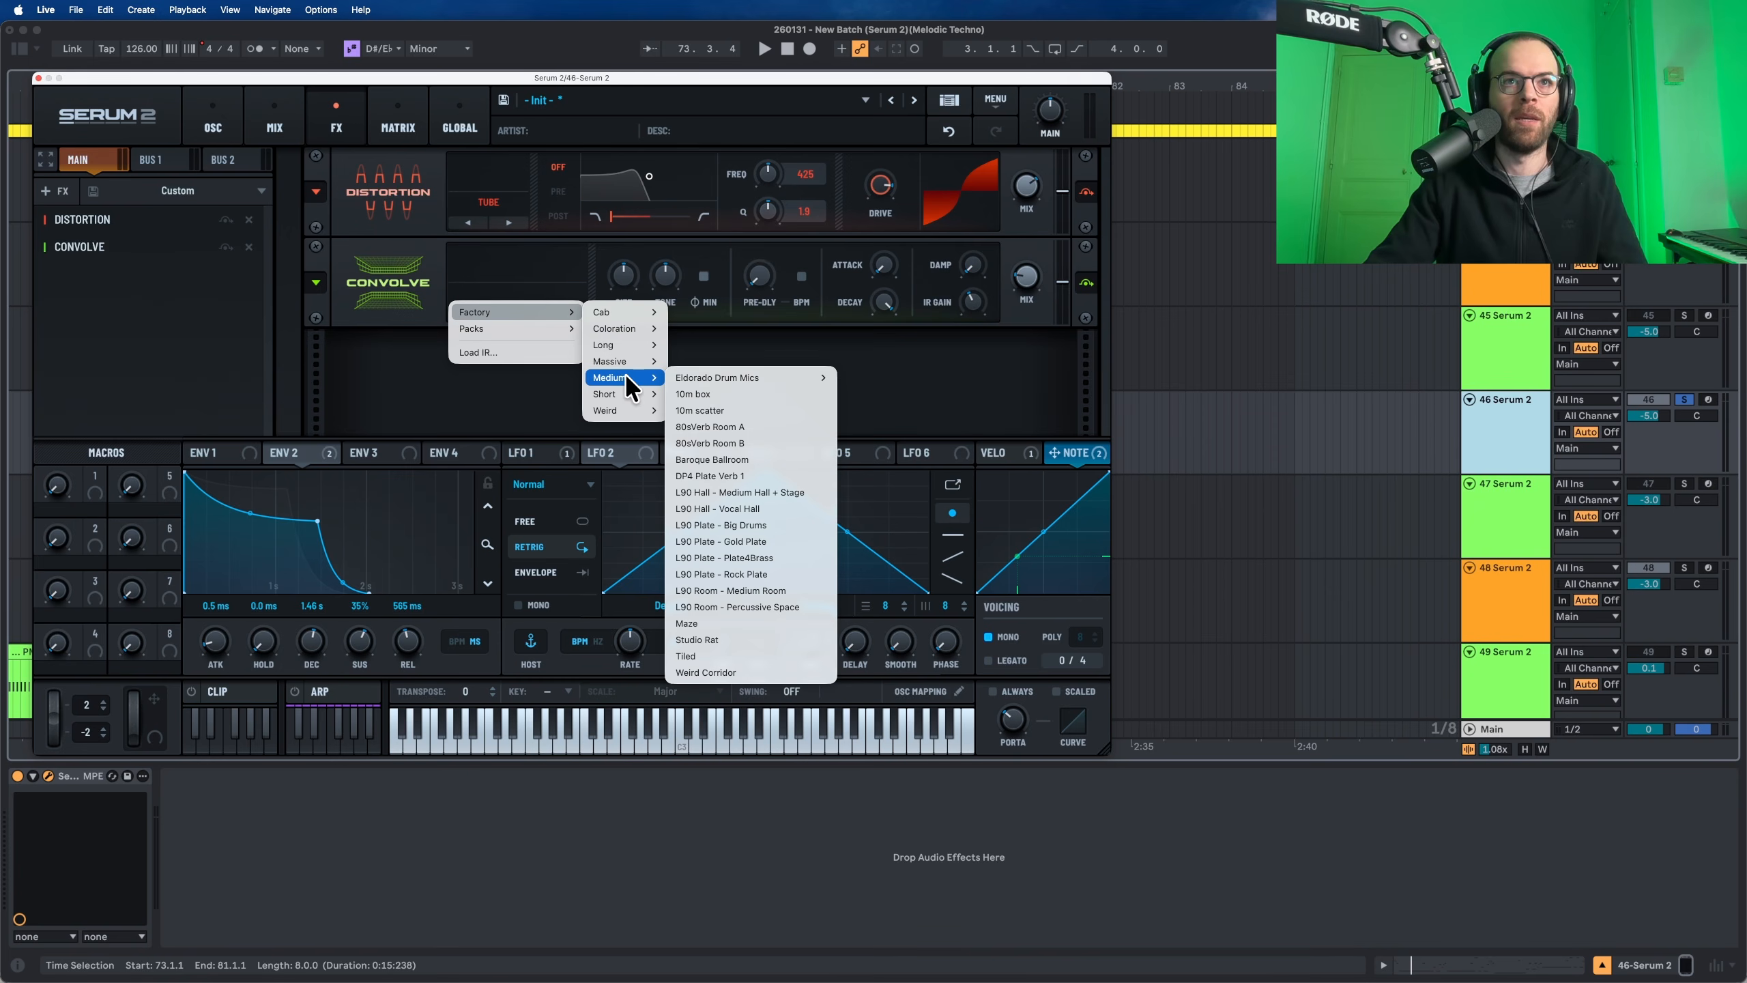
left_click(733, 442)
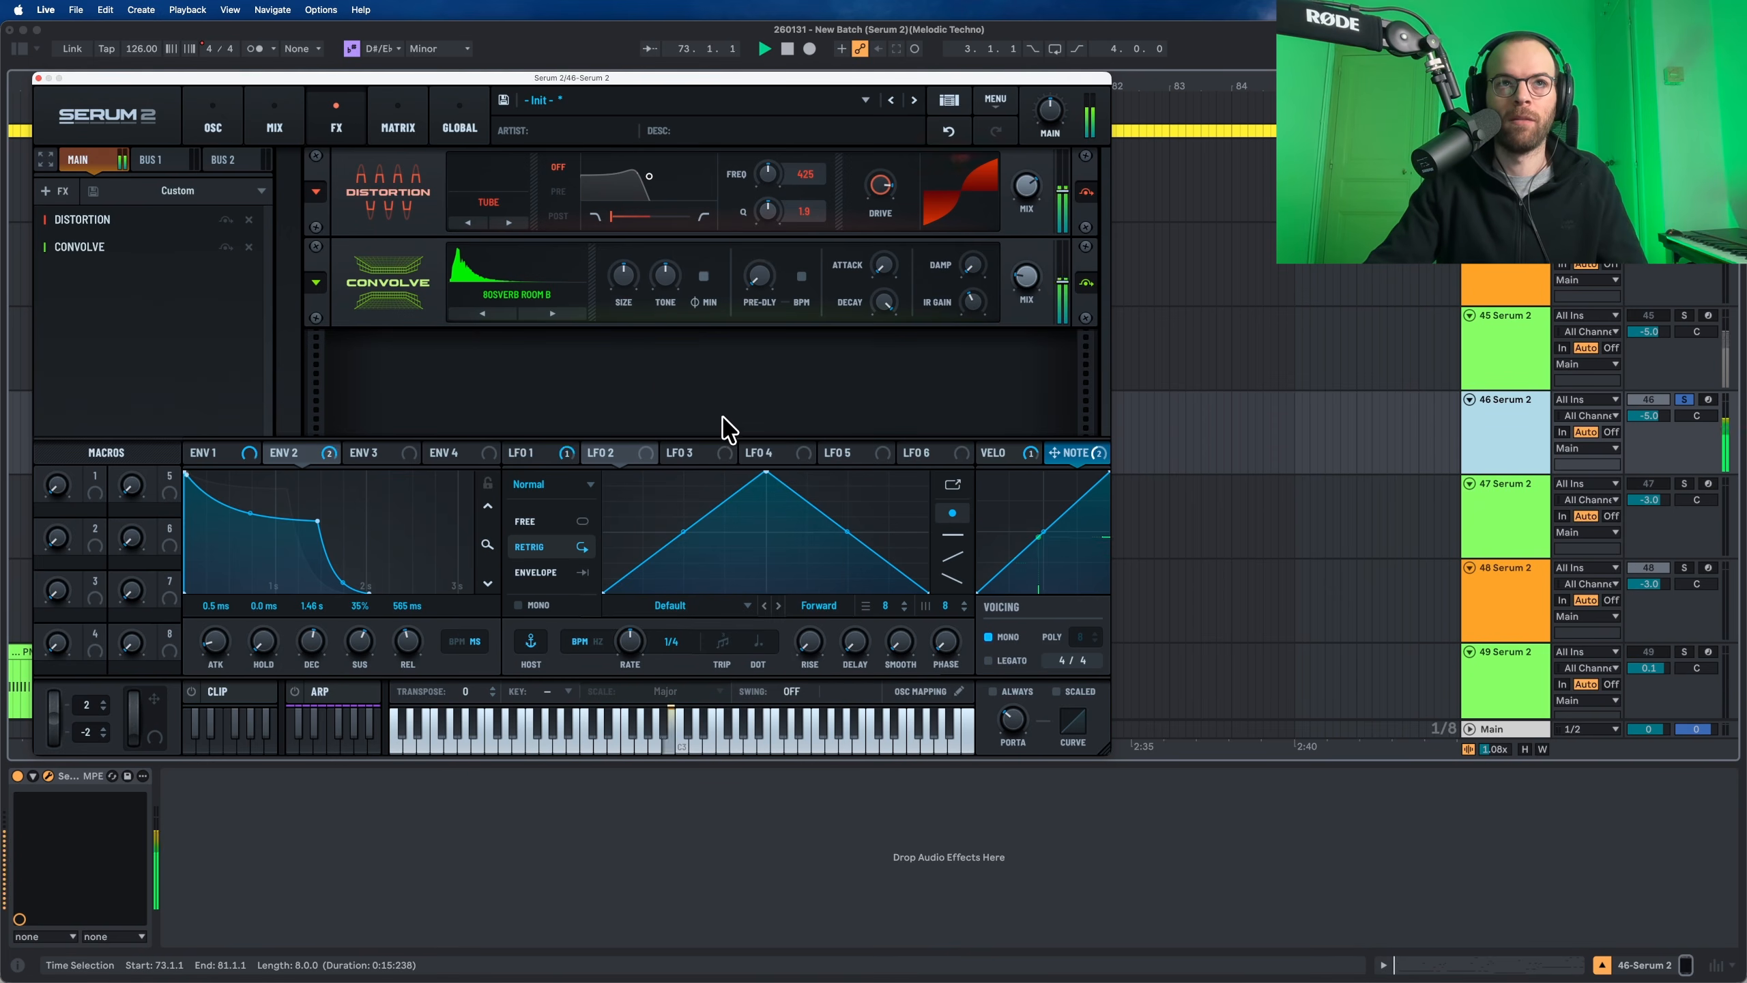
key("space")
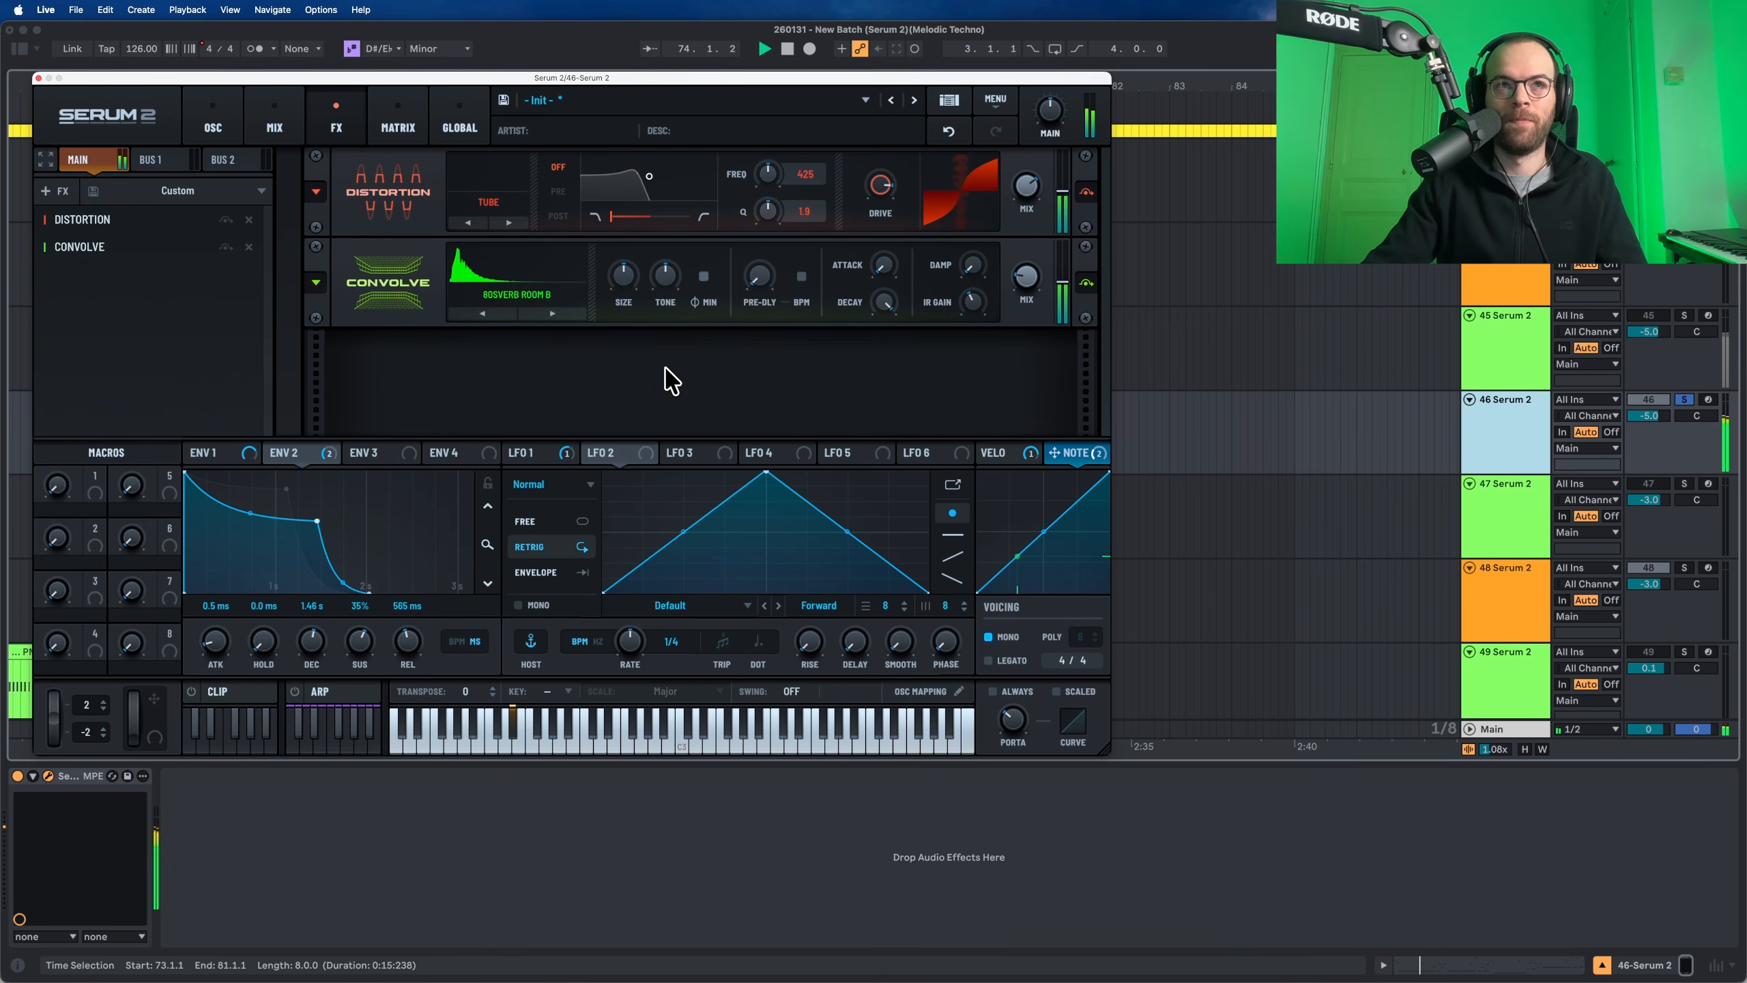
key("space")
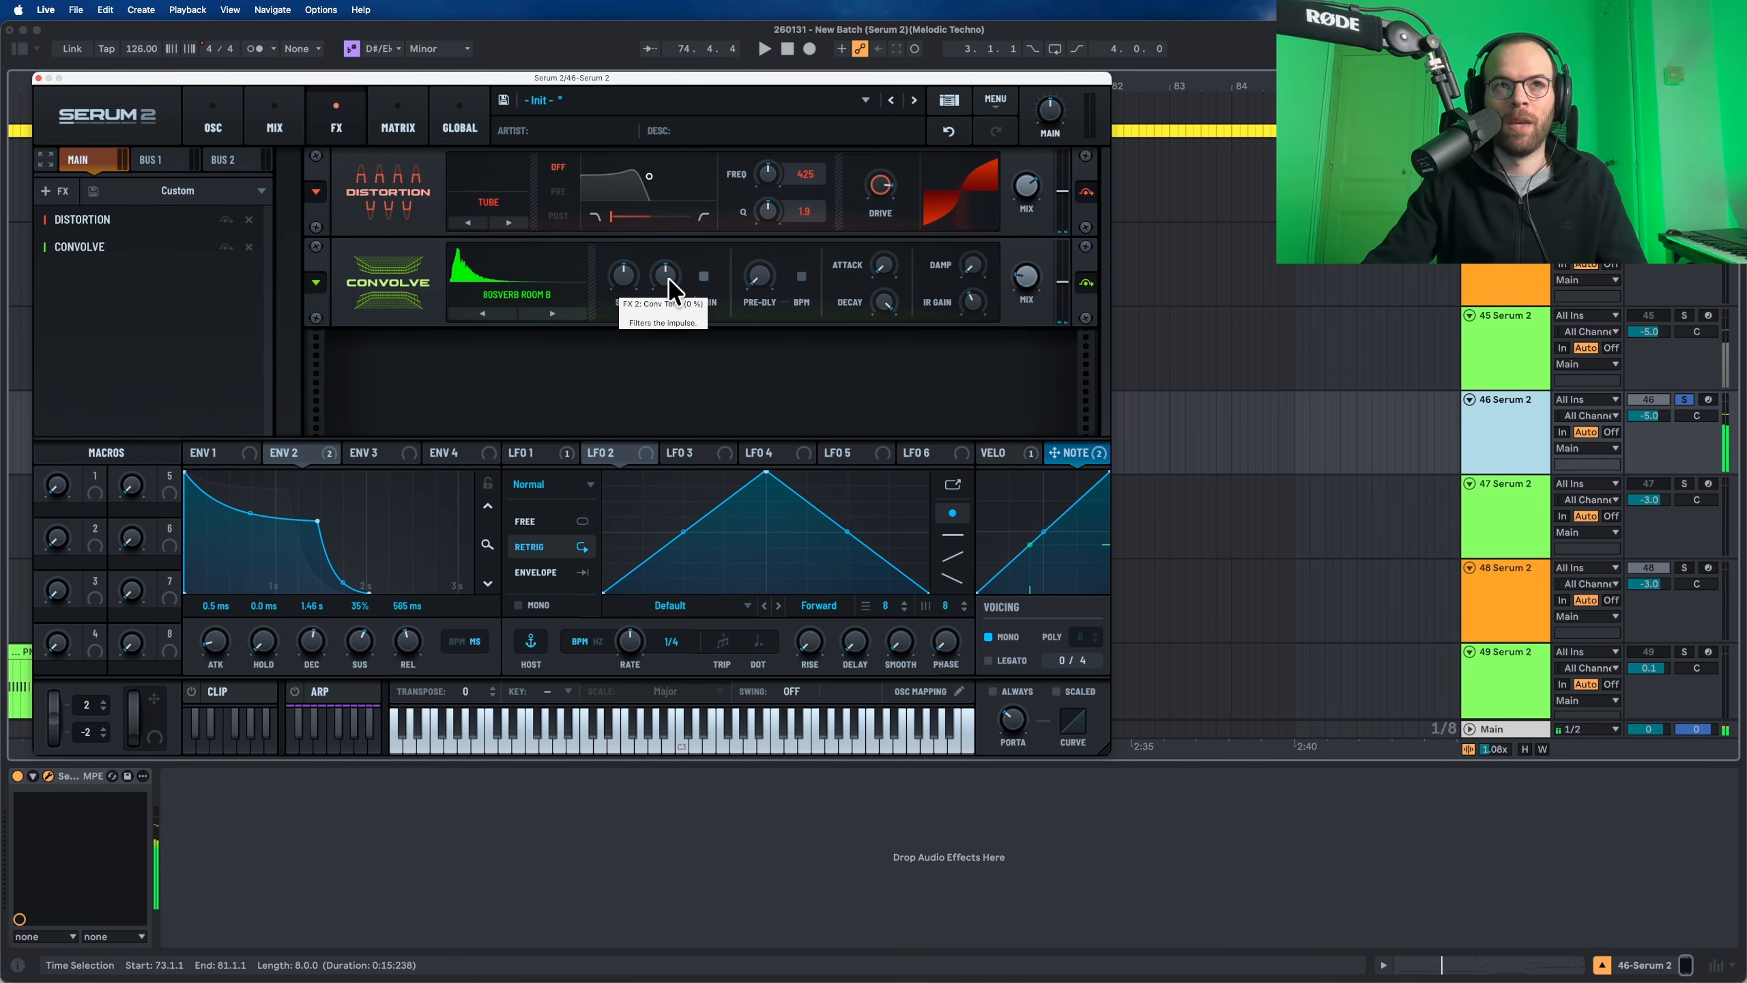
Step: Raise the Convolve effect's tone and damping while checking the bass in playback
left_click_drag(666, 280, 667, 260)
key("space")
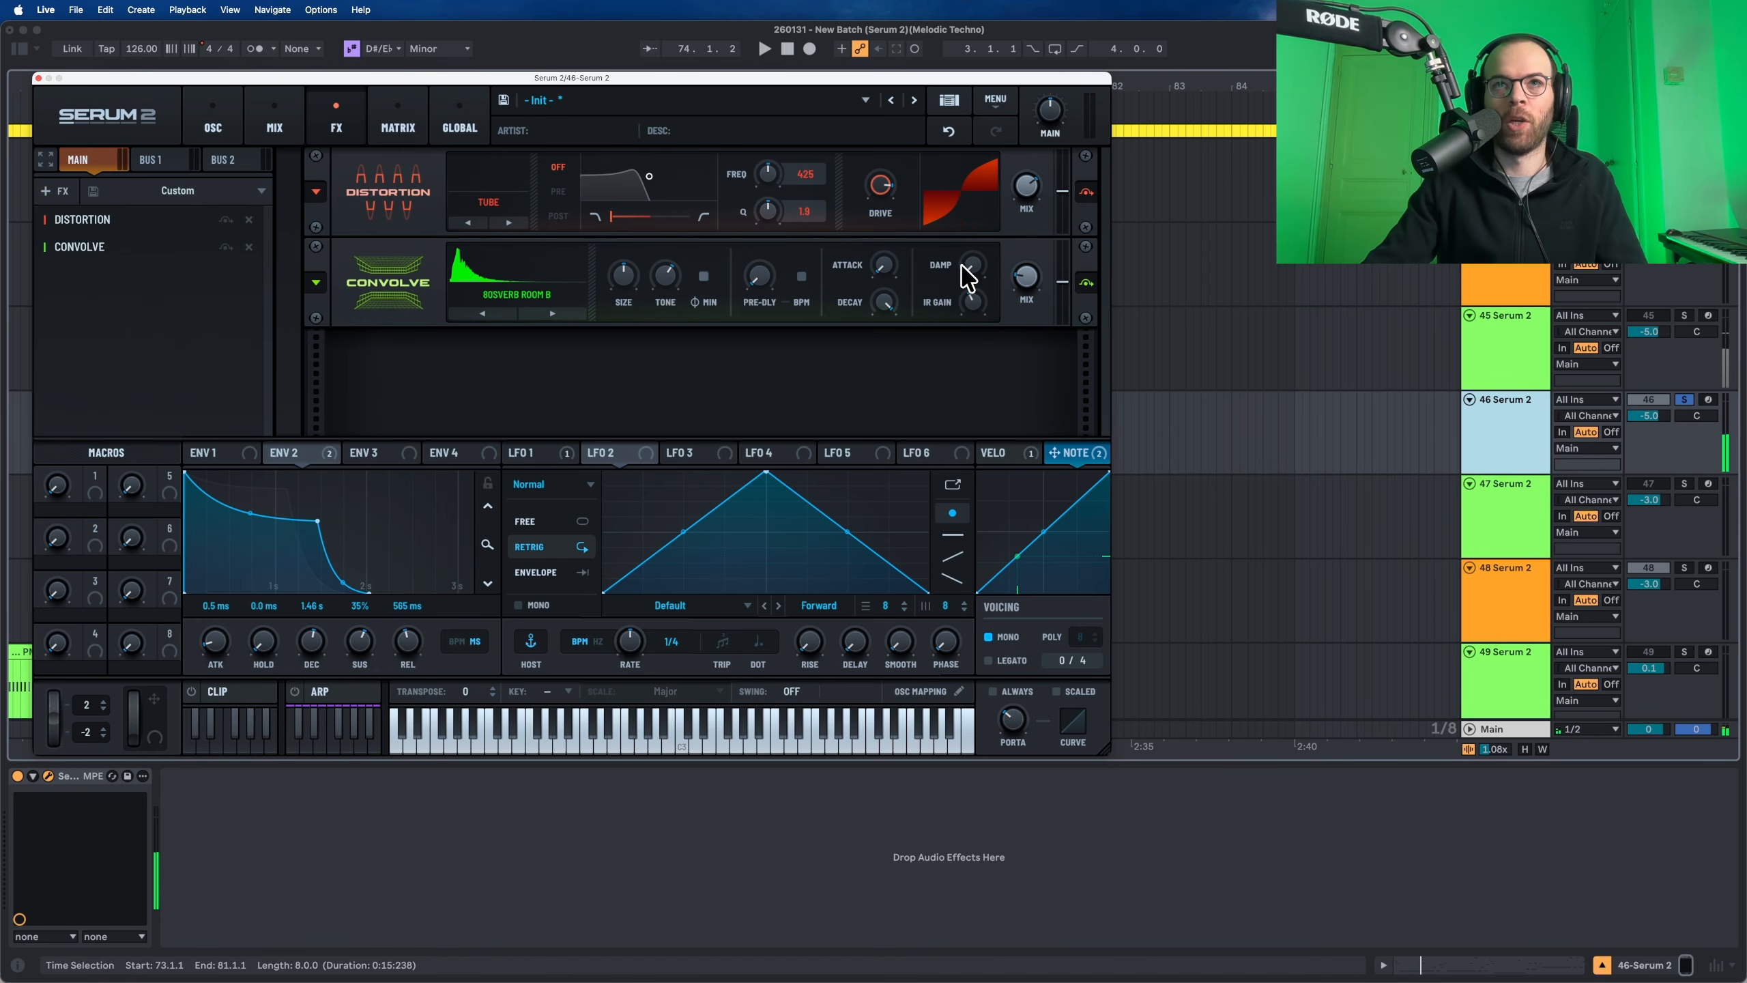
left_click_drag(967, 273, 978, 207)
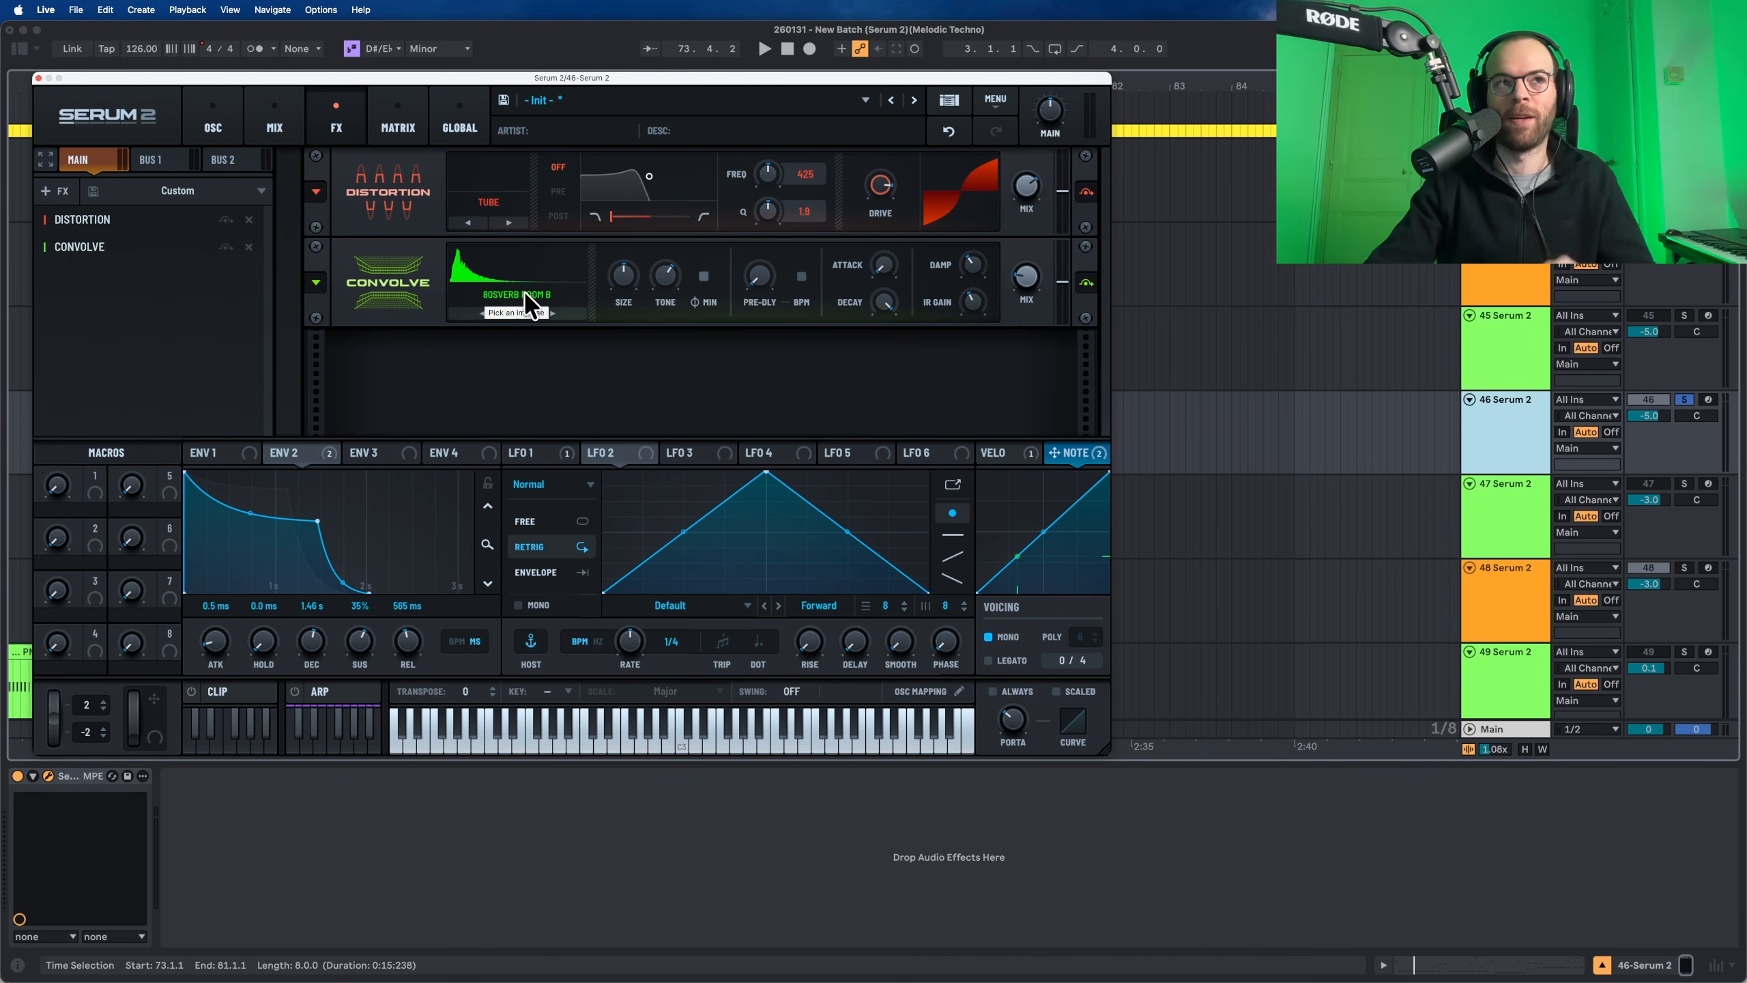
Step: Lower the Convolve effect's mix to 0% and audition the bass
key("space")
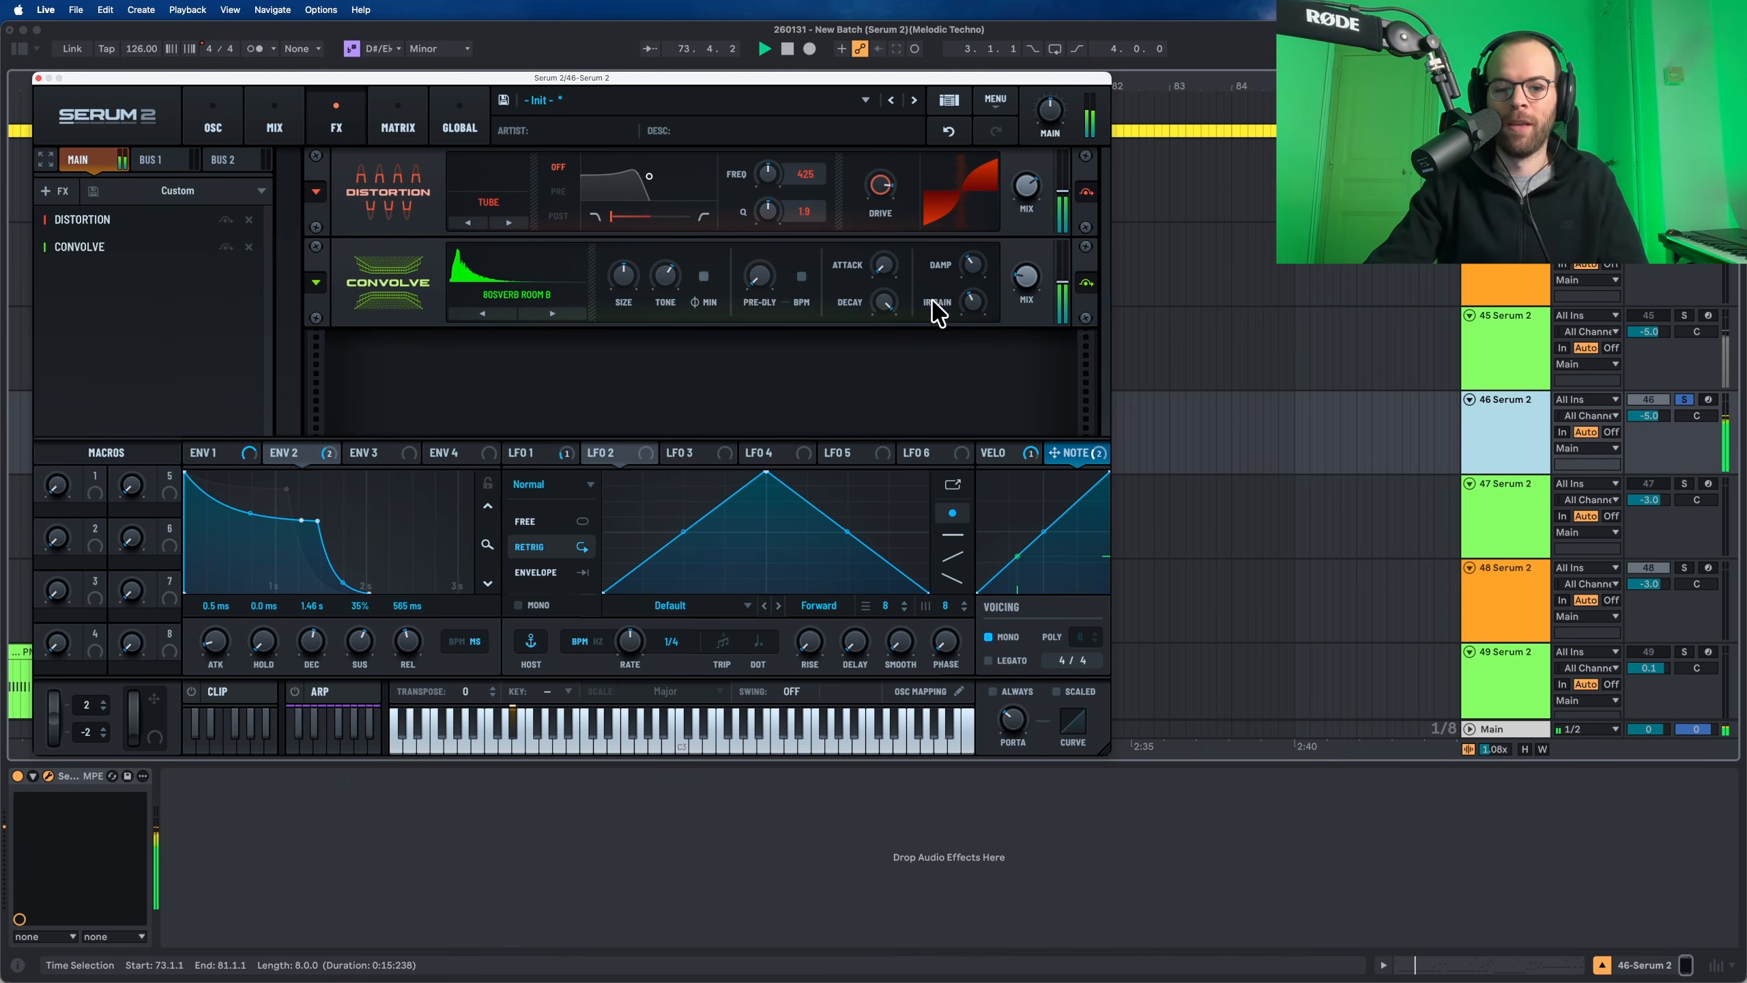
key("space")
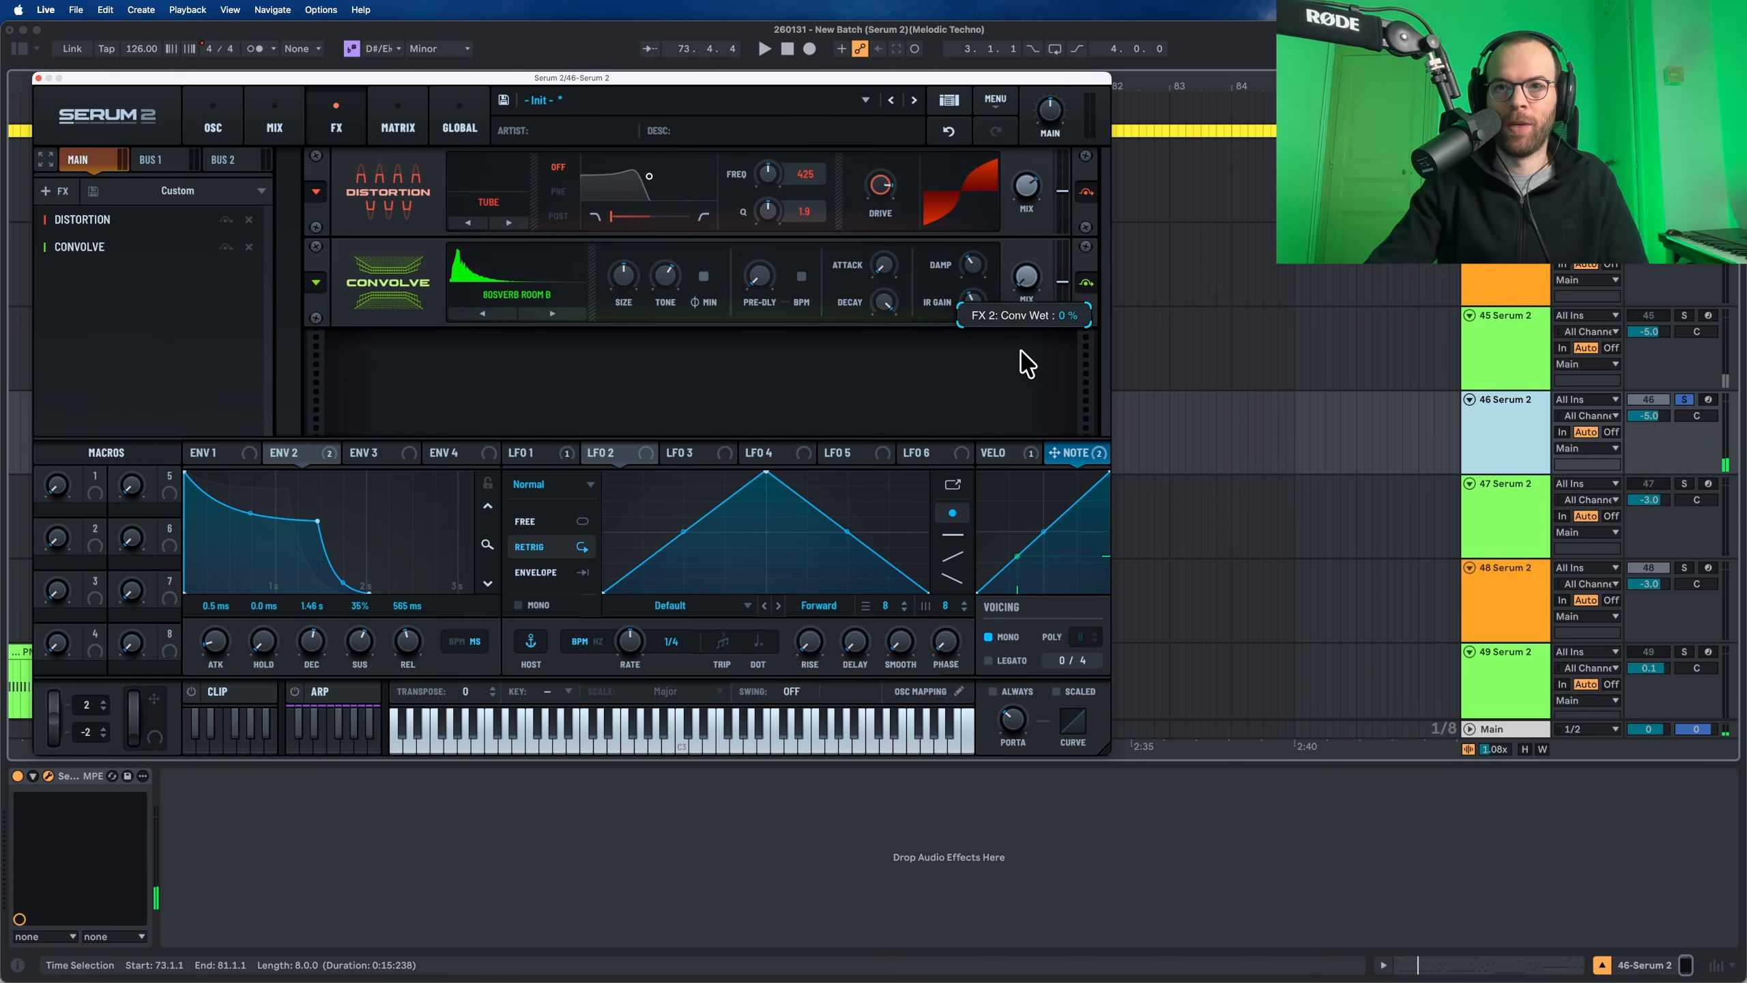
key("space")
key("space")
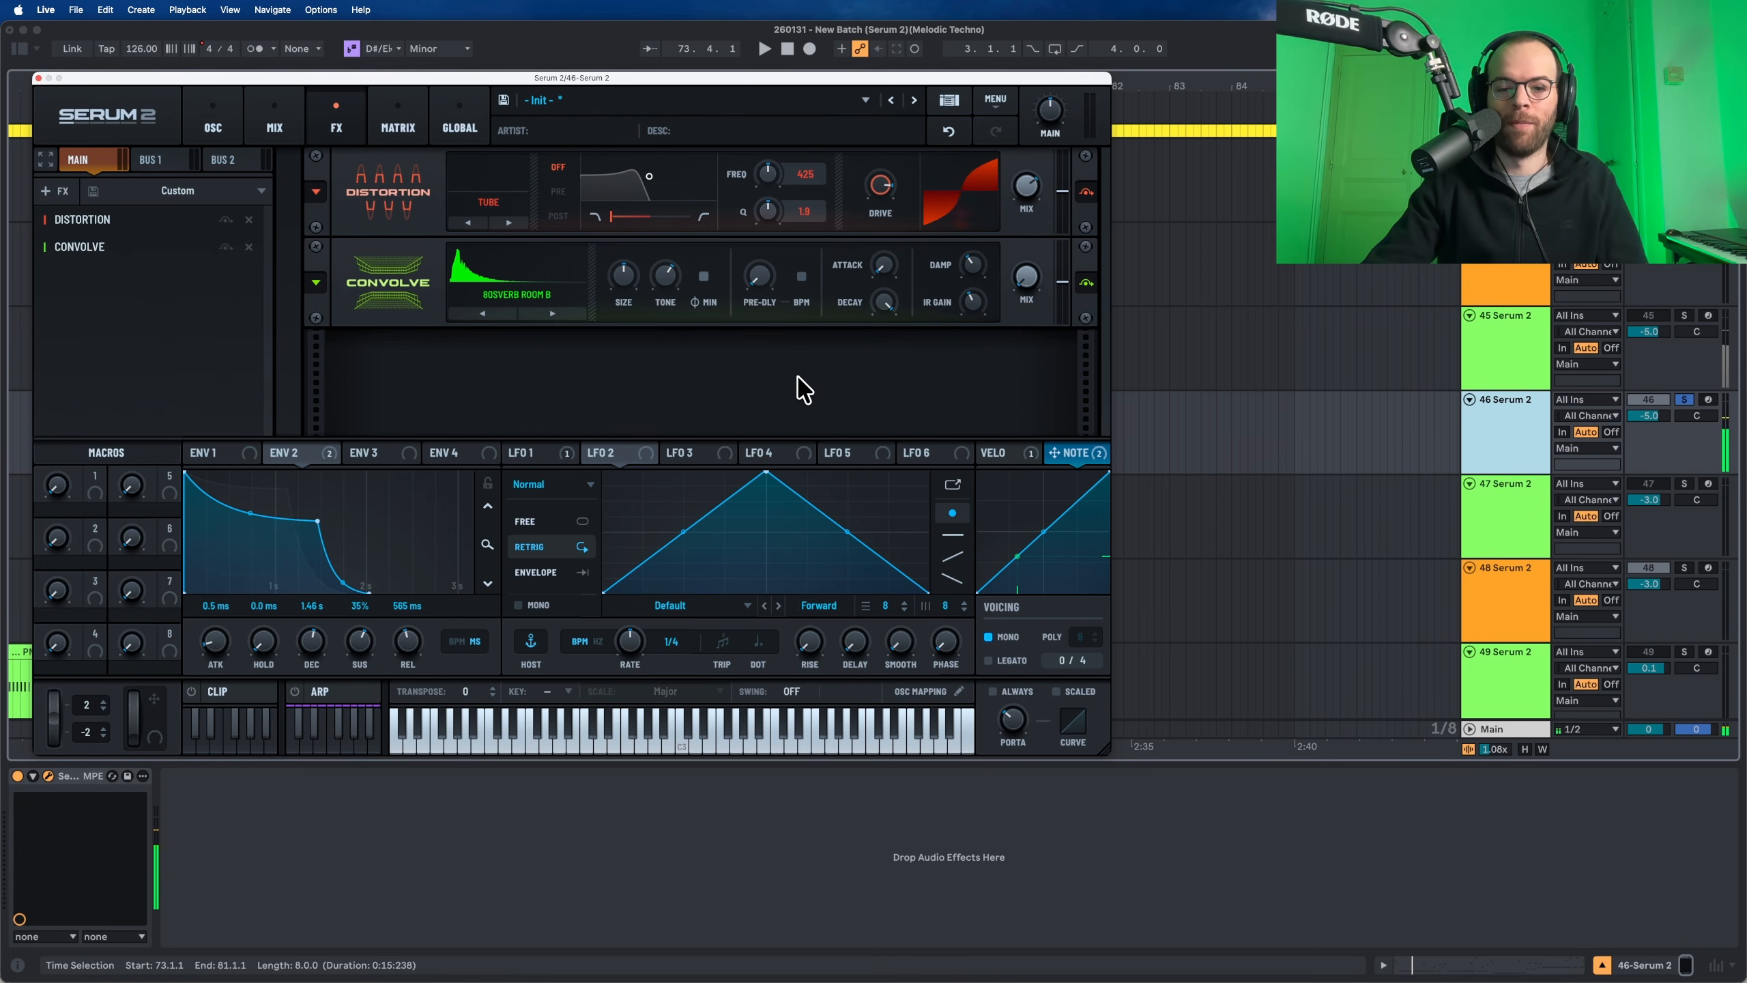
Step: Set LFO 2 to free mode with a one-bar rate and use it to modulate the Convolve mix
left_click(550, 522)
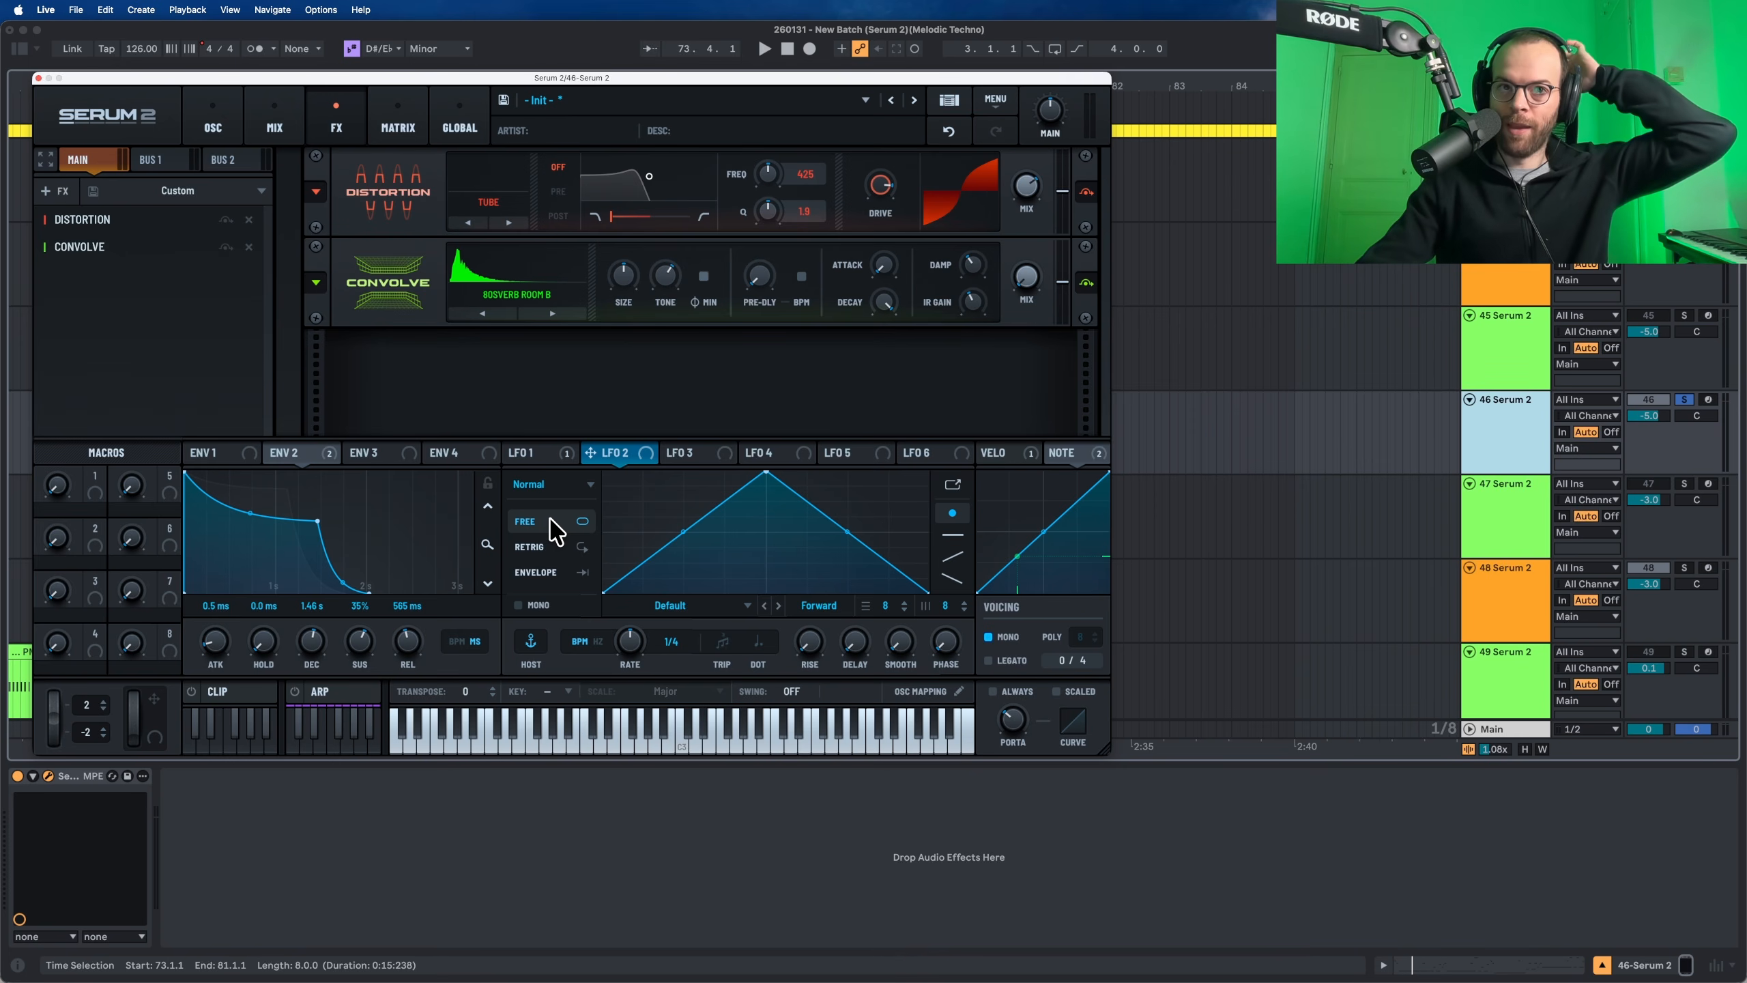
left_click_drag(653, 456, 1007, 347)
key("space")
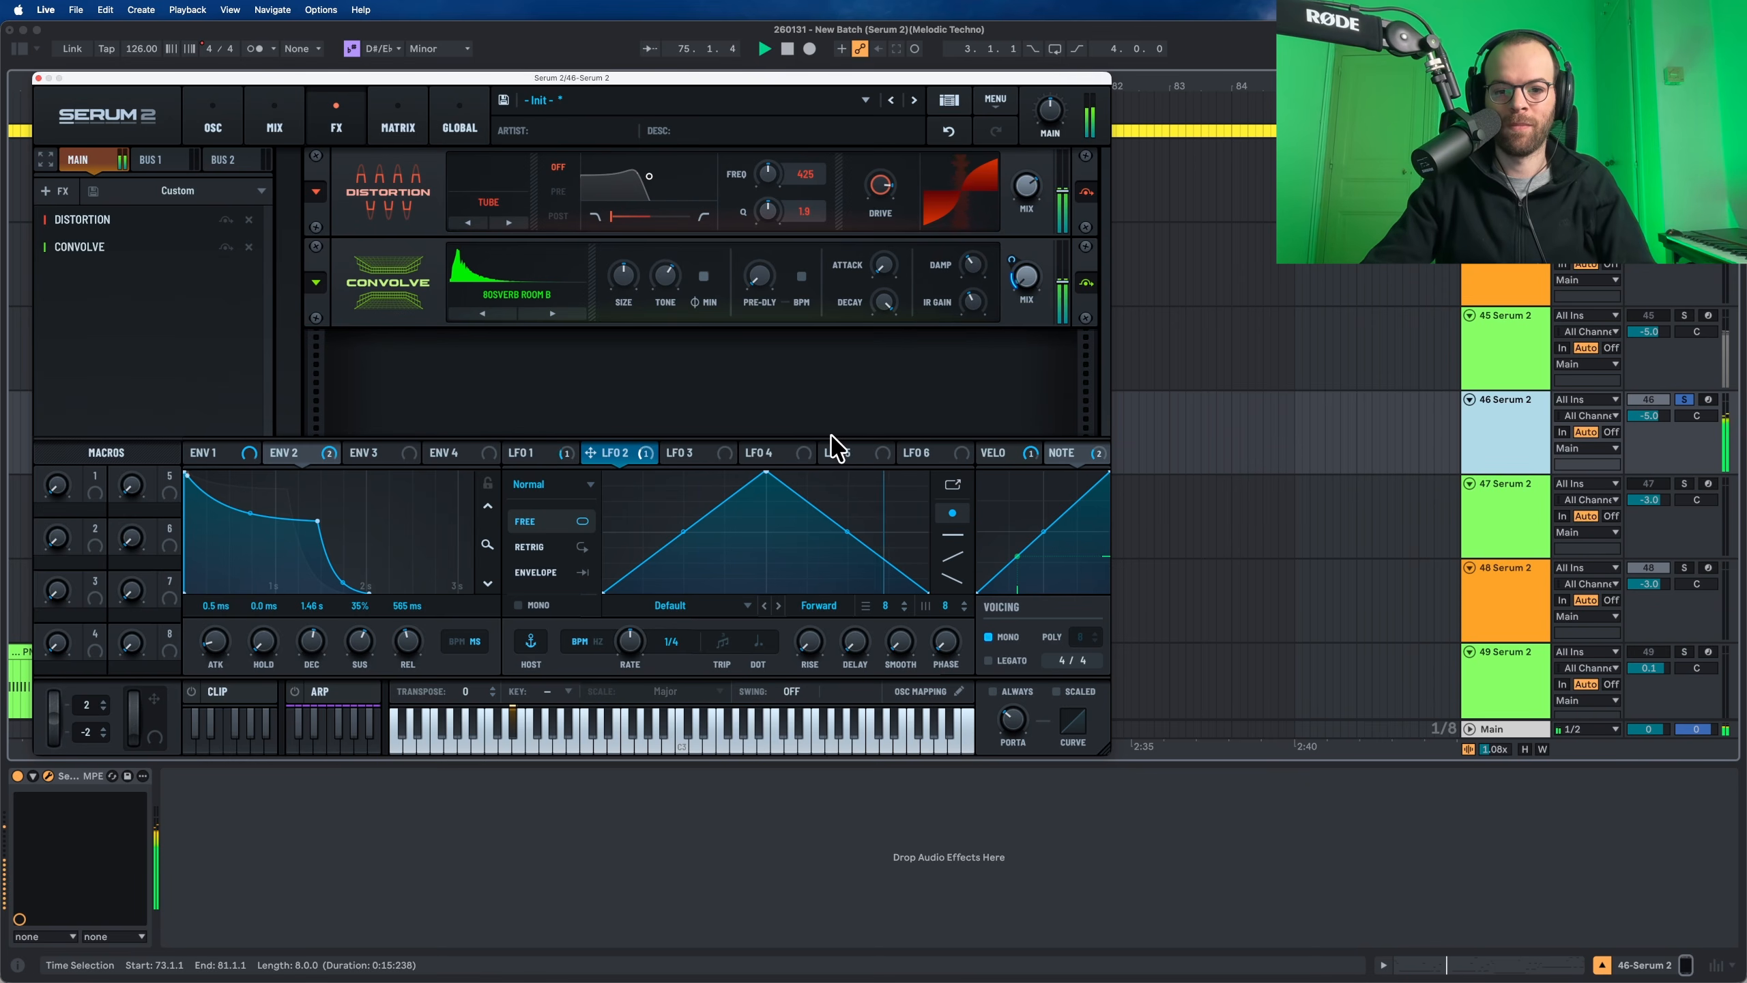
left_click_drag(634, 647, 633, 684)
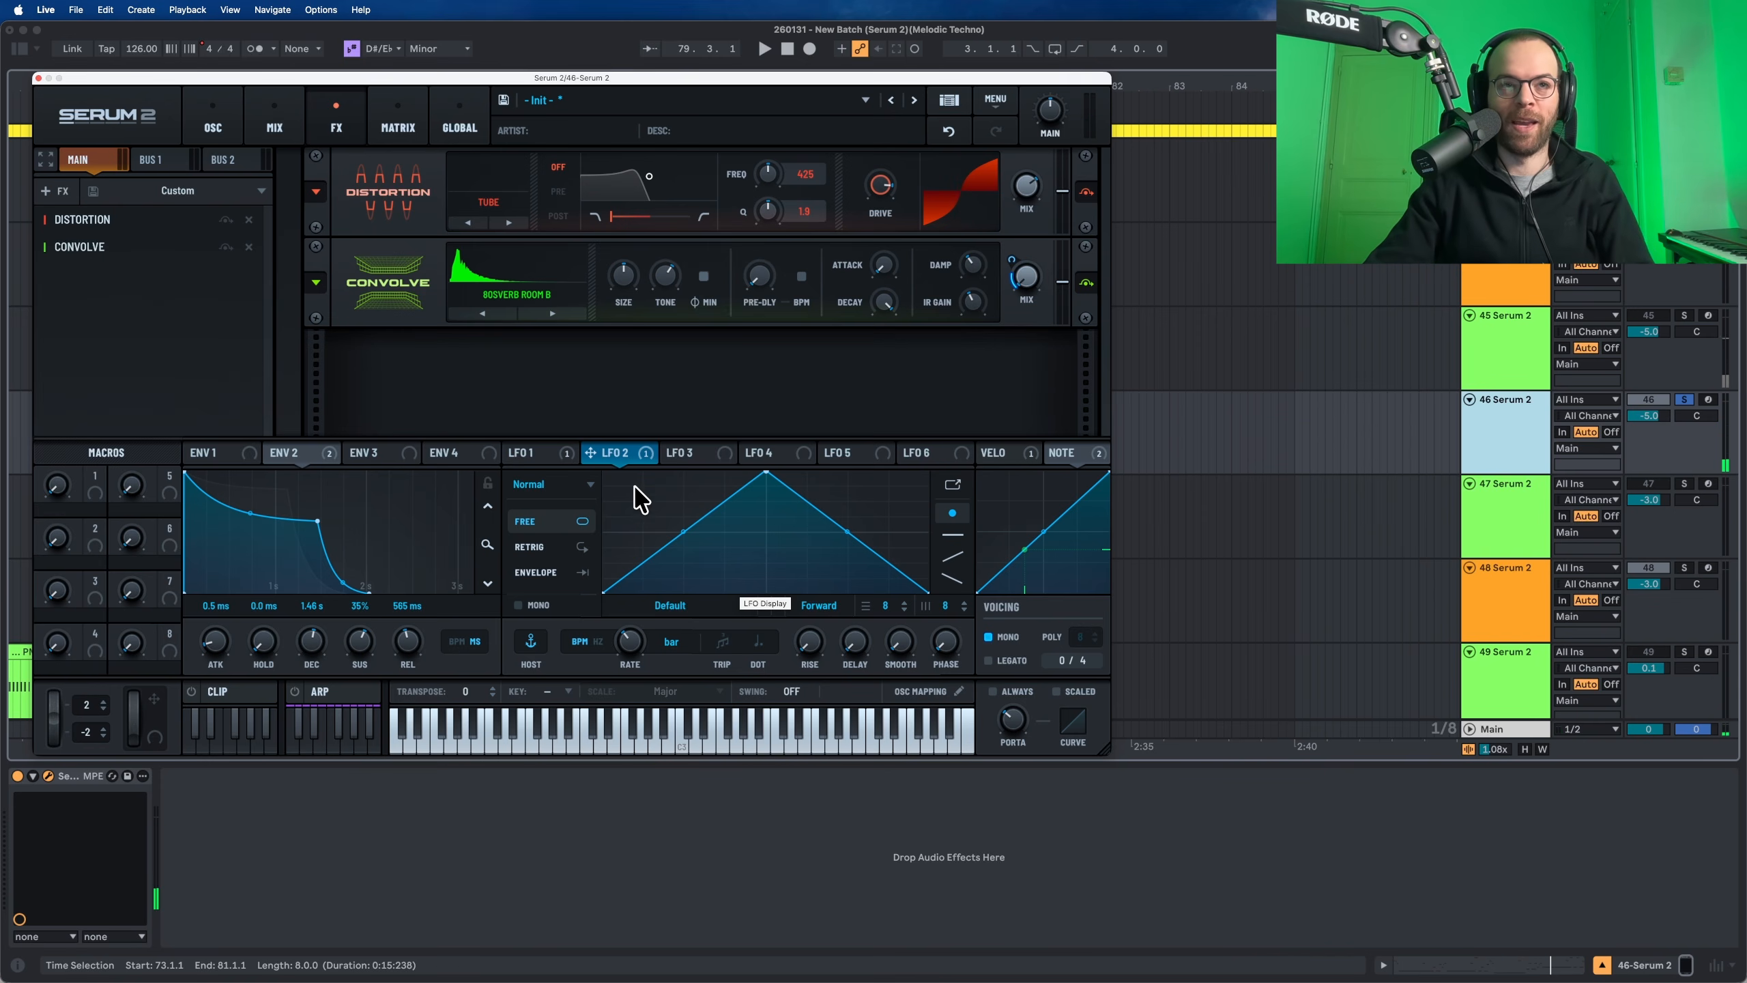
Step: Reshape LFO 2 by bowing its rising segment downward and its falling segment outward while the bass plays
left_click_drag(693, 529, 689, 547)
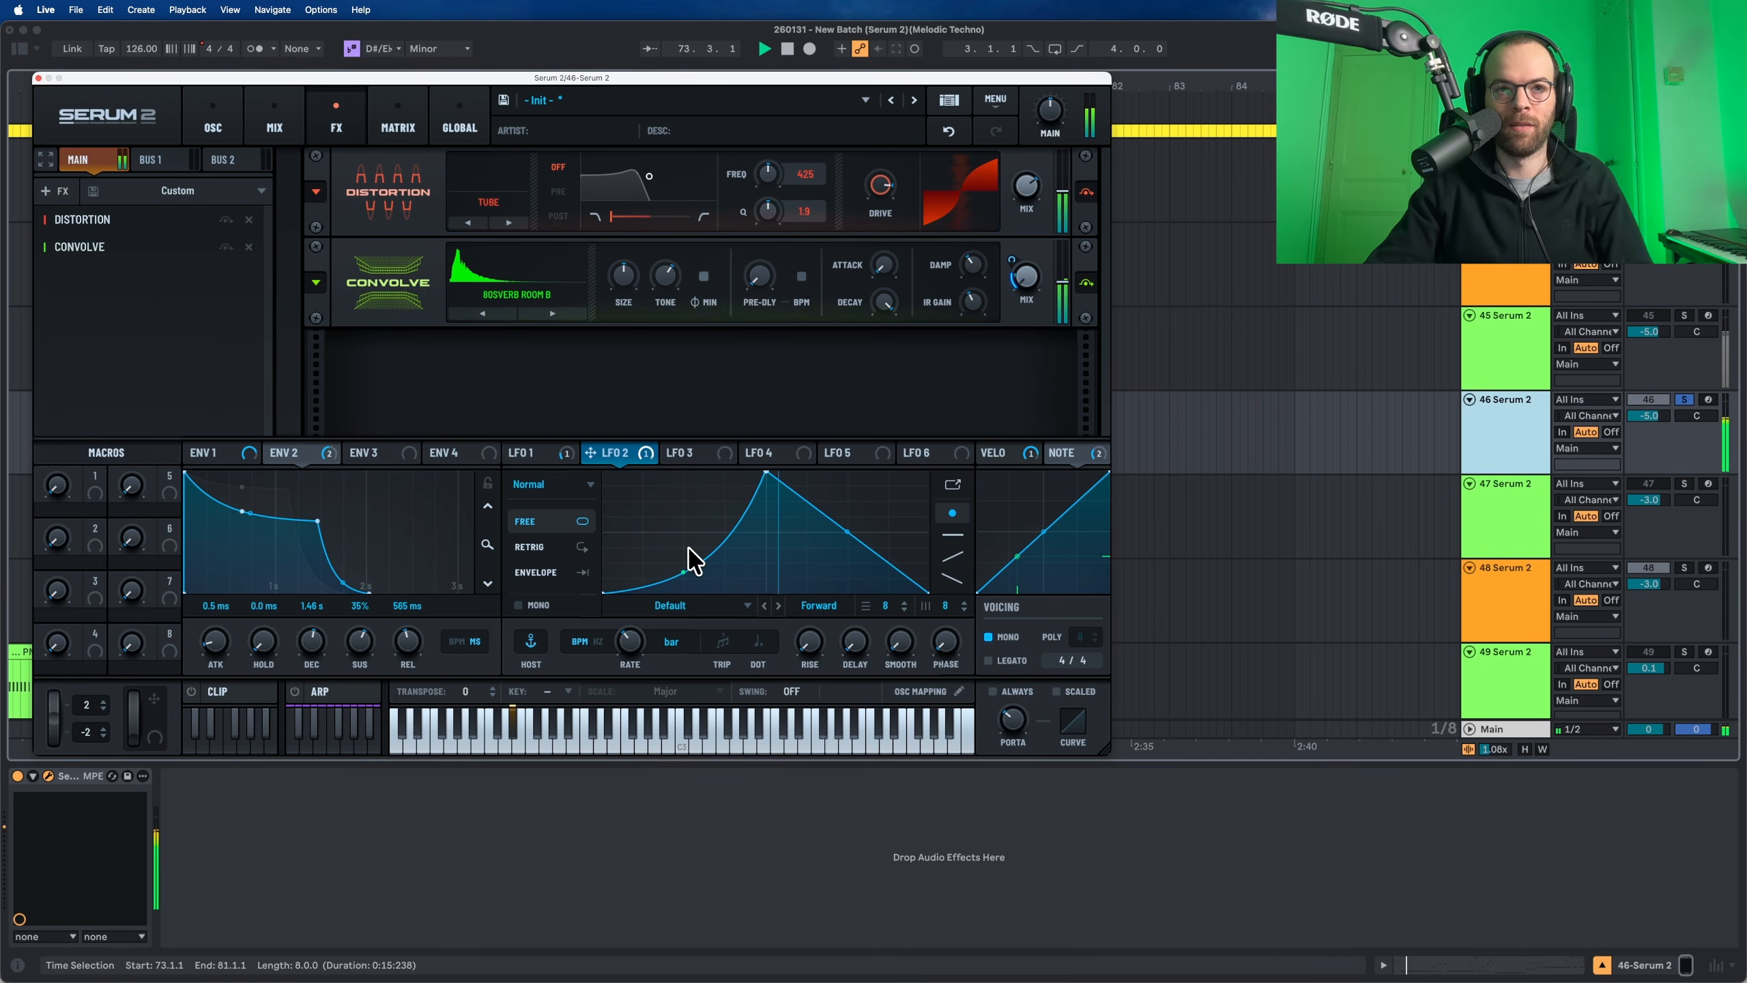
left_click_drag(866, 546, 860, 509)
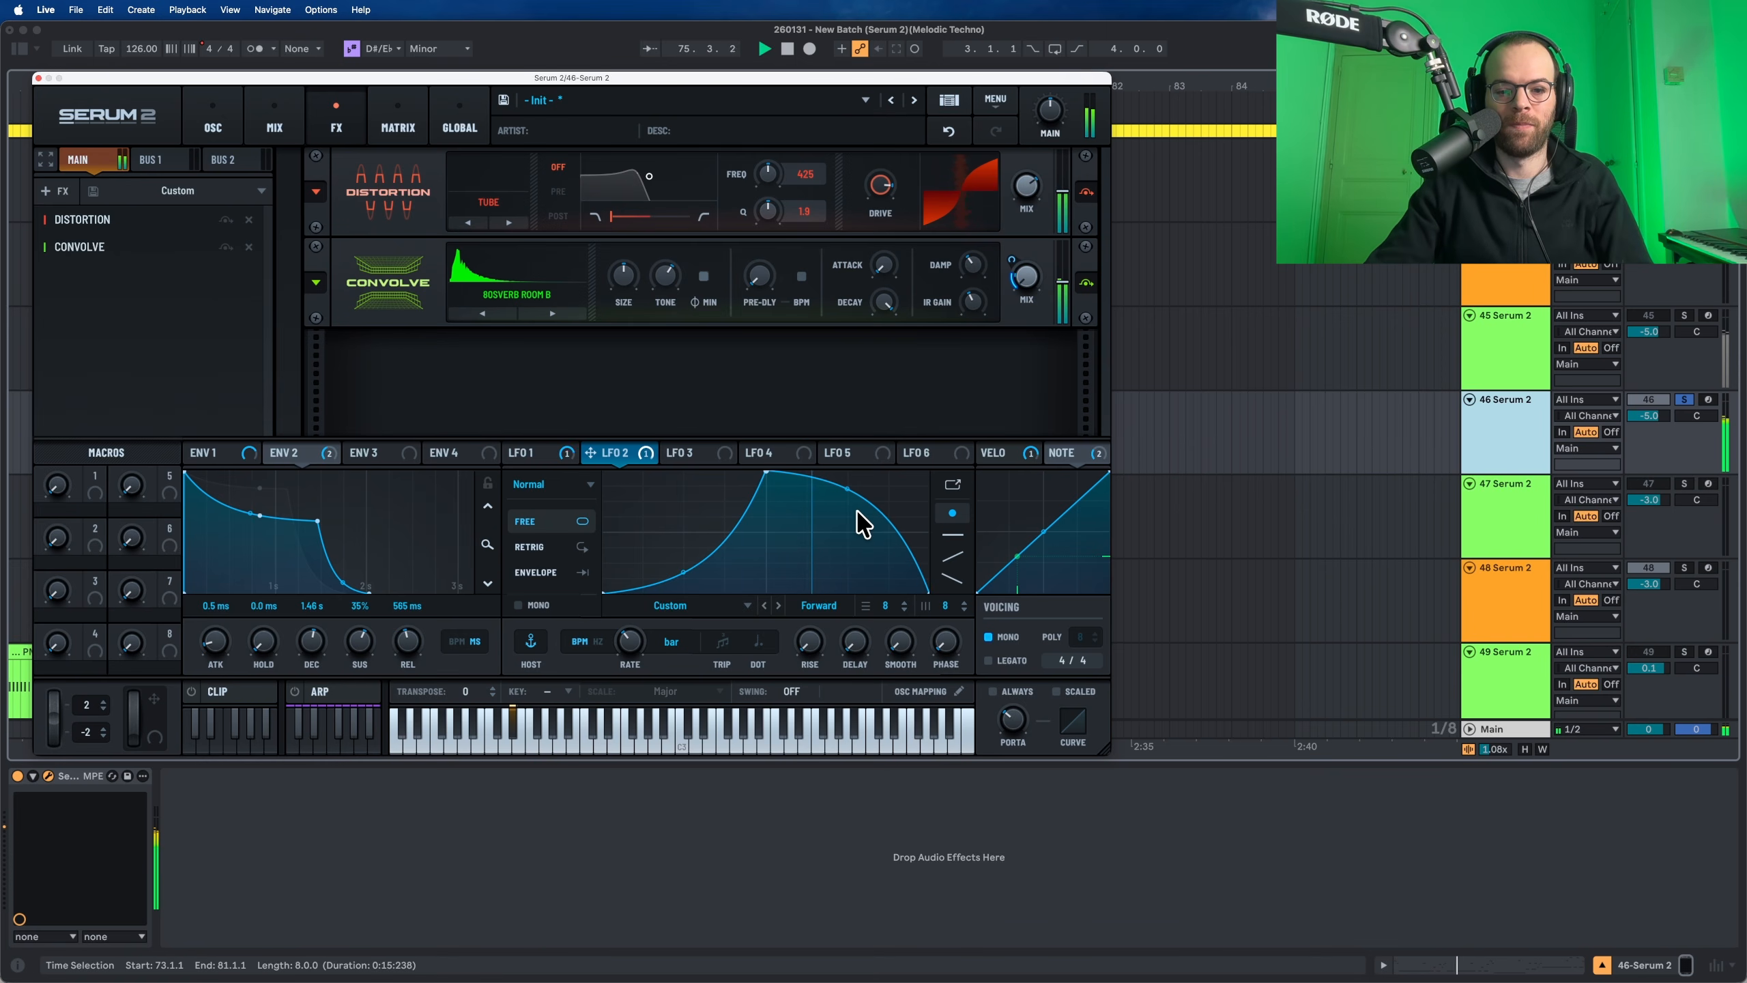
Step: Add a Reverb effect after the Convolve, set it to Hall mode, and audition the bass
left_click(55, 191)
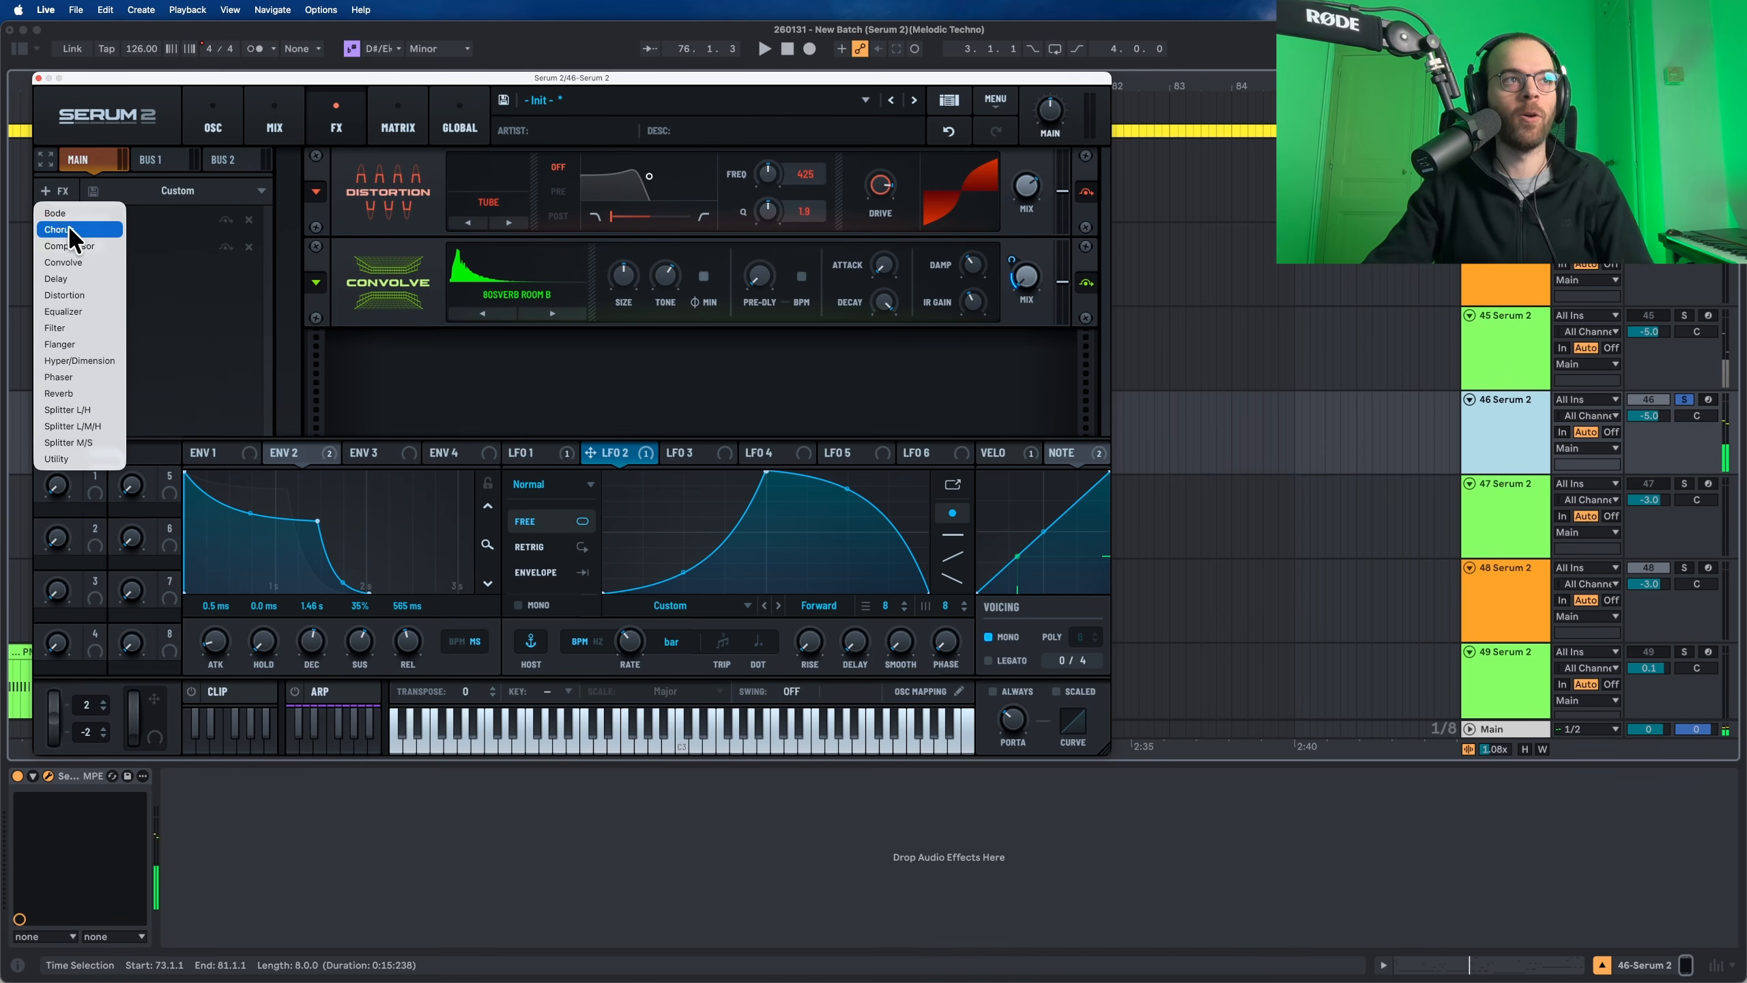
left_click(87, 391)
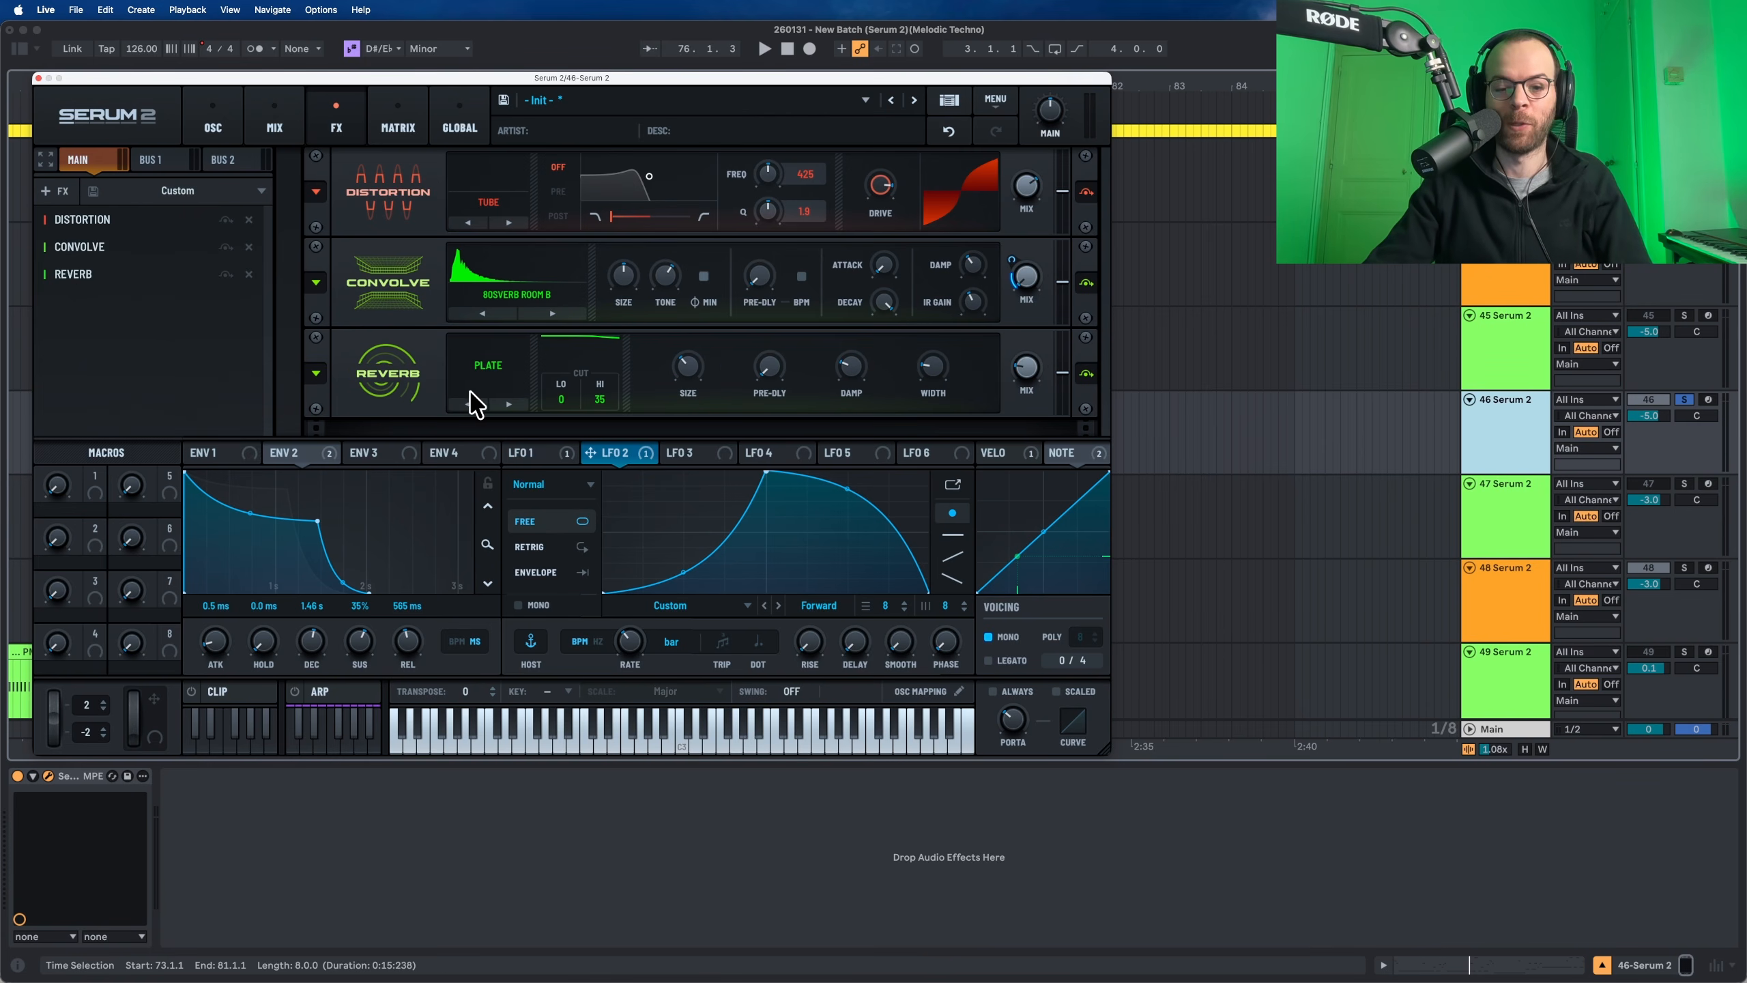
left_click(510, 404)
key("space")
left_click_drag(550, 406, 602, 419)
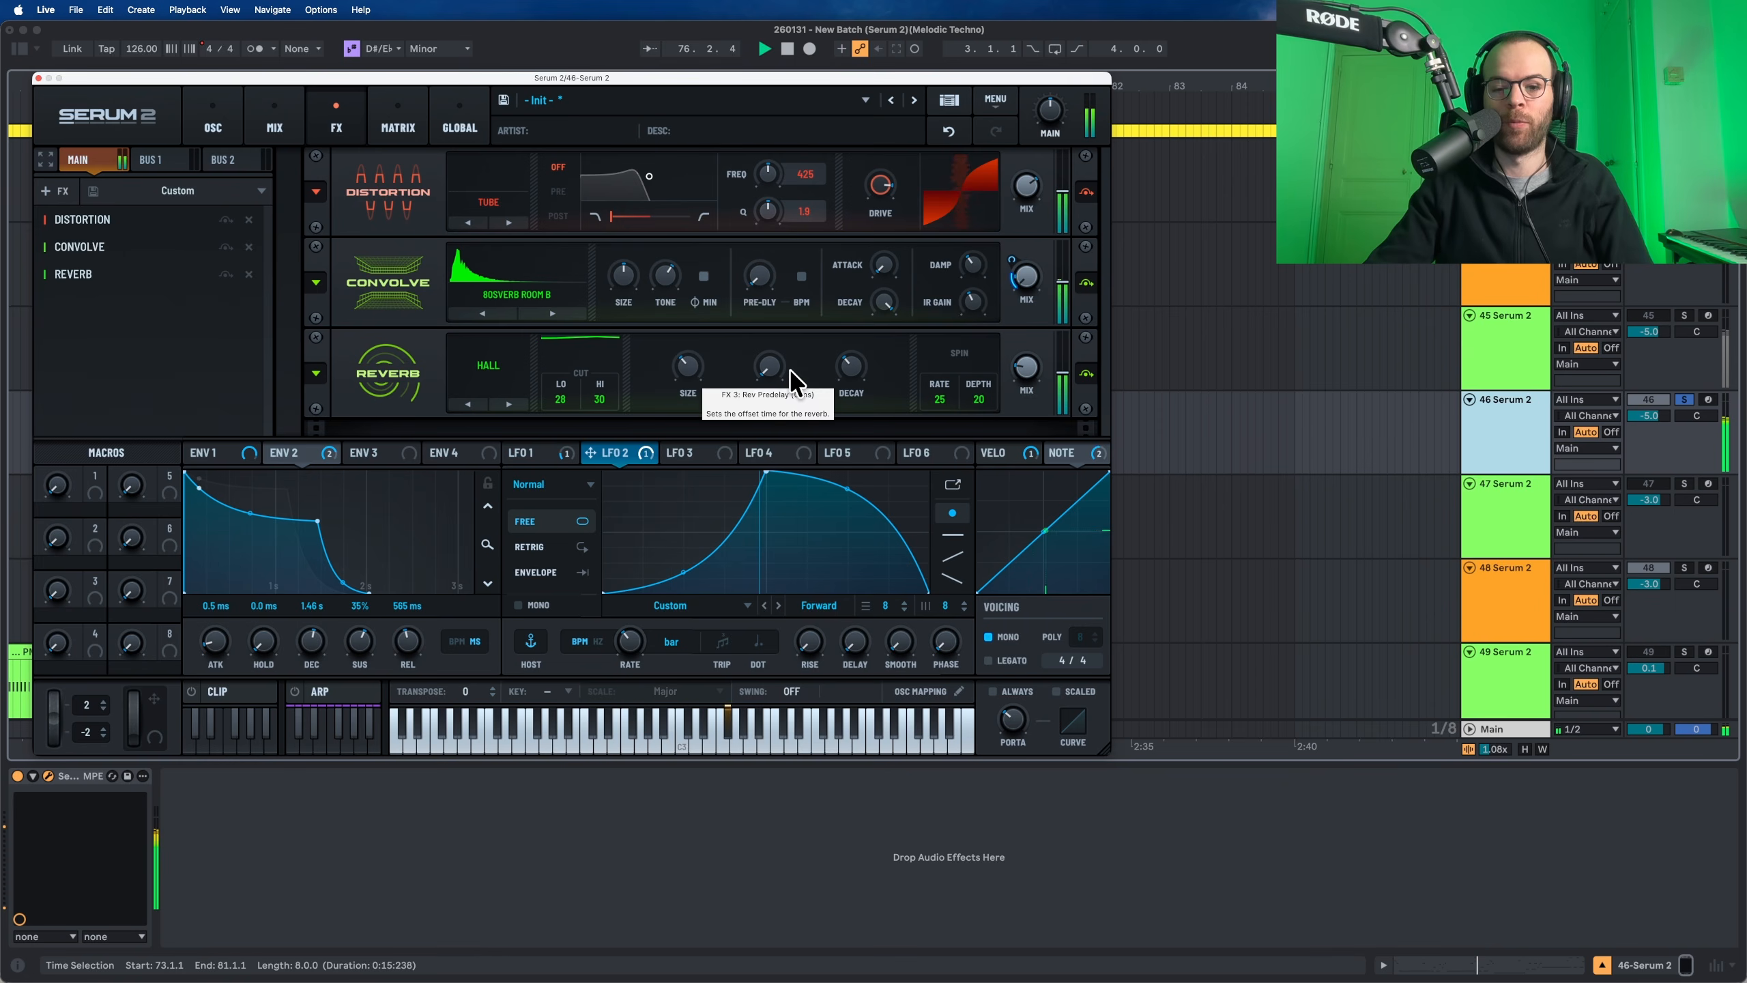
Step: Raise the Hall reverb's decay while auditioning the bass
mouse_move(845, 379)
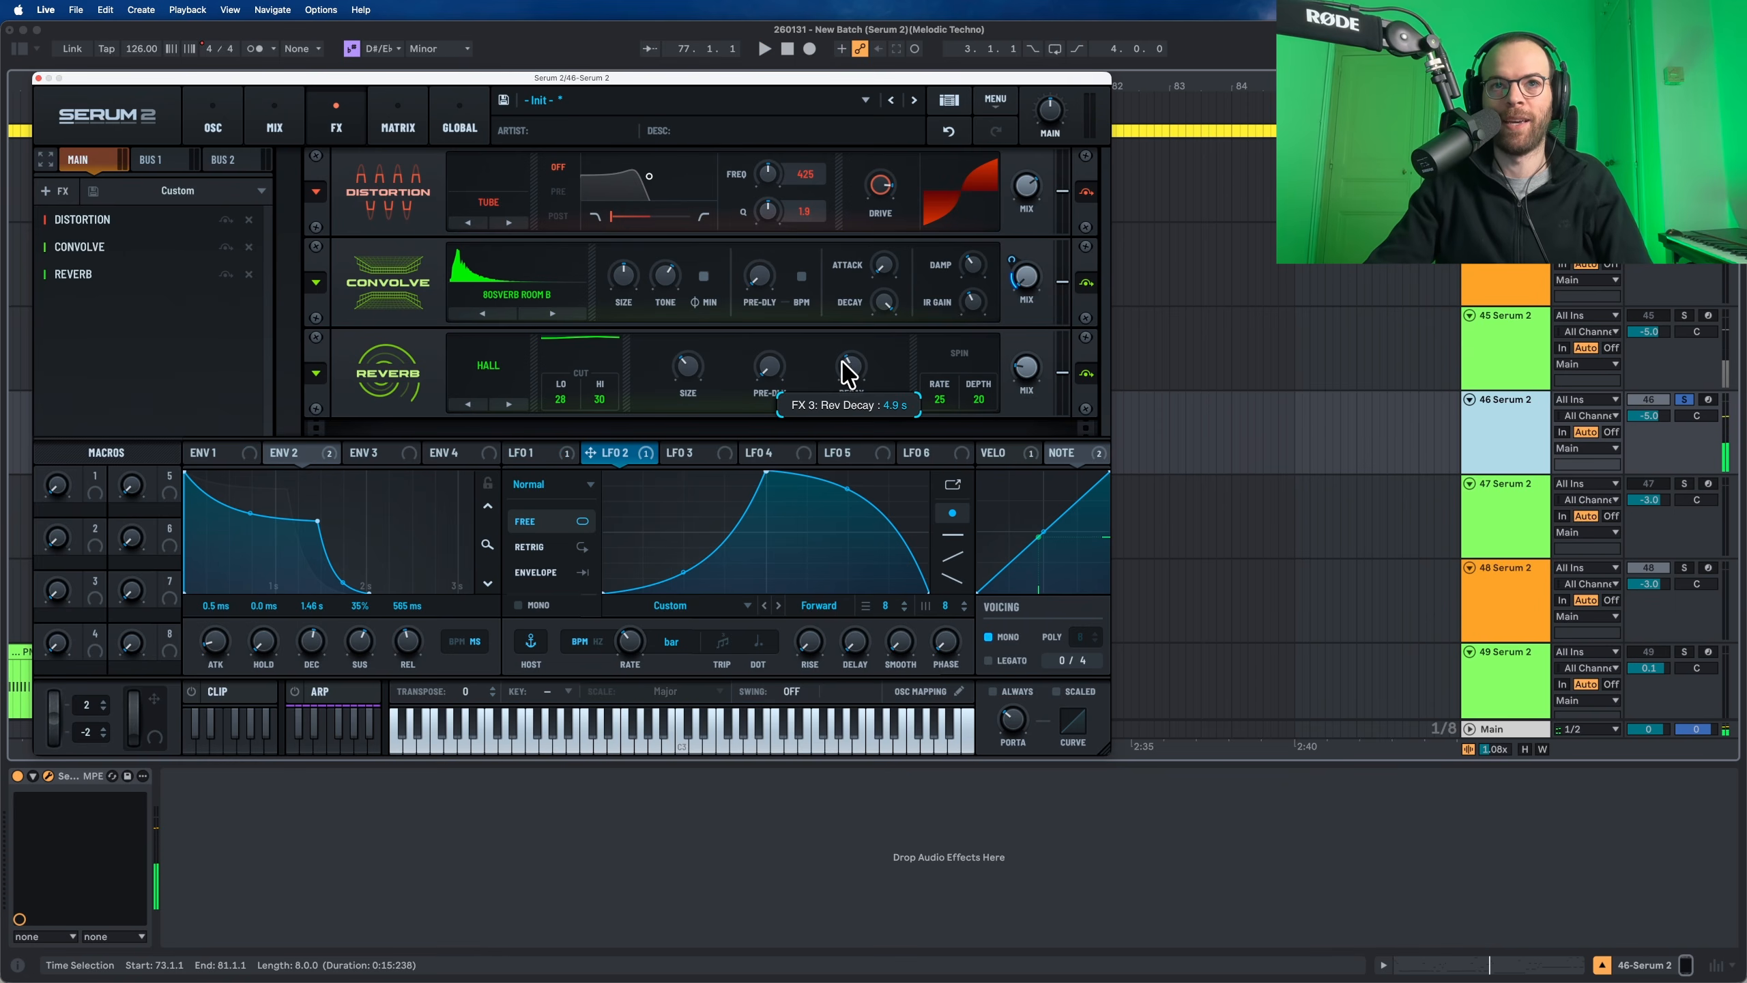
key("space")
left_click_drag(848, 374, 851, 360)
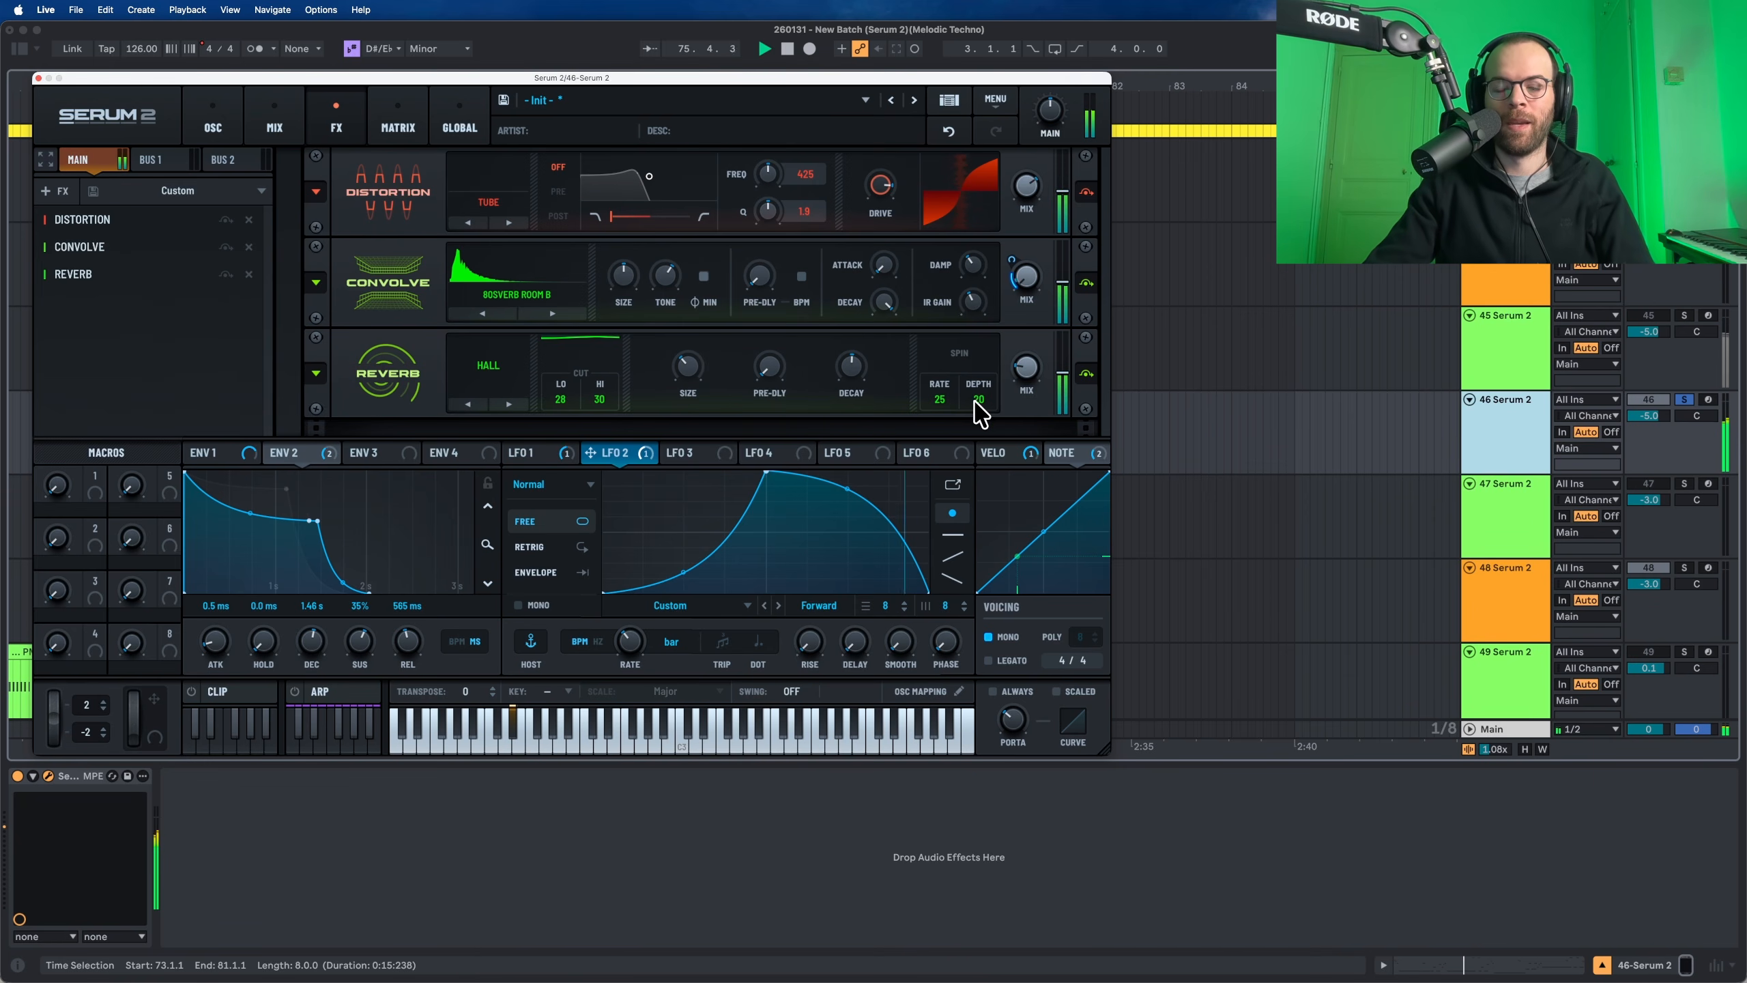
key("space")
Step: Set the reverb's modulation rate to 13 and depth to 22, and lower its mix
left_click_drag(976, 400, 977, 398)
left_click_drag(943, 394, 944, 395)
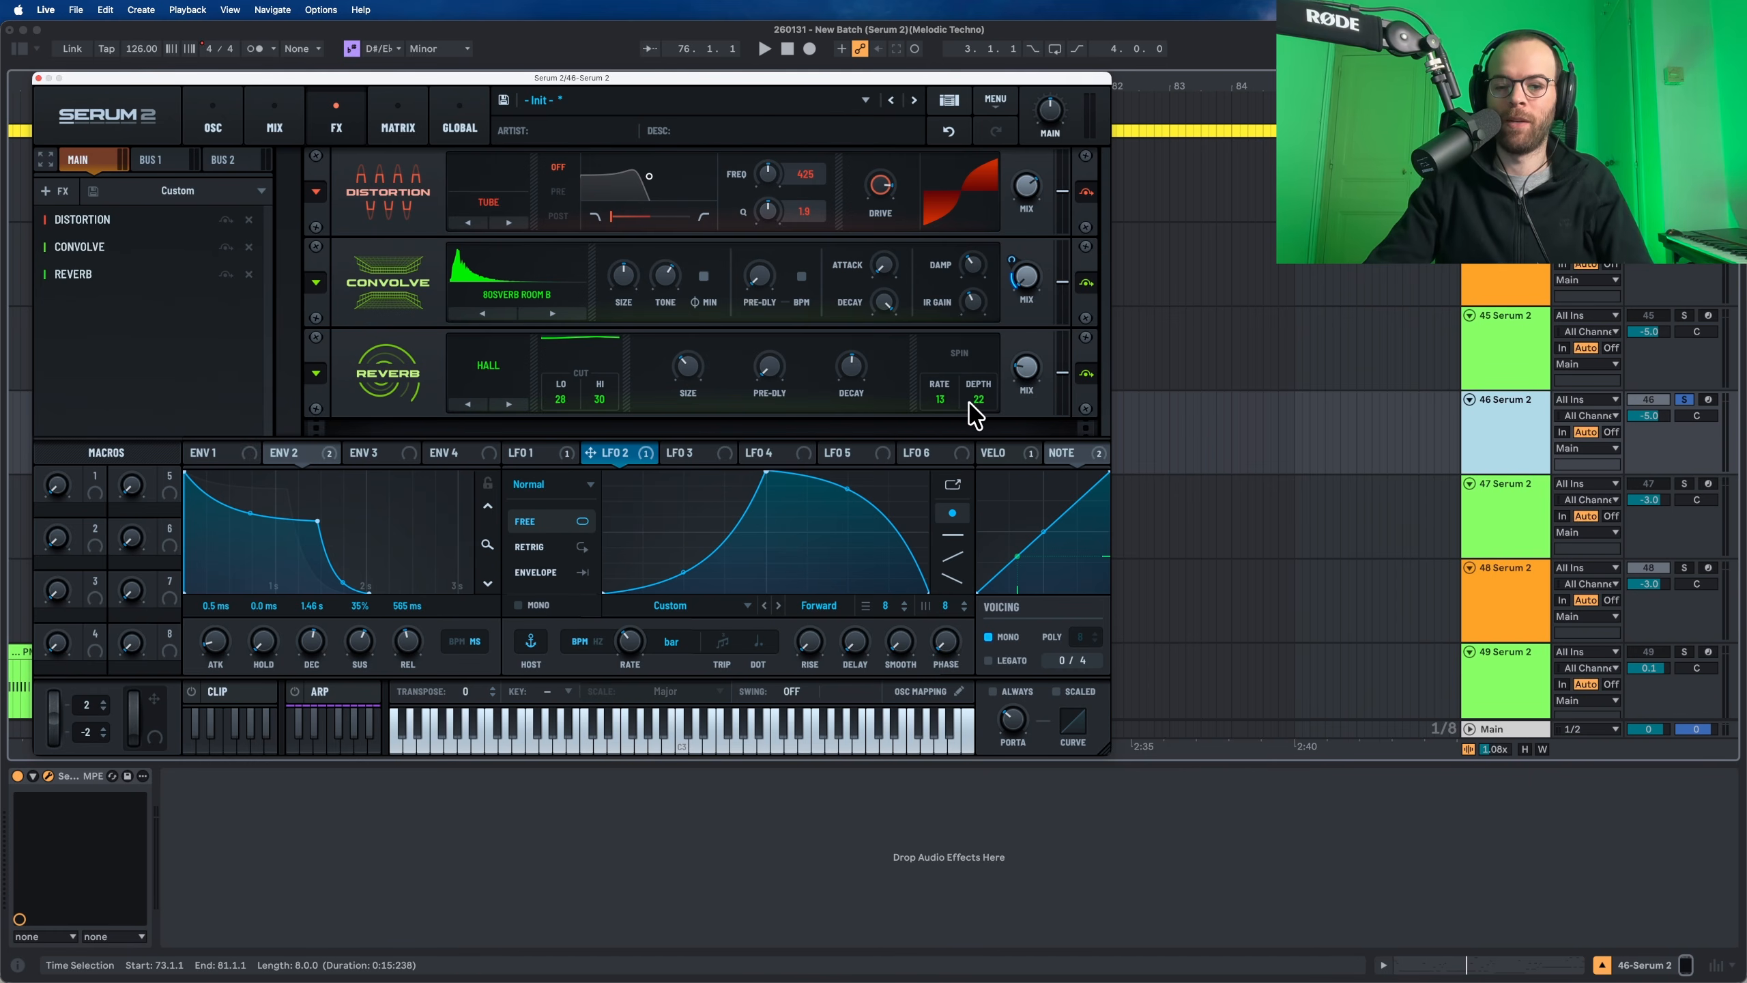
key("space")
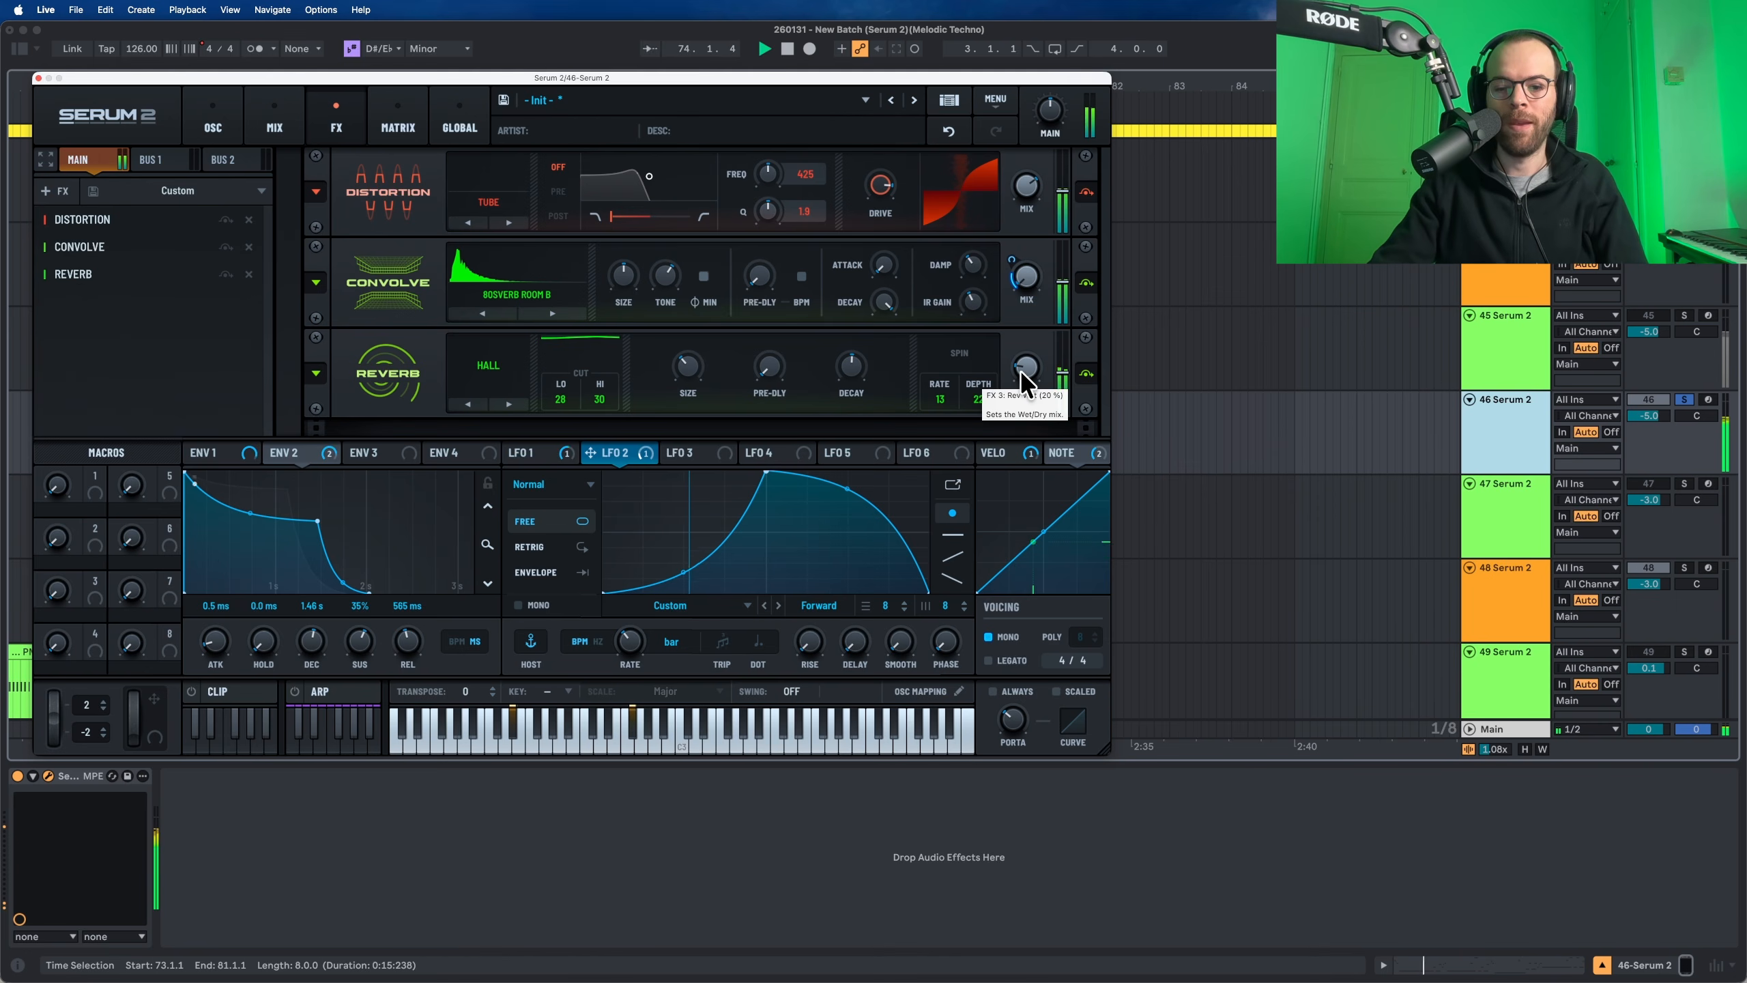
key("space")
left_click_drag(1022, 391, 1025, 445)
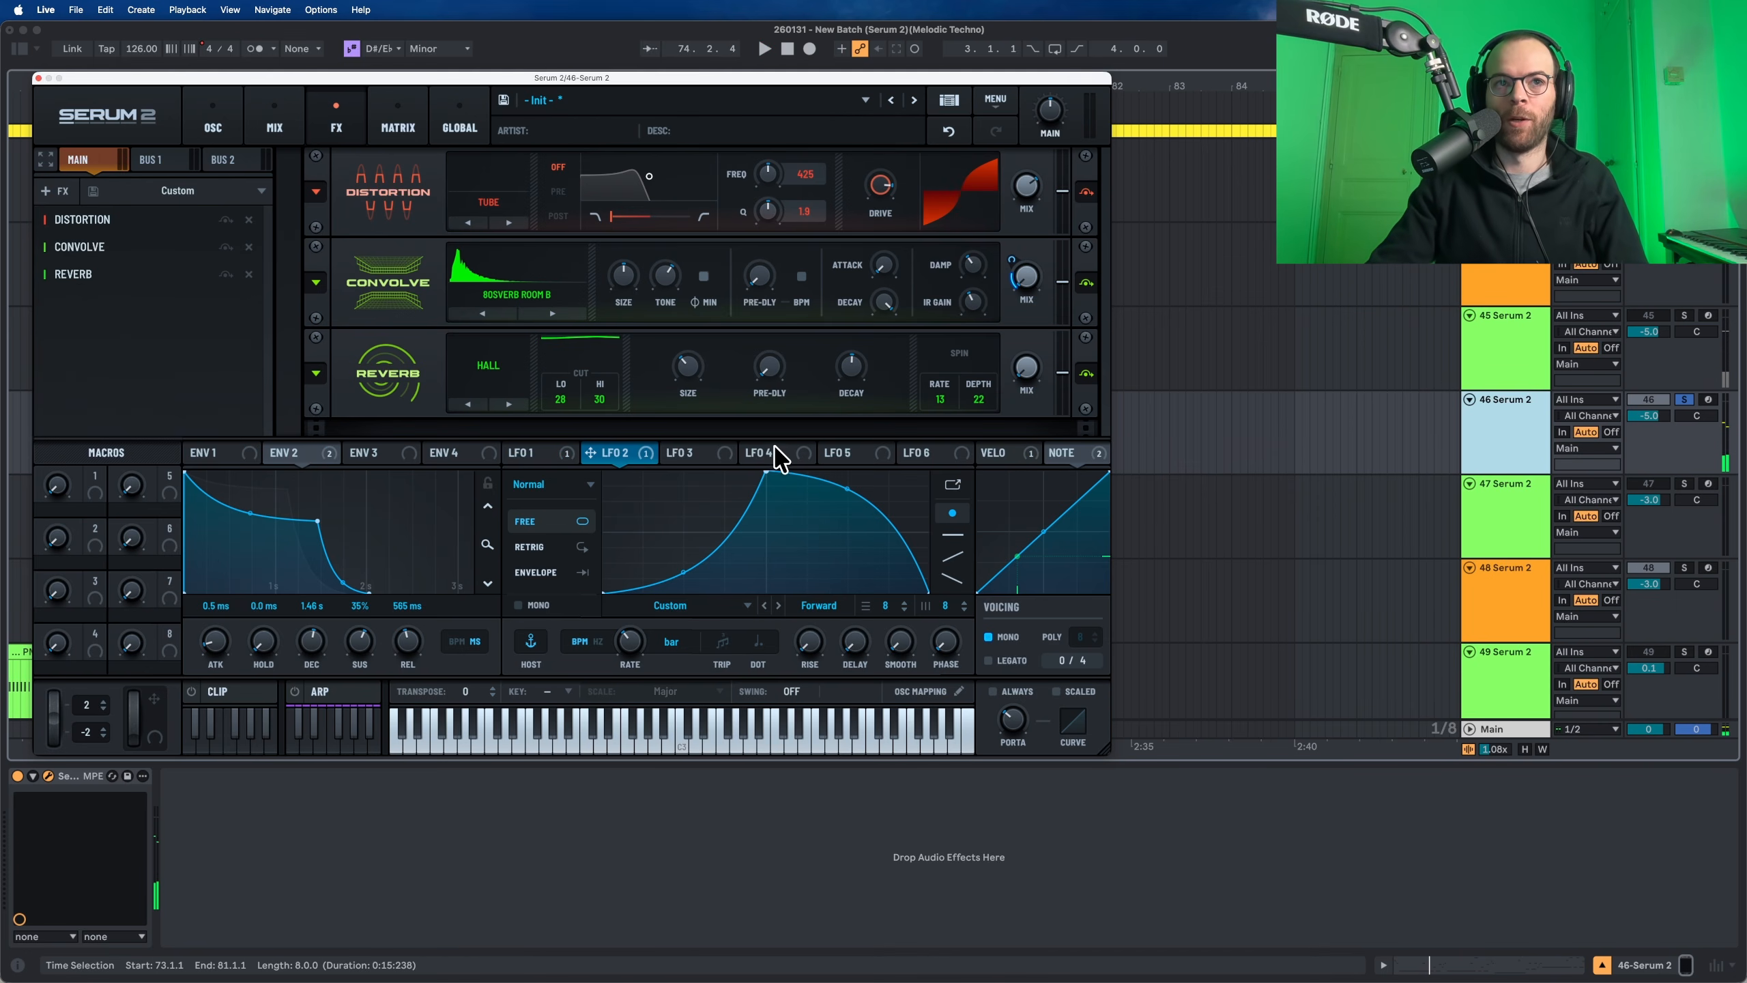
Step: Set LFO 3 to free mode and shape it into an S-curve rise with a steep drop at the end
left_click(707, 456)
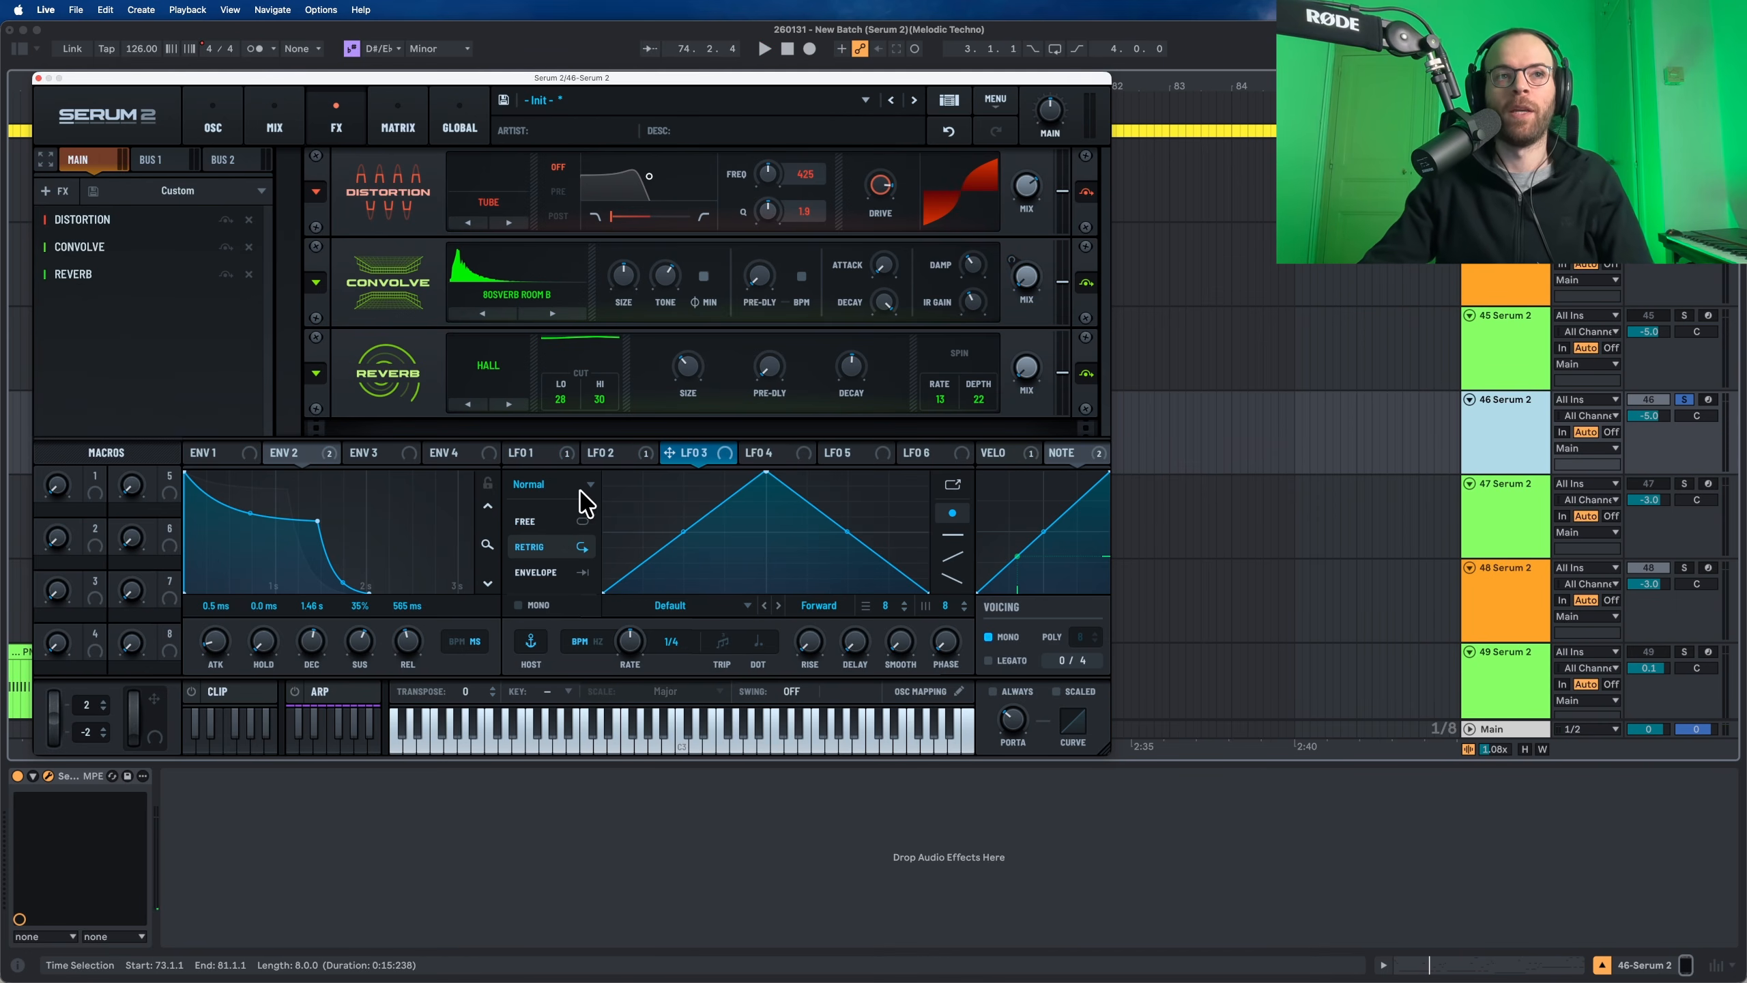
left_click(555, 521)
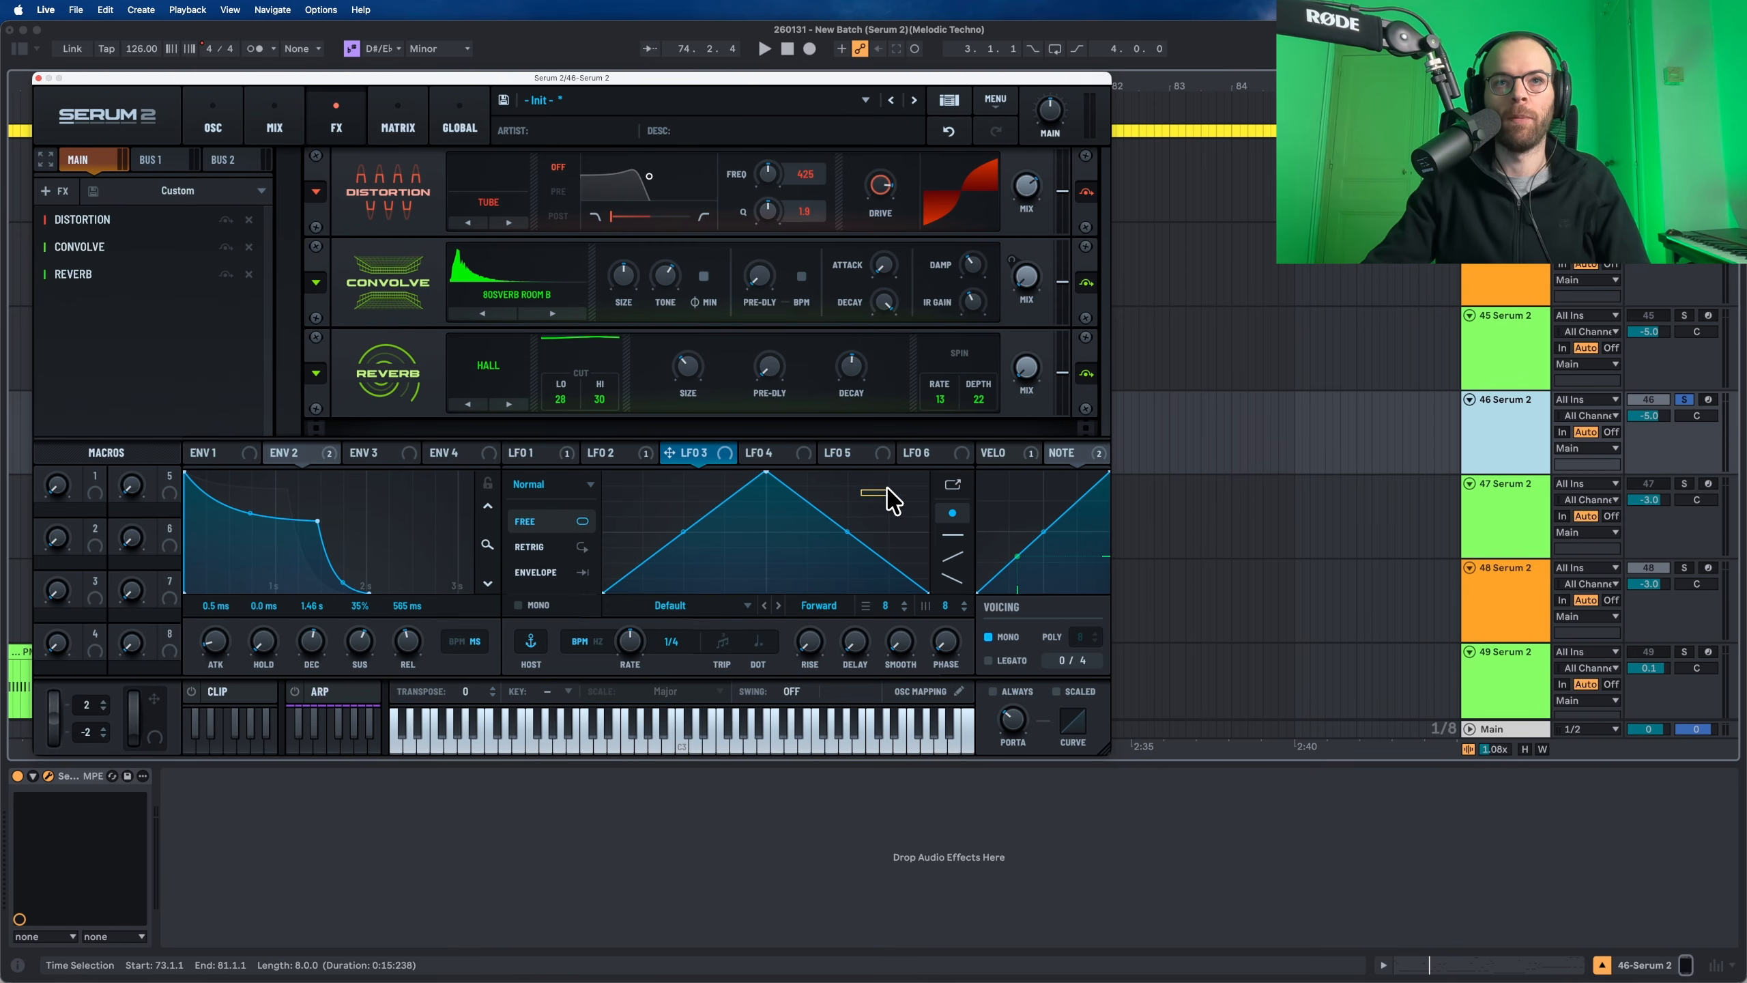
left_click_drag(894, 501, 927, 471)
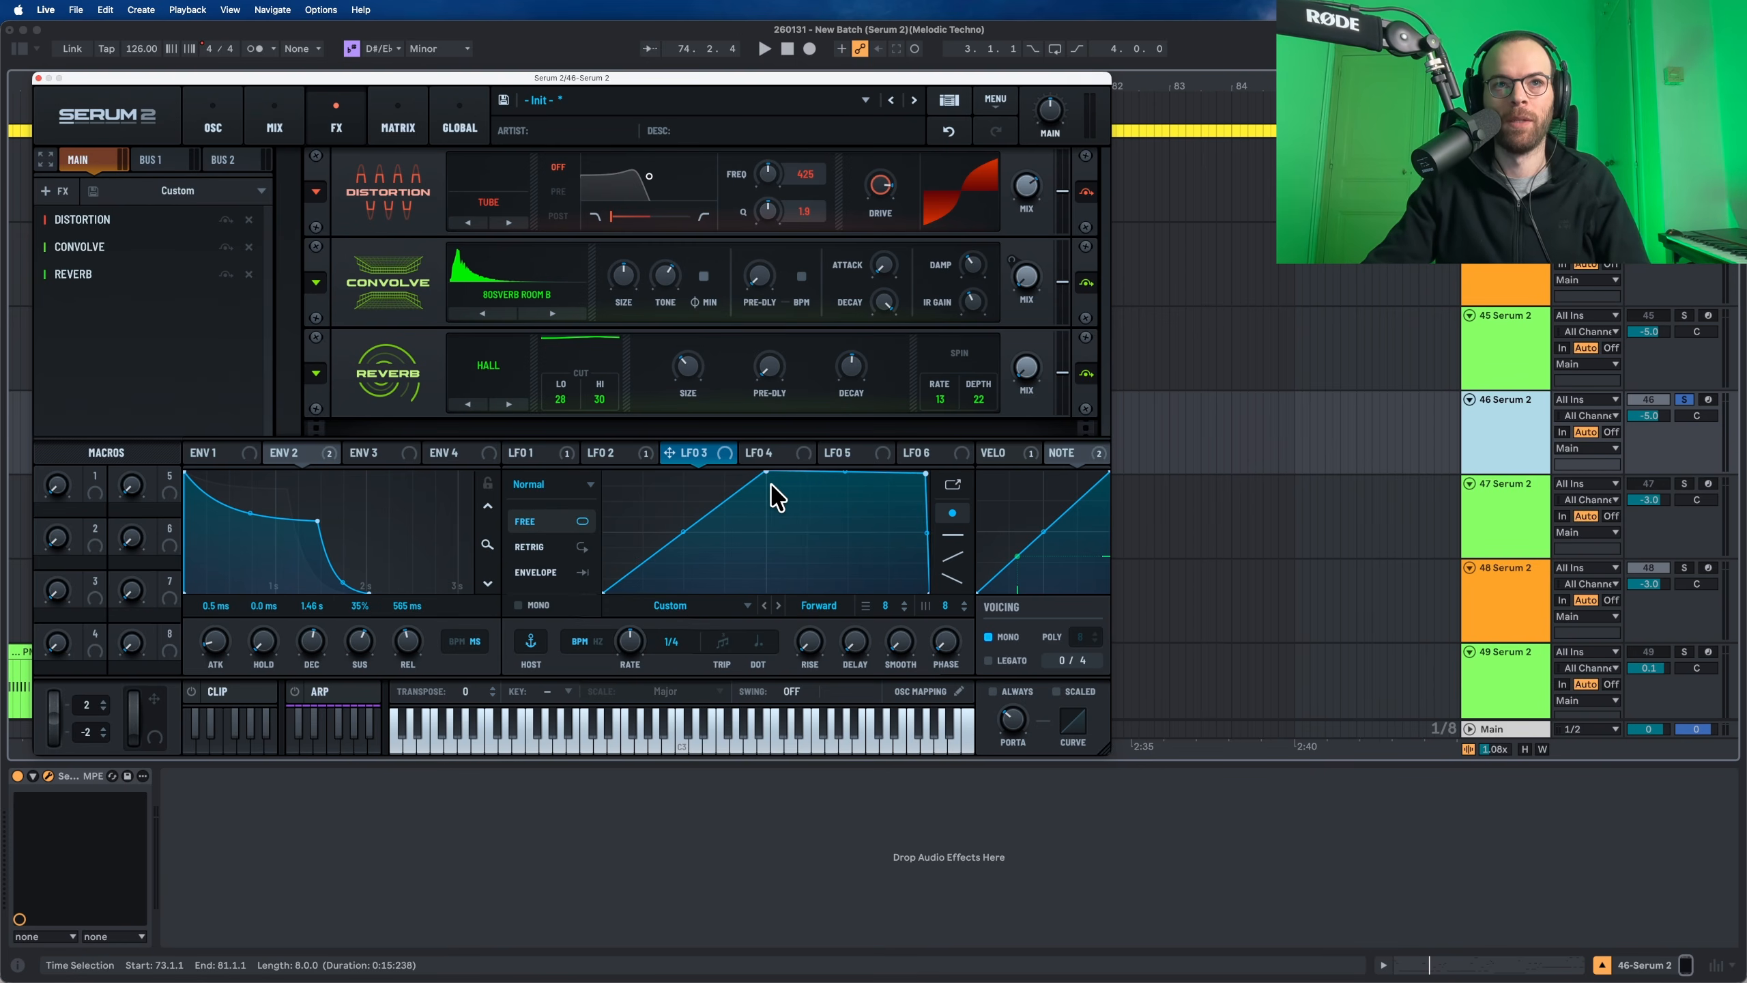
left_click_drag(767, 475, 808, 512)
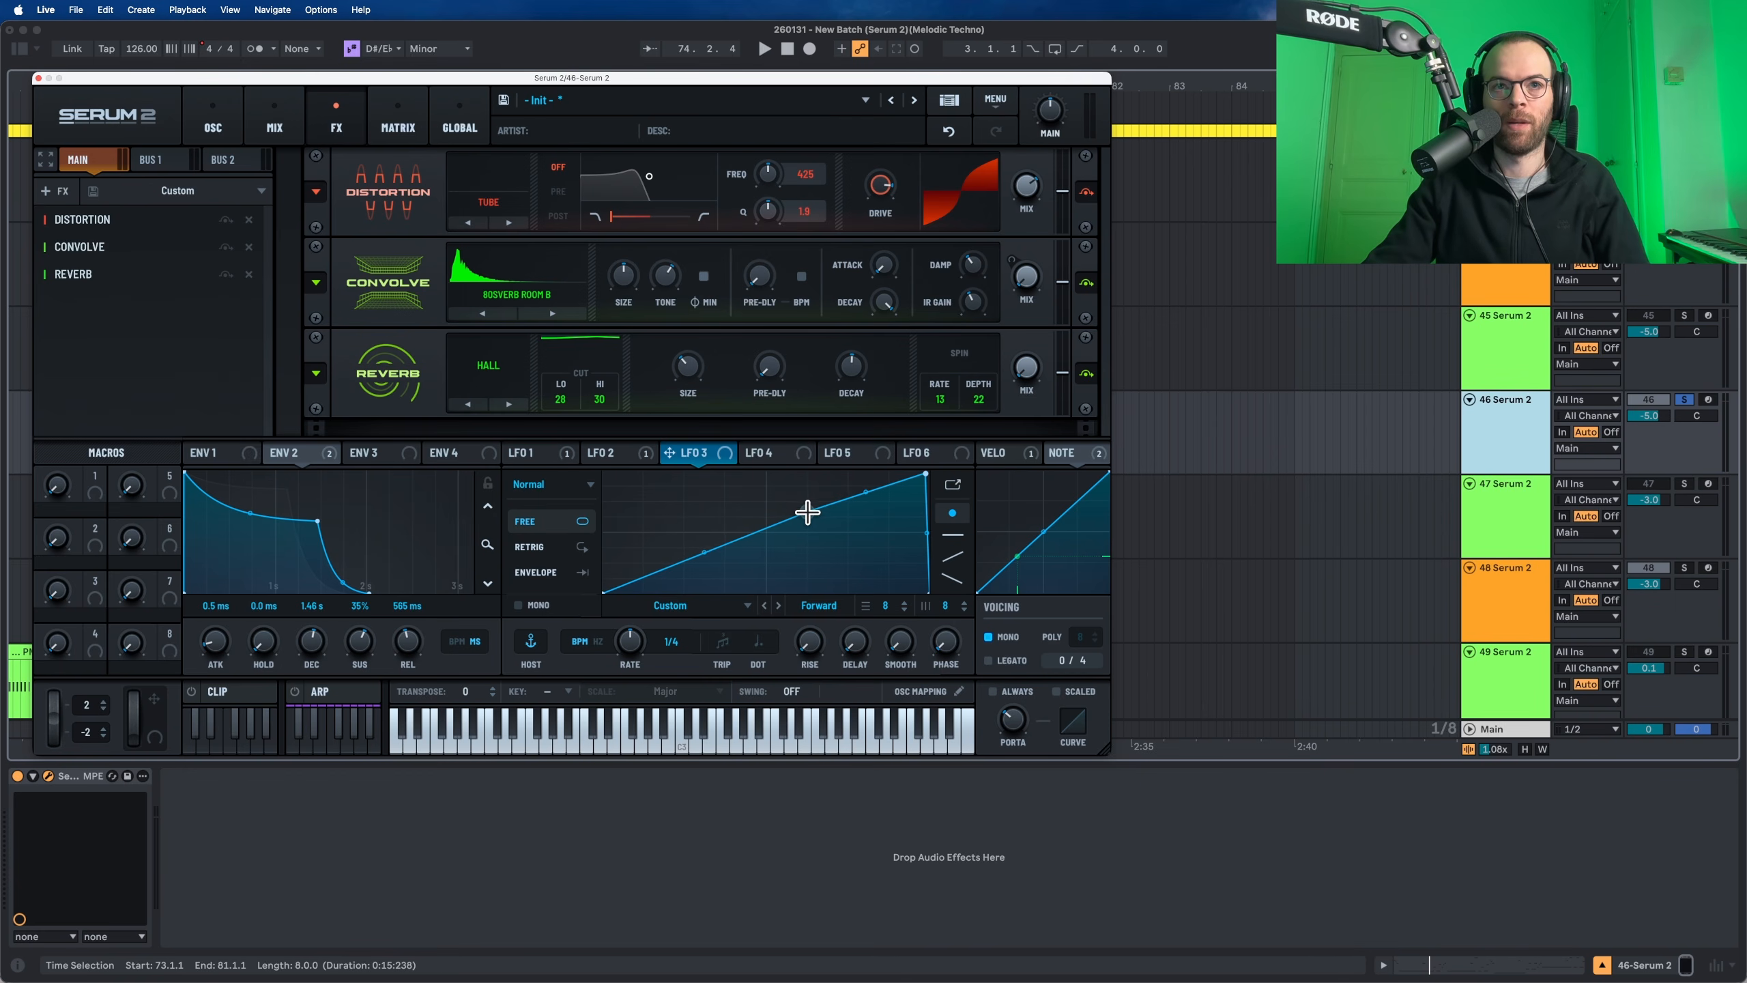
left_click_drag(699, 549, 702, 580)
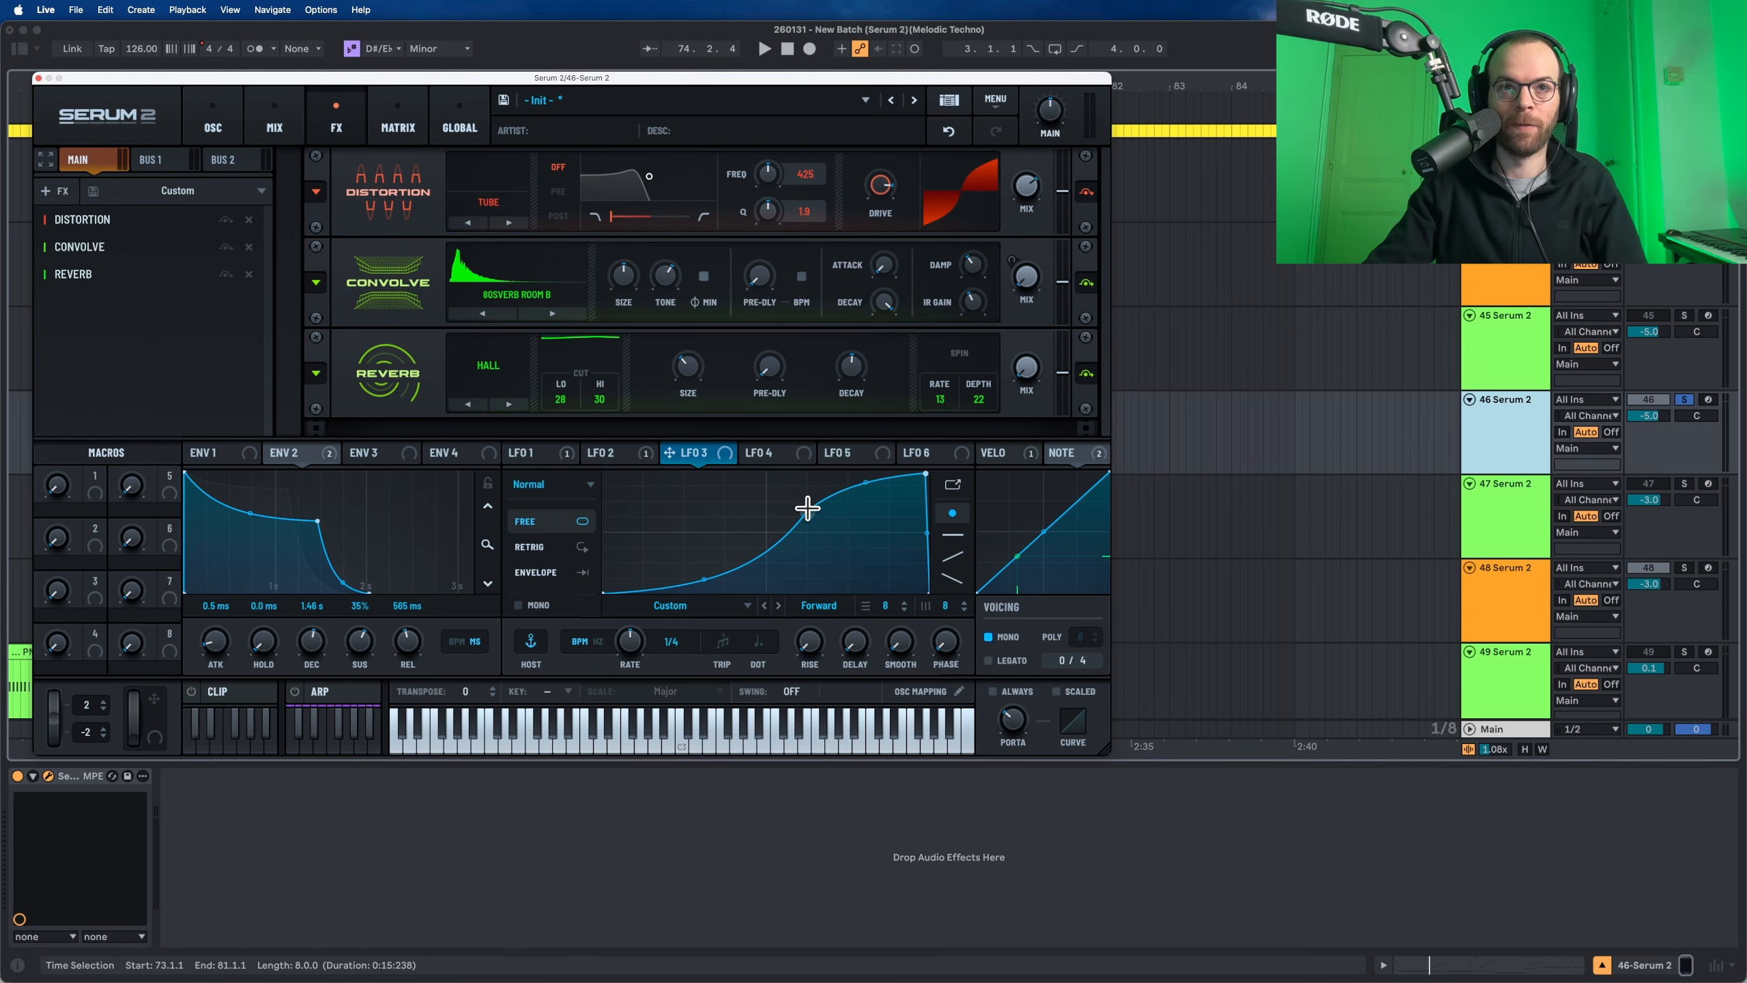
left_click_drag(807, 508, 796, 502)
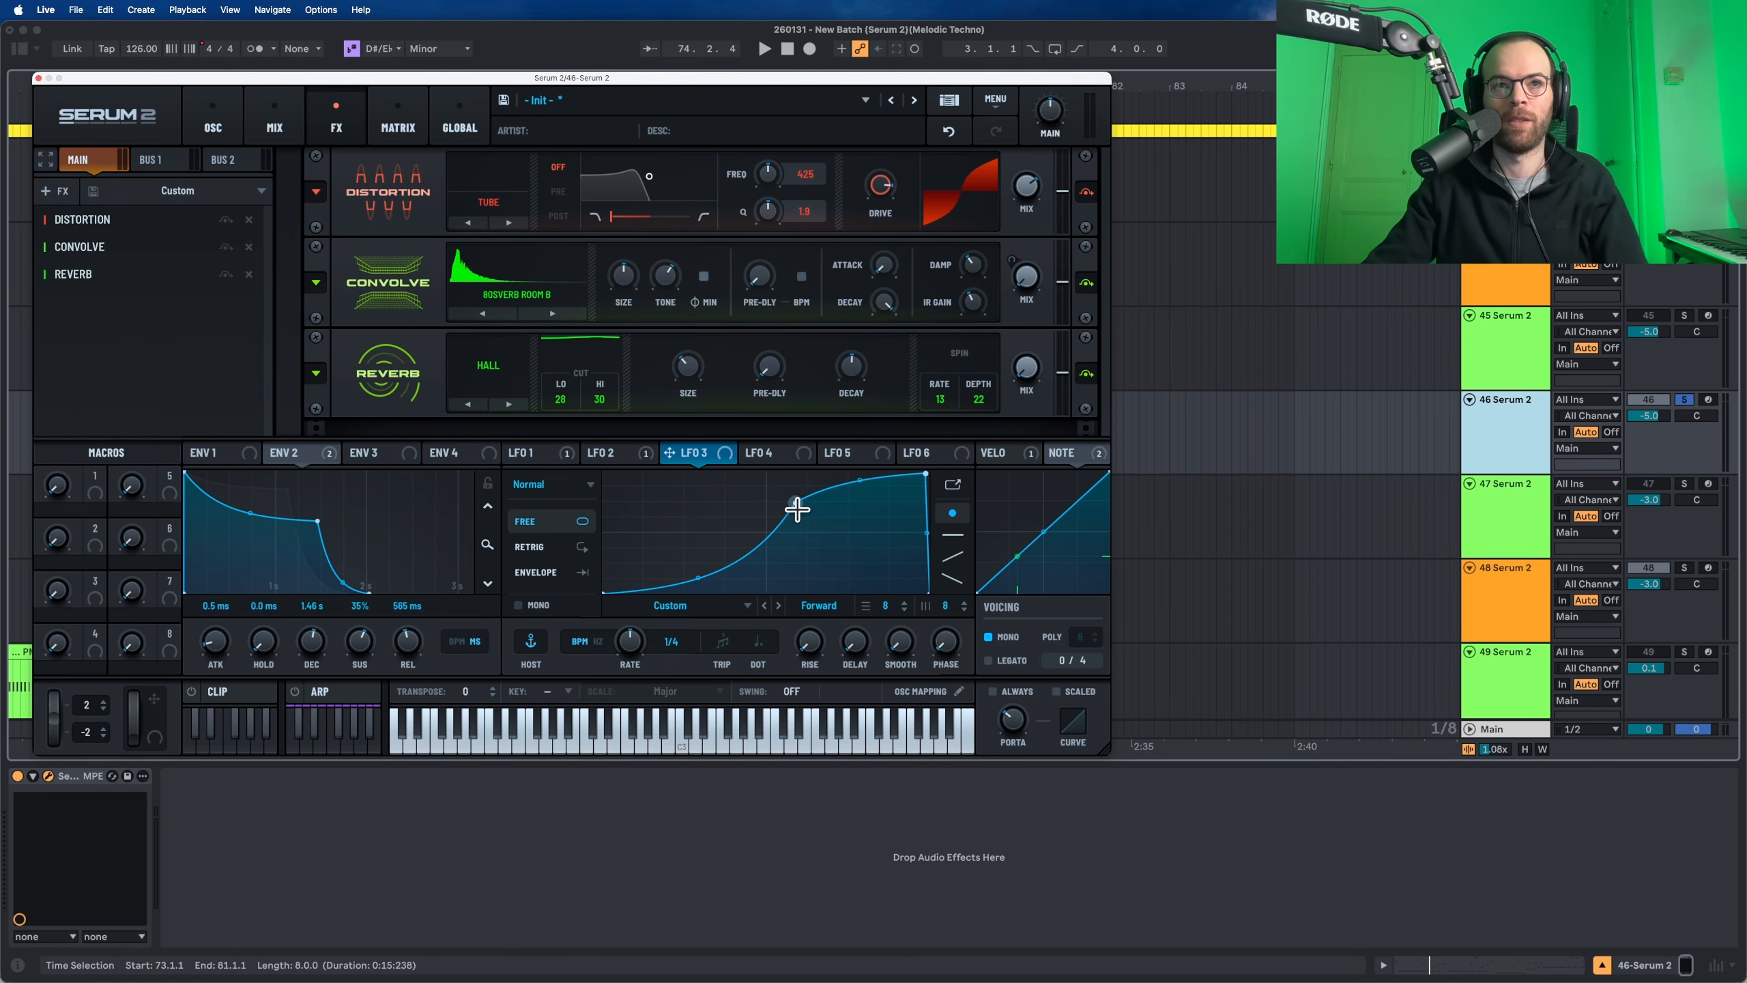
Step: Use LFO 3 to modulate the reverb mix and audition the bass
left_click_drag(691, 454, 1006, 421)
key("space")
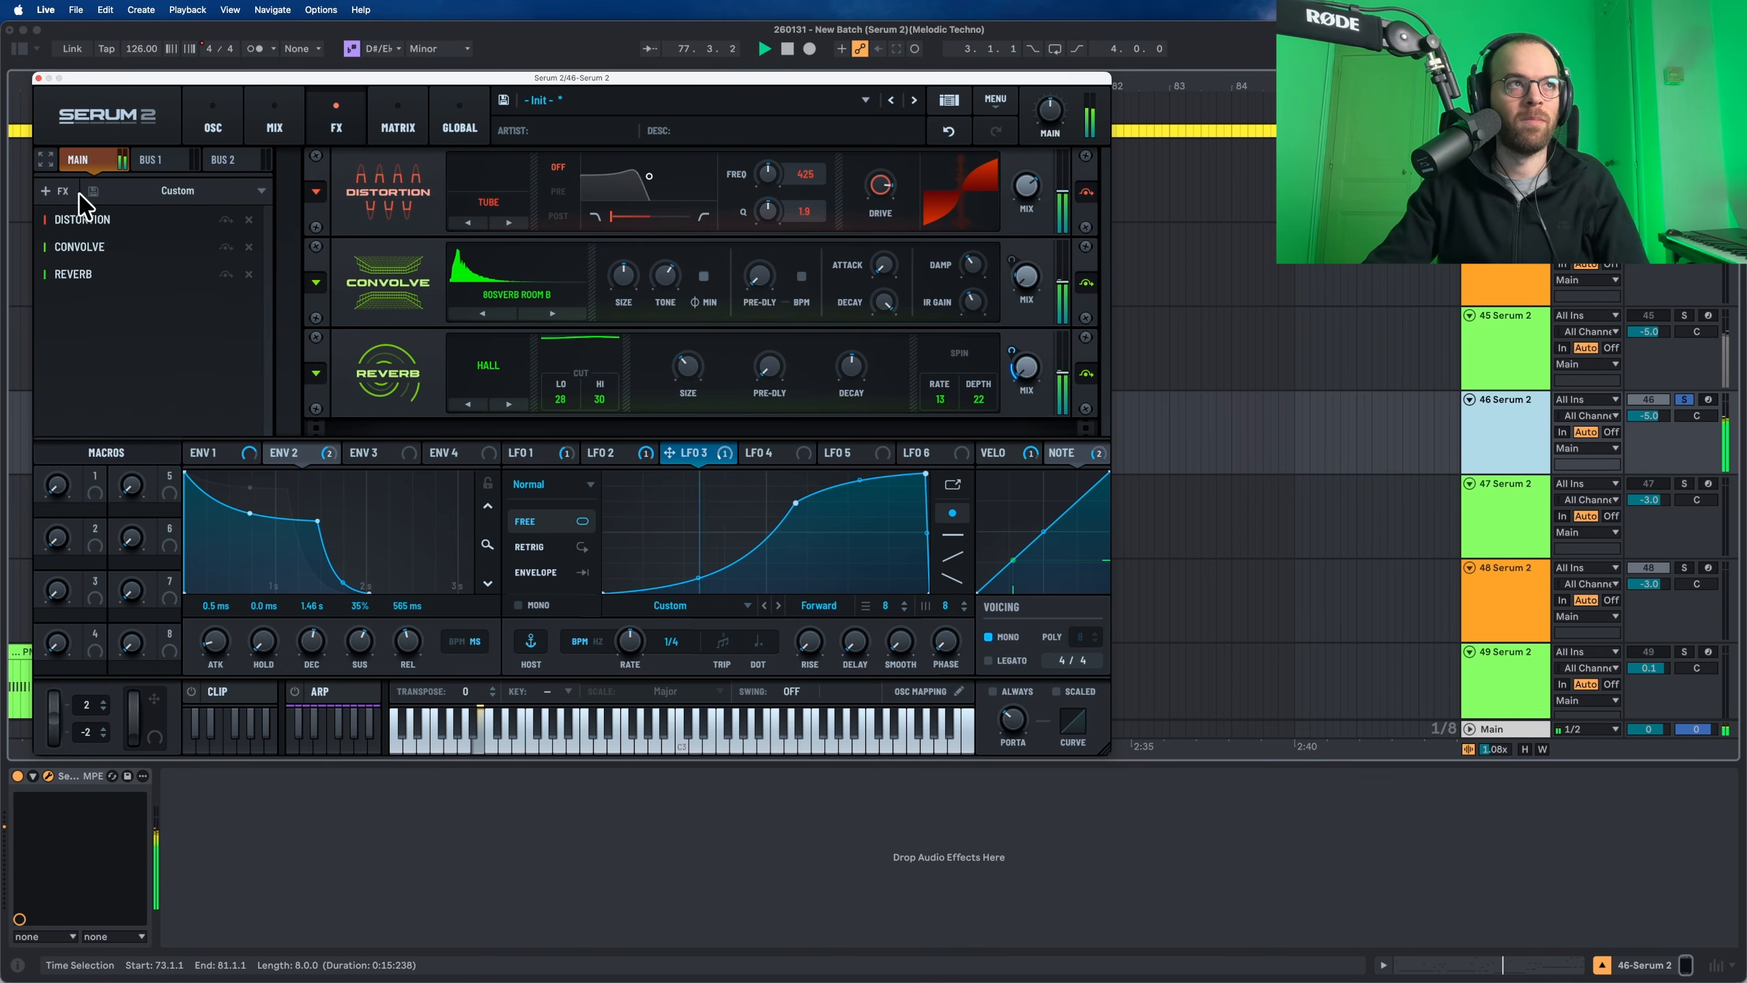
Step: Add a Delay effect after the reverb, set both sides to dotted 1/4, and audition the bass
left_click(58, 190)
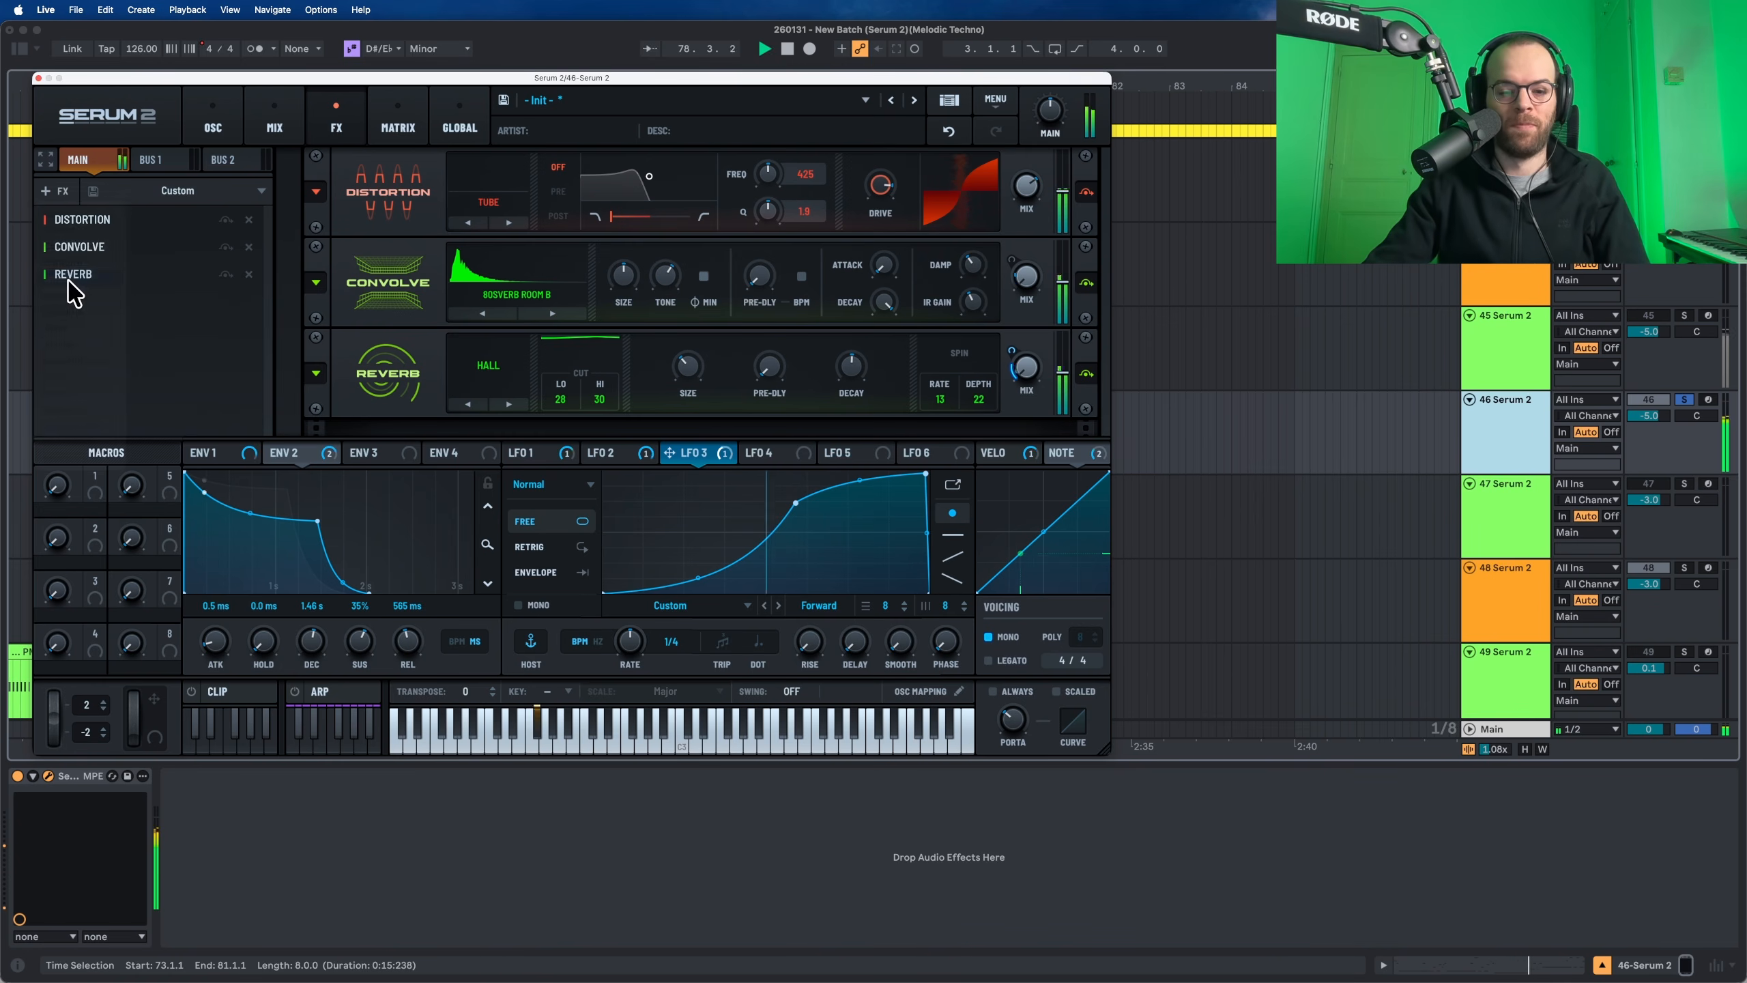
left_click(60, 277)
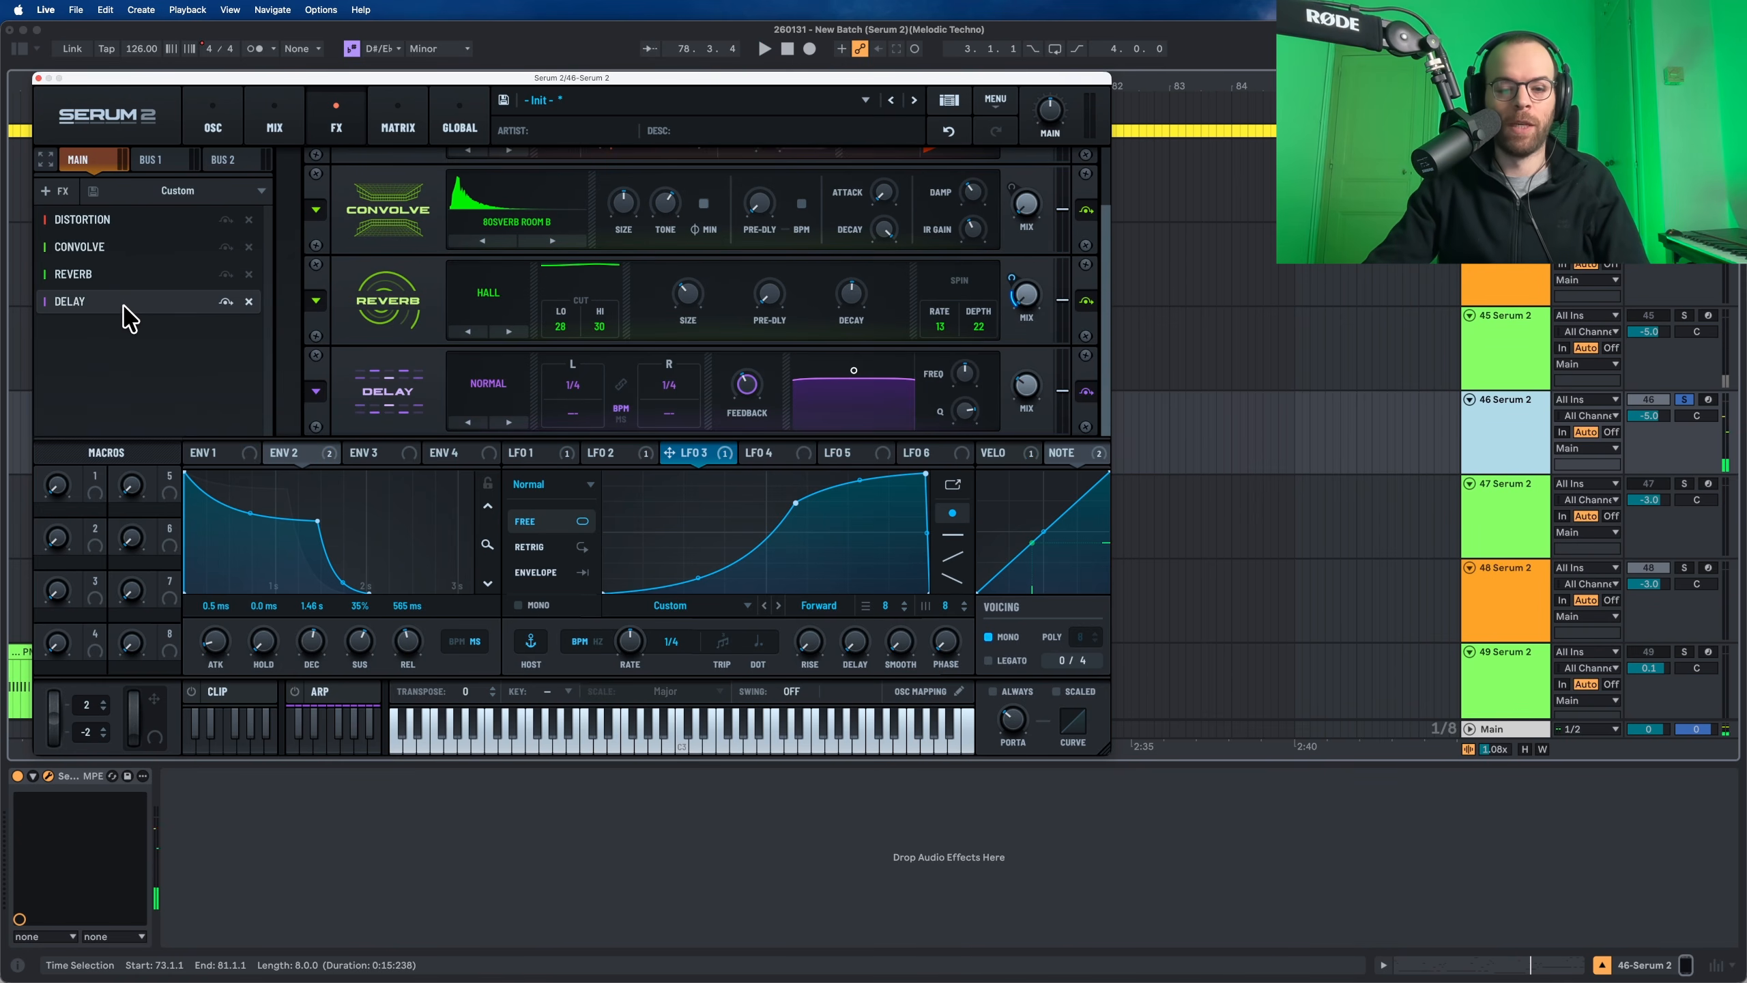
left_click(574, 412)
left_click(661, 411)
key("space")
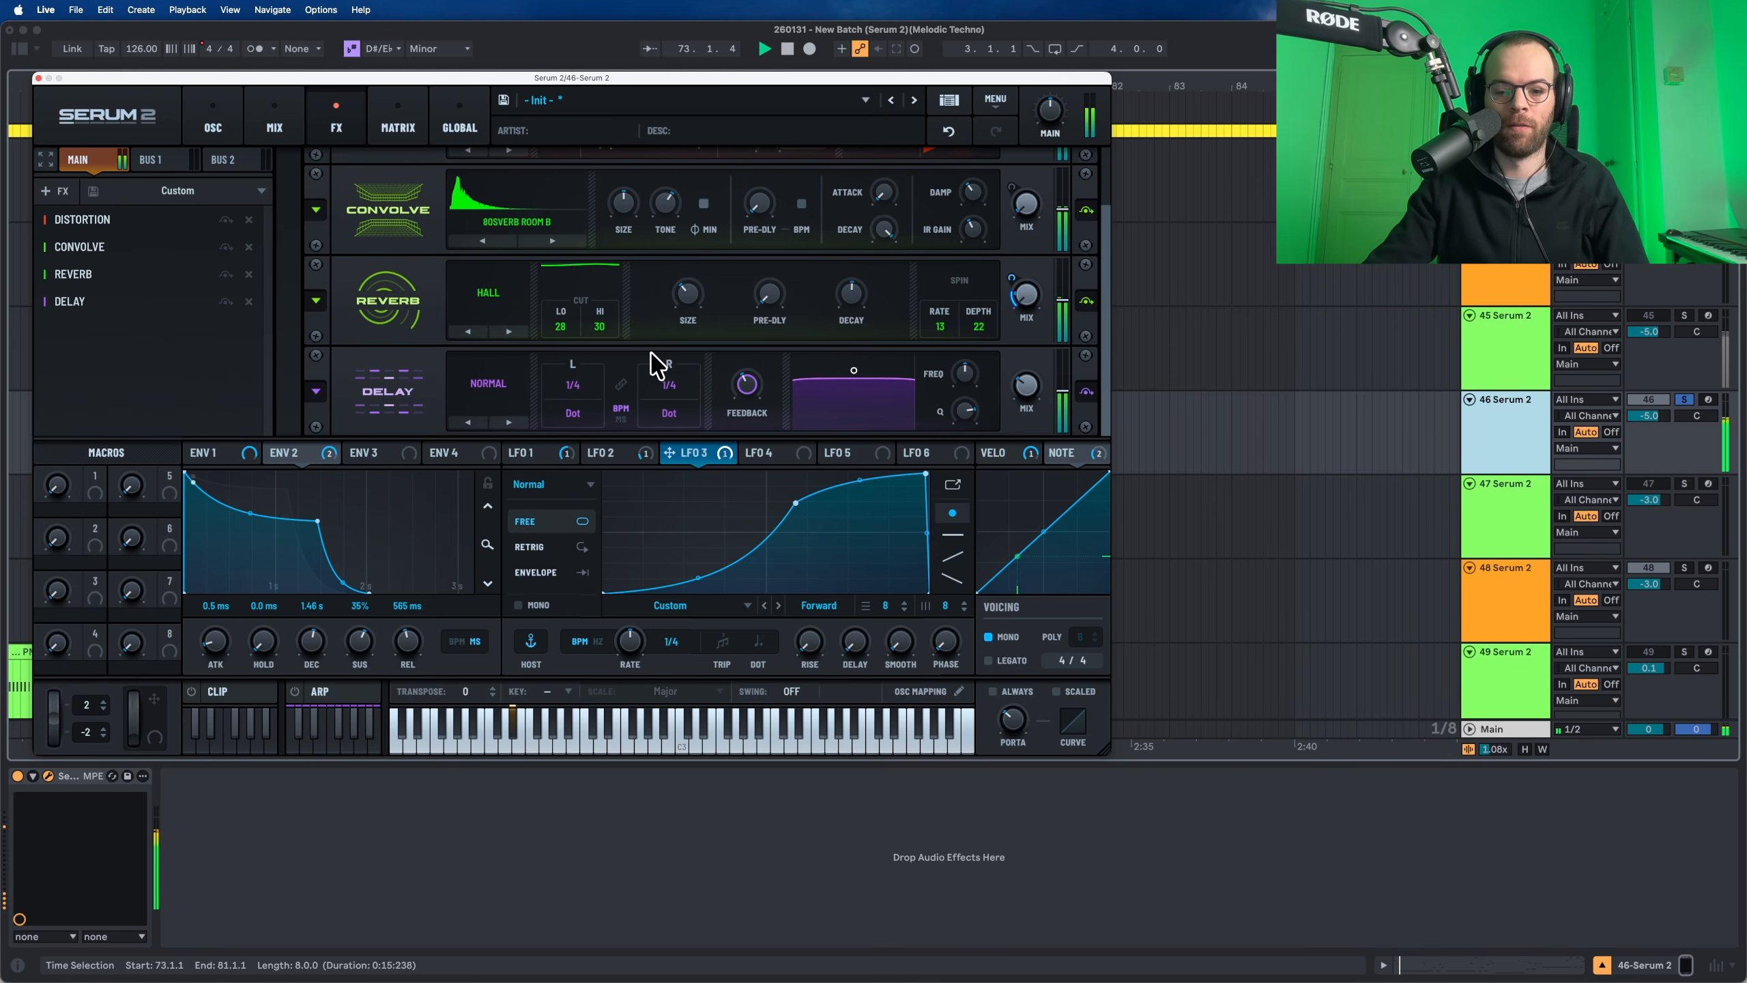
key("space")
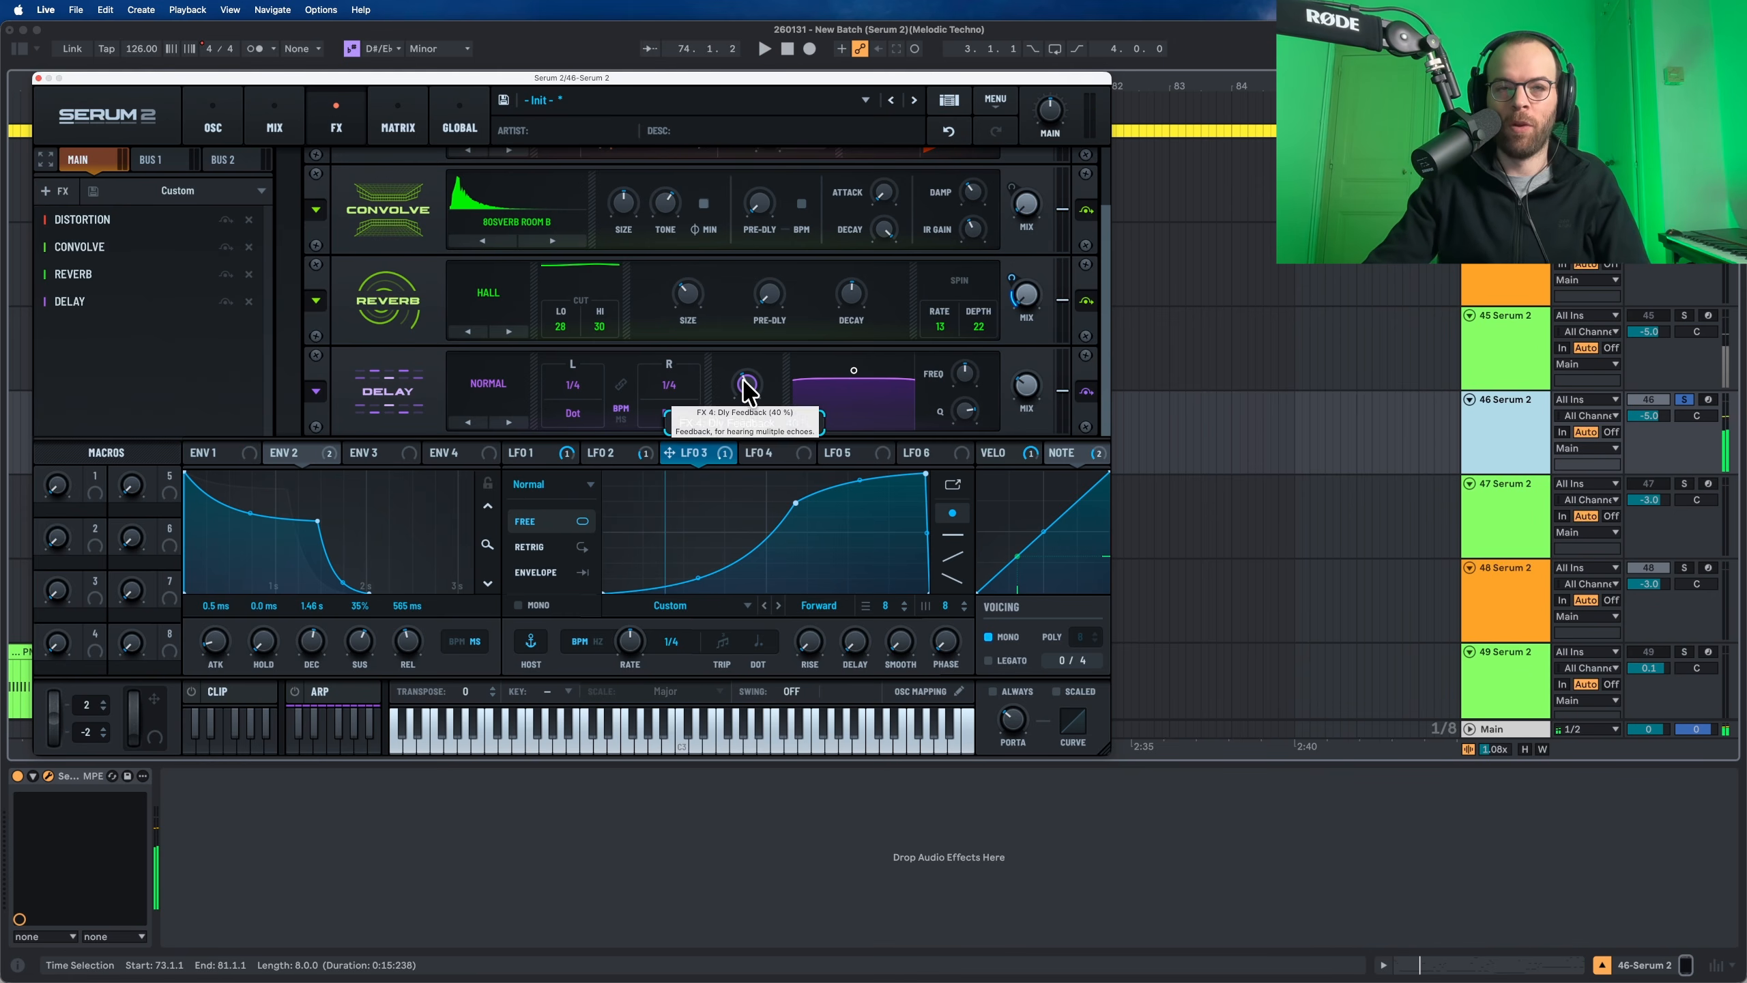
Step: Lower the delay feedback to 26% and check the bass in playback
left_click_drag(744, 384, 741, 415)
key("space")
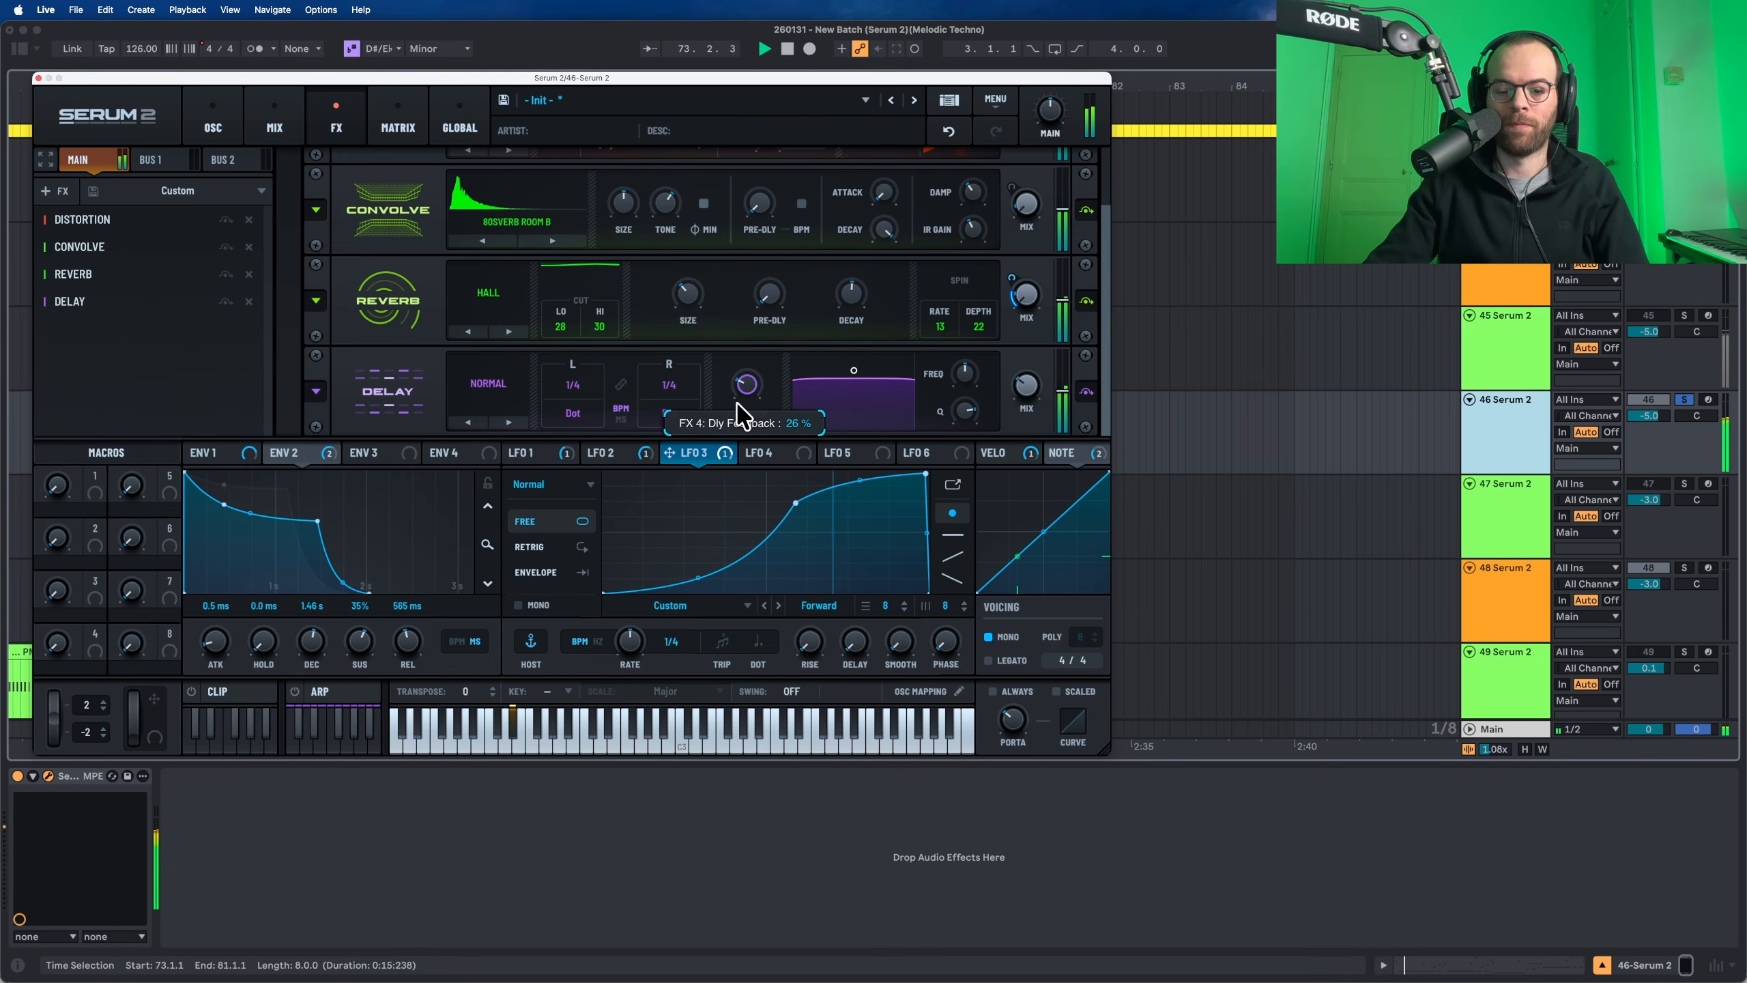
key("space")
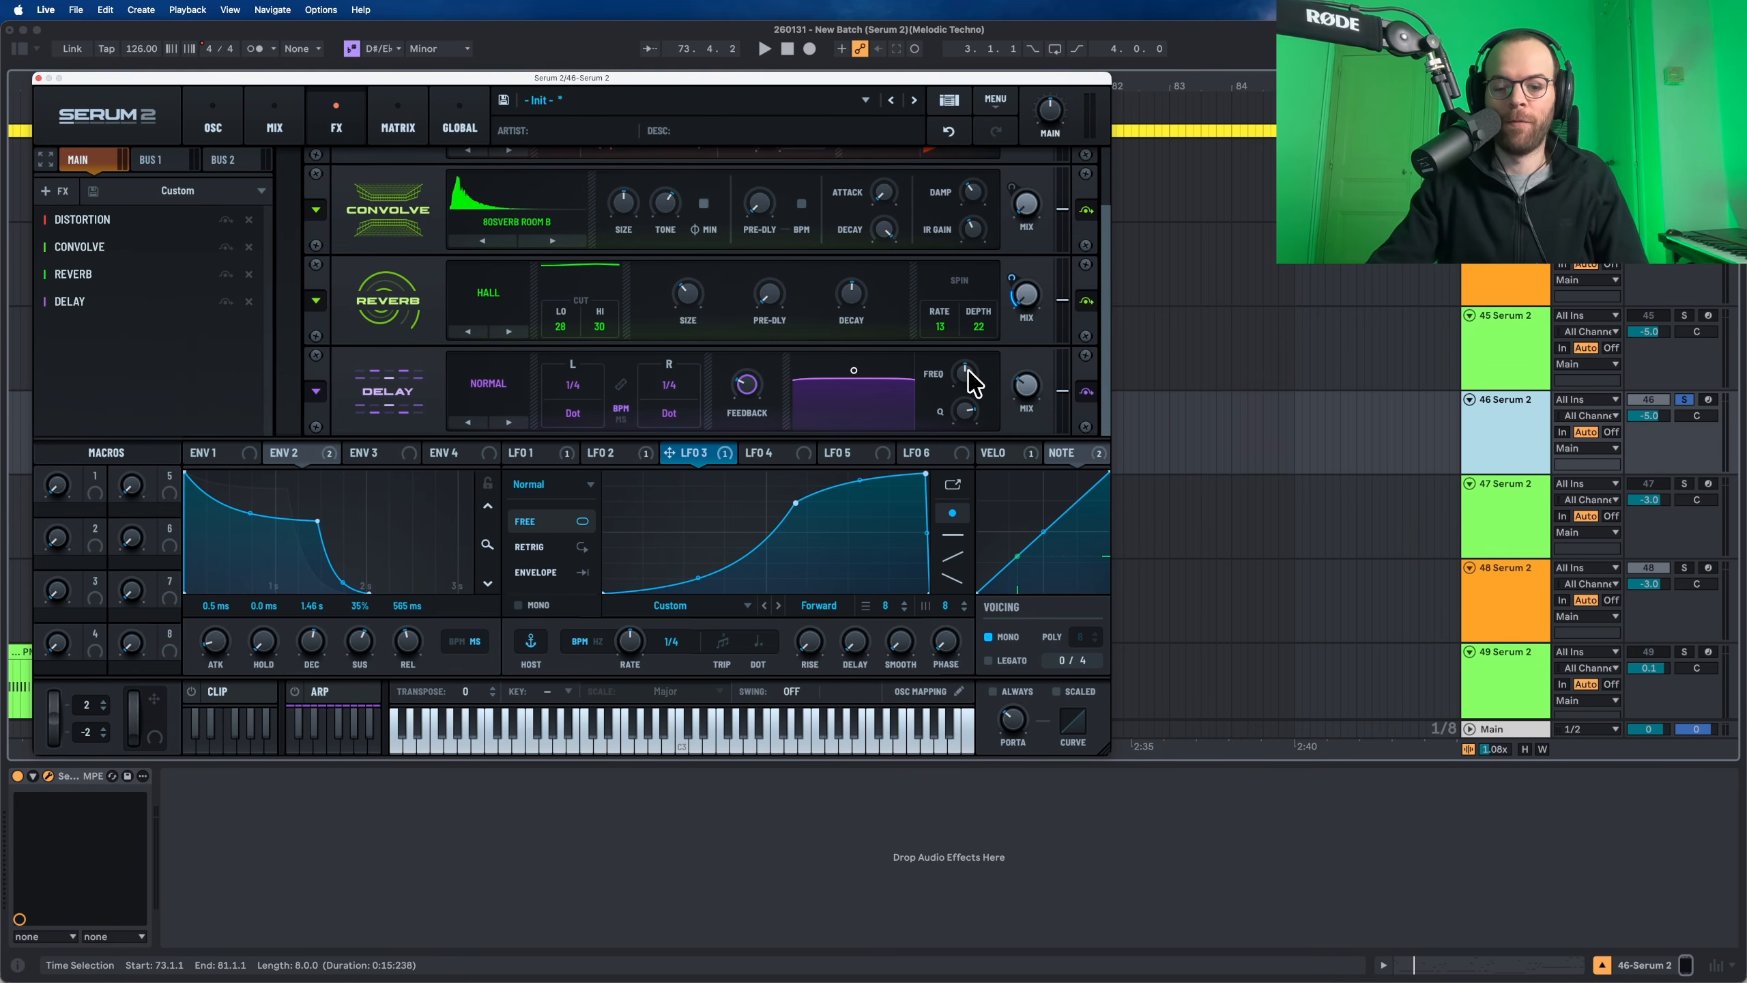
Step: Raise the delay filter's frequency, lower its Q, and reduce the delay mix slightly during playback
left_click_drag(972, 382, 976, 344)
key("space")
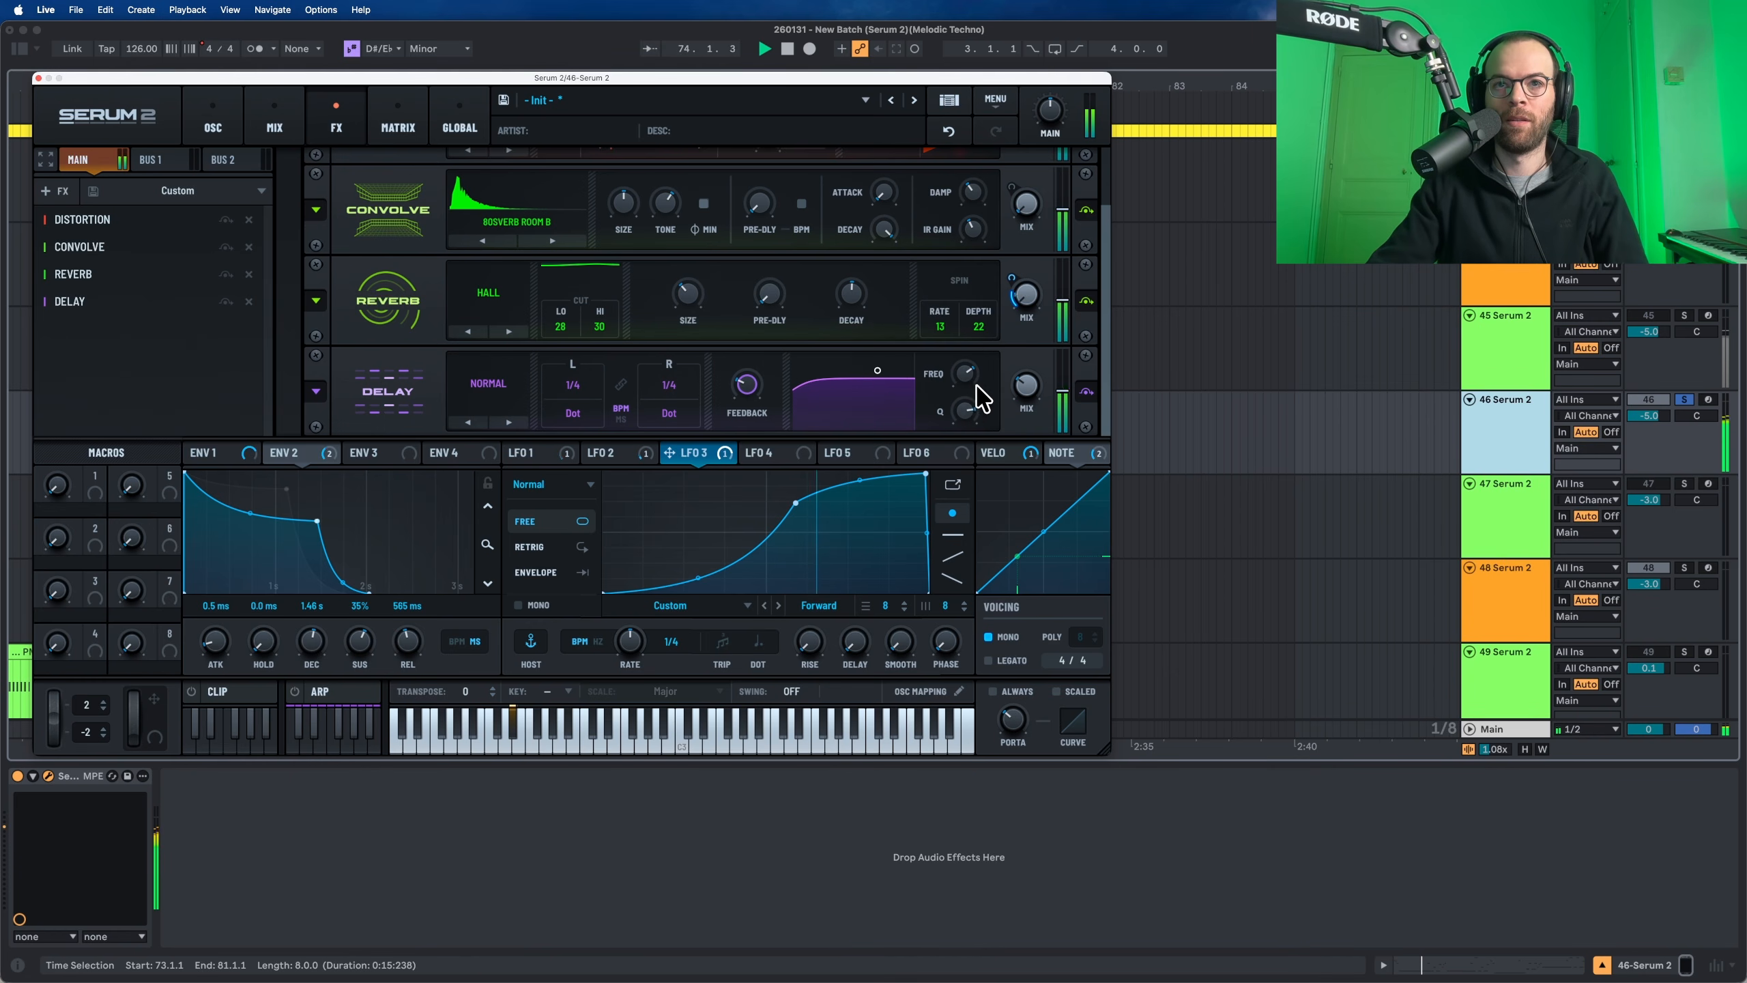
left_click_drag(965, 409, 957, 470)
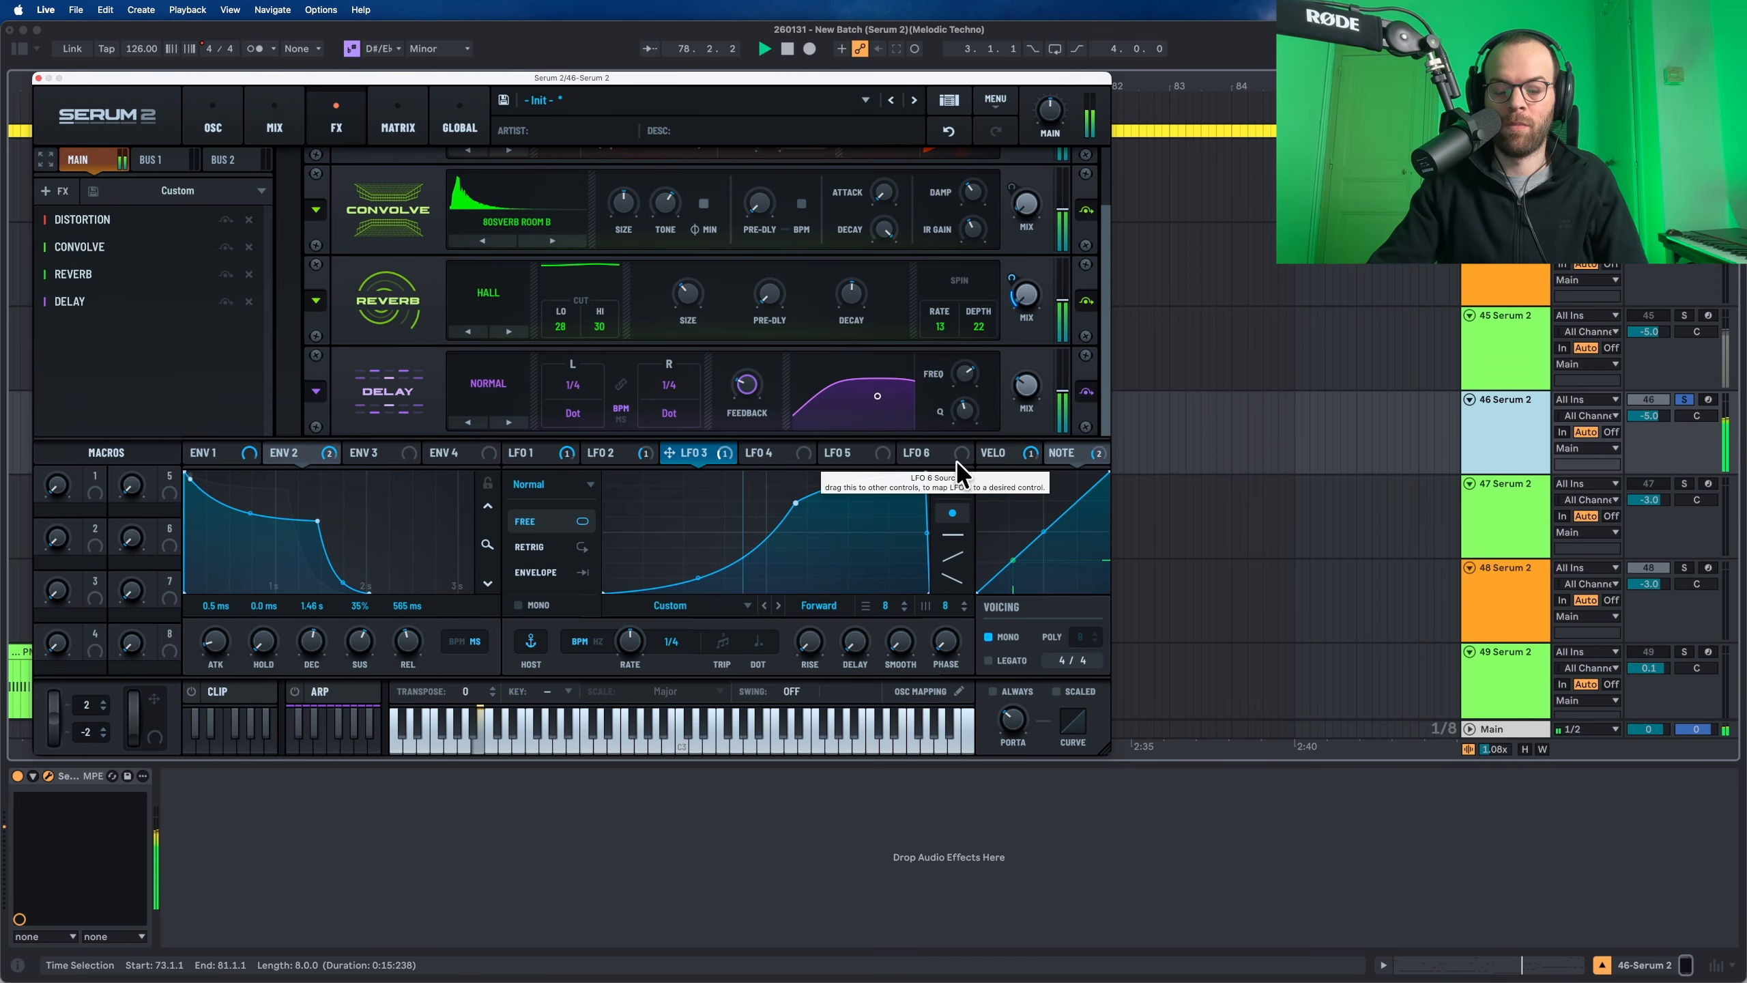
left_click_drag(1034, 393, 1033, 400)
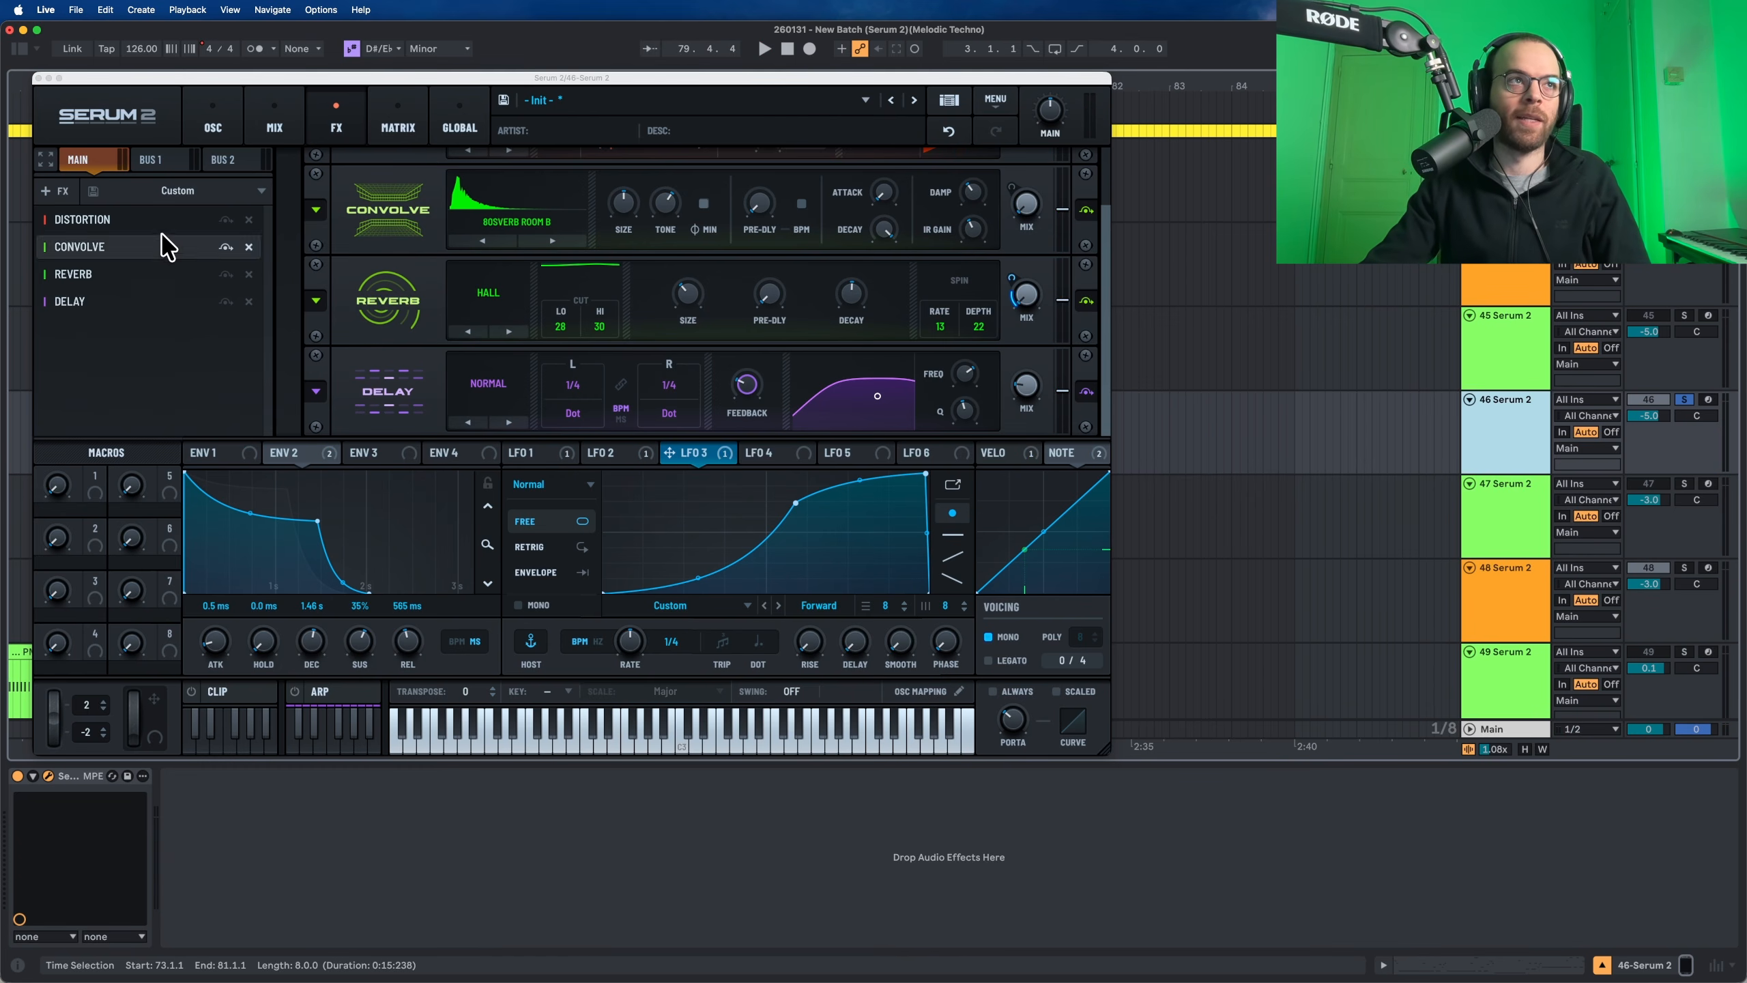
Step: Add an Equalizer after the delay and shape its low band as a bell at 357 Hz, Q 44, gain -4.3
left_click(55, 190)
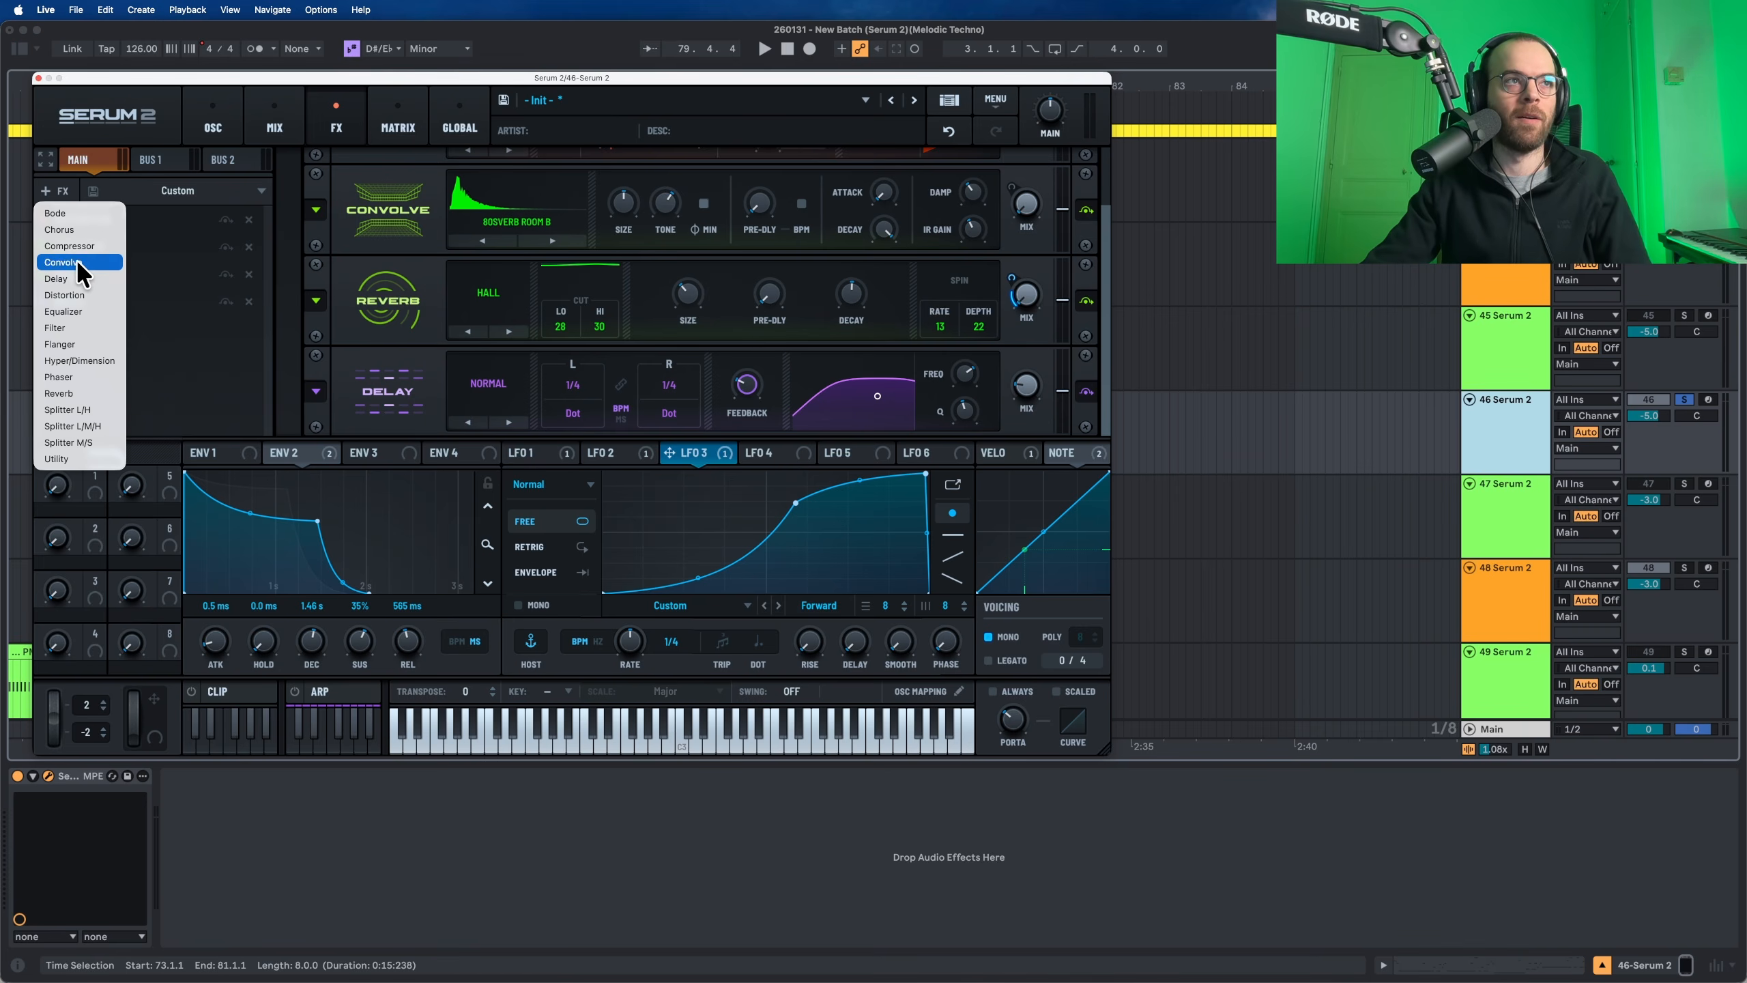
left_click(81, 314)
key("space")
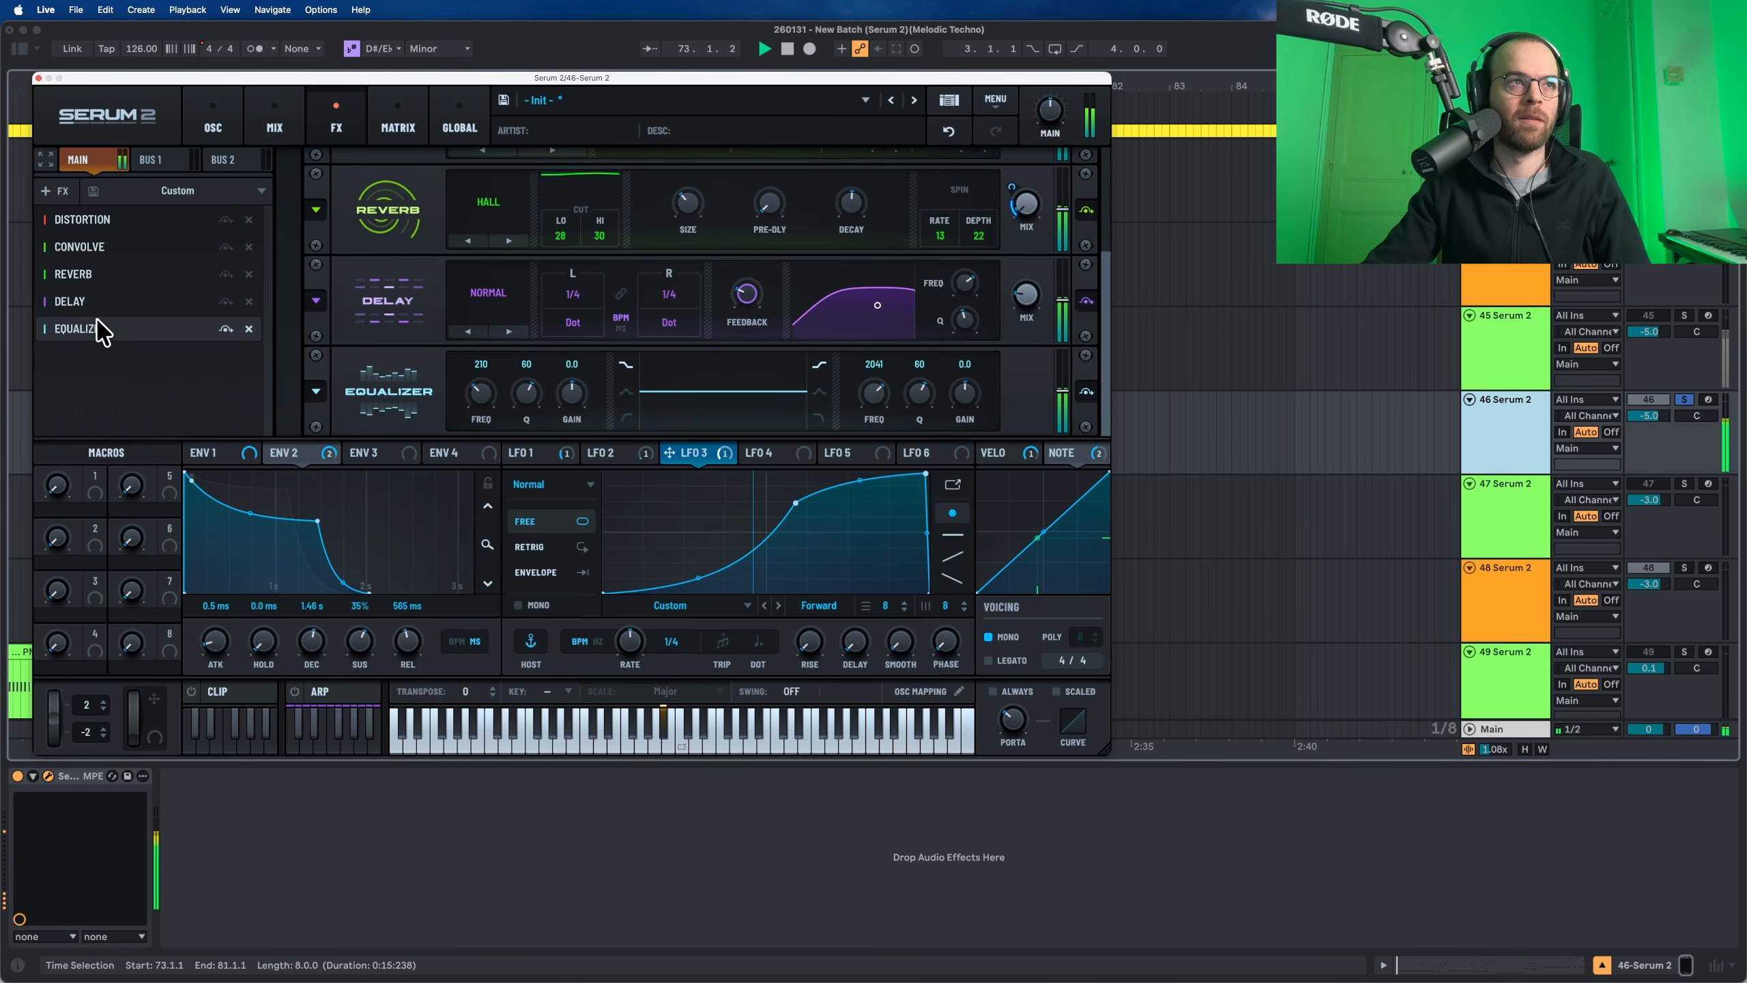
left_click(625, 392)
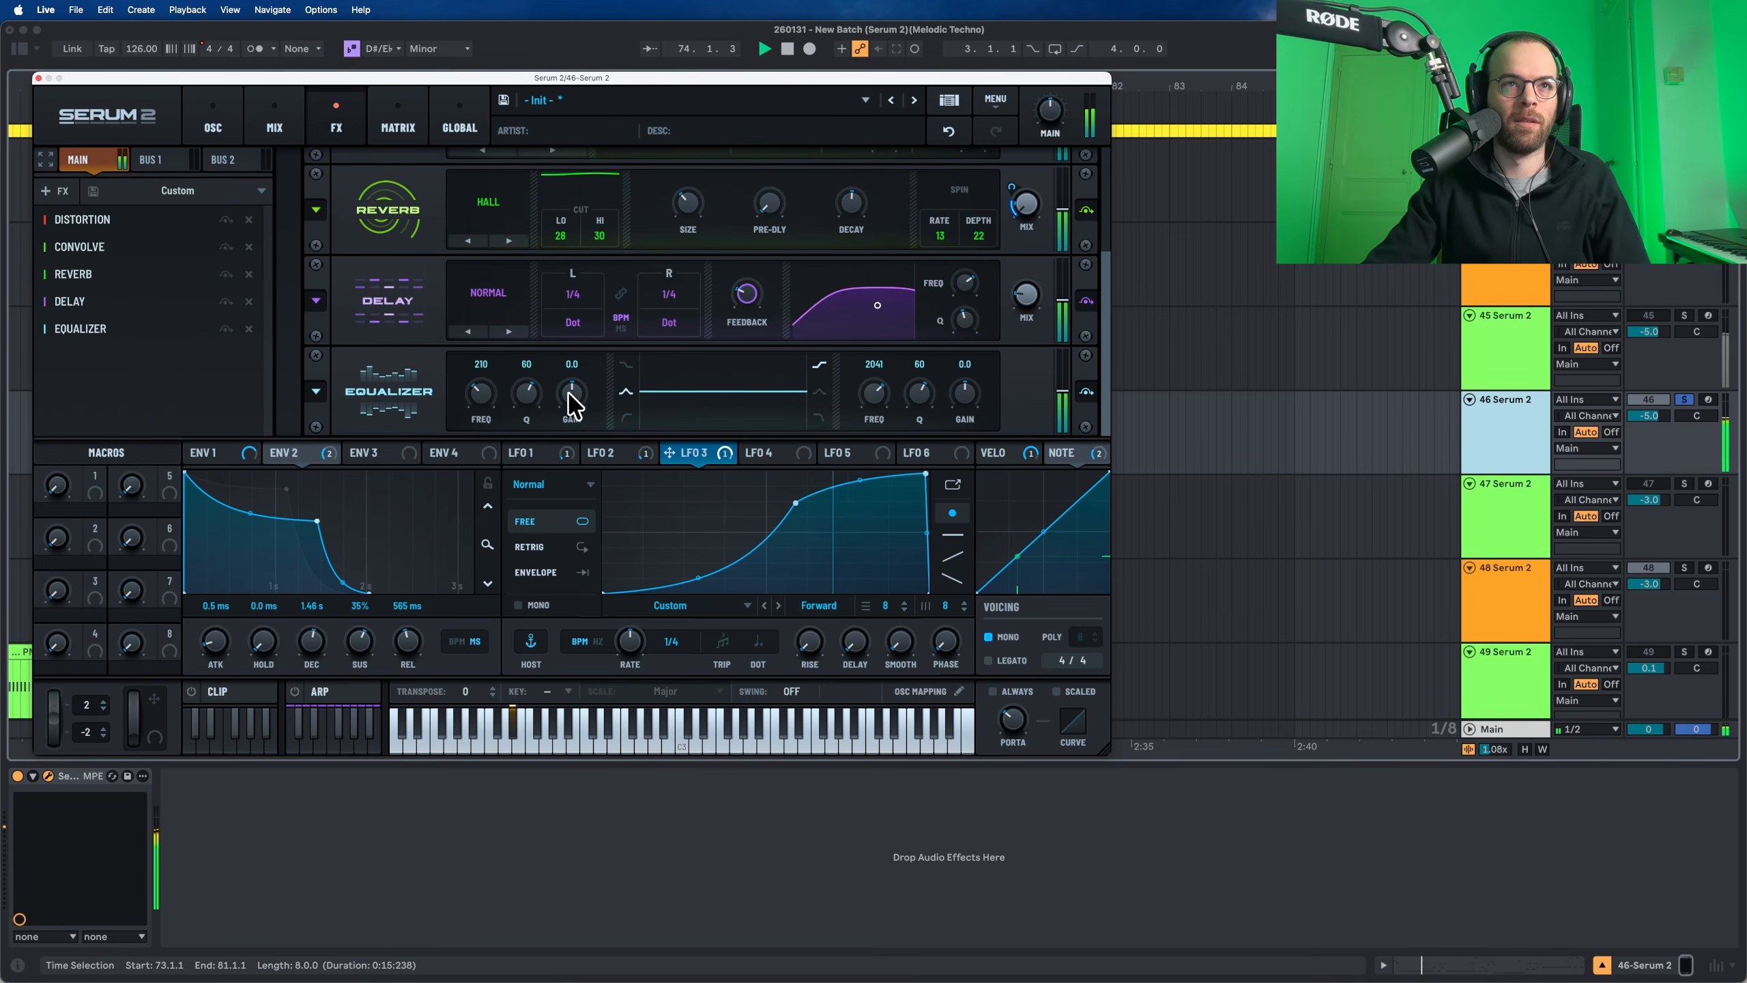
mouse_move(573, 395)
left_mouse_down()
mouse_move(571, 424)
mouse_move(523, 397)
mouse_move(523, 434)
mouse_move(479, 383)
mouse_move(567, 379)
mouse_move(593, 332)
mouse_move(584, 405)
mouse_move(575, 394)
left_mouse_up()
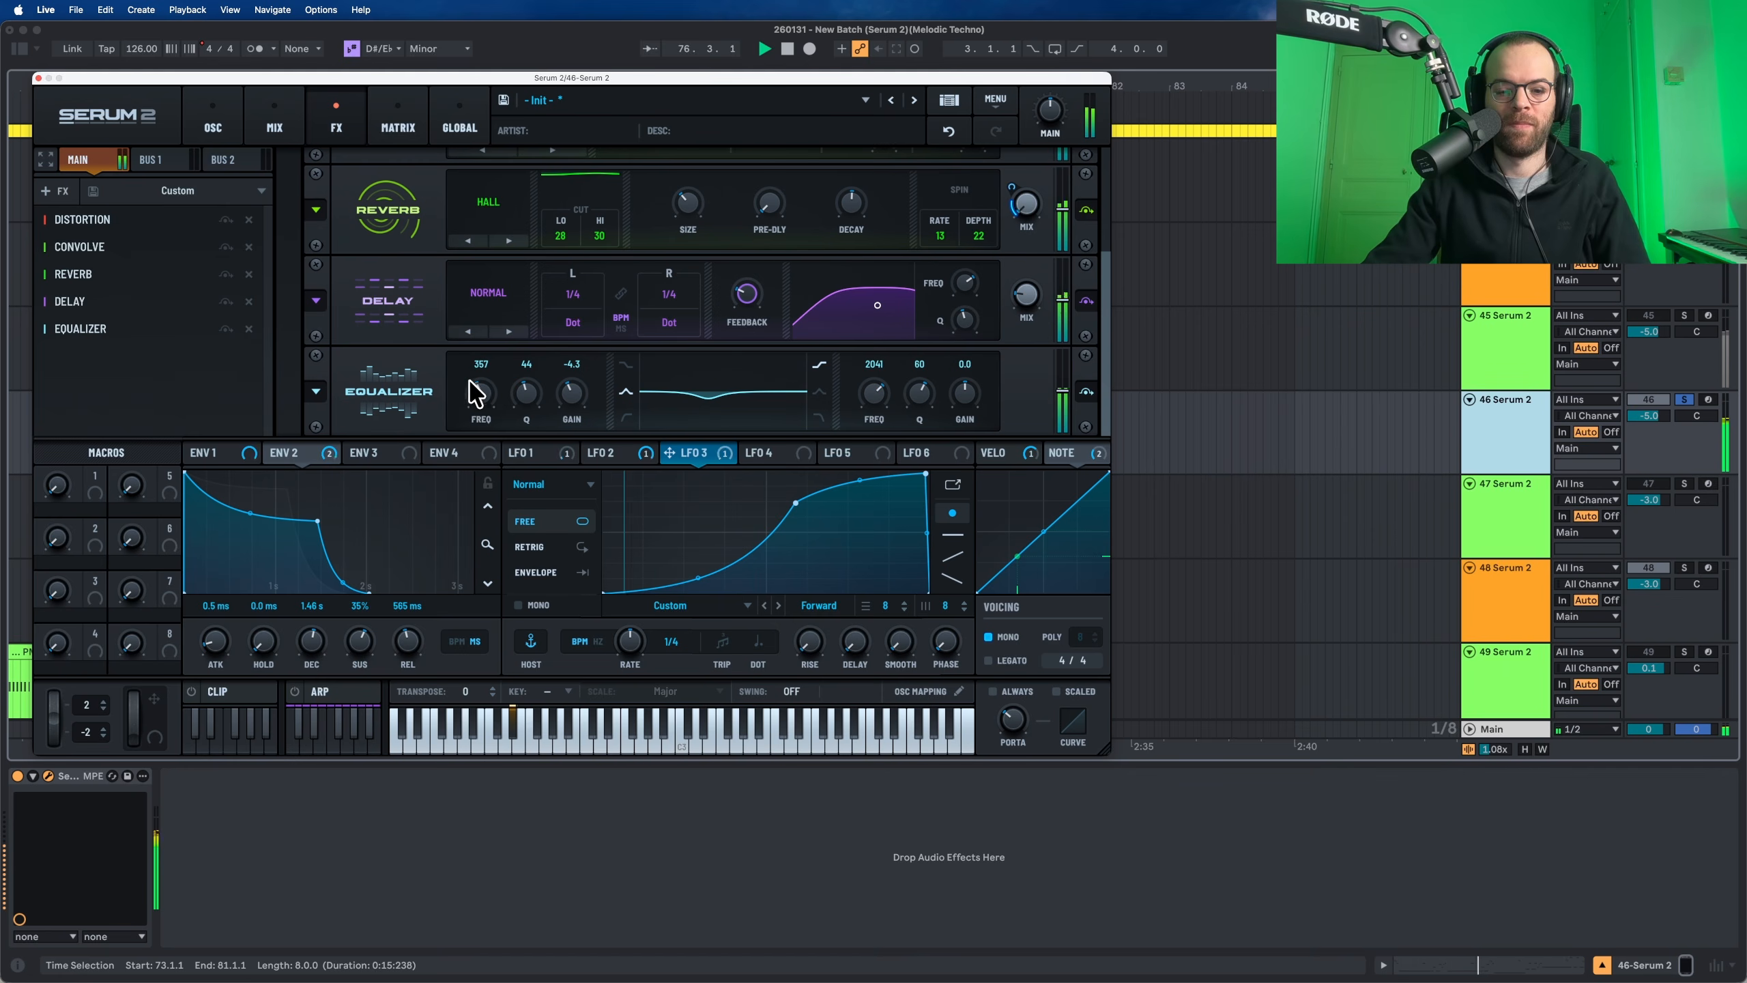
Step: Add a Compressor at the end of the effects chain and set its threshold to -17.0 dB
left_click(49, 191)
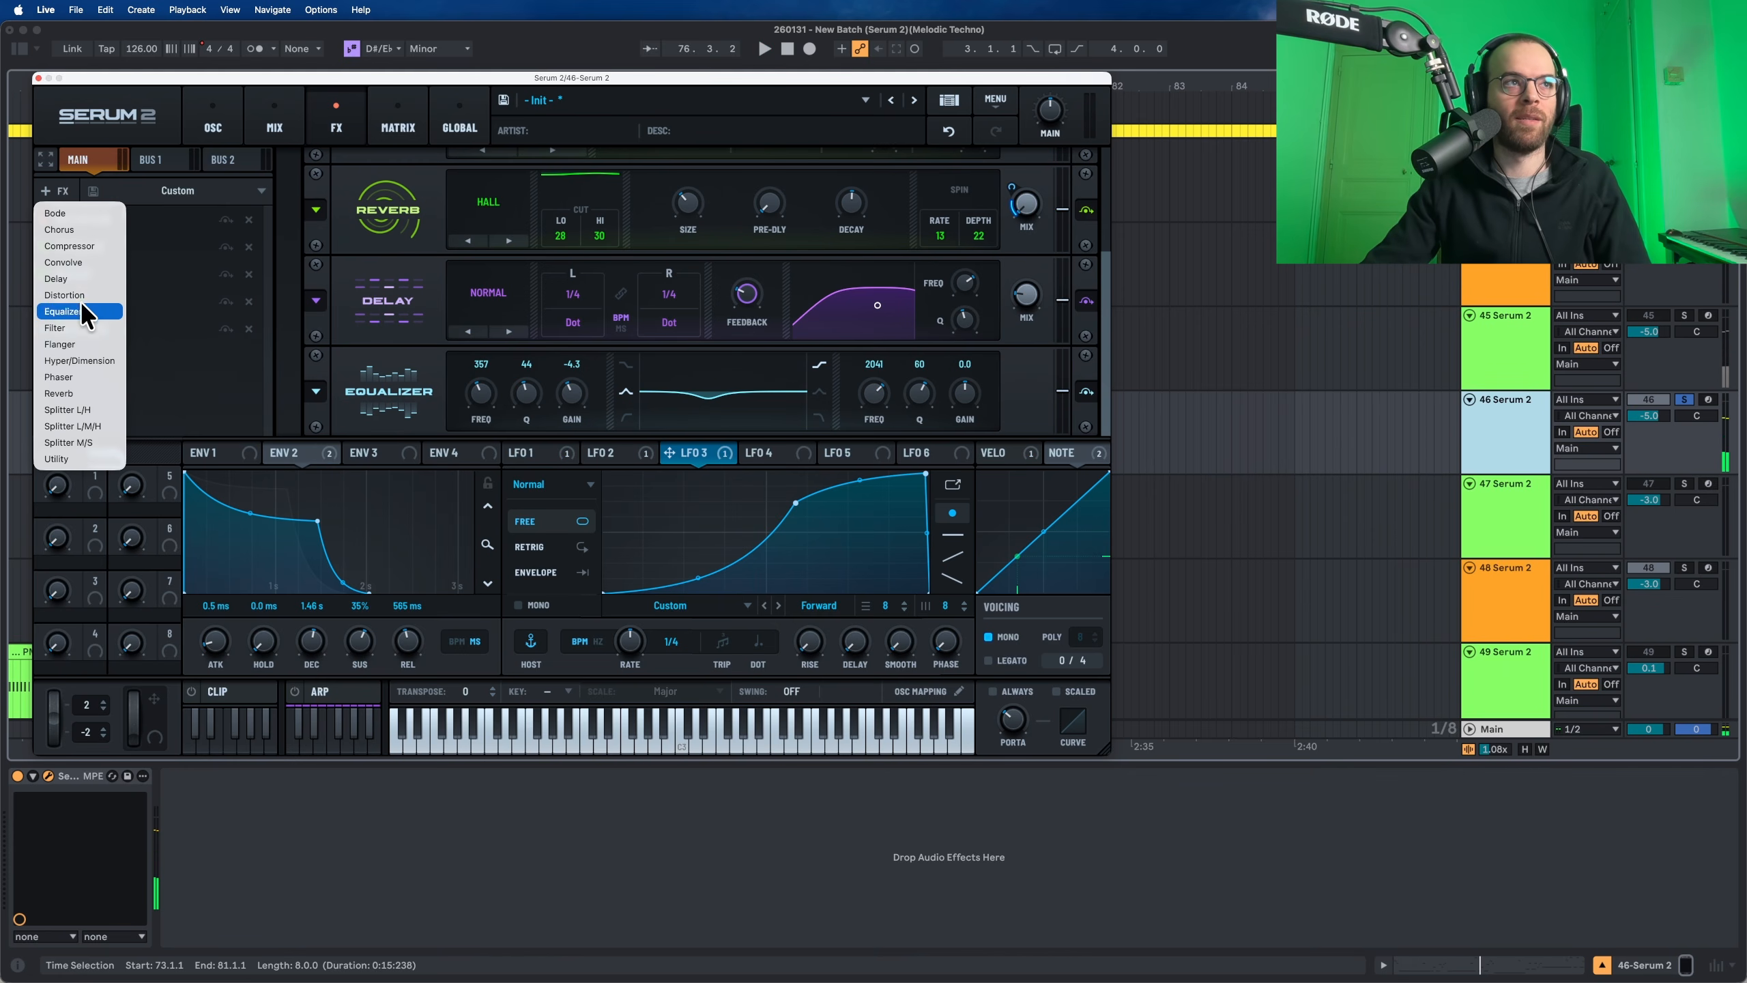
left_click(79, 246)
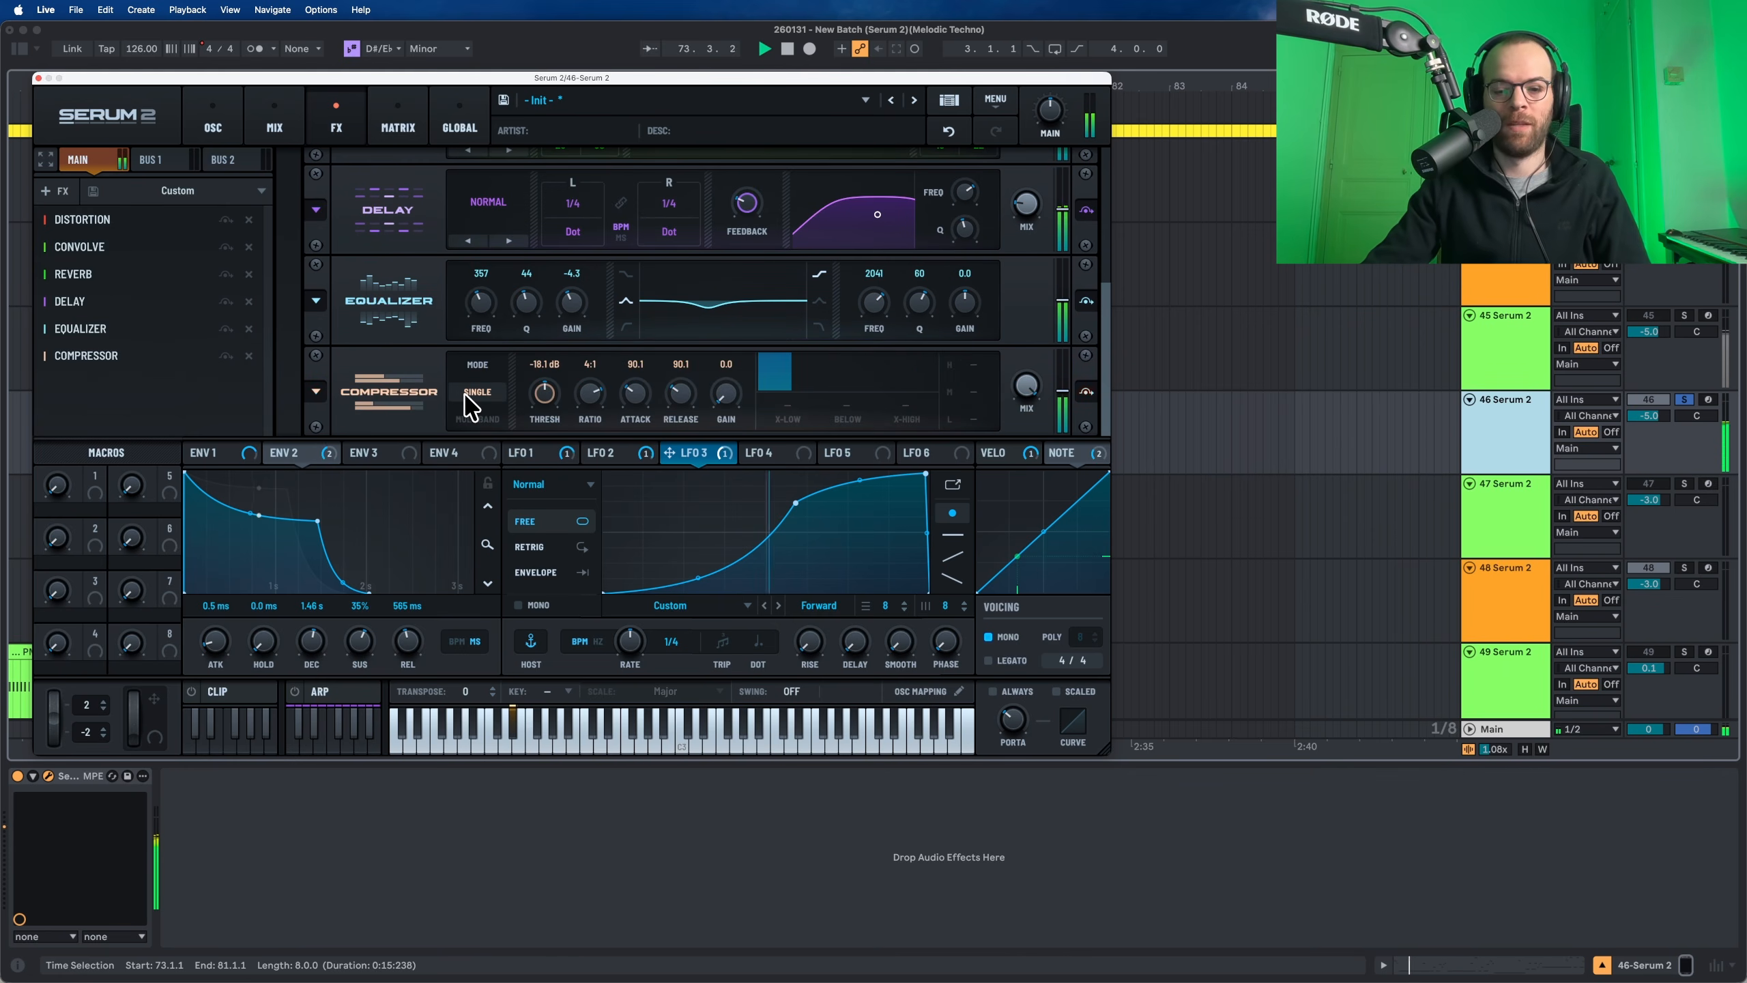
key("space")
left_click_drag(534, 396, 543, 406)
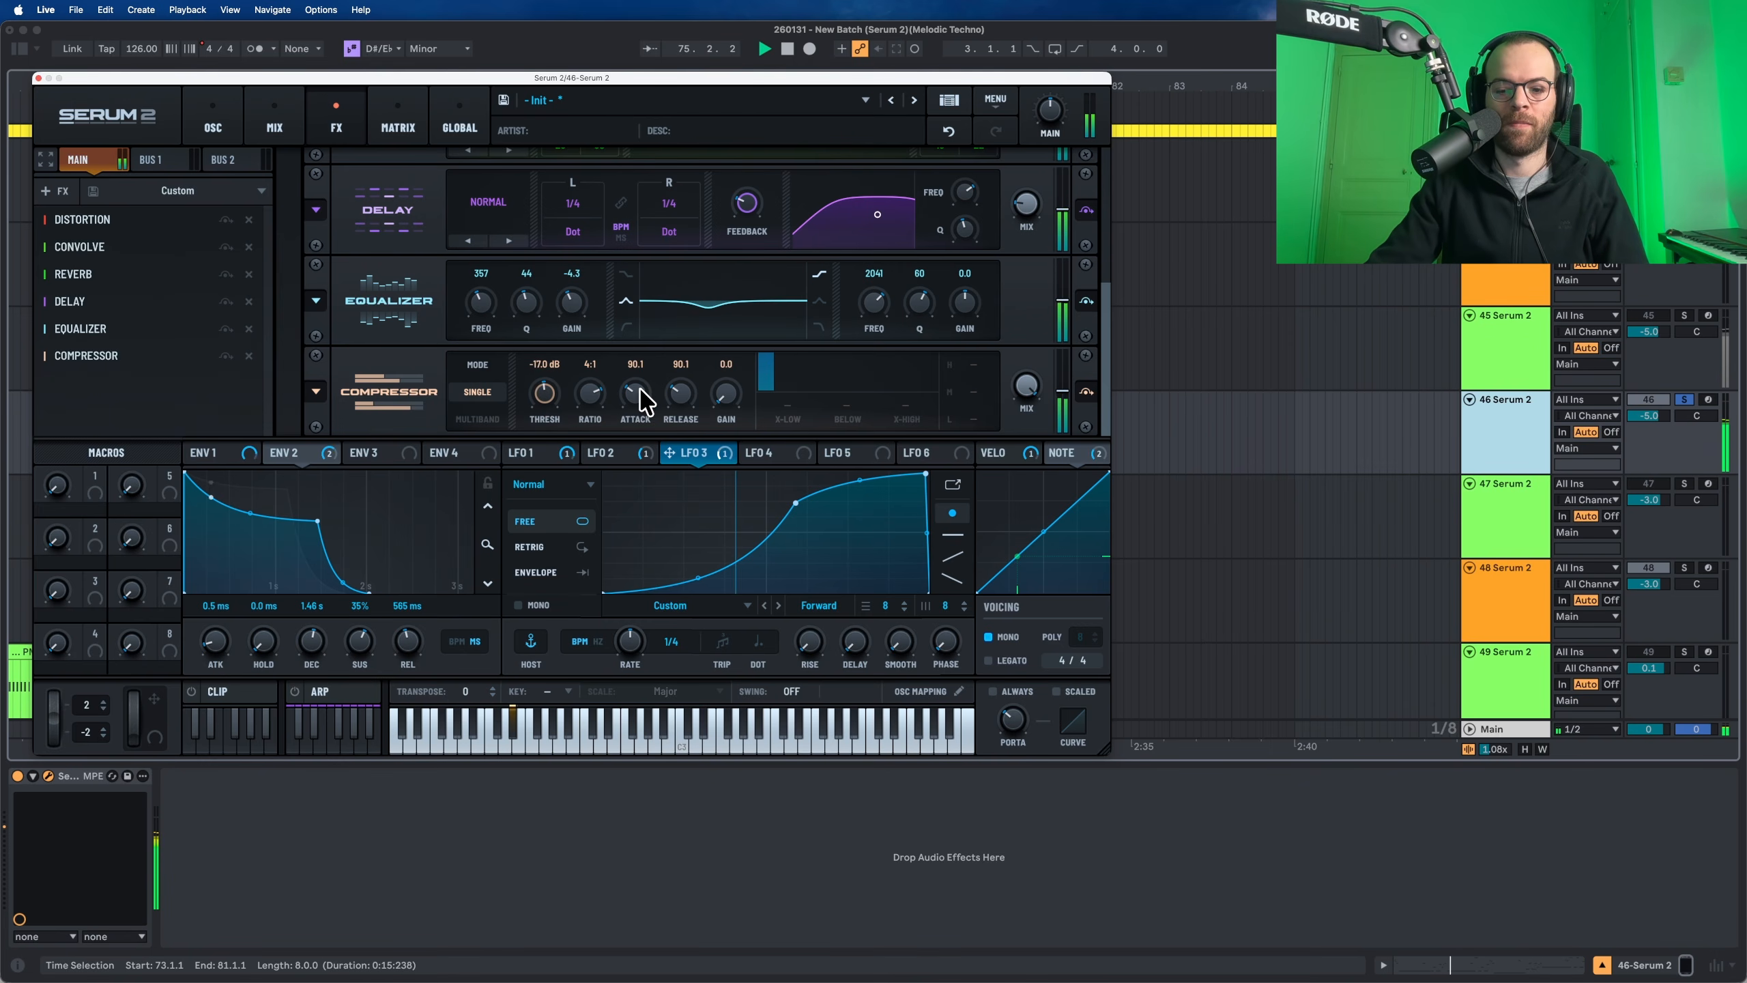
Step: Set the compressor's gain to 4.9, attack to 19.9 ms and release to 52.1 ms while auditioning the bass
mouse_move(719, 411)
left_mouse_down()
mouse_move(717, 381)
mouse_move(745, 396)
mouse_move(726, 395)
left_mouse_up()
key("space")
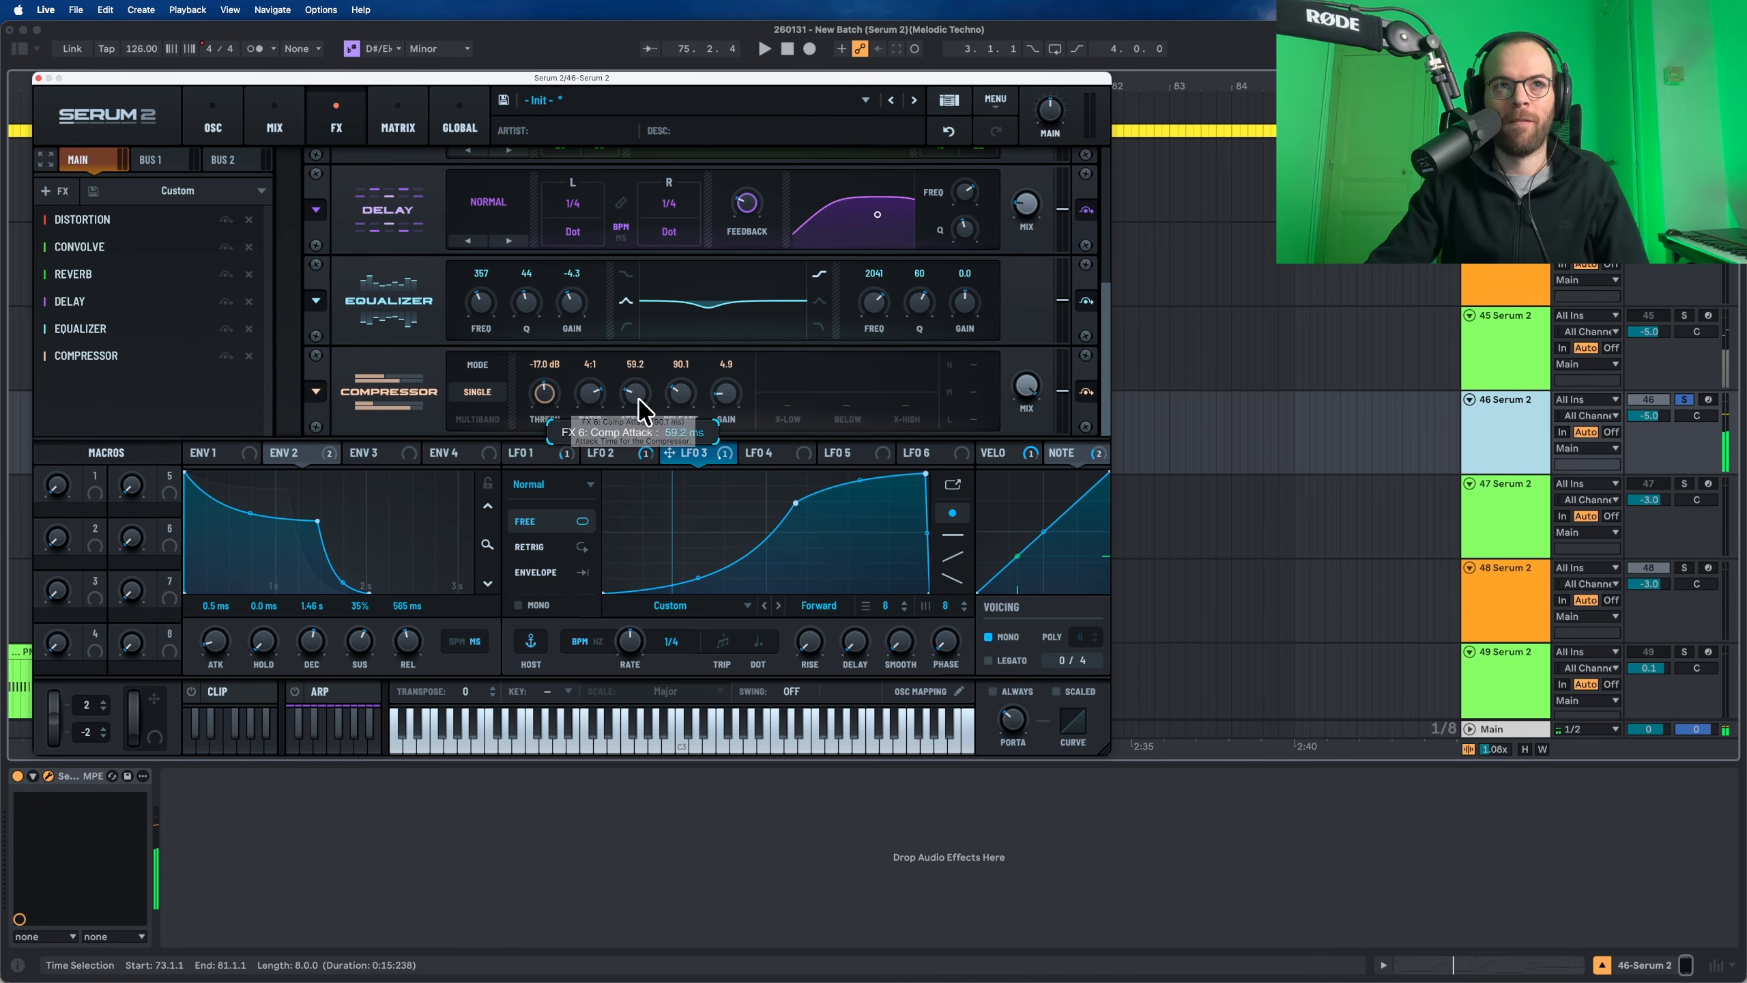
left_click_drag(632, 393, 673, 421)
key("space")
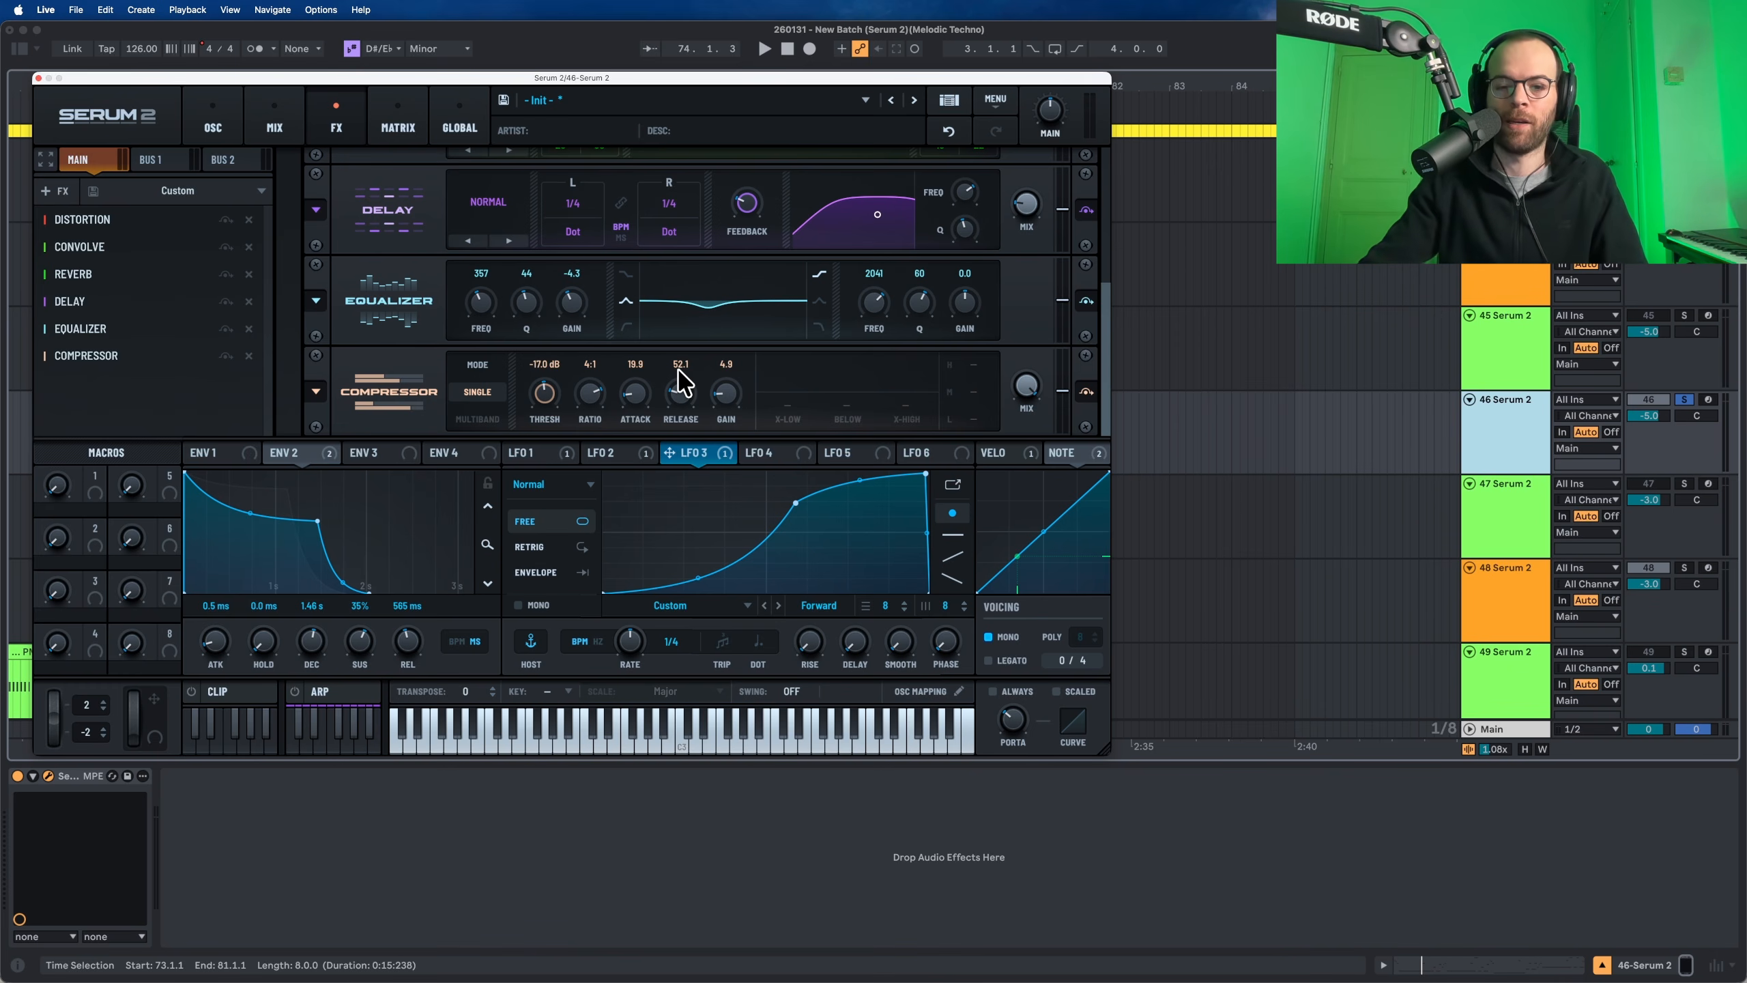
Step: Add a Utility at the end of the effects chain and enable its mono bass option during playback
key("space")
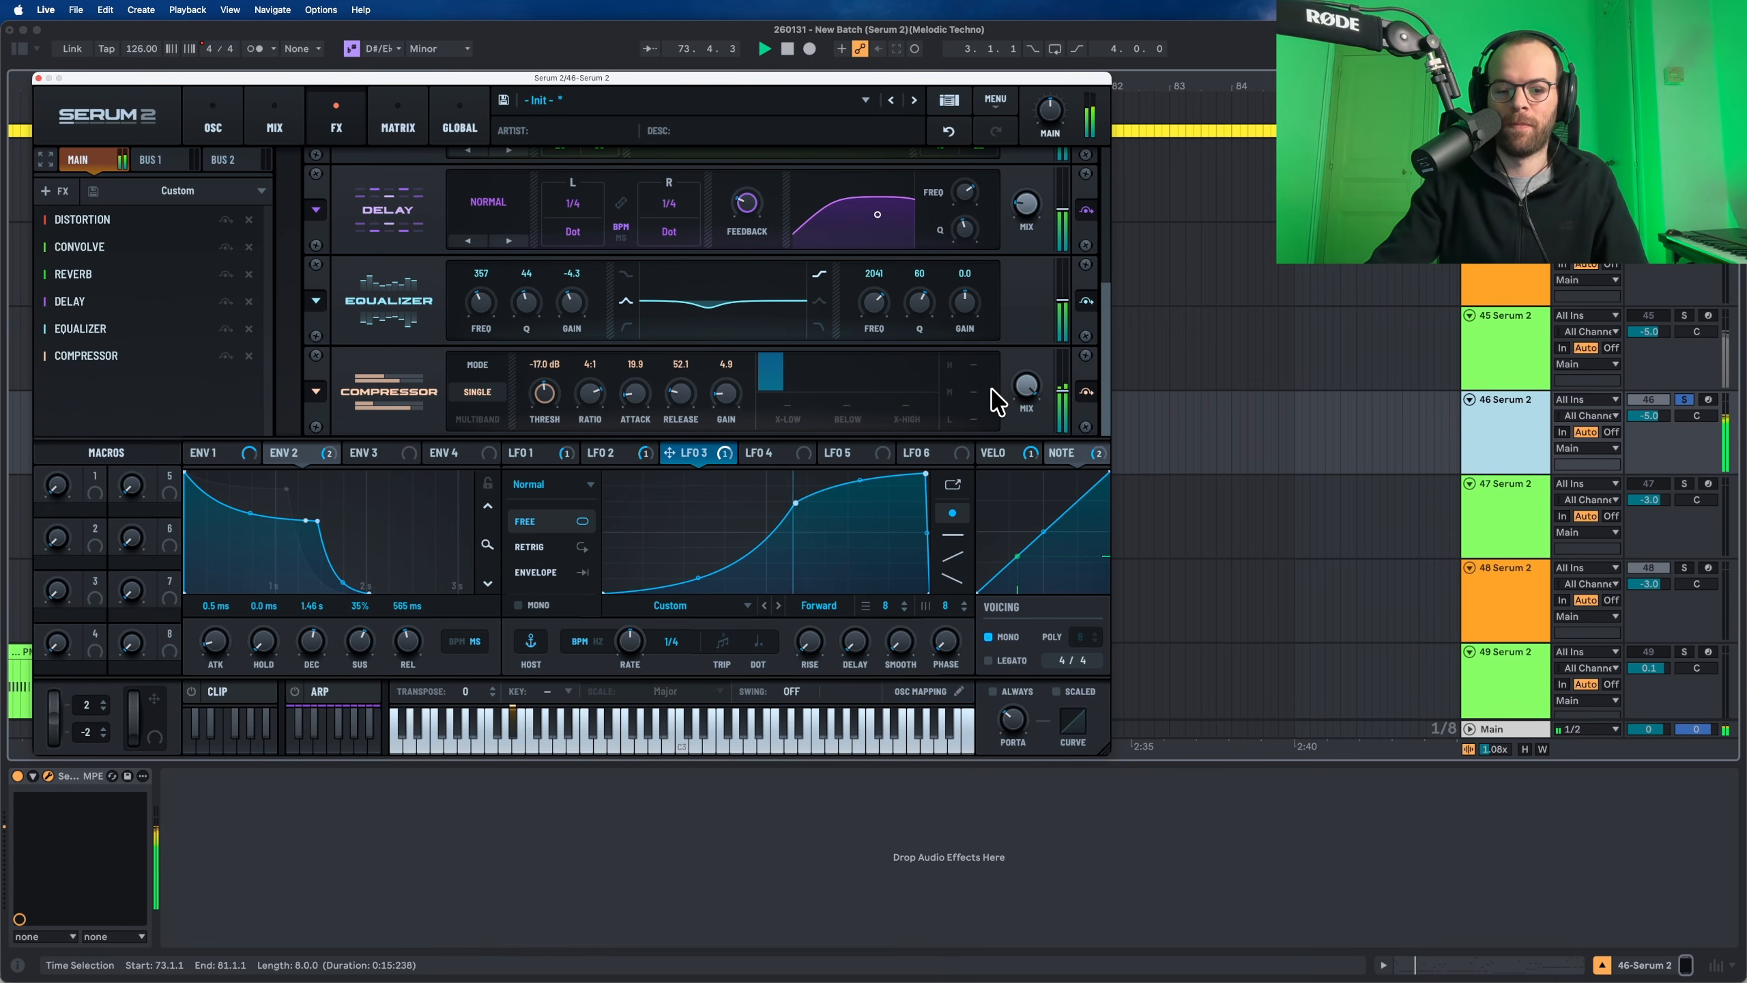
left_click(46, 190)
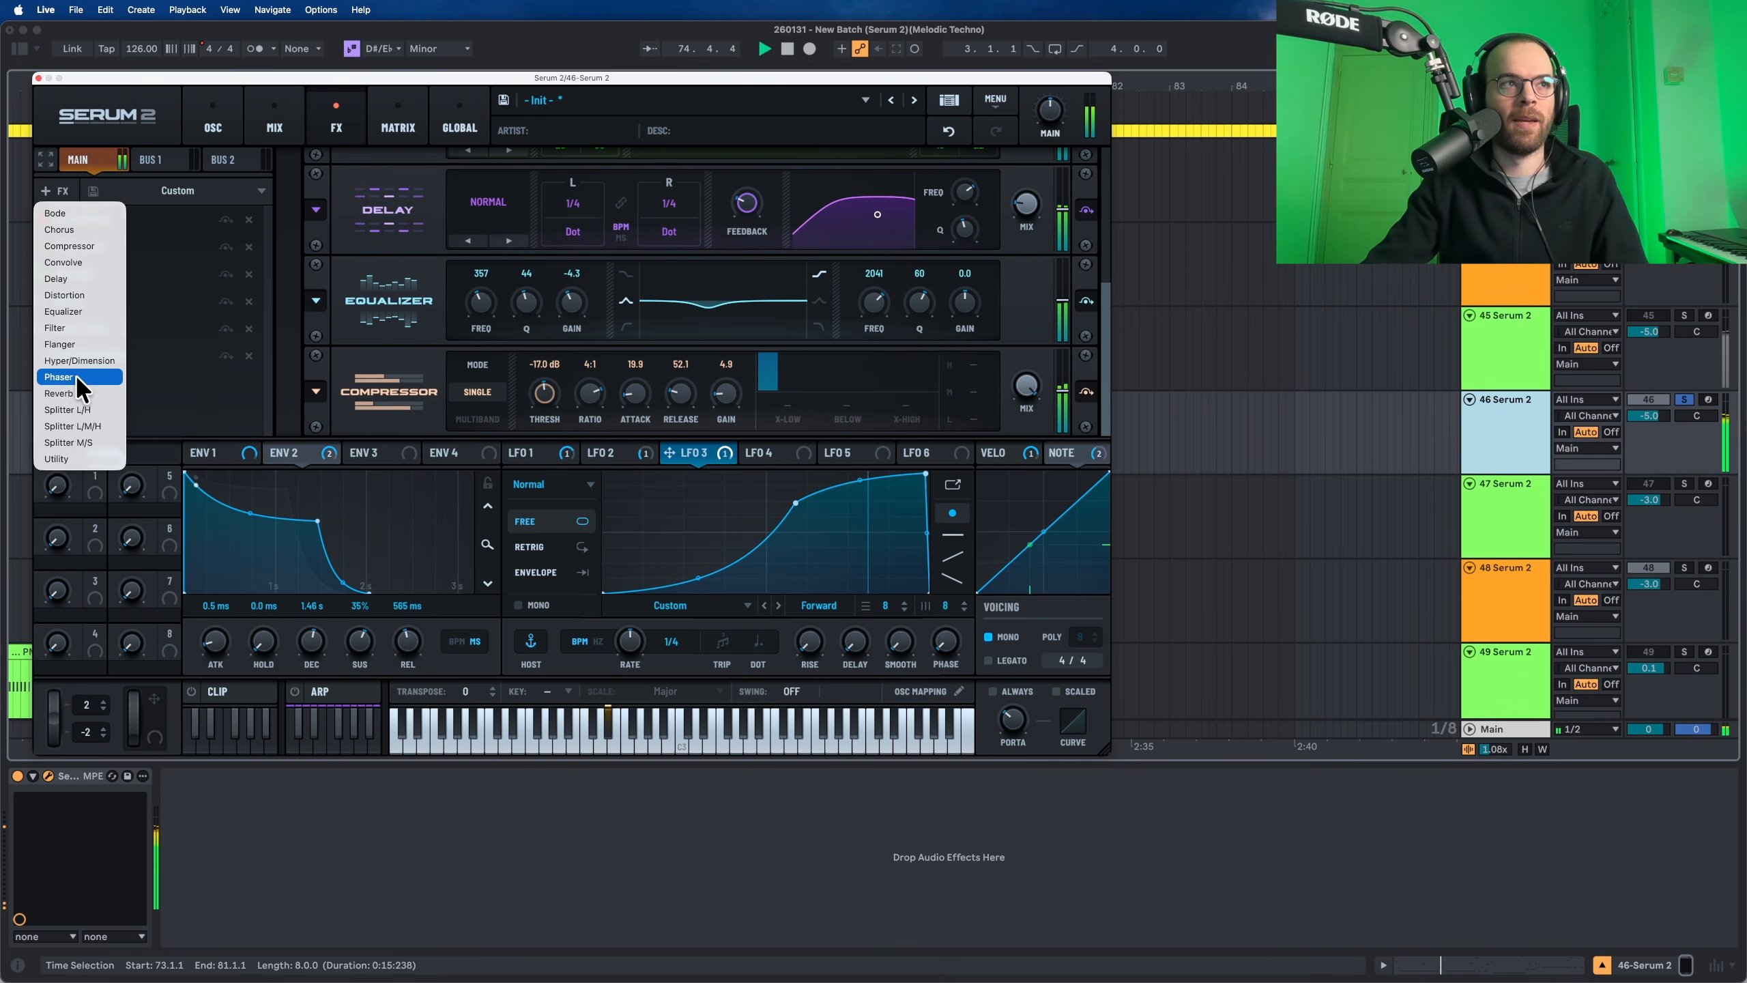
left_click(56, 459)
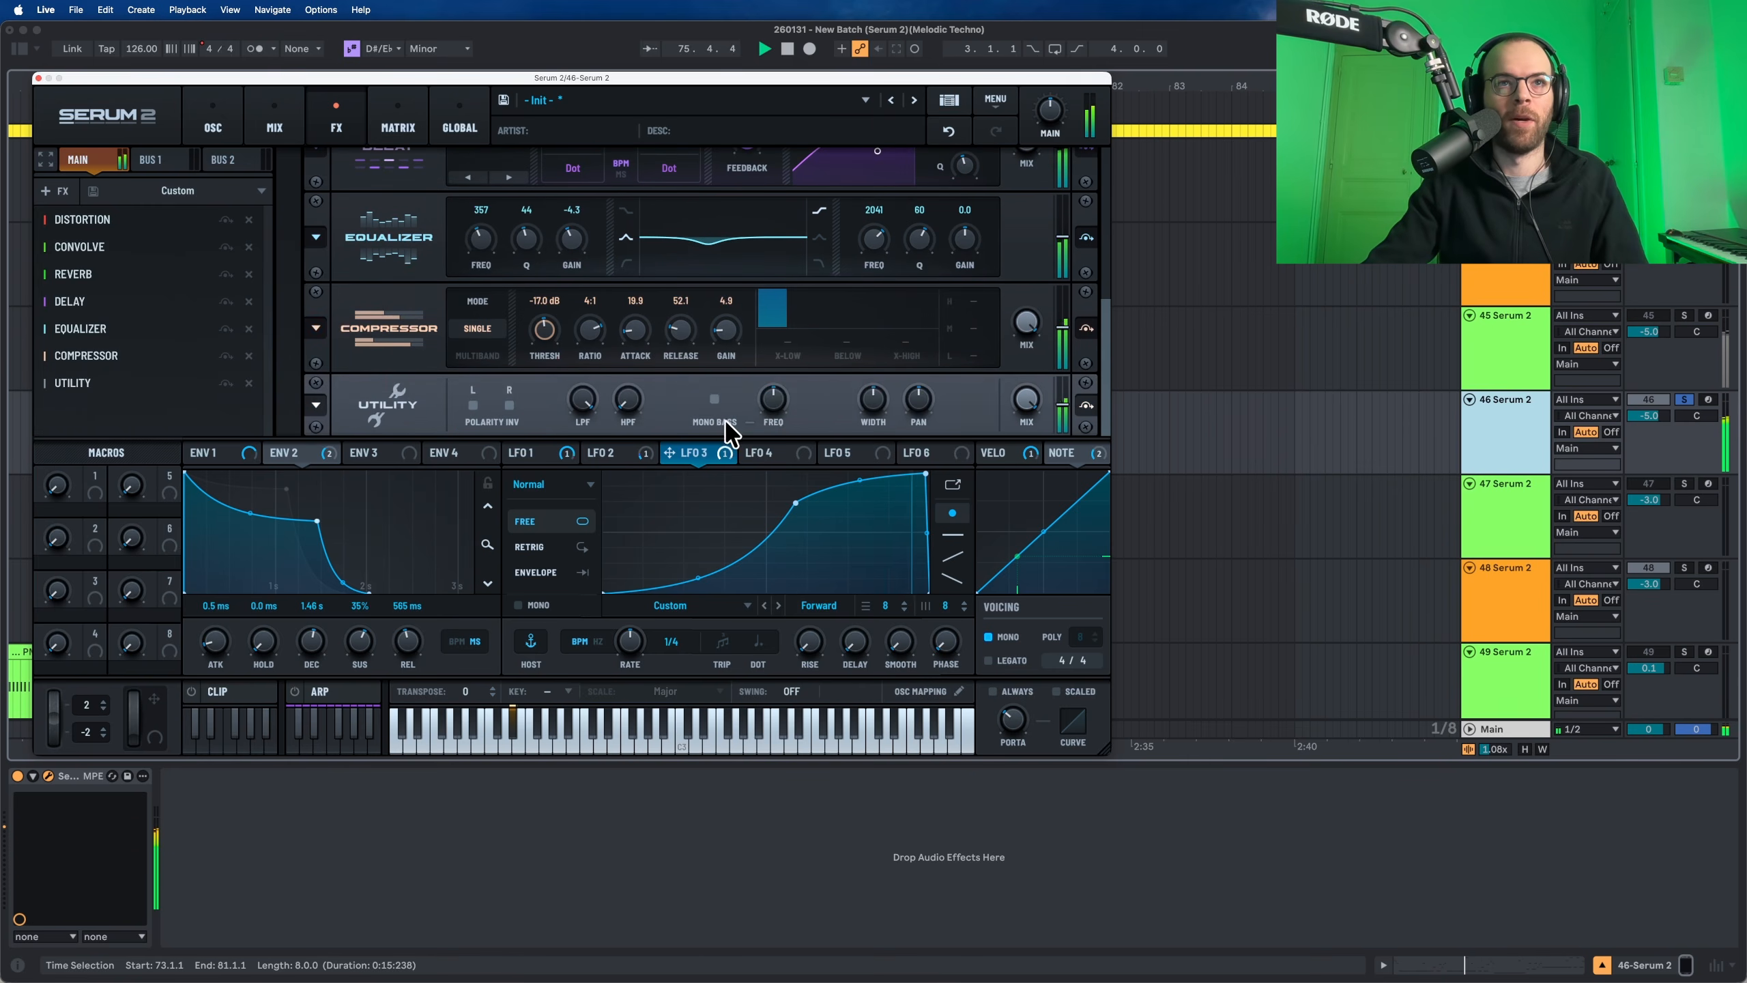
left_click(714, 400)
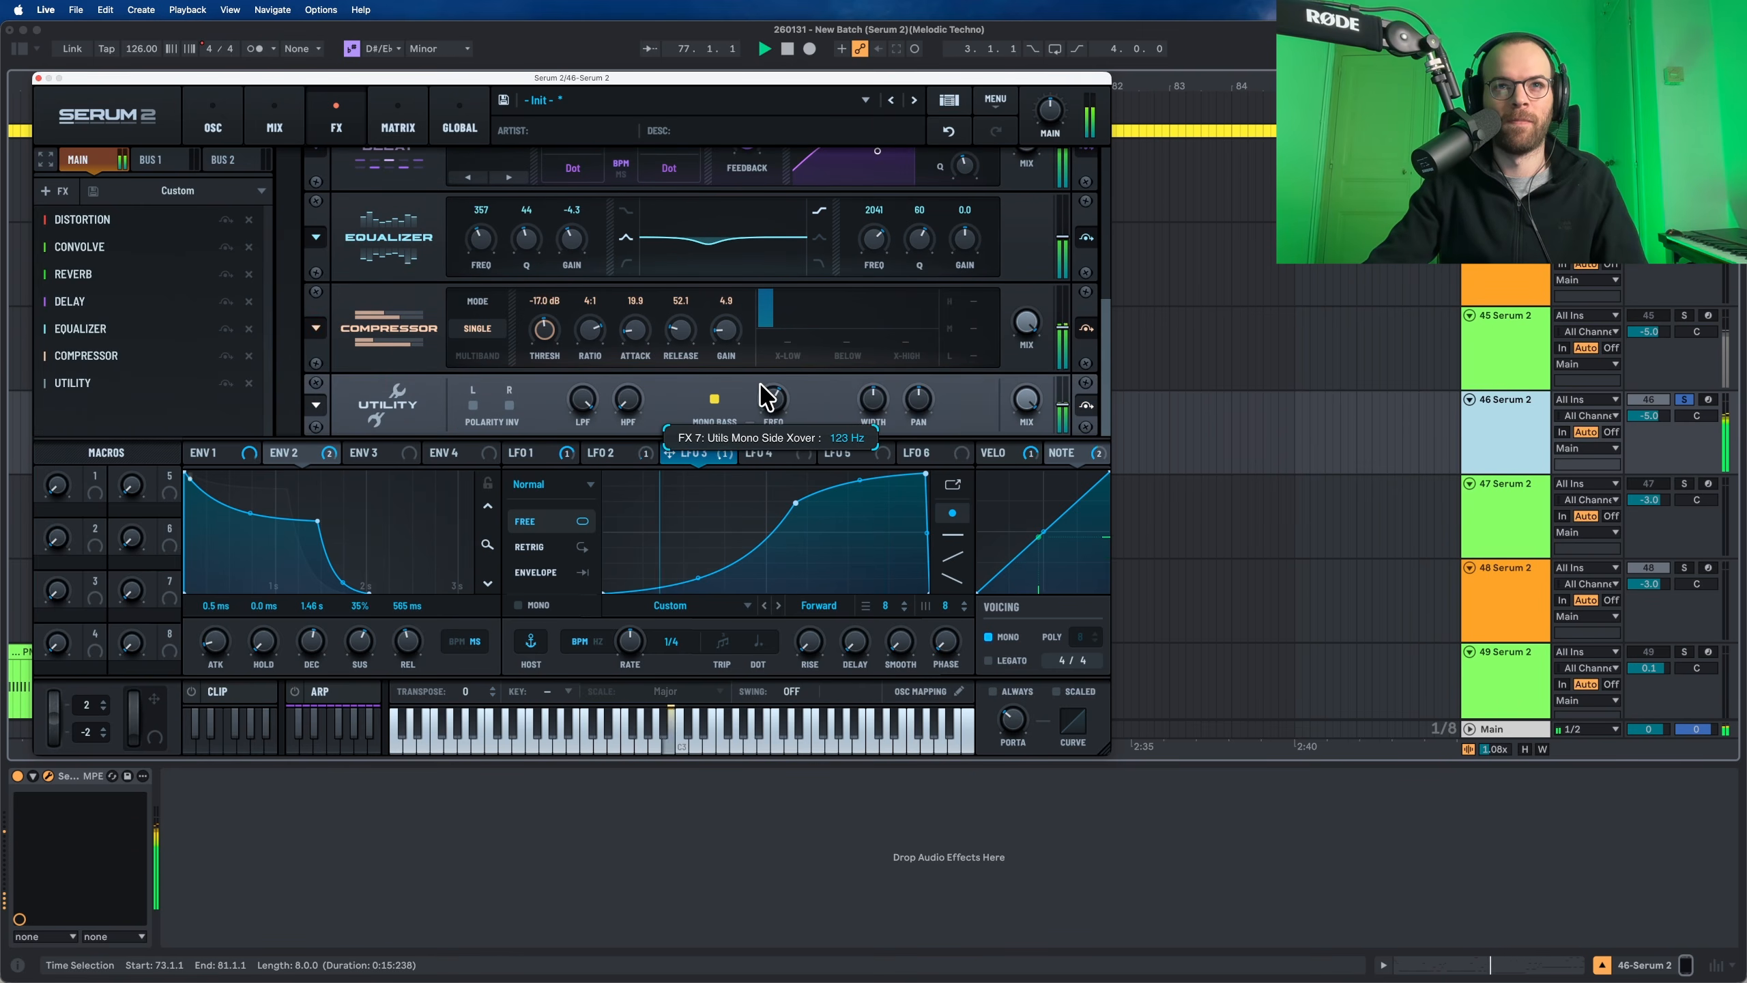
Step: Compare the recreated bass on track 46 with the original on track 45 by ear and review the oscillator settings
left_click(1686, 314)
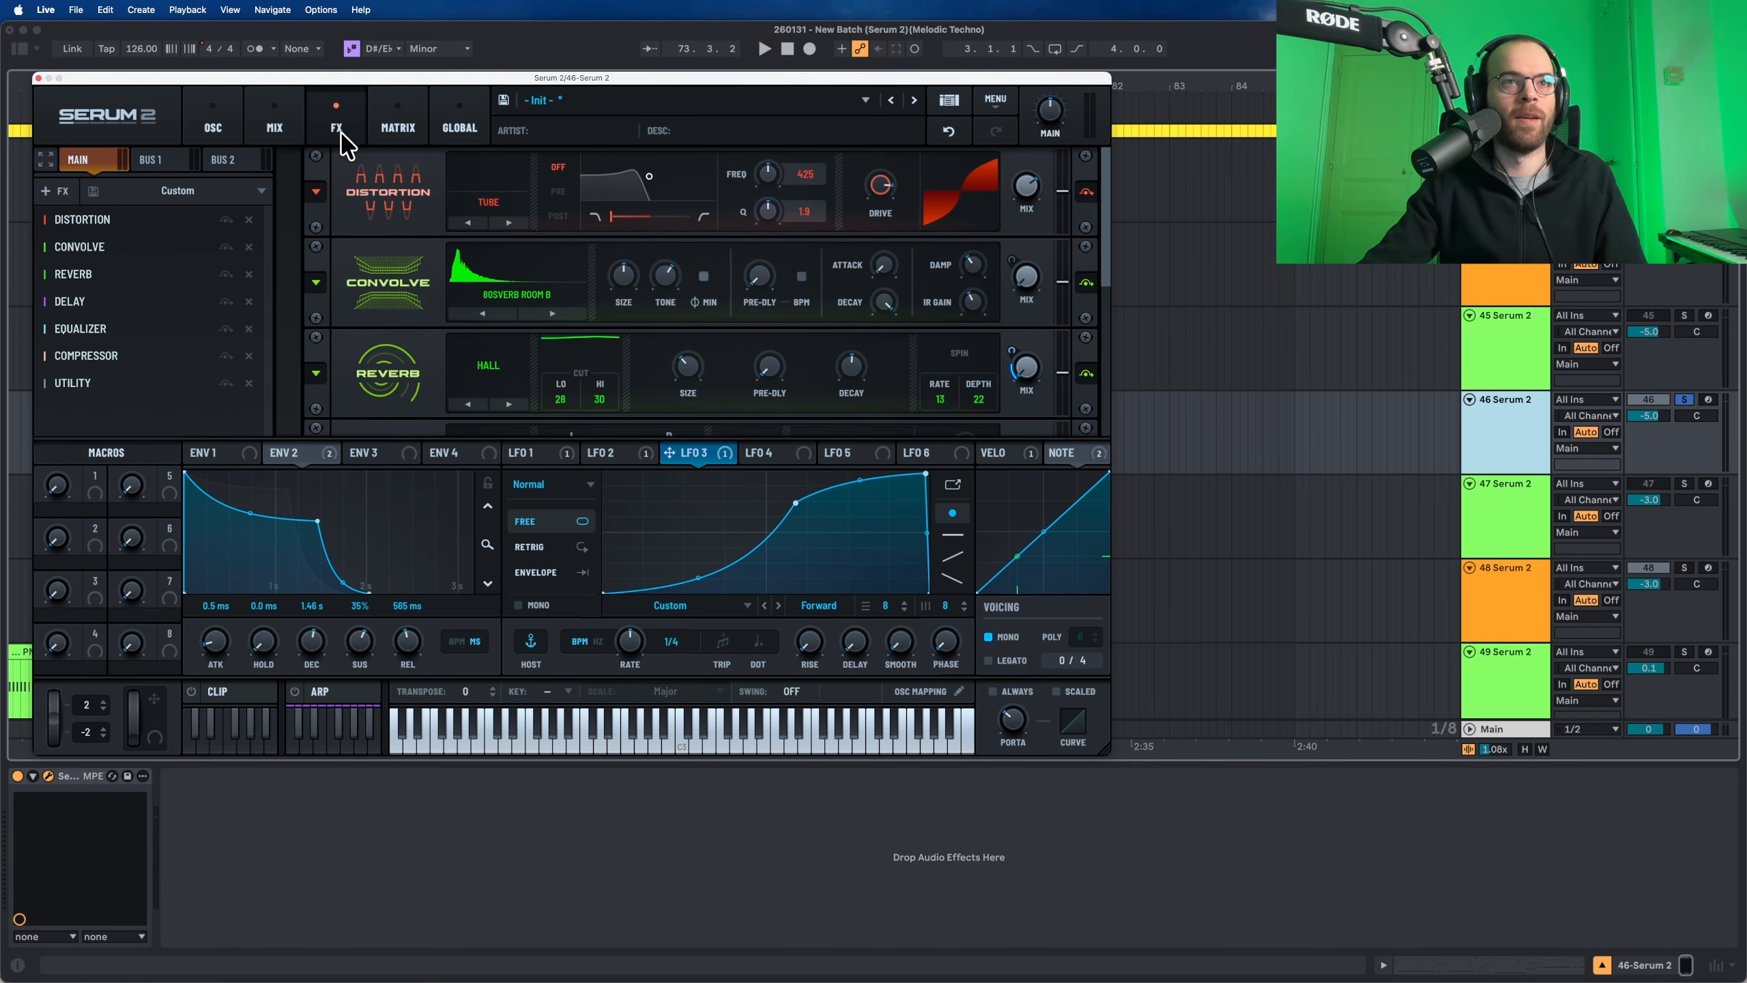
key("space")
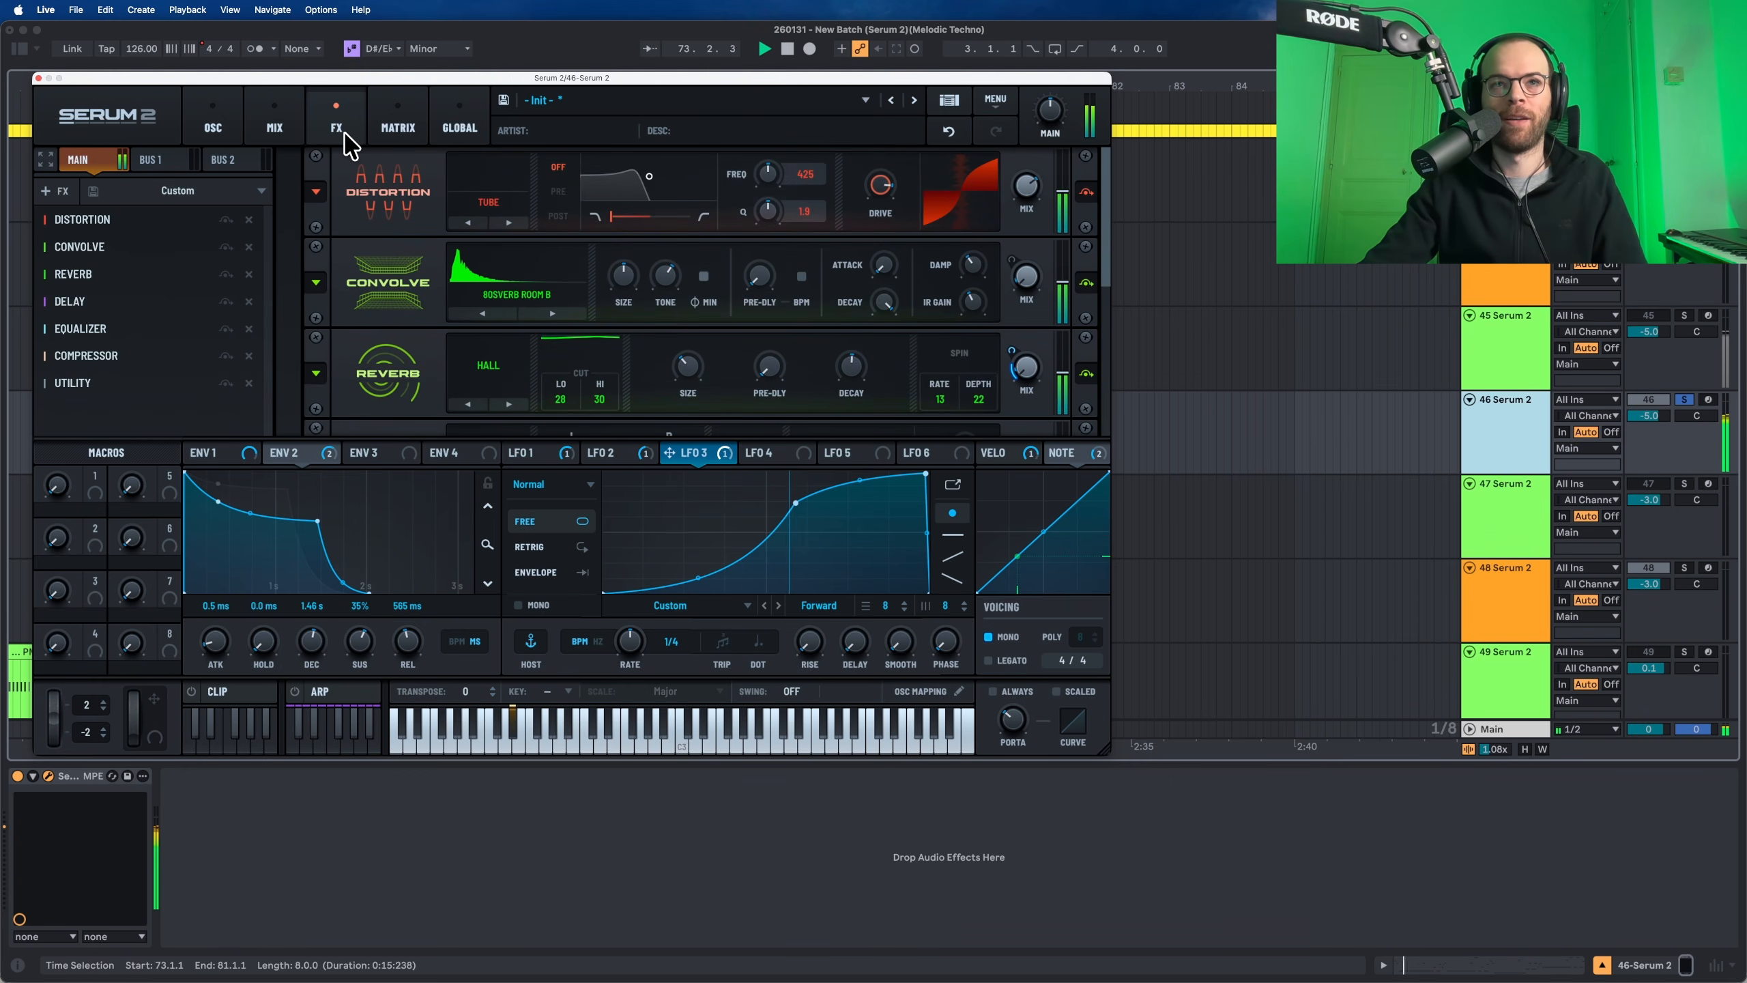
key("space")
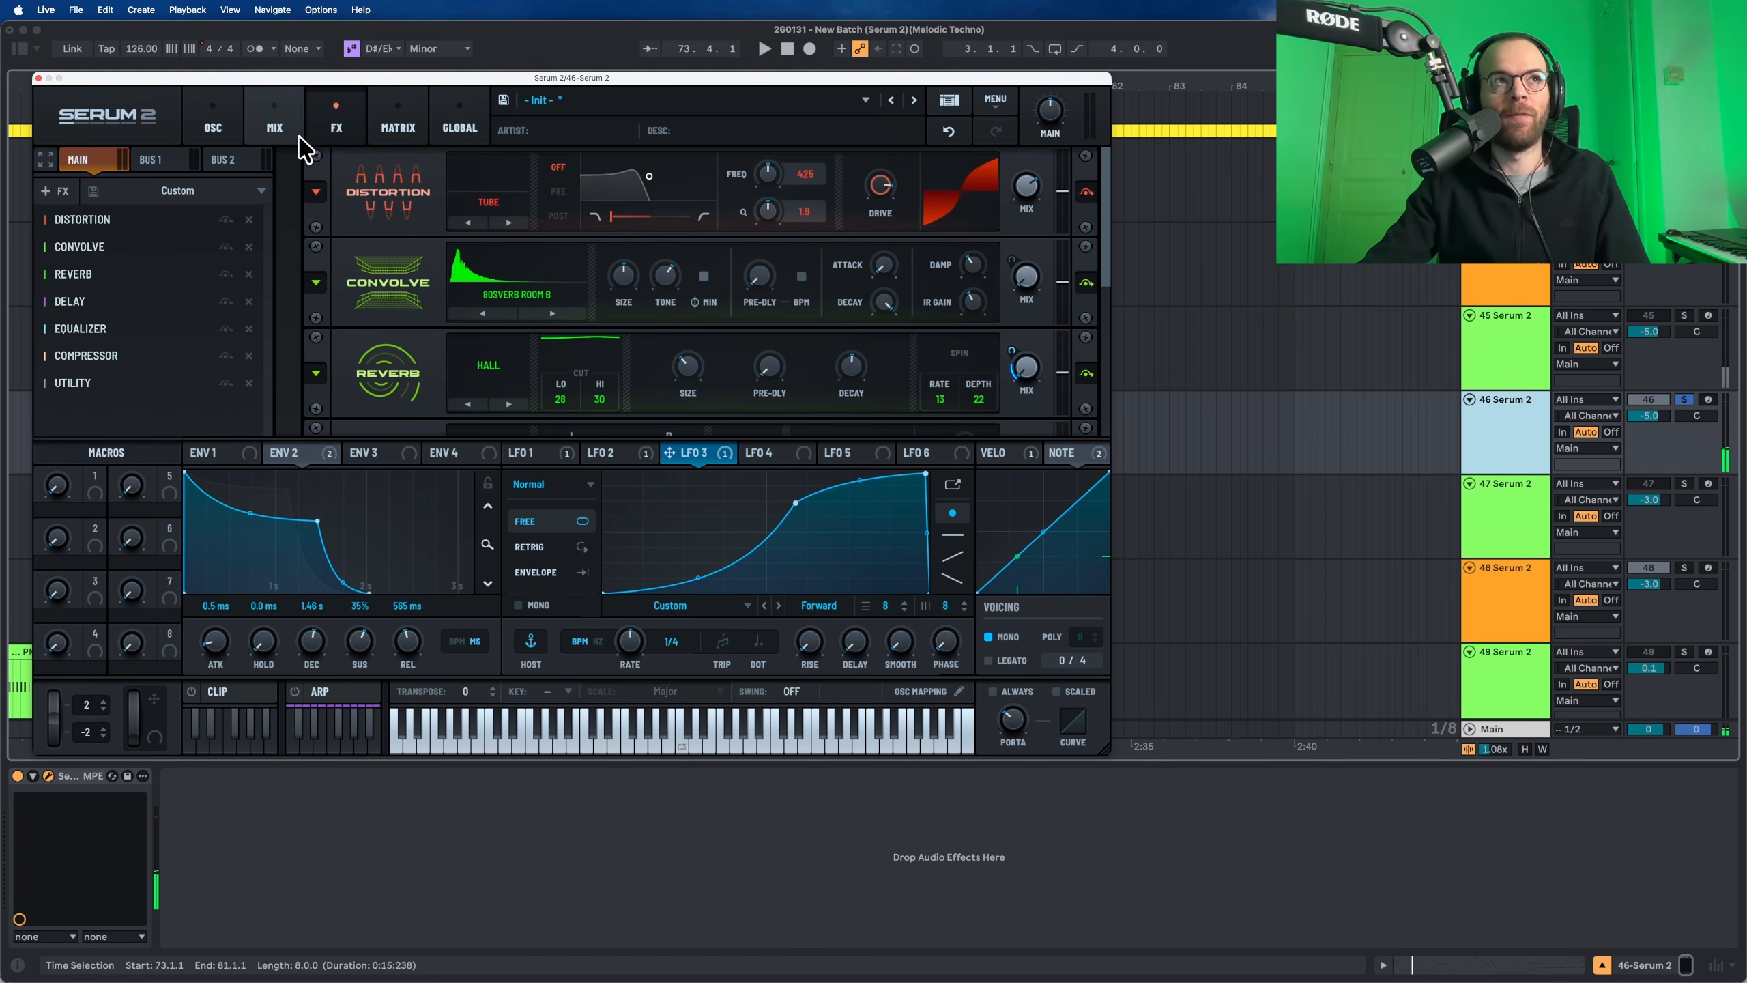
left_click(221, 135)
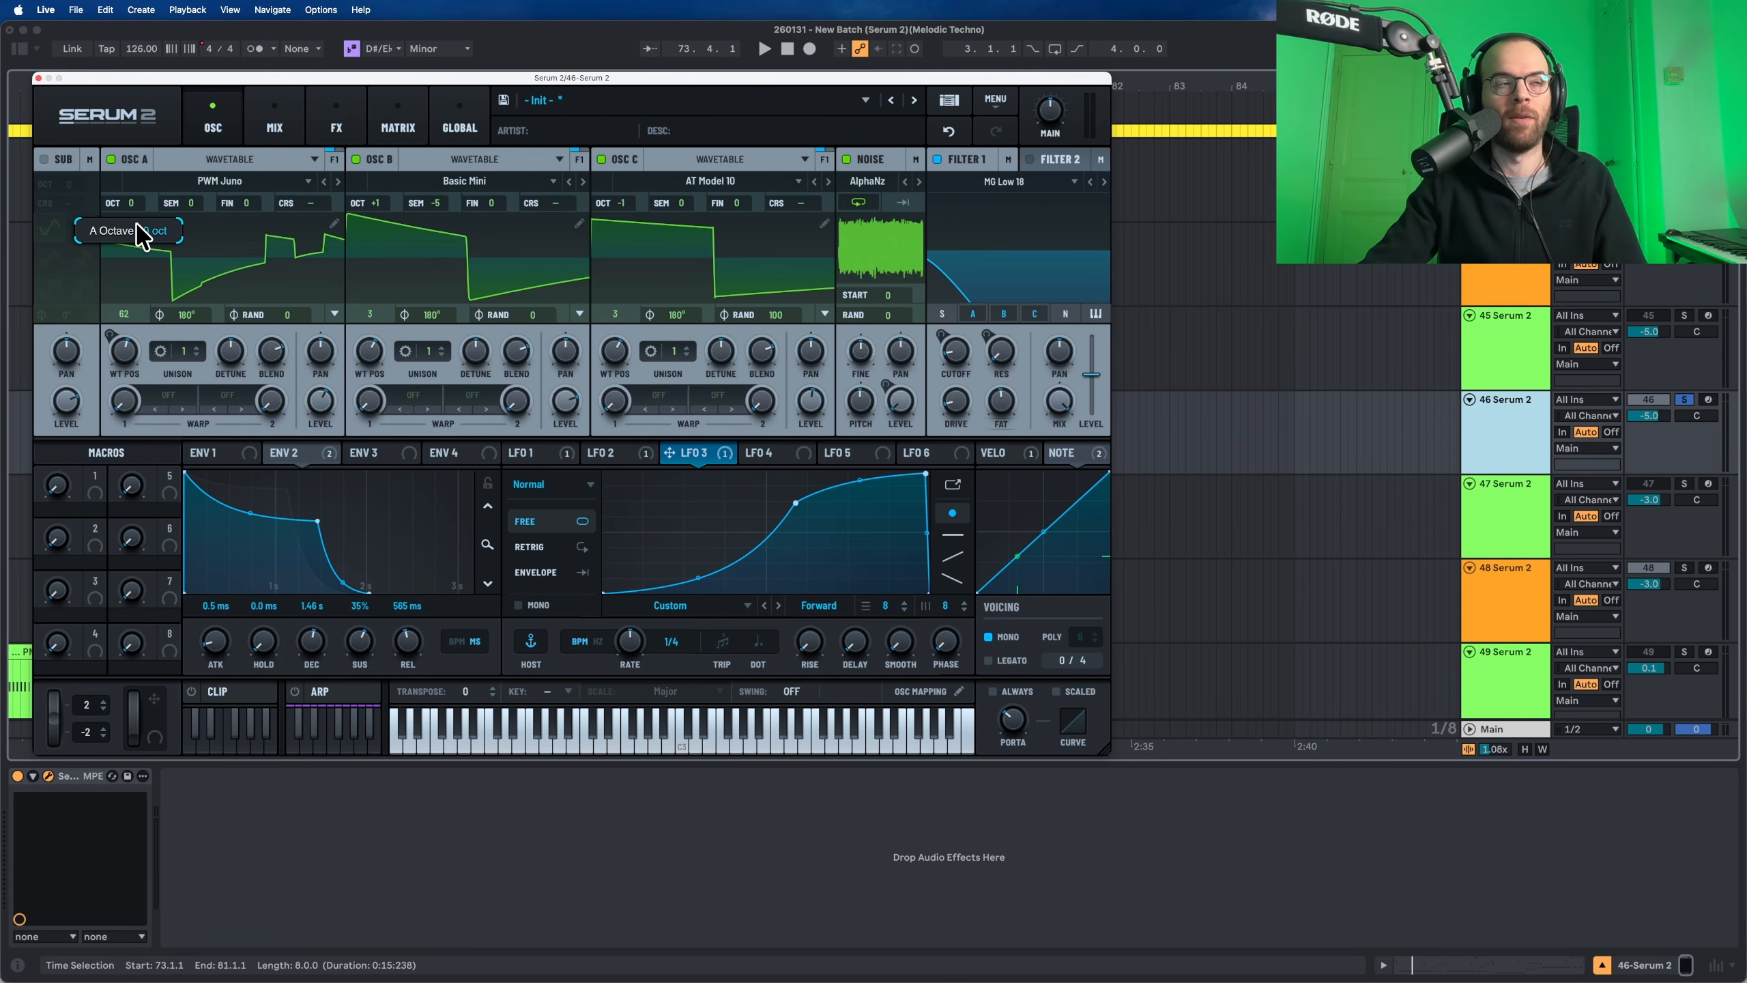
key("space")
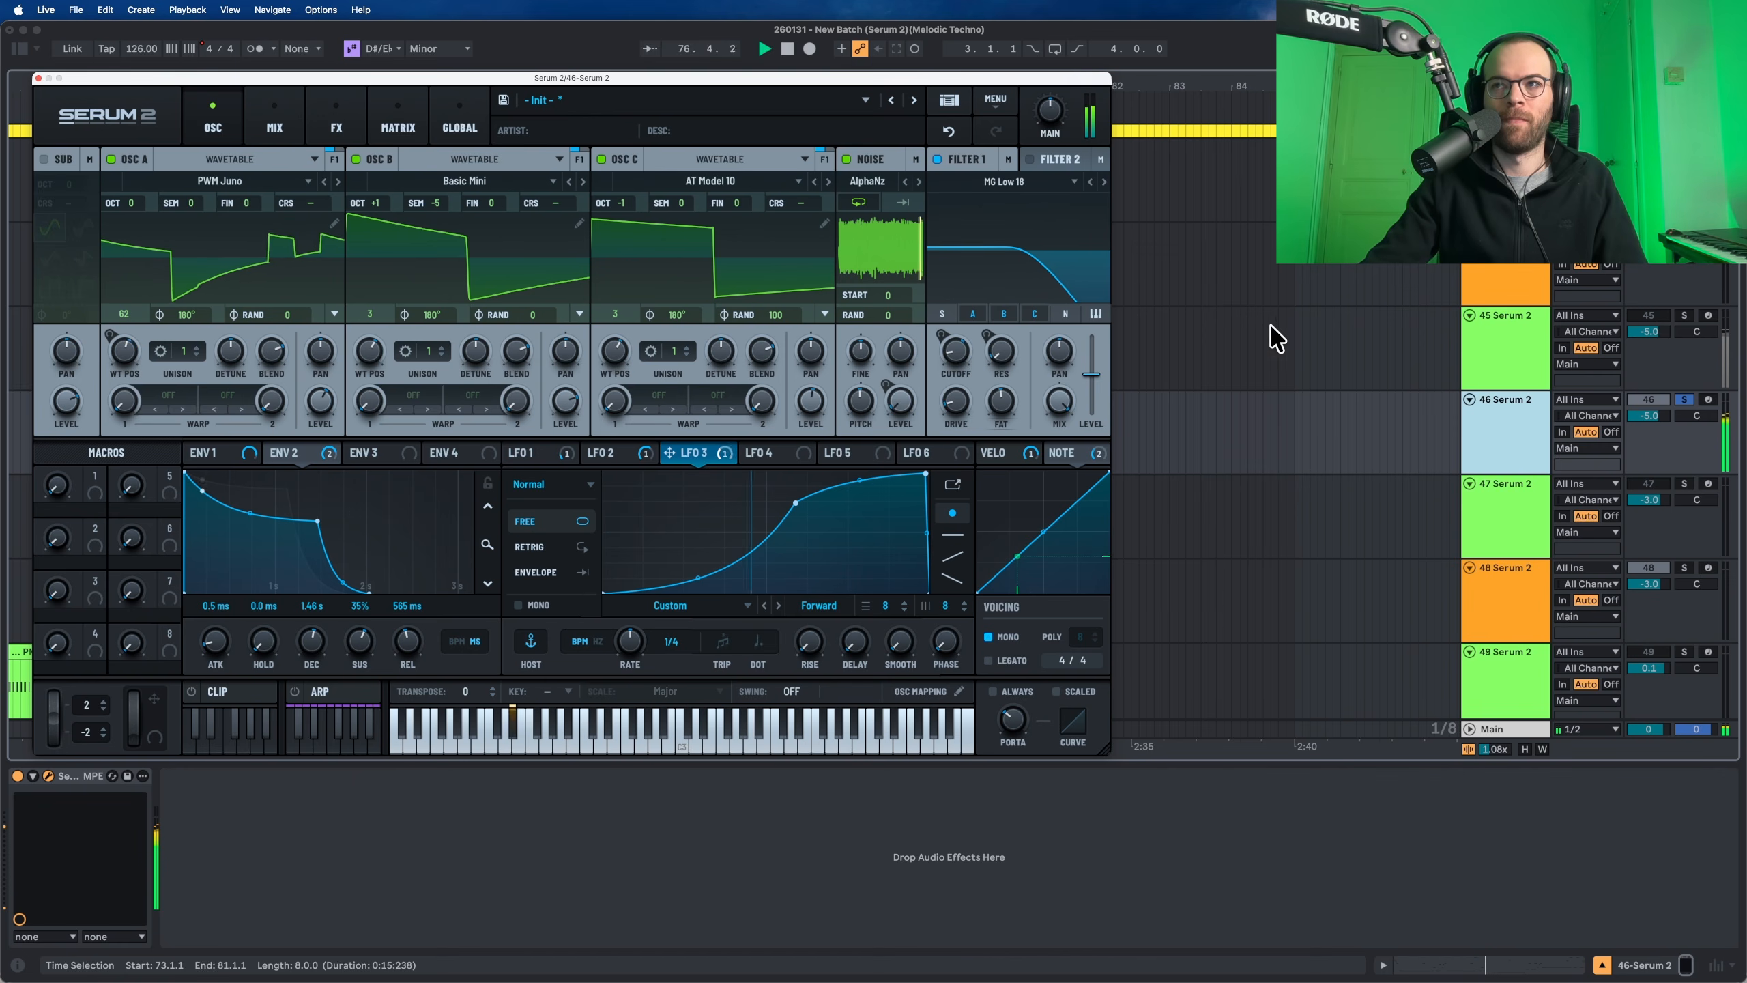
left_click(1684, 317)
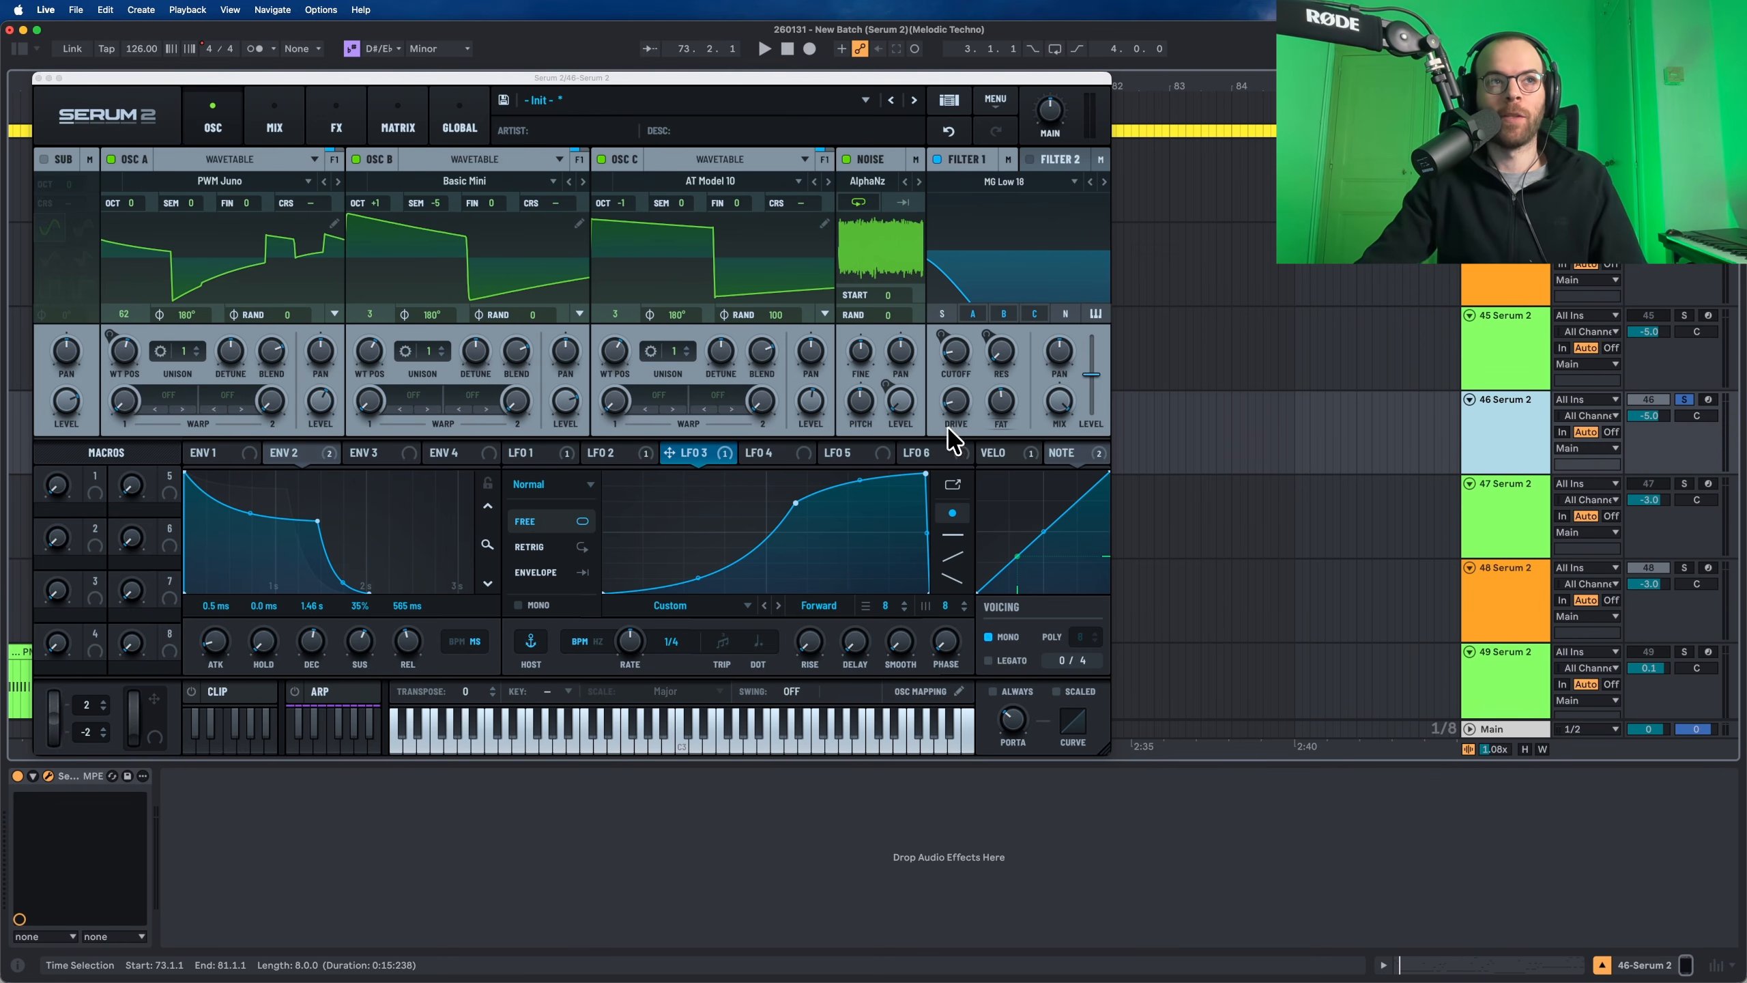
Step: Lower oscillator B's wavetable position to 1 and audition the bass against the original on track 45
left_click_drag(367, 347, 365, 460)
key("space")
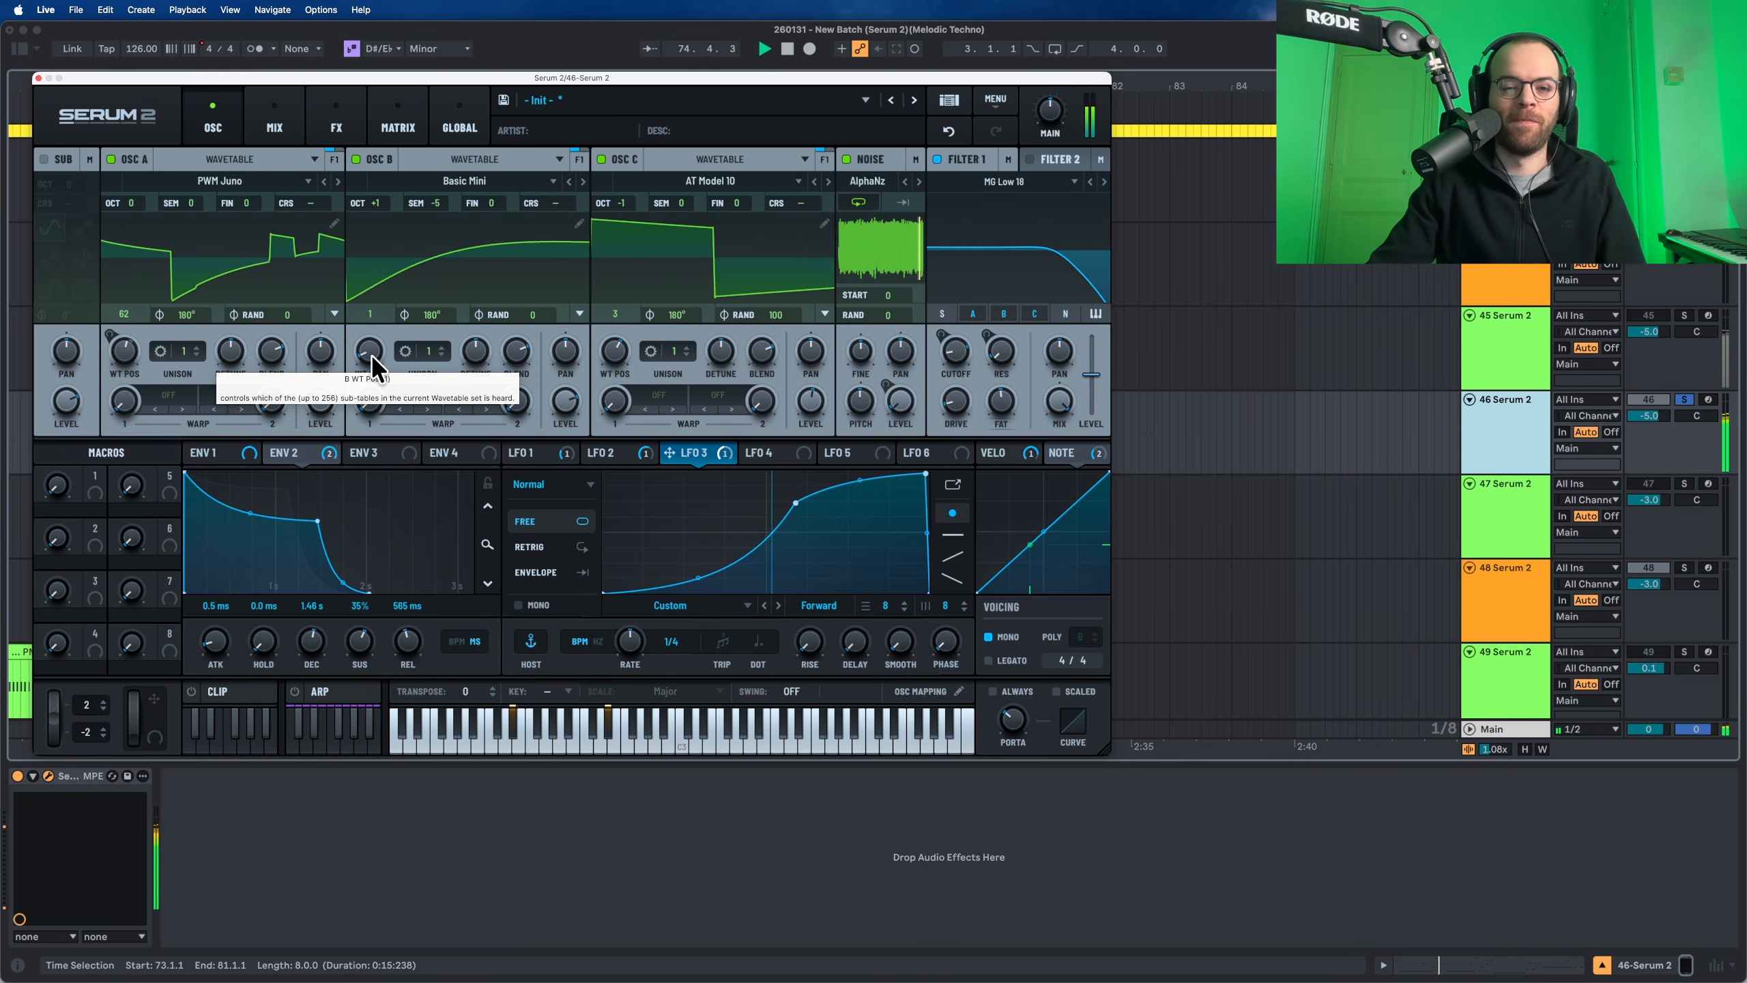
key("space")
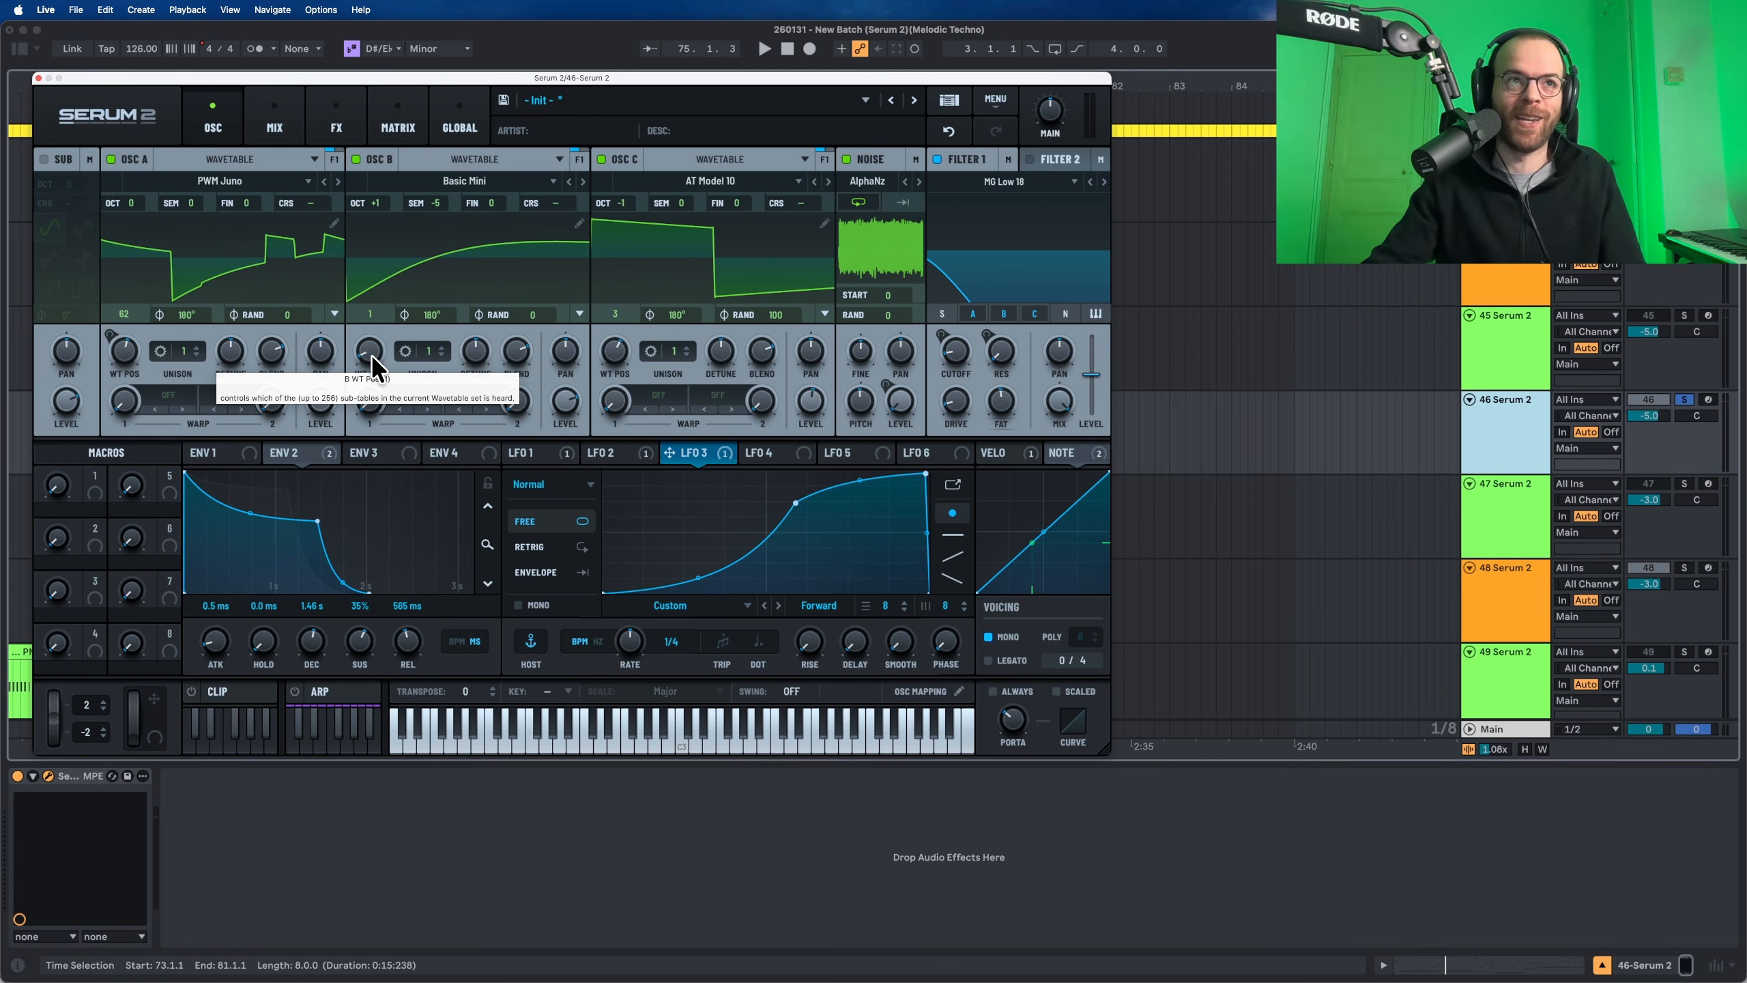
key("space")
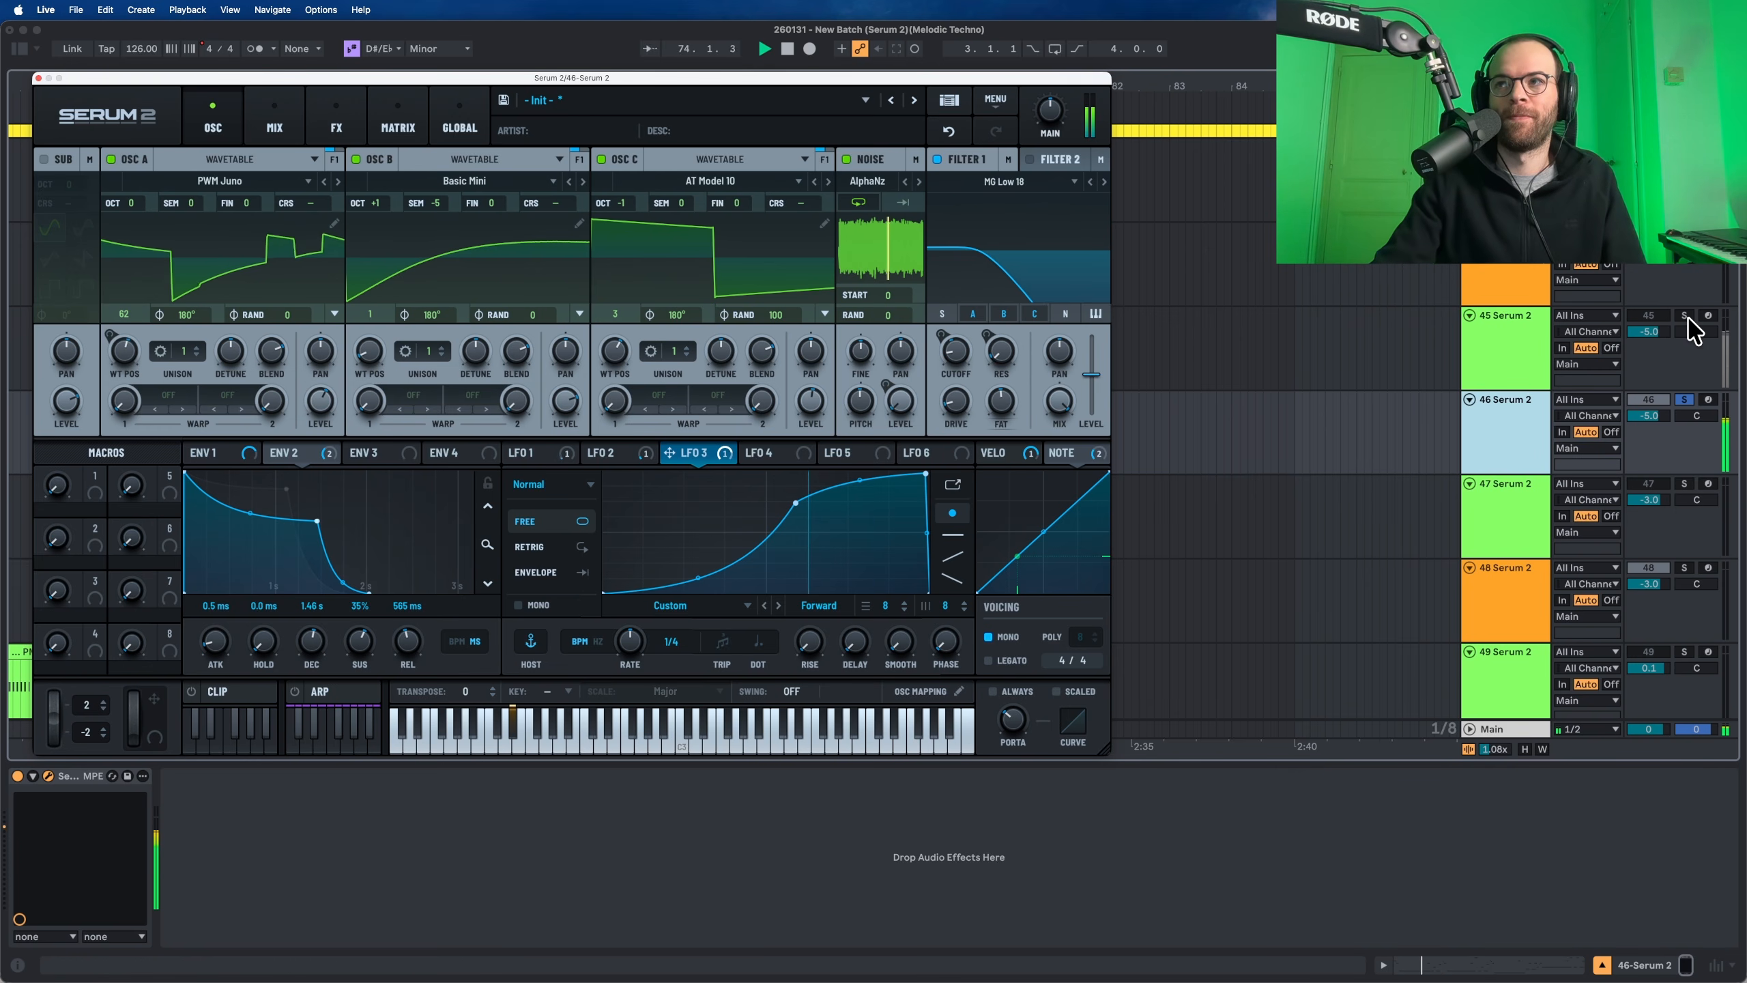
key("space")
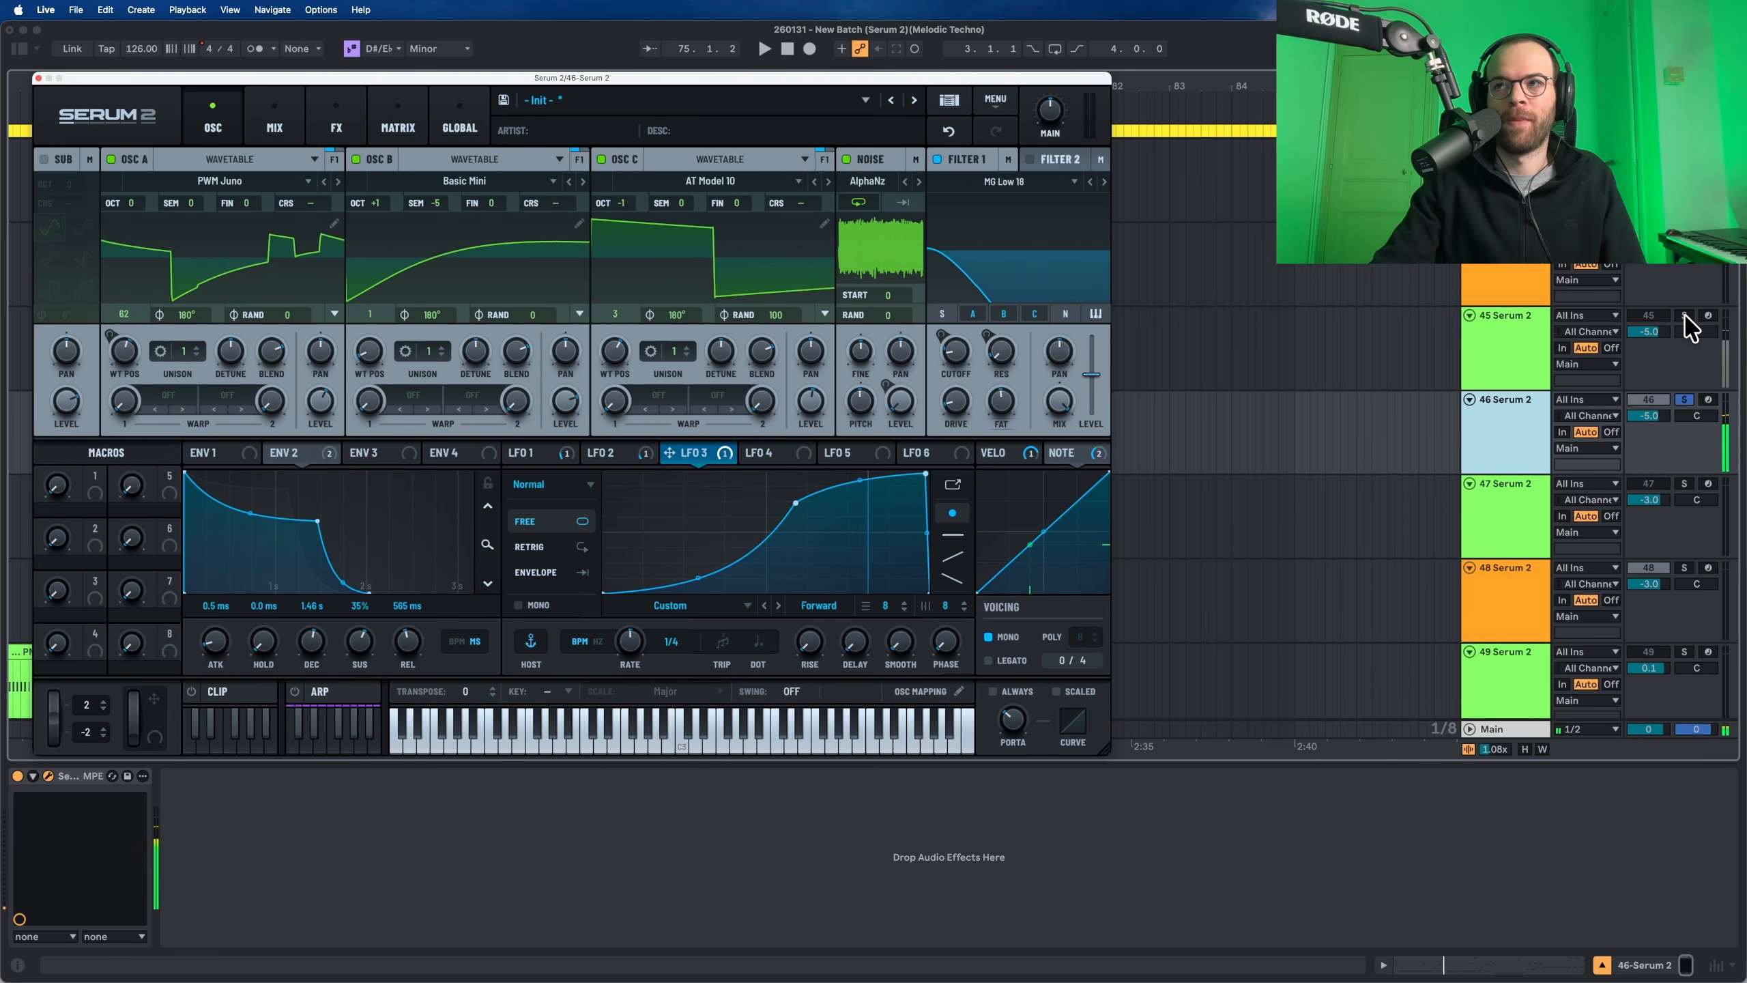
Step: Take track 46 out of solo and play the recreated bass once more
left_click(1523, 404)
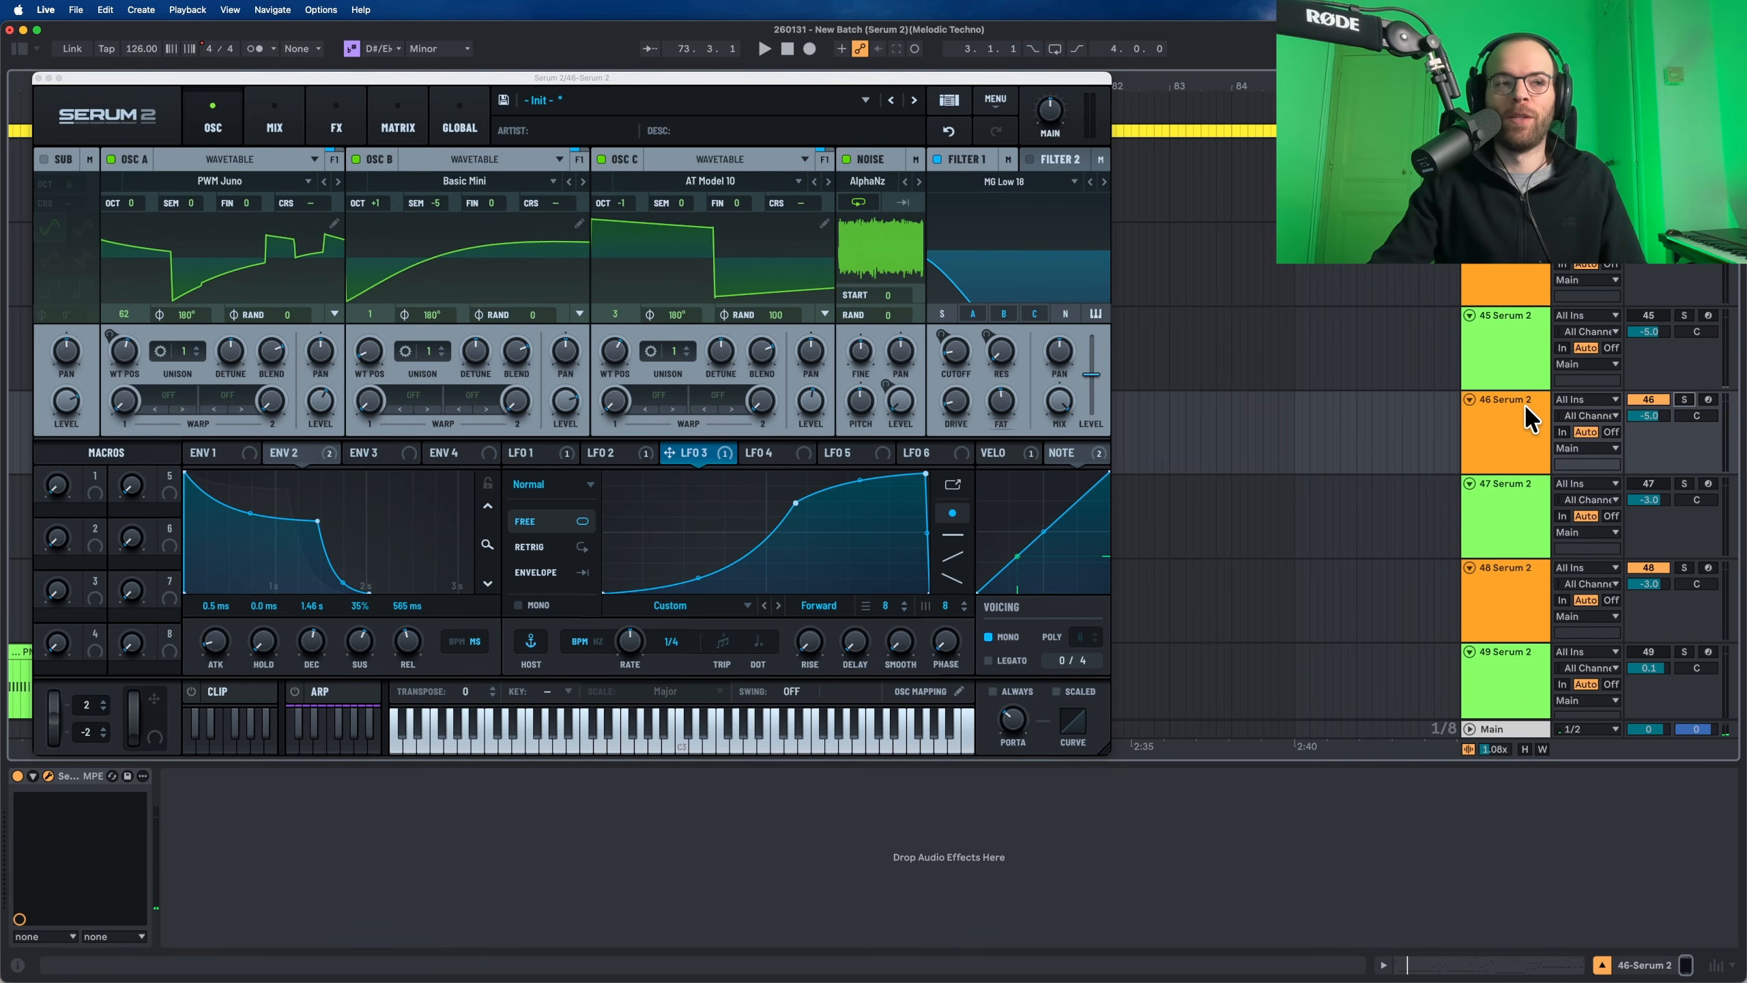
left_click(1685, 400)
key("space")
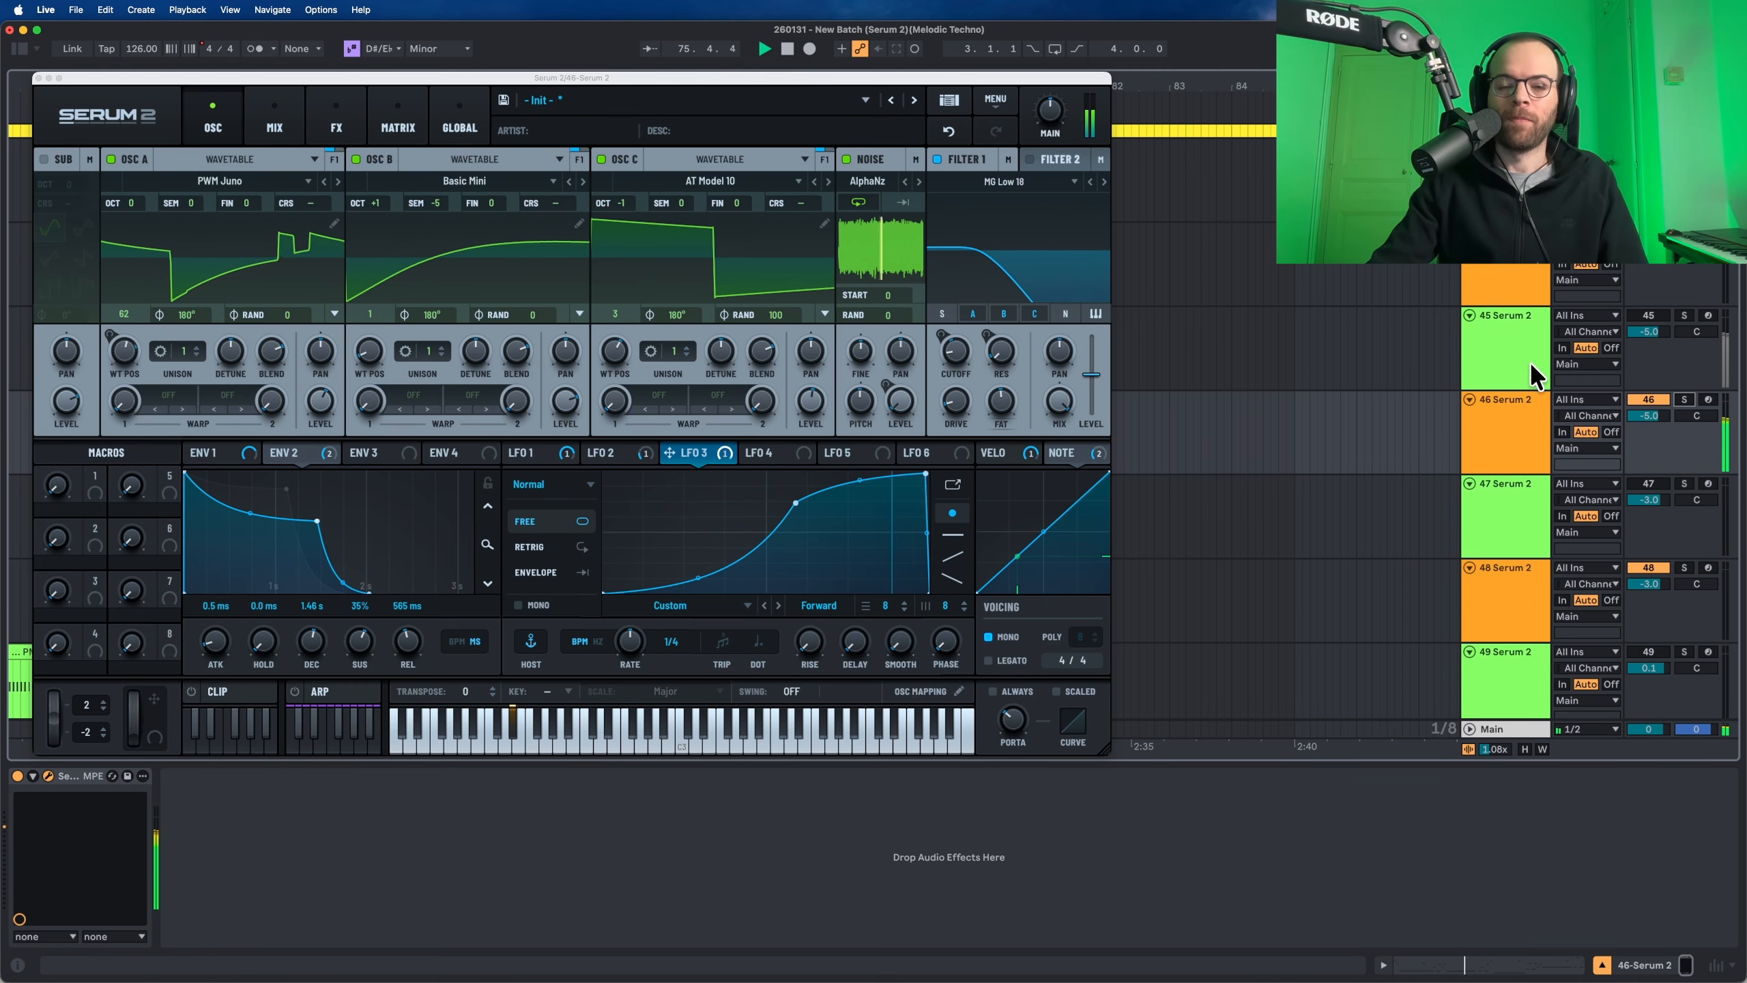
key("space")
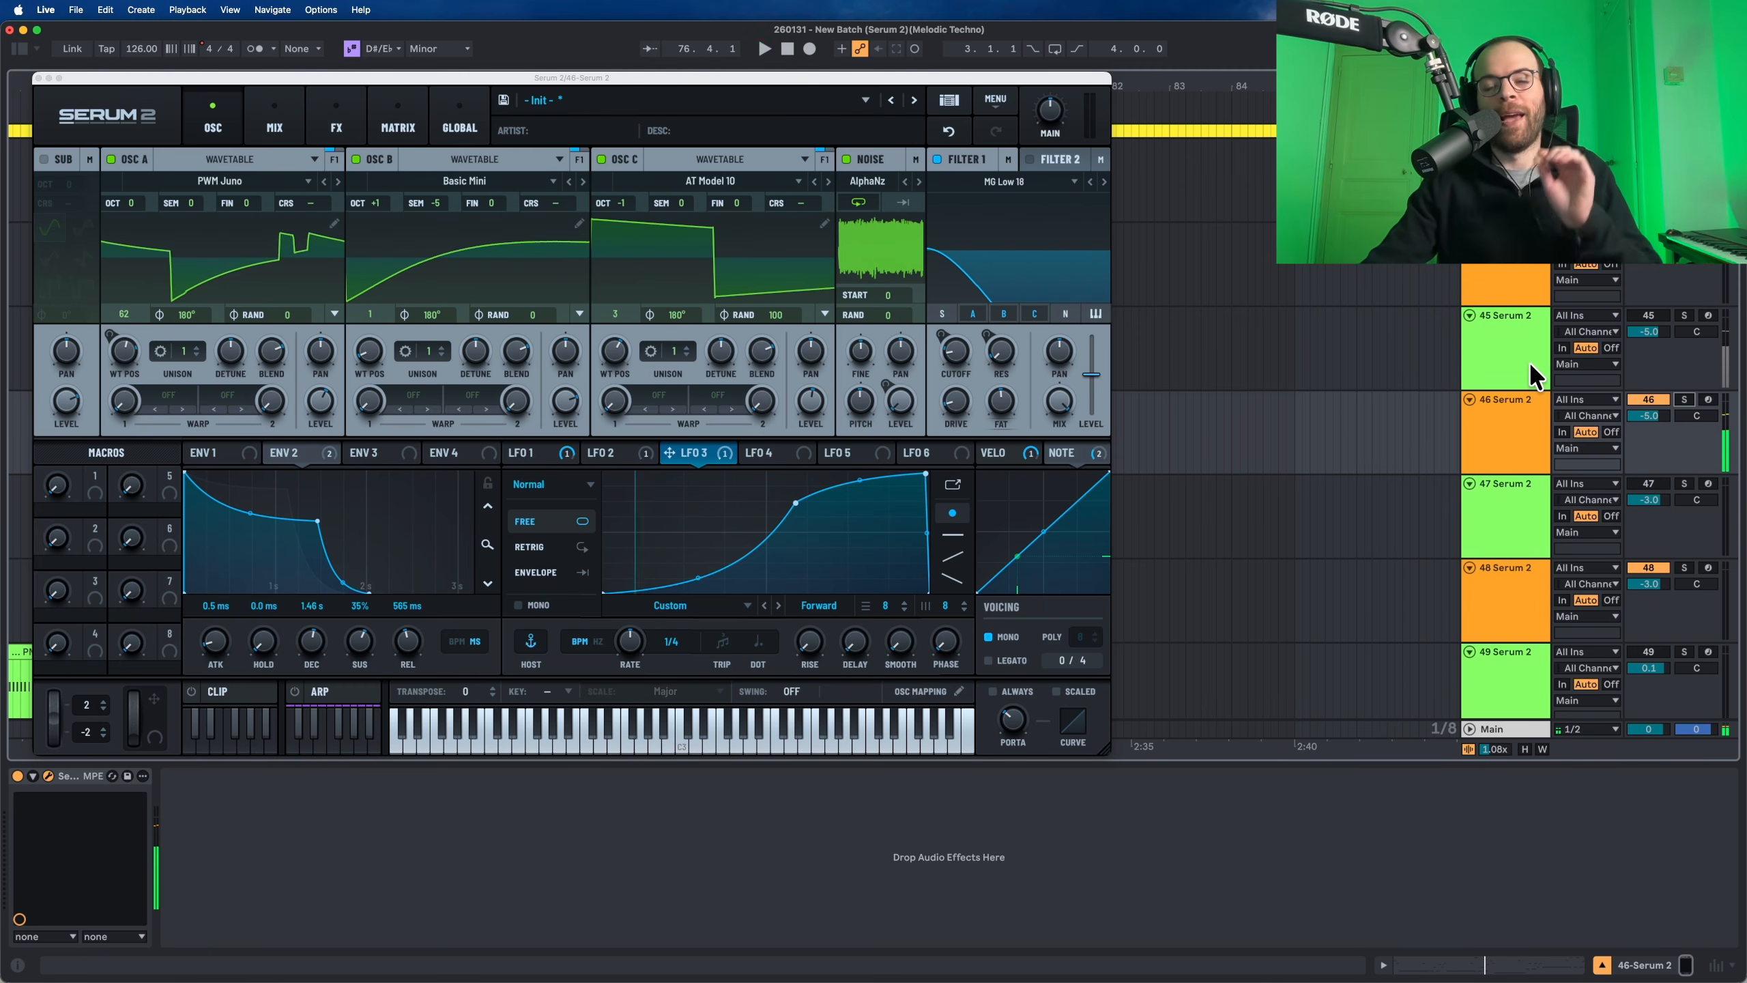
Step: Open the original BS Toned patch on track 45 and check what the mod wheel is assigned to
left_click(1532, 376)
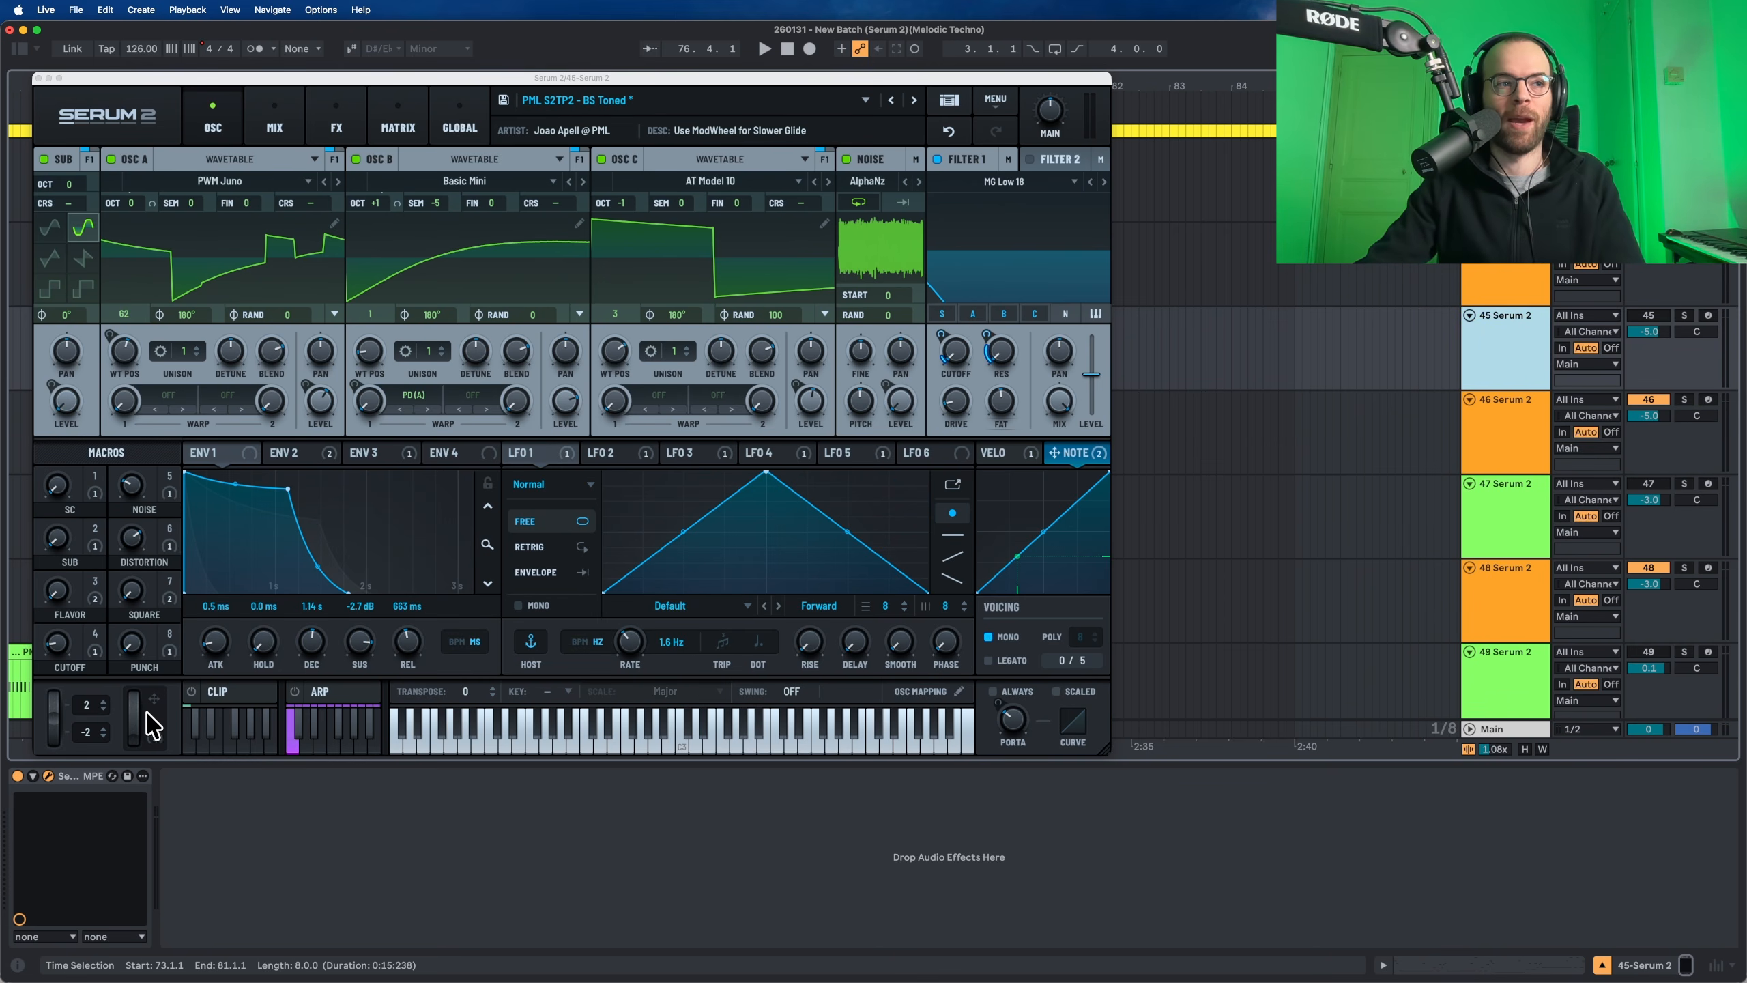
mouse_move(160, 731)
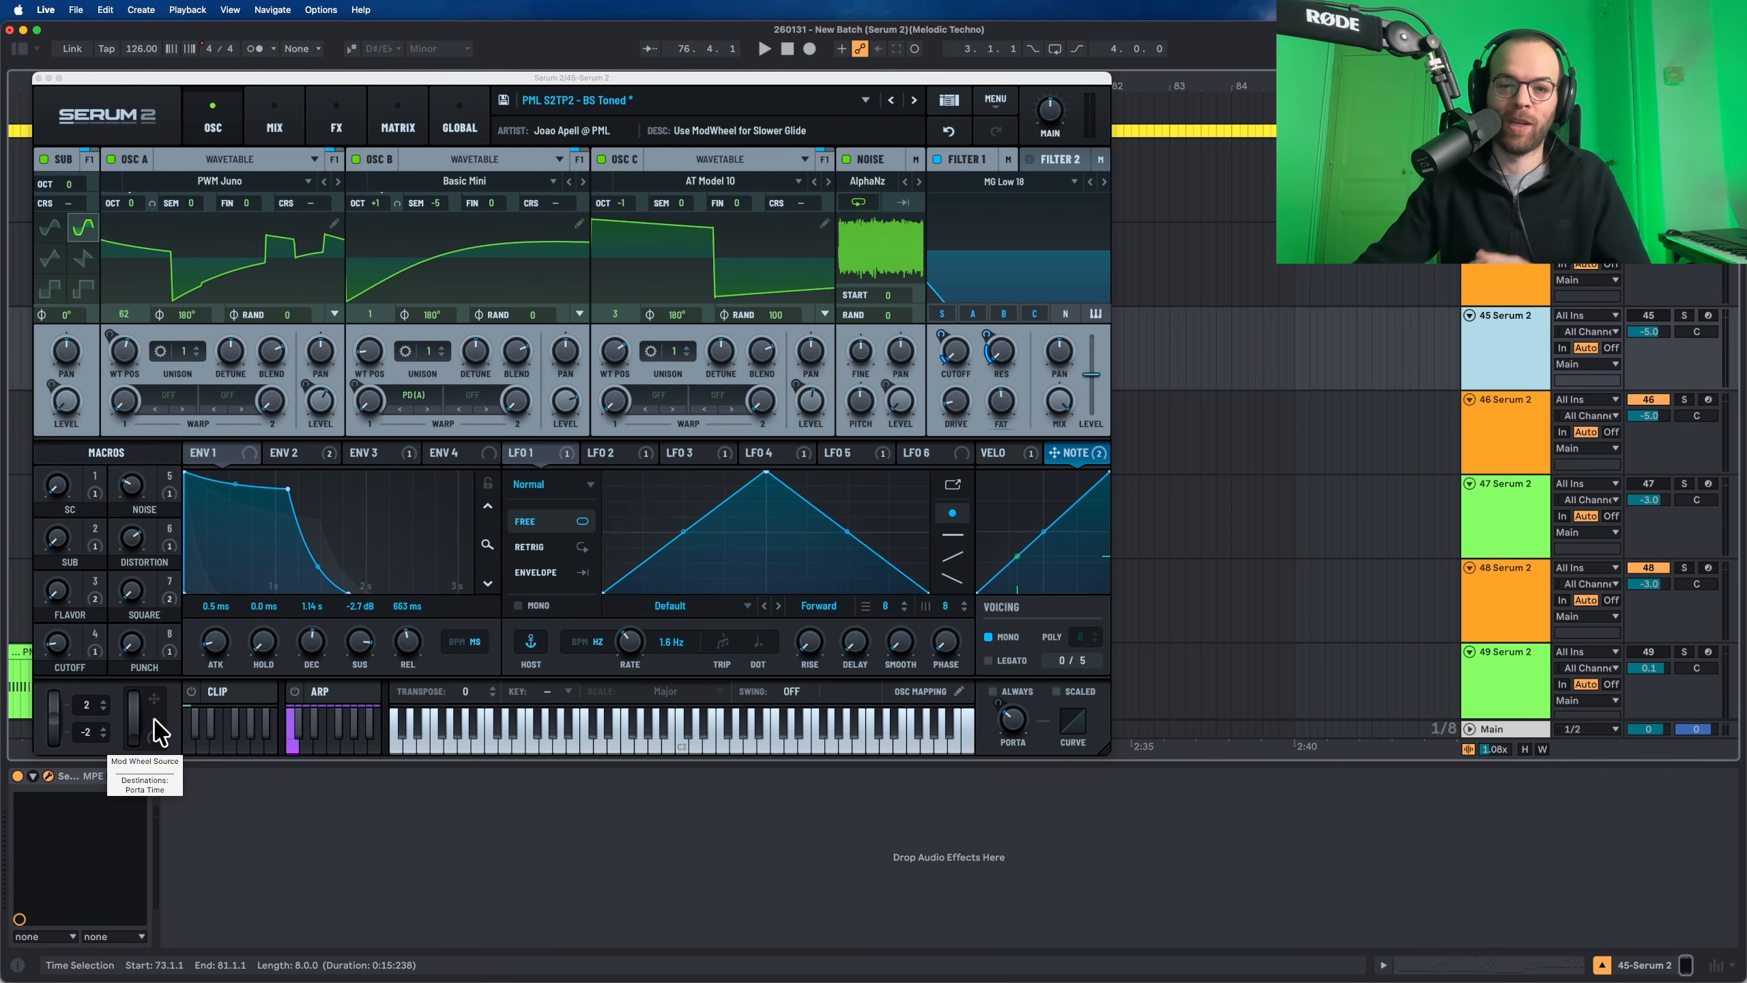